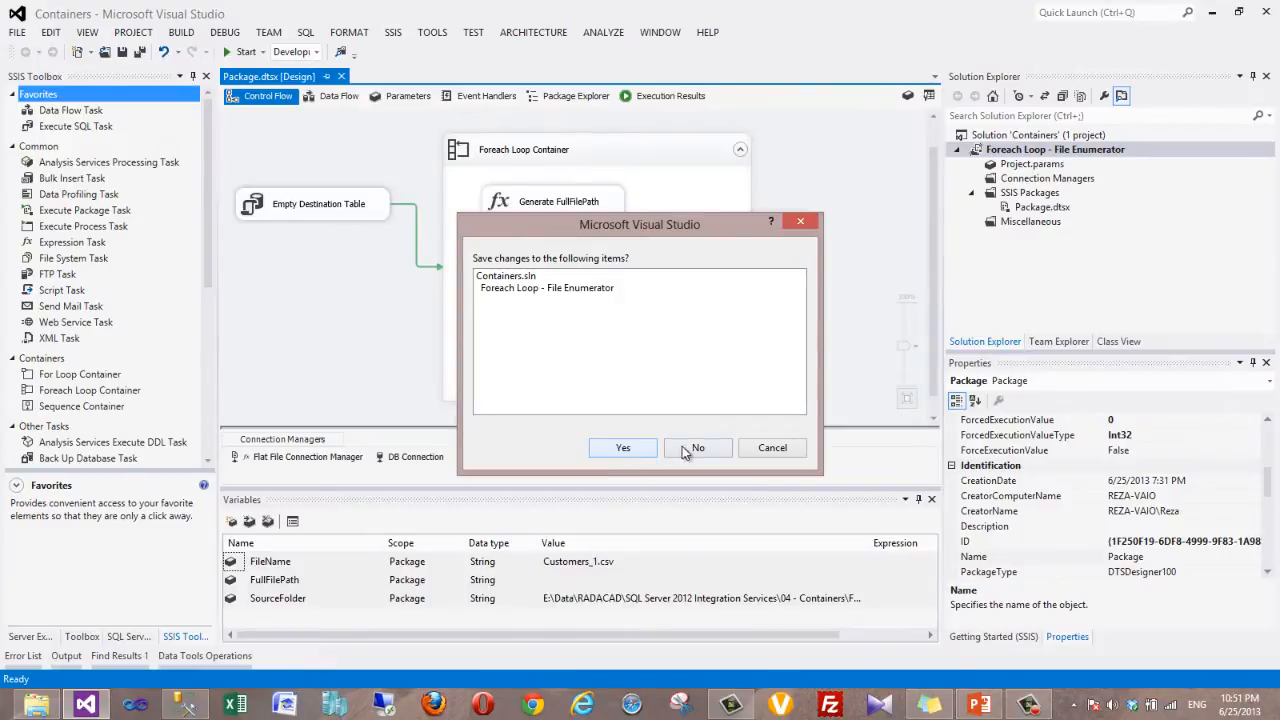
Save the open Containers solution and begin a new project in Visual Studio from the Integration Services Project template
{"action": "left_click", "coordinate": [620, 450]}
{"action": "left_click", "coordinate": [88, 704]}
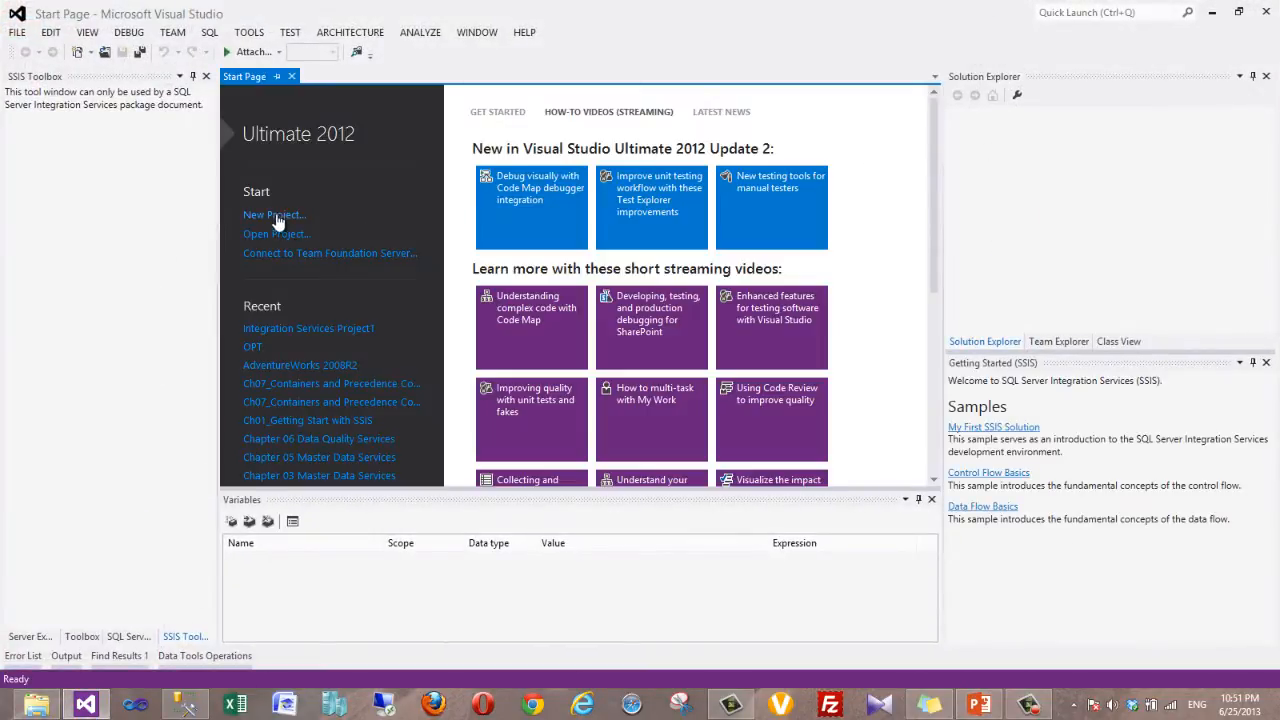
{"action": "left_click", "coordinate": [274, 214]}
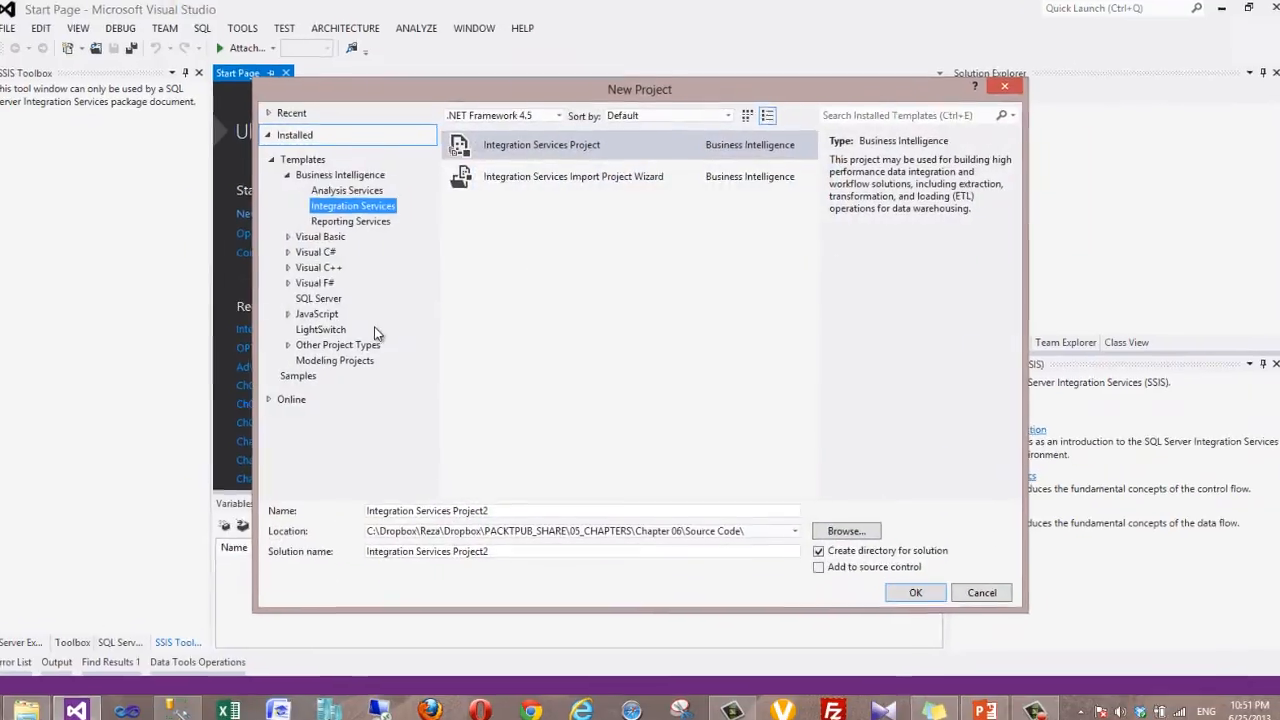
{"action": "left_click", "coordinate": [519, 148]}
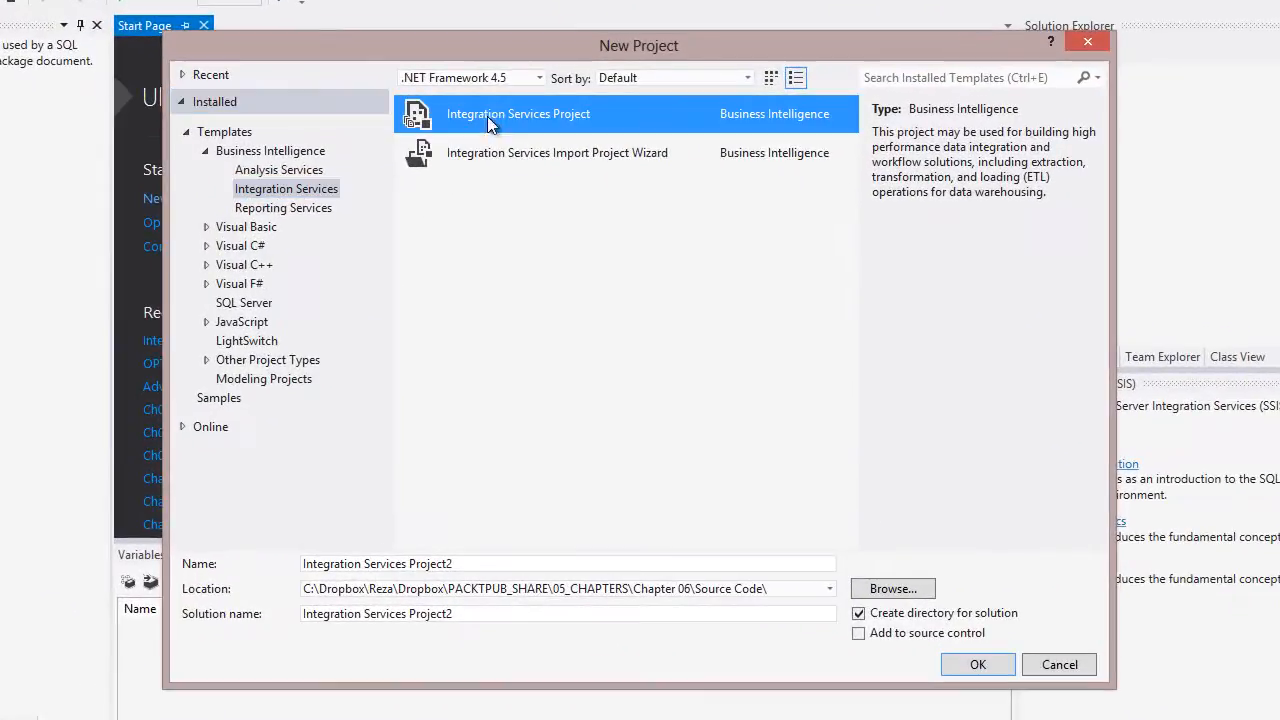
Try to set the project location to the Source folder in 04 - Containers\Foreach Loop - File Enumerator of the SQL Server 2012 Integration Services library
{"action": "left_click", "coordinate": [871, 586]}
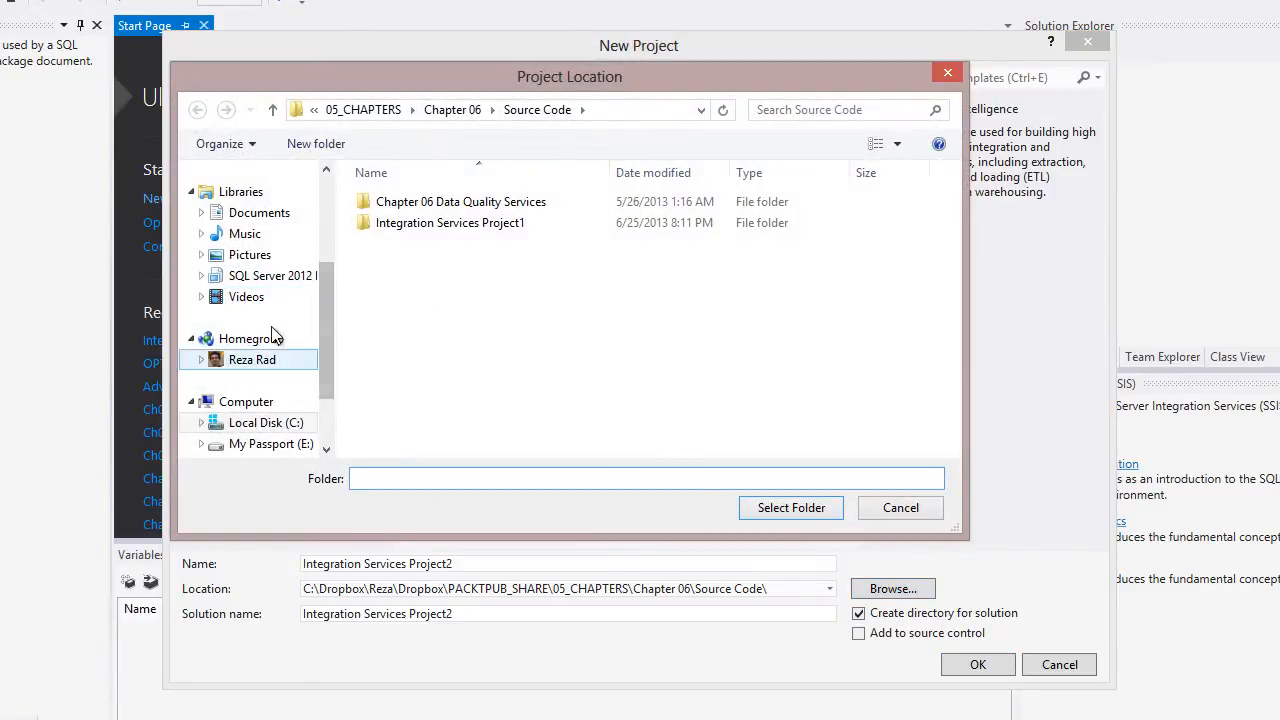
{"action": "left_click", "coordinate": [255, 278]}
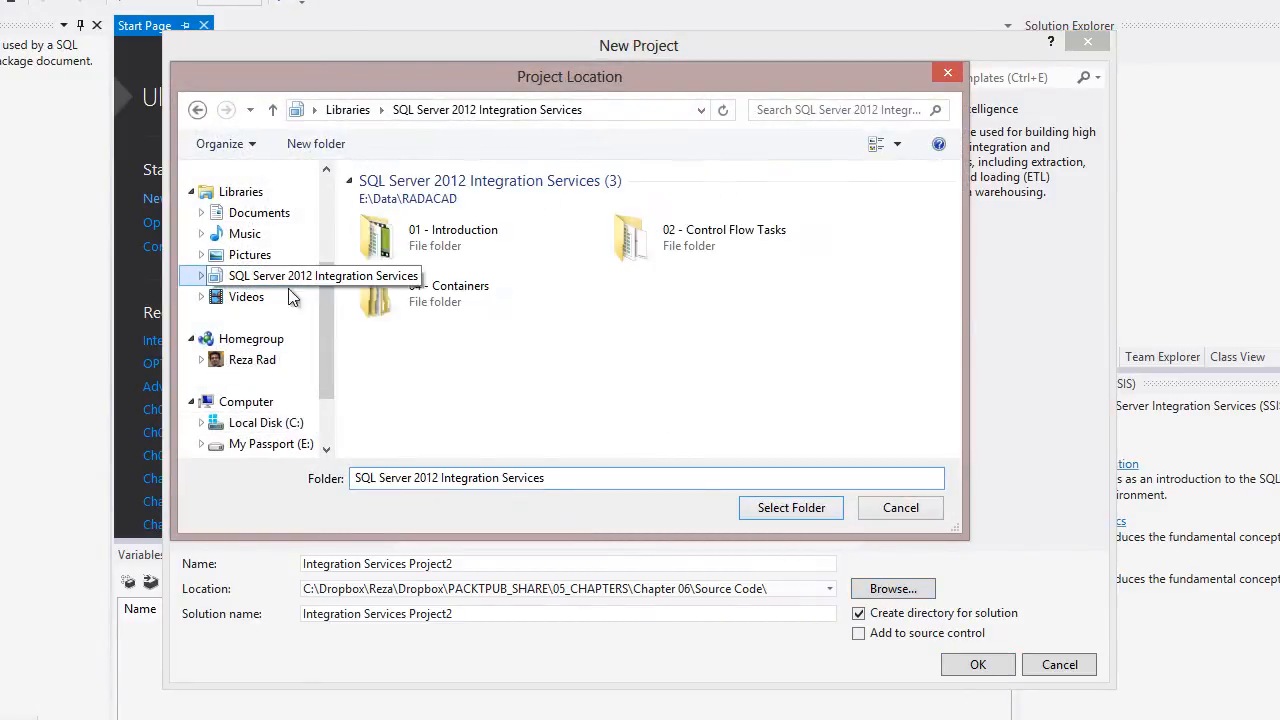
{"action": "double_click", "coordinate": [428, 302]}
{"action": "double_click", "coordinate": [421, 191]}
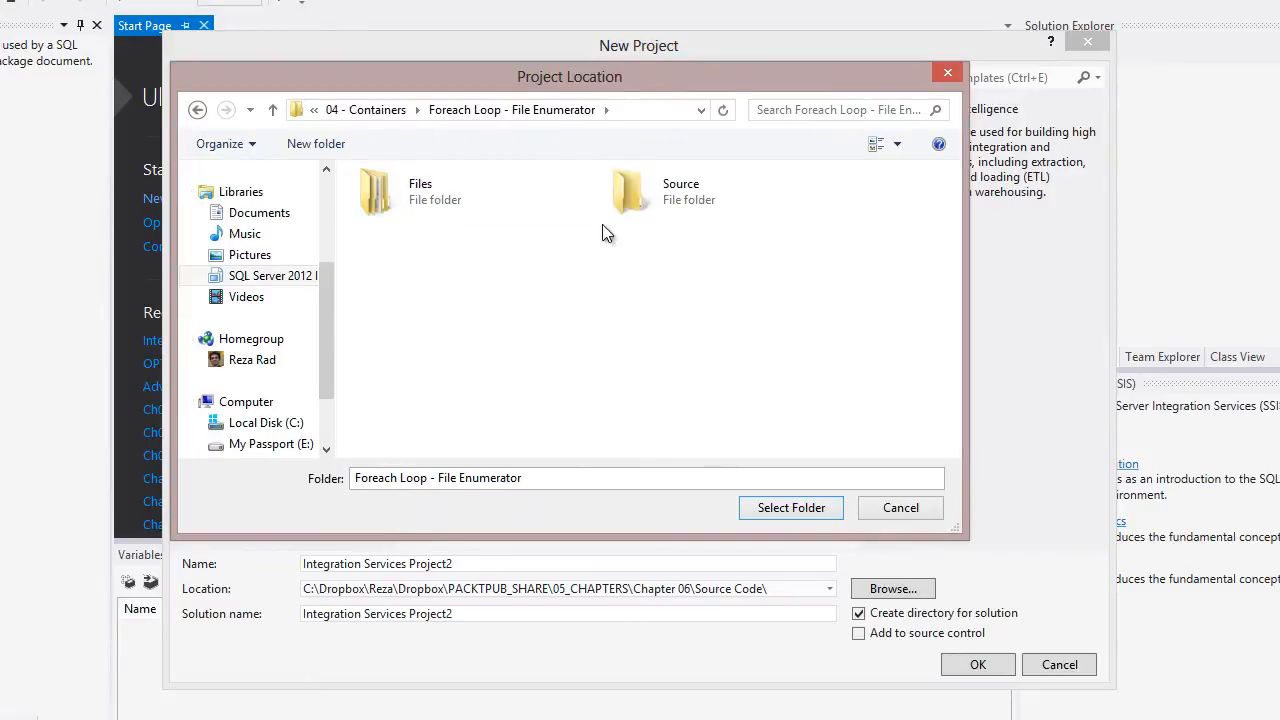
{"action": "left_click", "coordinate": [634, 193]}
{"action": "double_click", "coordinate": [634, 193]}
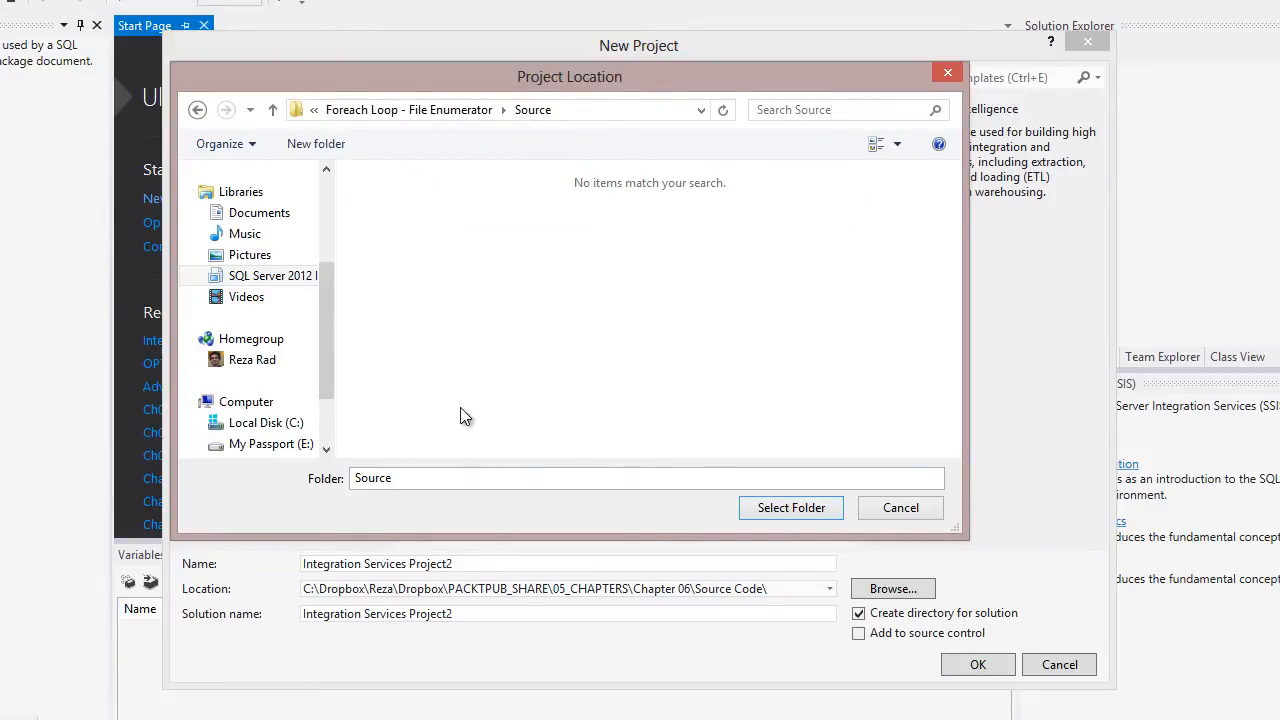
{"action": "left_click", "coordinate": [752, 509]}
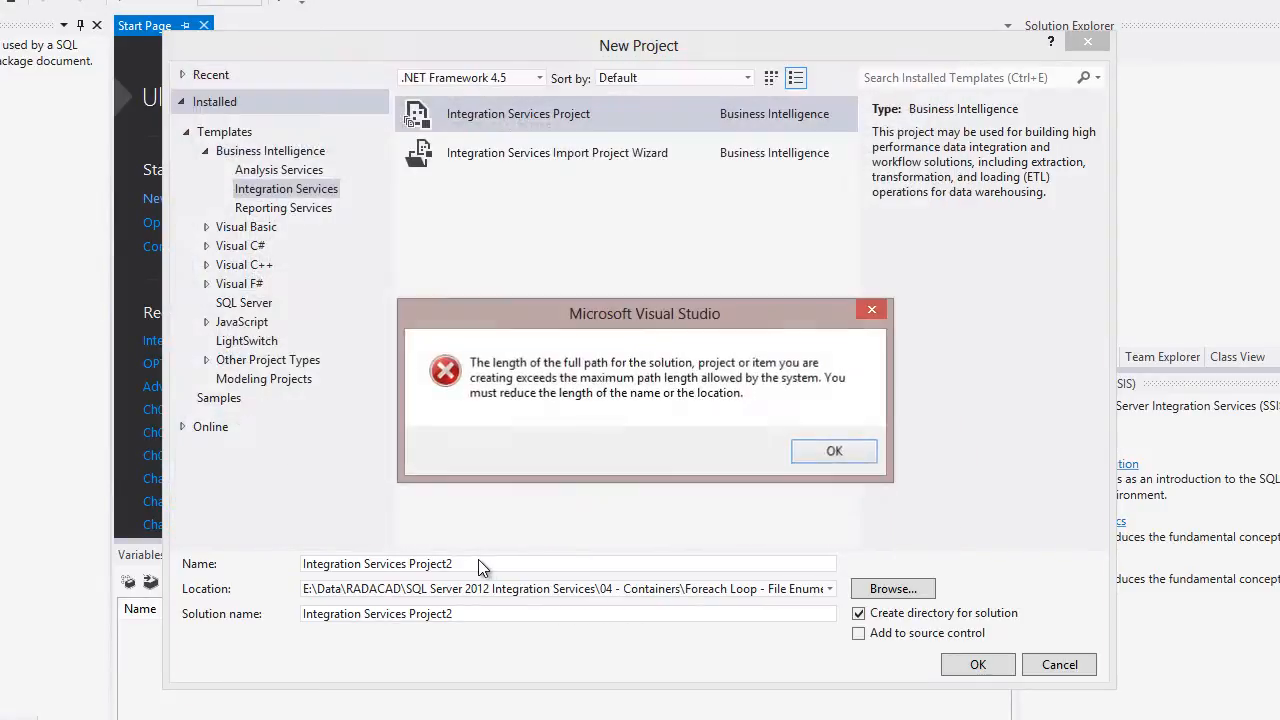
{"action": "left_click", "coordinate": [814, 458]}
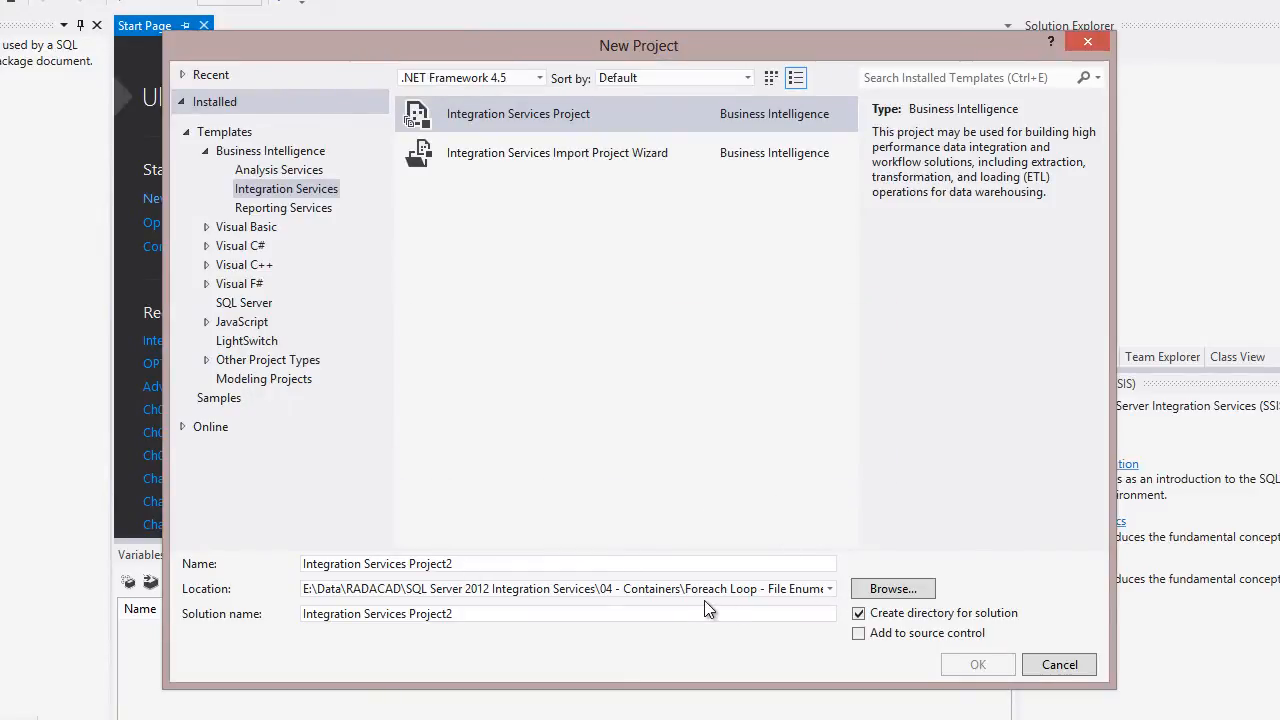
{"action": "left_click", "coordinate": [645, 592]}
{"action": "left_click_drag", "start_coordinate": [556, 588], "coordinate": [859, 592]}
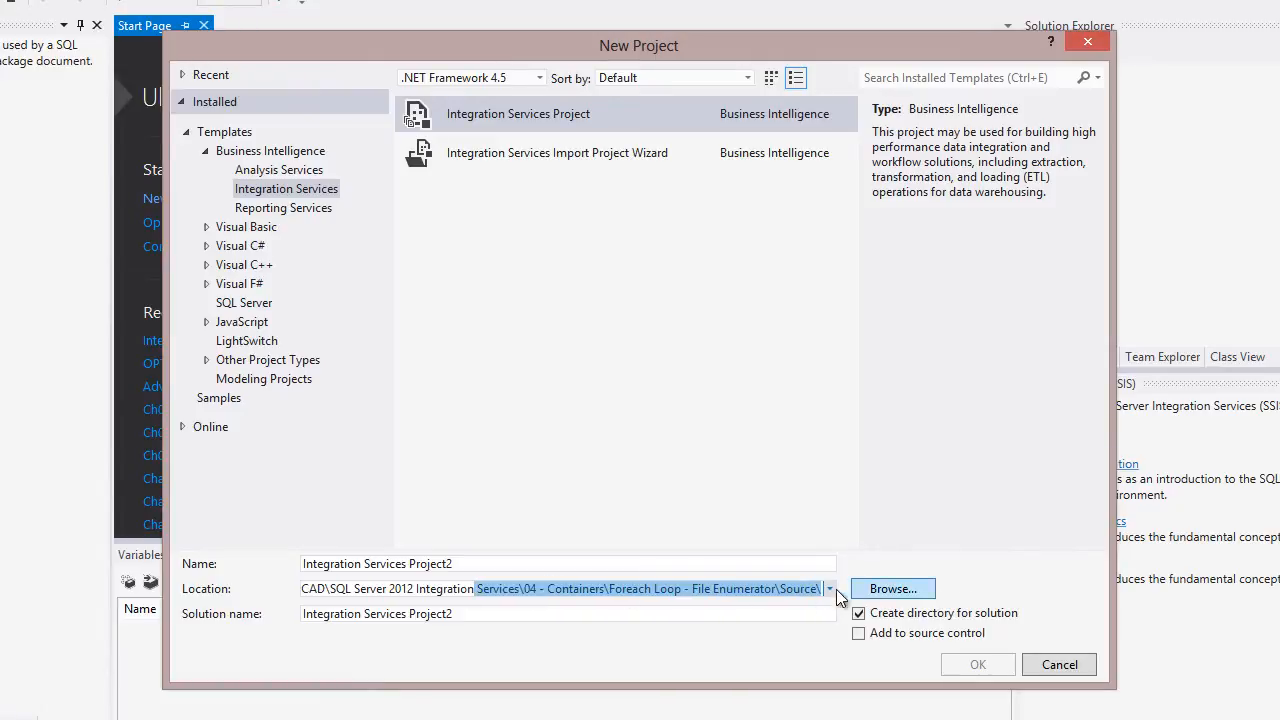
Replace the default project name with "Foreach Loop - File Enum"
{"action": "left_click_drag", "start_coordinate": [598, 568], "coordinate": [235, 562]}
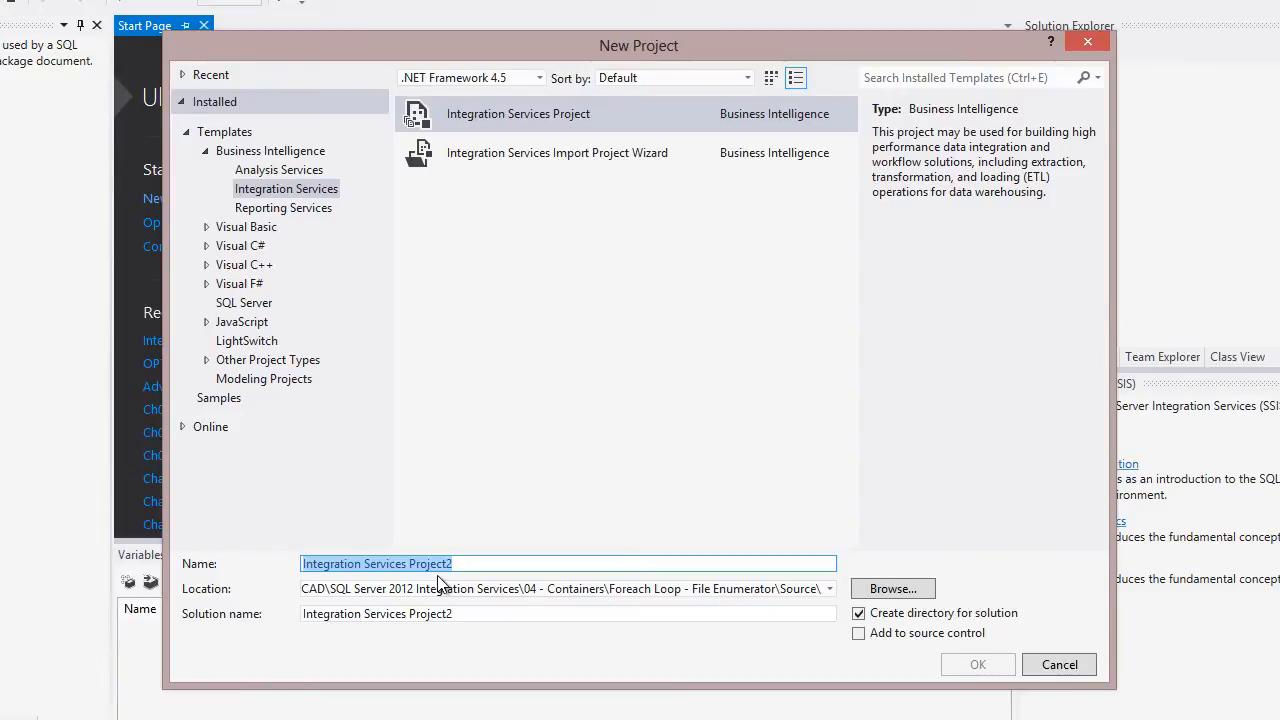
{"action": "type", "text": "Fo"}
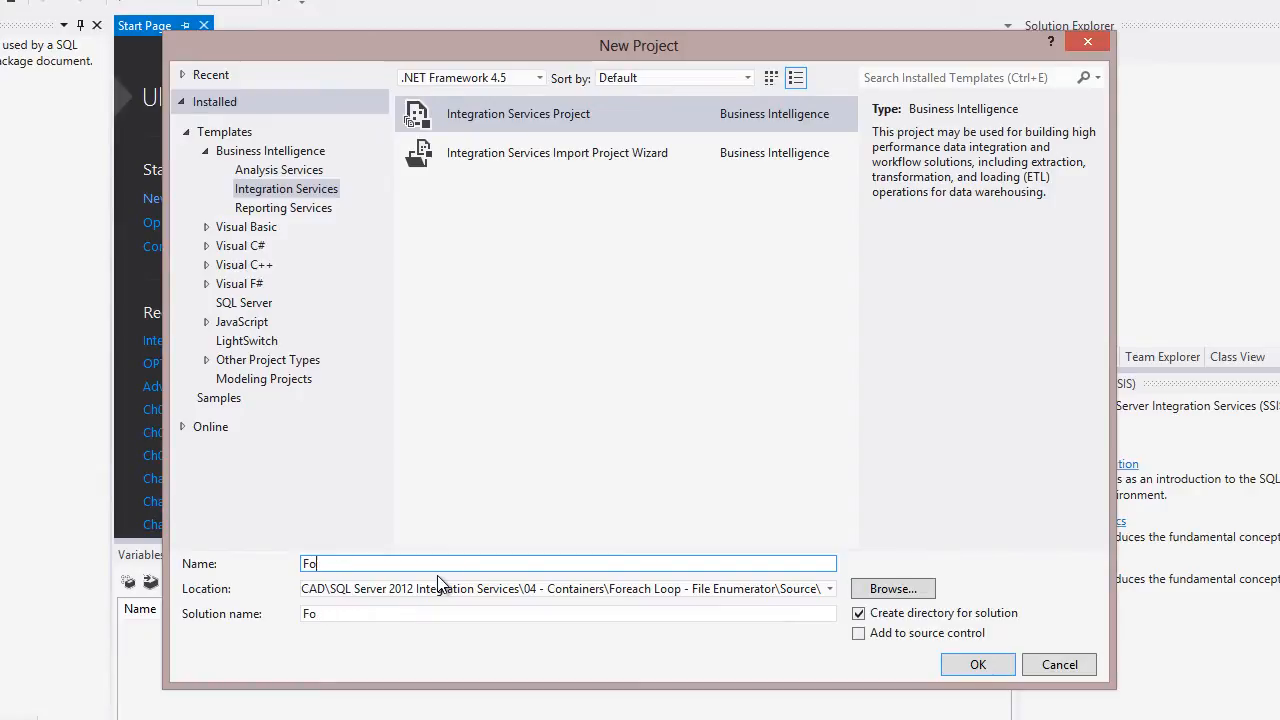
{"action": "key", "text": "BackSpace"}
{"action": "key", "text": "BackSpace"}
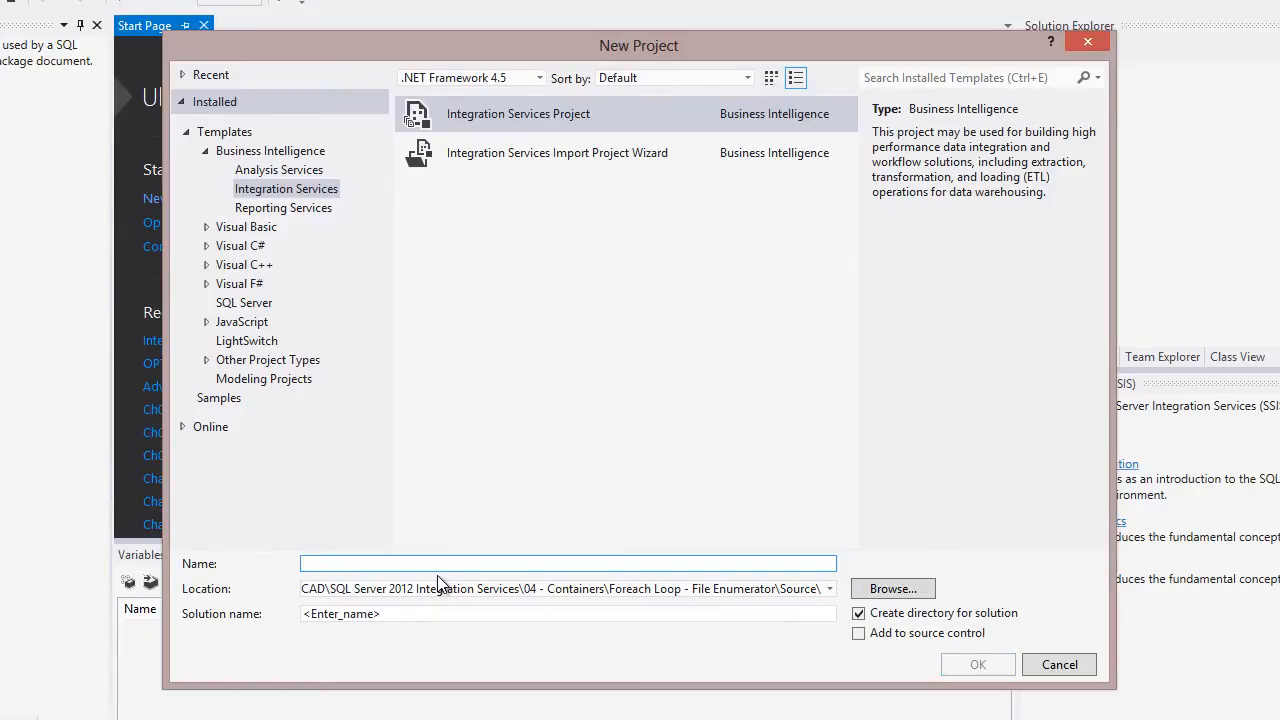
{"action": "type", "text": "Foreach Loop -"}
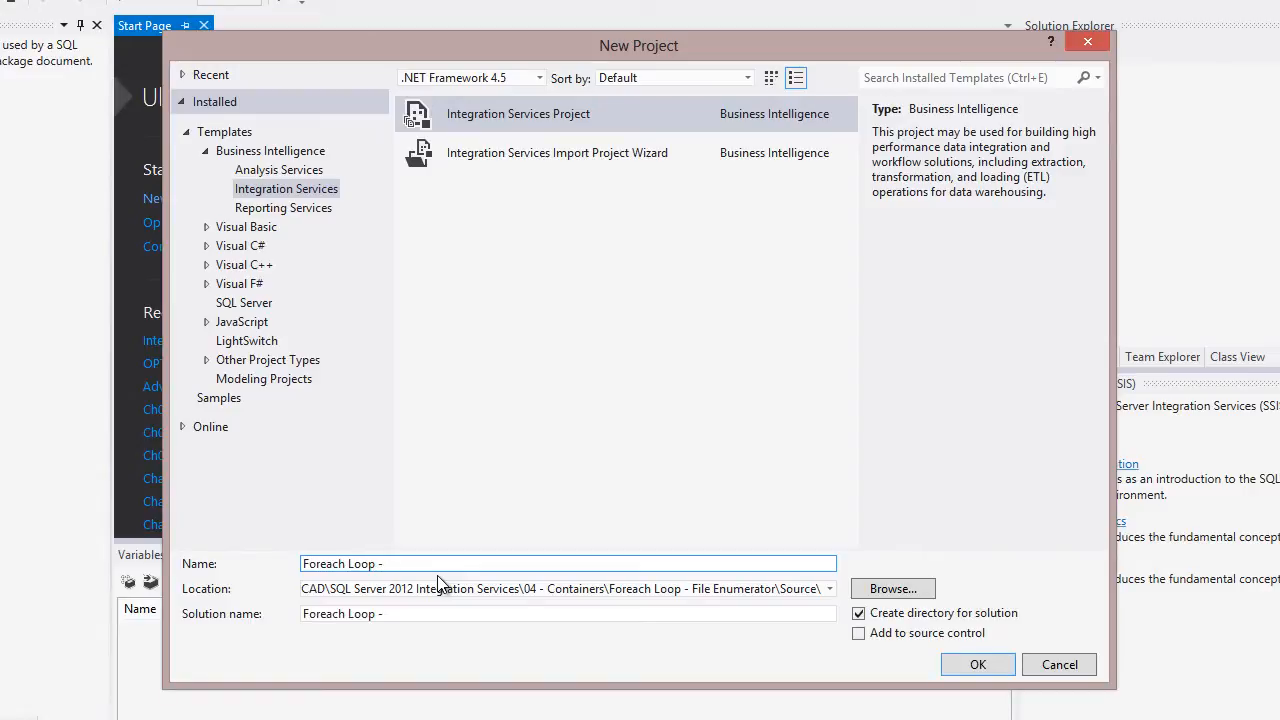
{"action": "type", "text": " File Enum"}
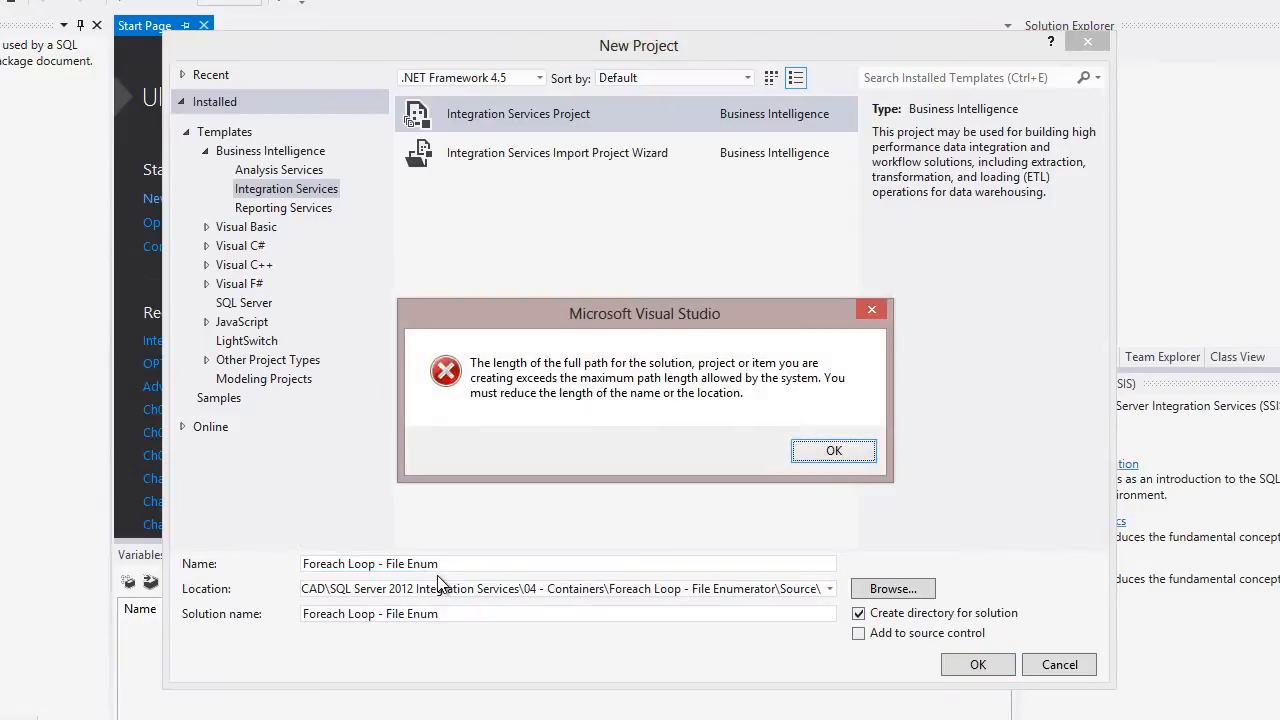
{"action": "left_click", "coordinate": [834, 454]}
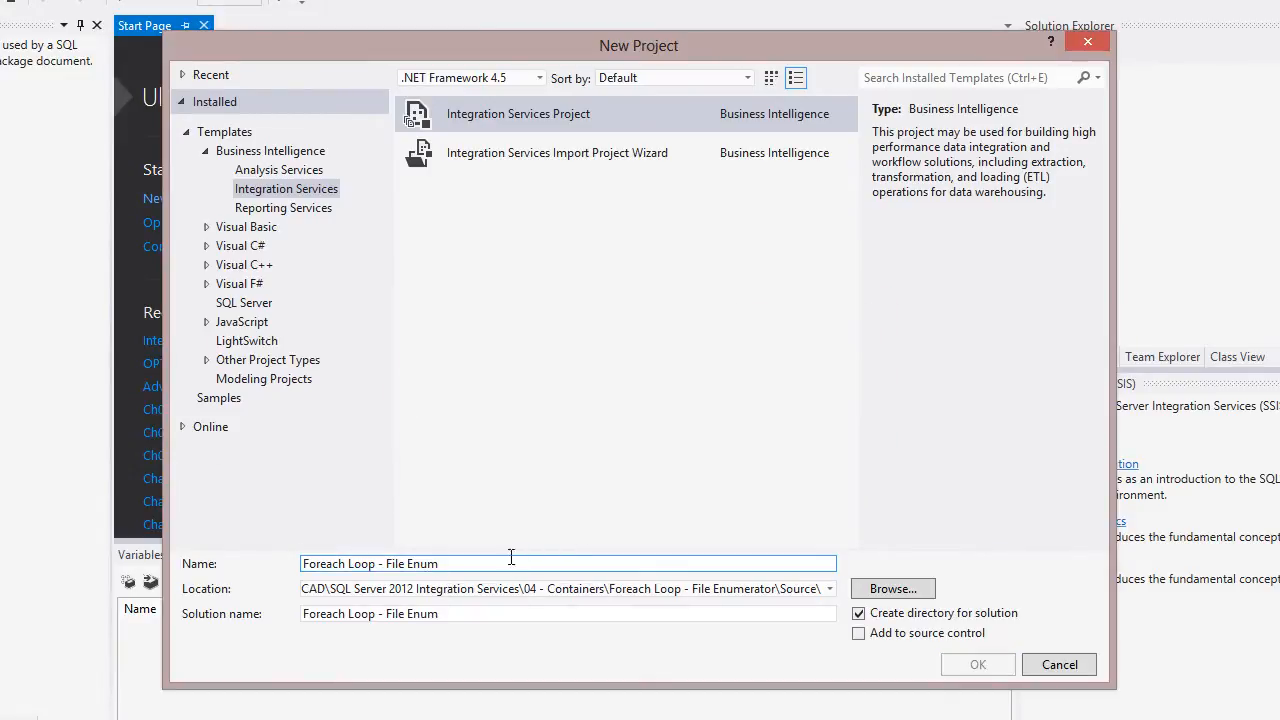
Create a folder named Container in the Documents library and use it as the project location
{"action": "left_click", "coordinate": [890, 590]}
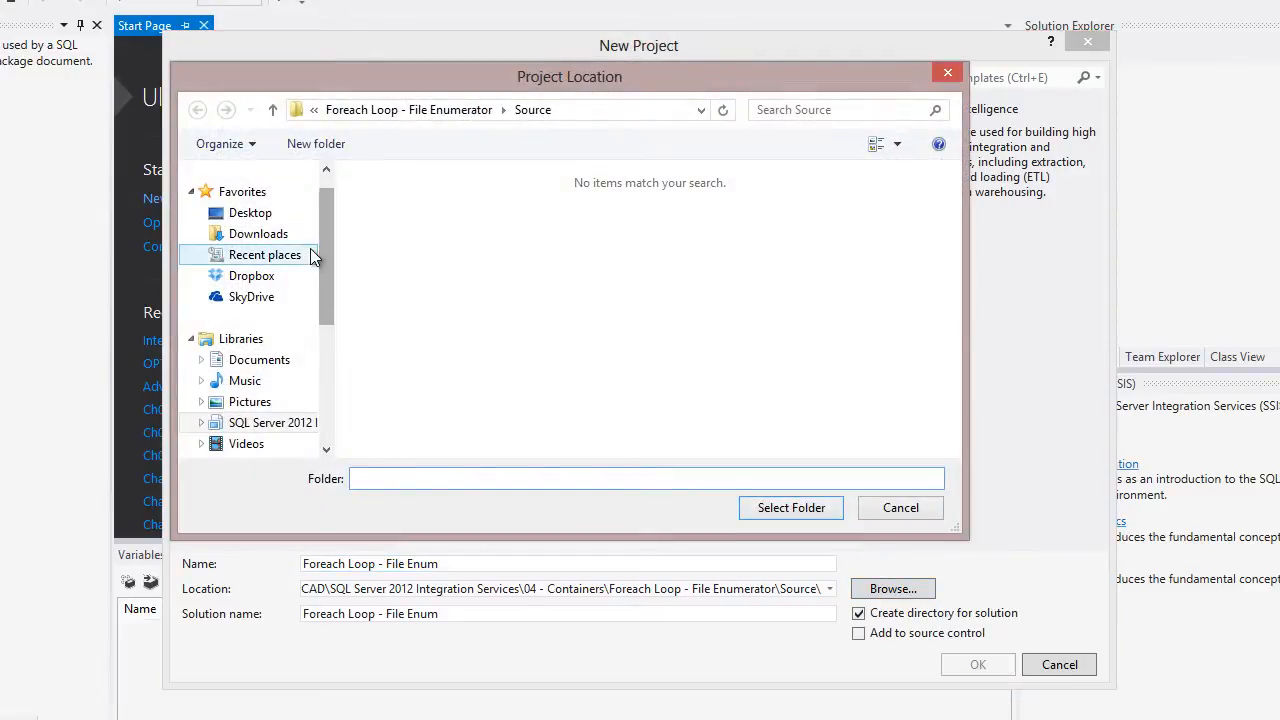
{"action": "left_click", "coordinate": [257, 369]}
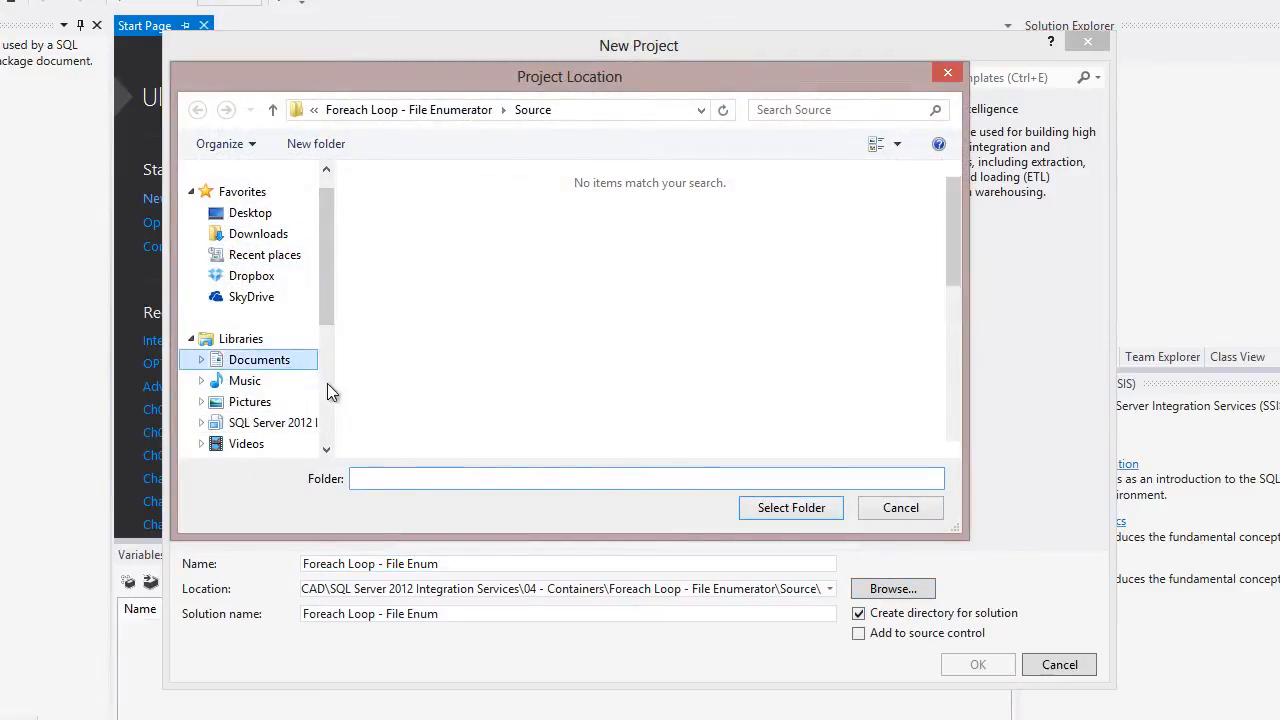
{"action": "left_click", "coordinate": [312, 144]}
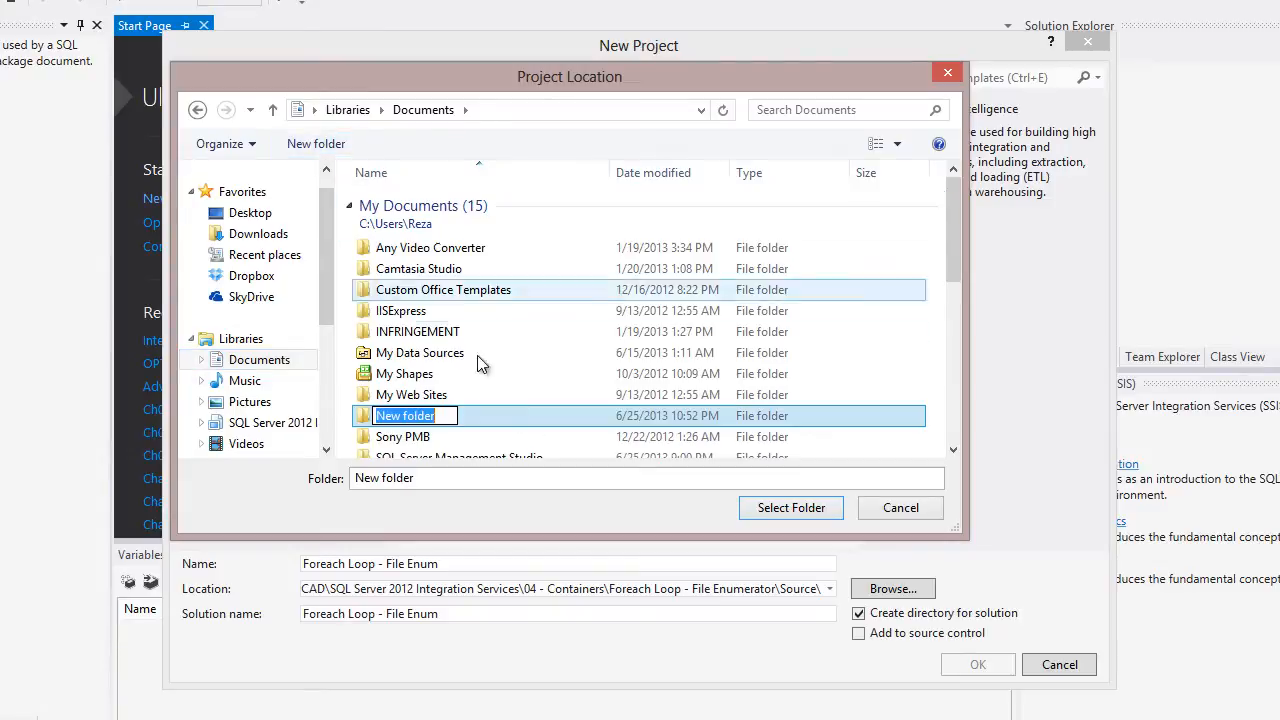
{"action": "type", "text": "Container"}
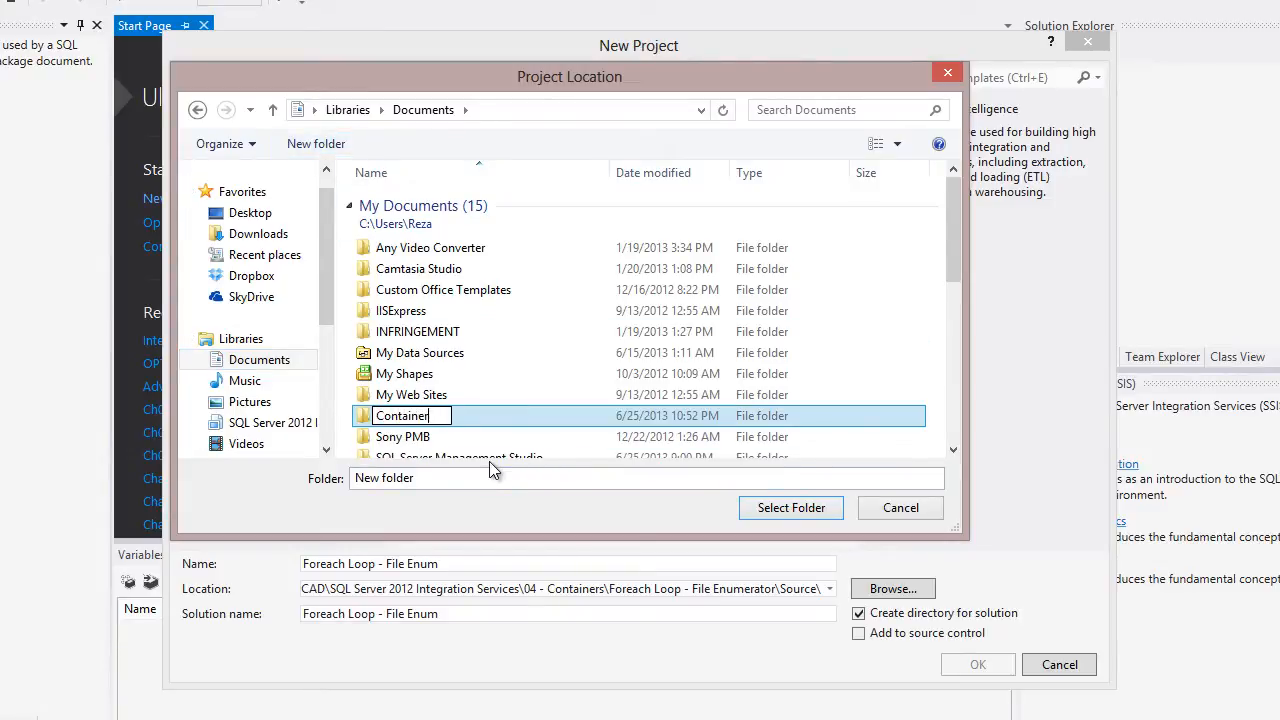
{"action": "key", "text": "Return"}
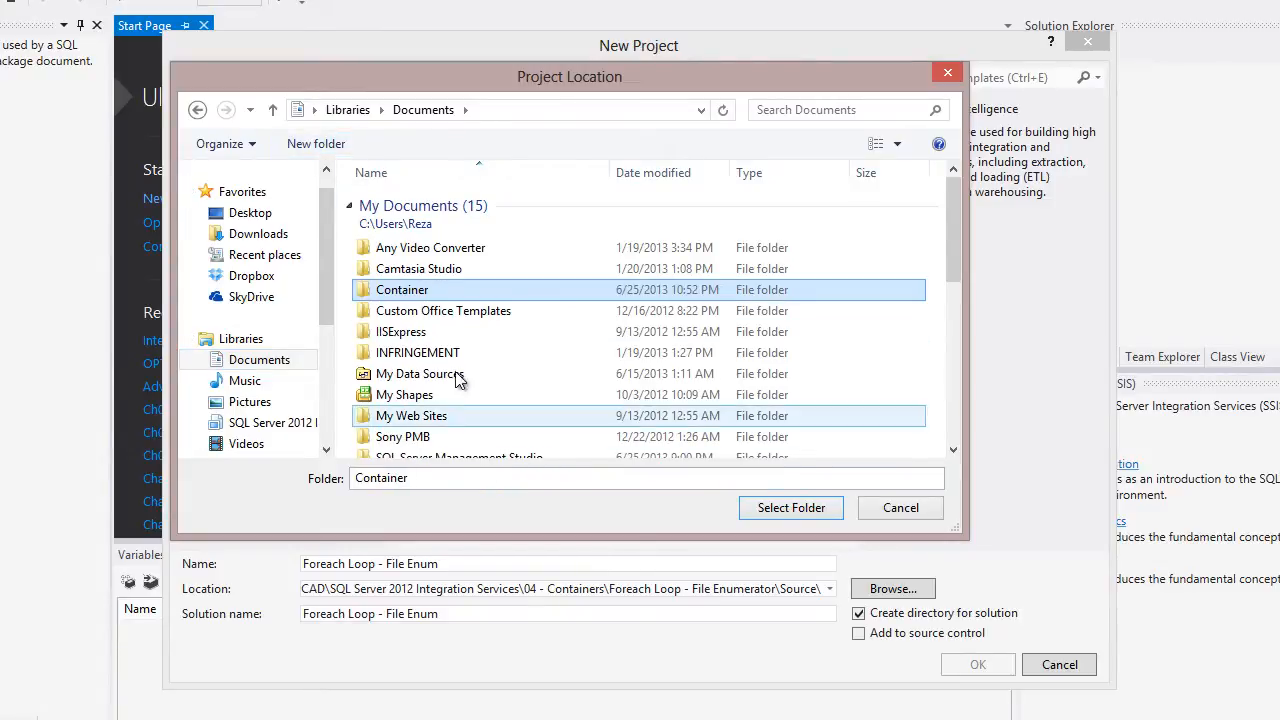
{"action": "left_click", "coordinate": [778, 516]}
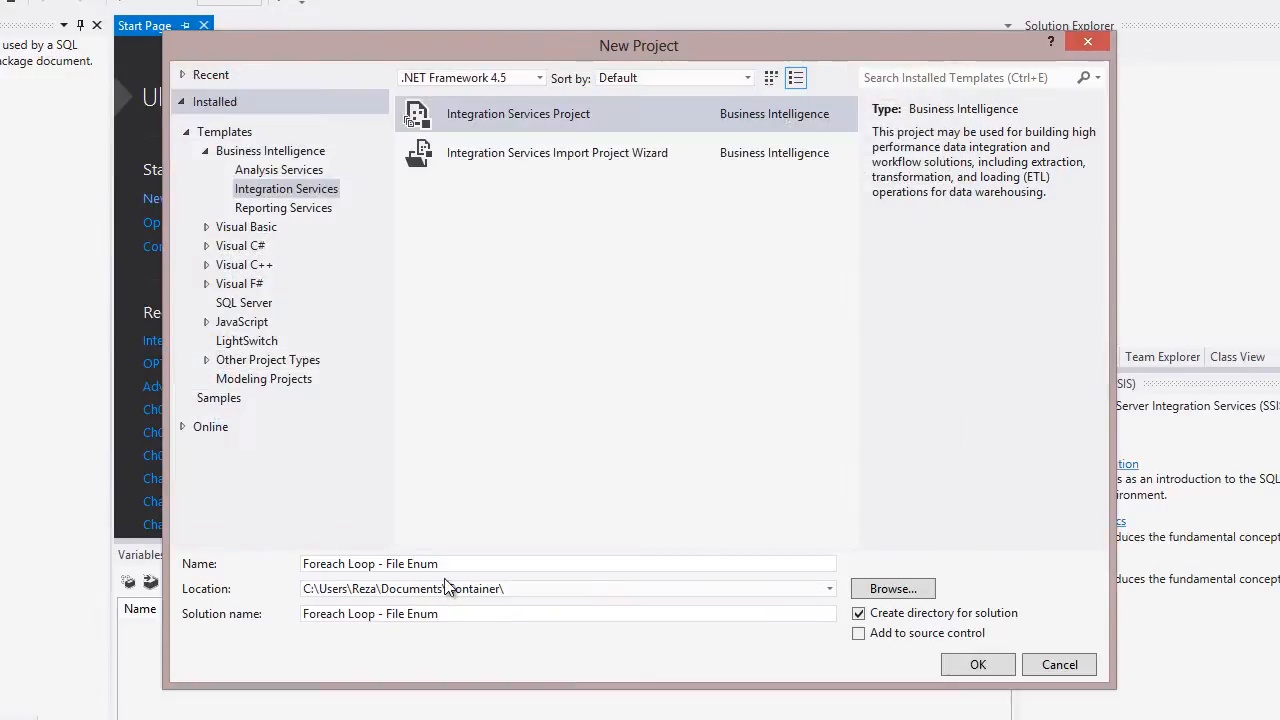
Complete the project name as "Foreach Loop - File Enumerator" and create it in a solution named Containers
{"action": "left_click", "coordinate": [455, 565]}
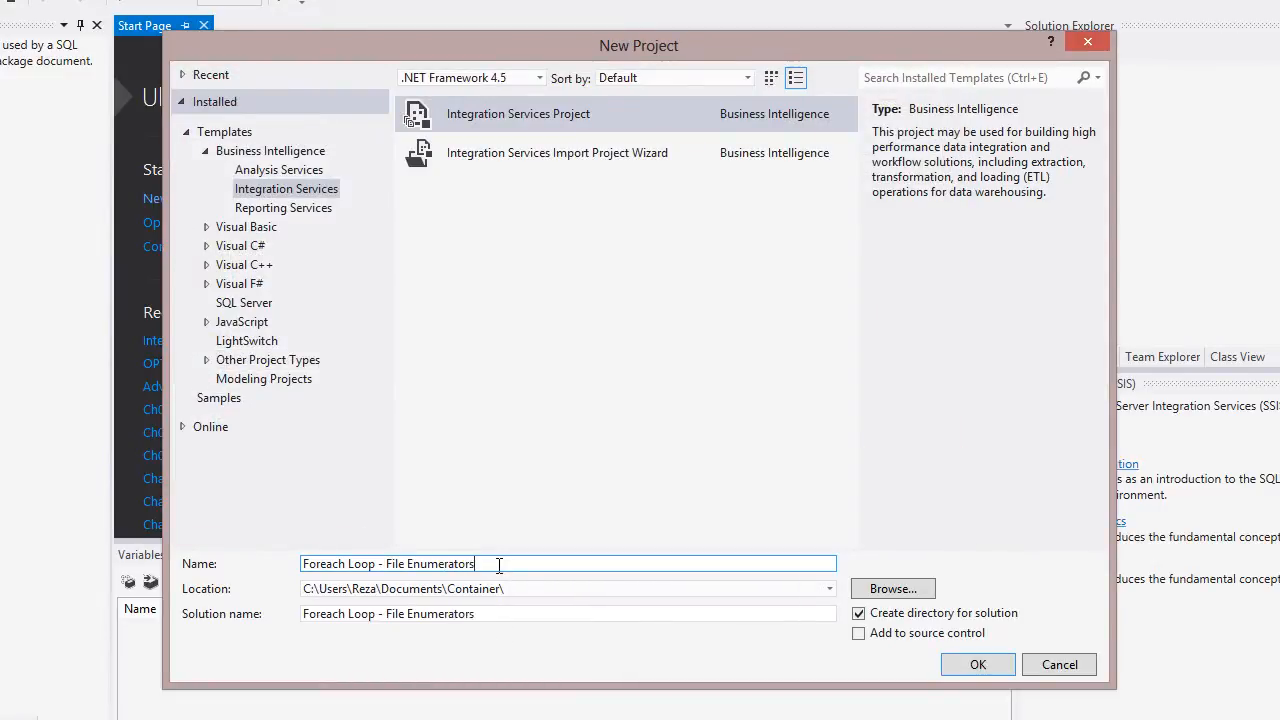
{"action": "key", "text": "BackSpace"}
{"action": "left_click", "coordinate": [500, 614]}
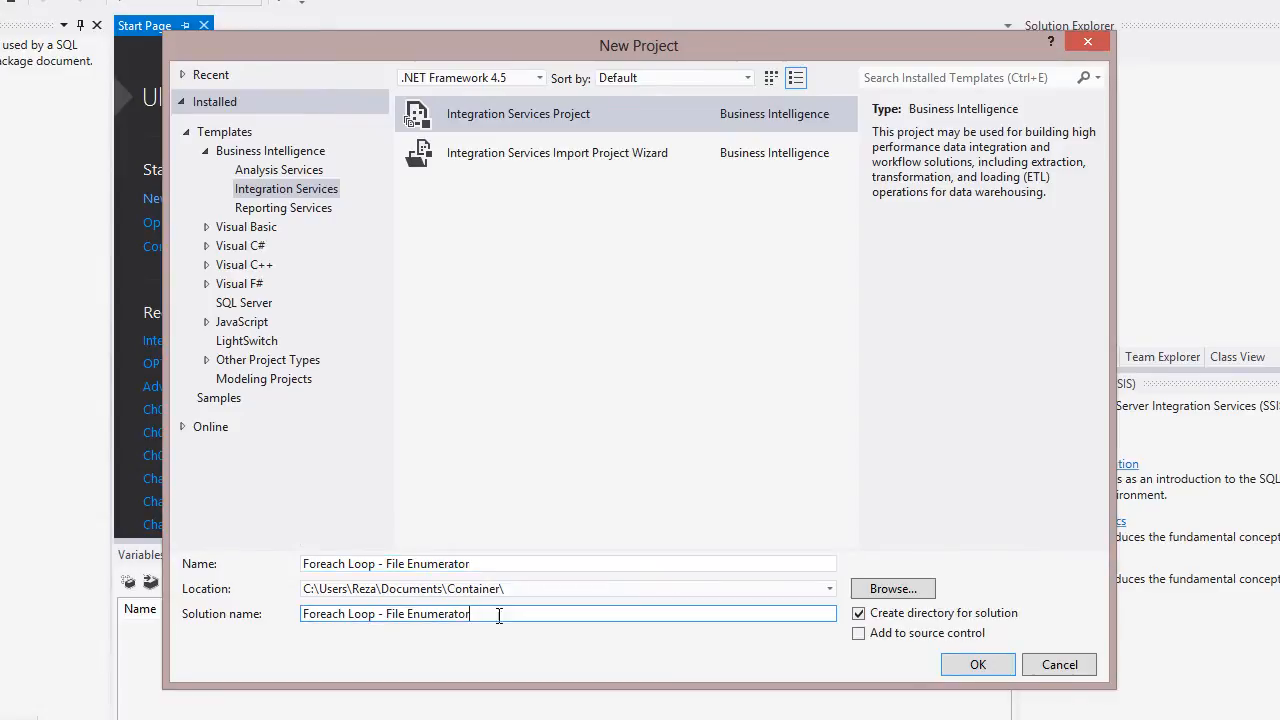
{"action": "left_click_drag", "start_coordinate": [500, 614], "coordinate": [396, 626]}
{"action": "left_click_drag", "start_coordinate": [308, 622], "coordinate": [292, 622]}
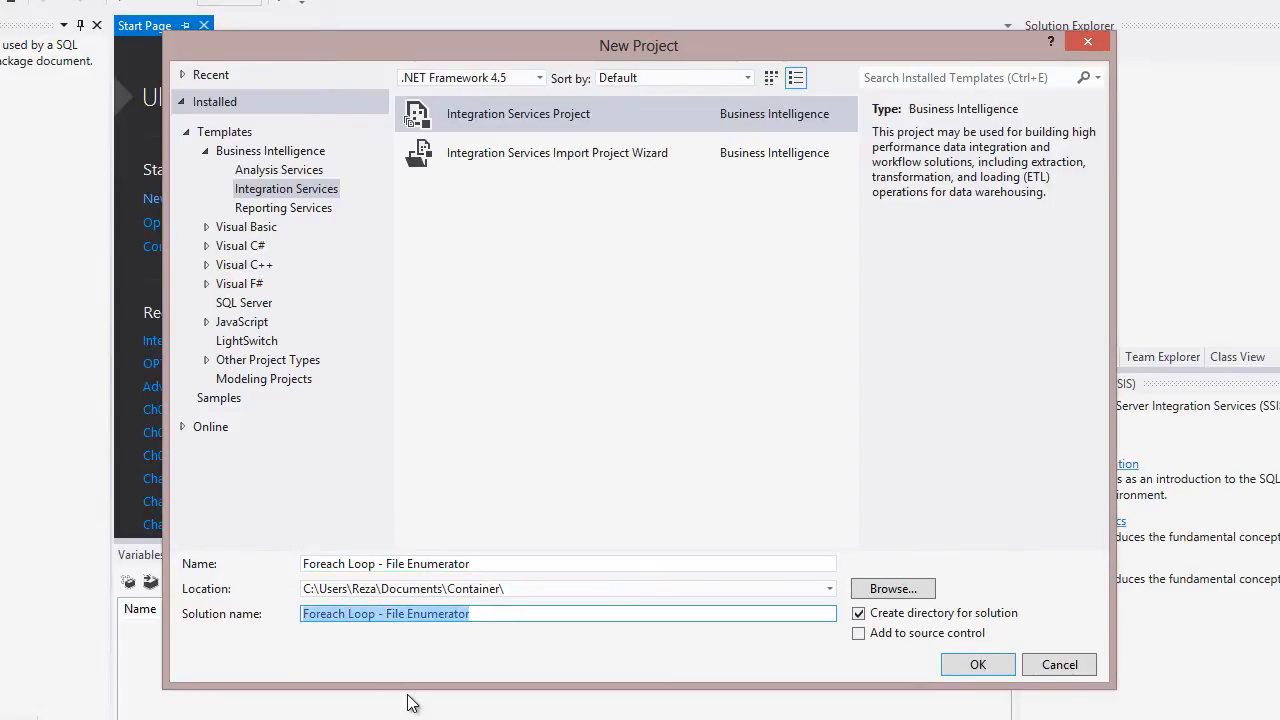
{"action": "key", "text": "BackSpace"}
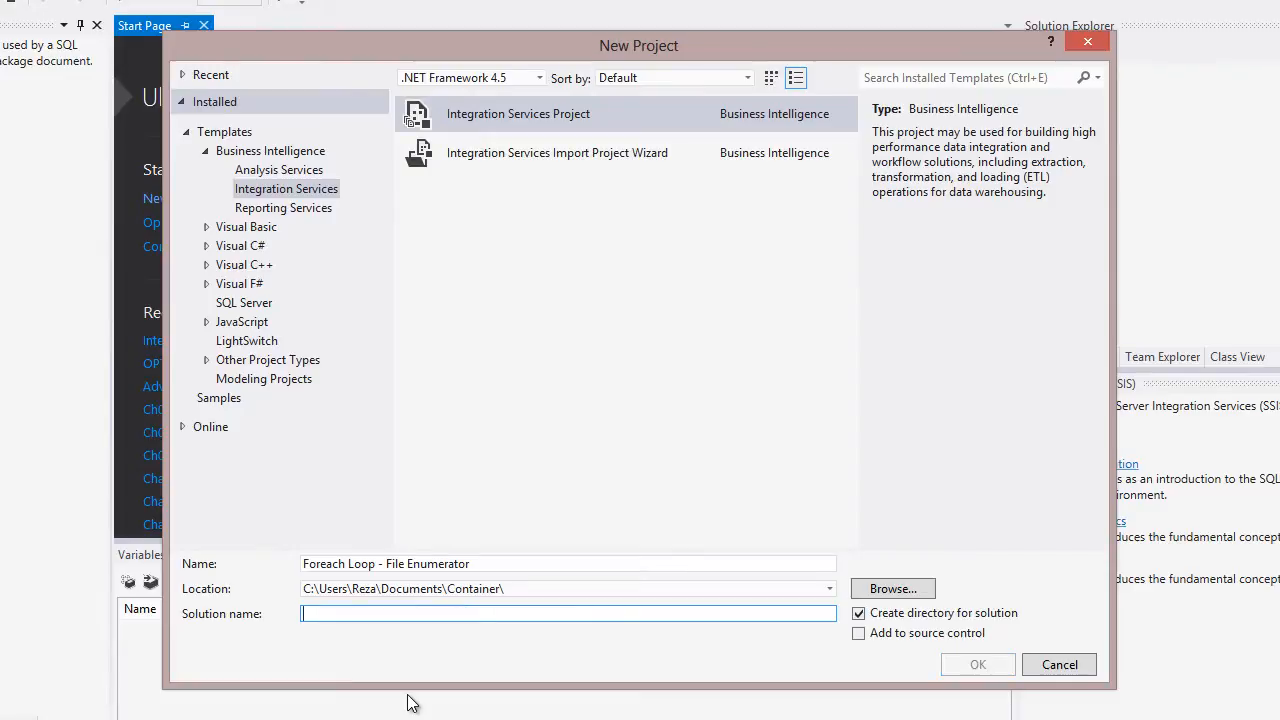
{"action": "type", "text": "Containers"}
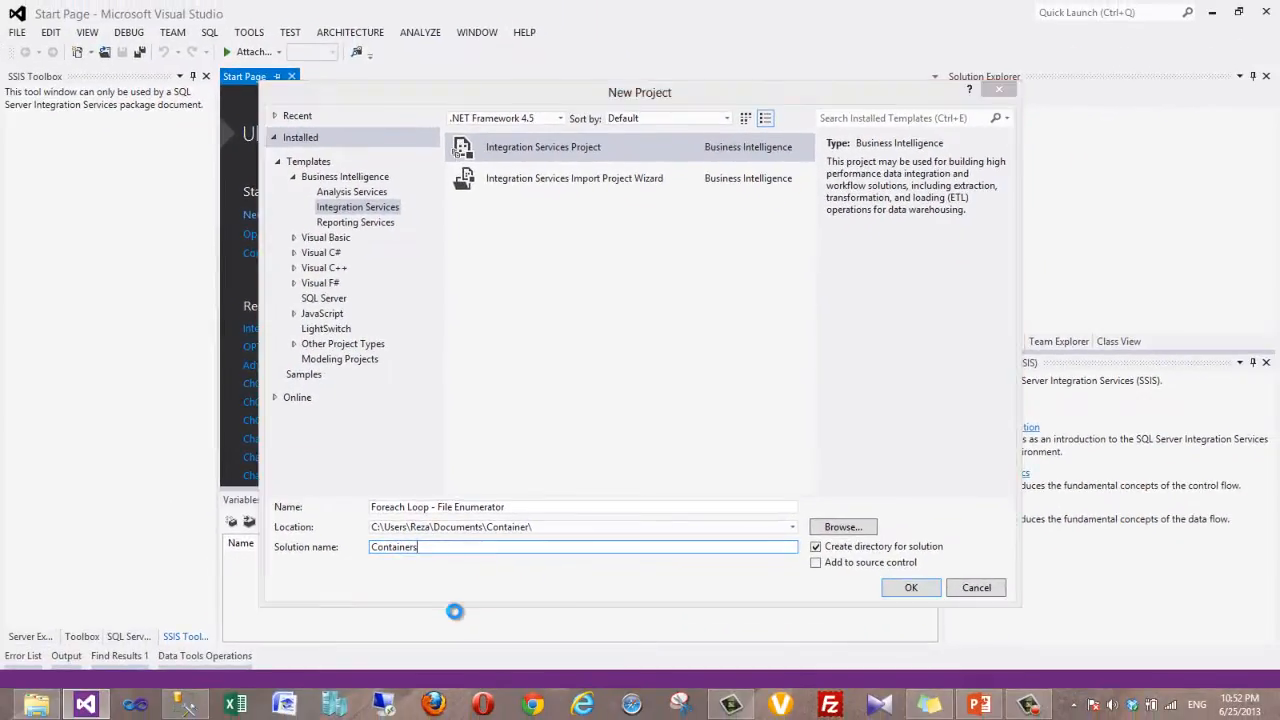
{"action": "key", "text": "Return"}
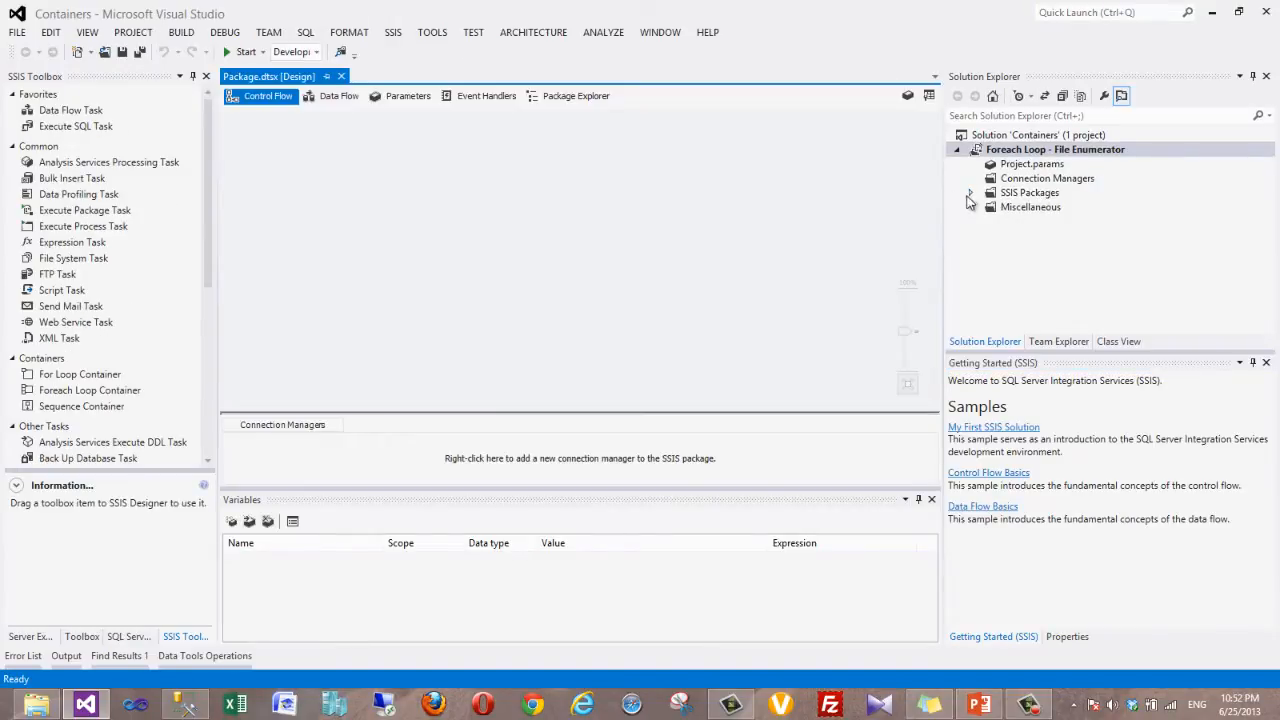
Expand the project's SSIS Packages folder and select Package.dtsx to view its empty control flow
{"action": "left_click", "coordinate": [970, 192]}
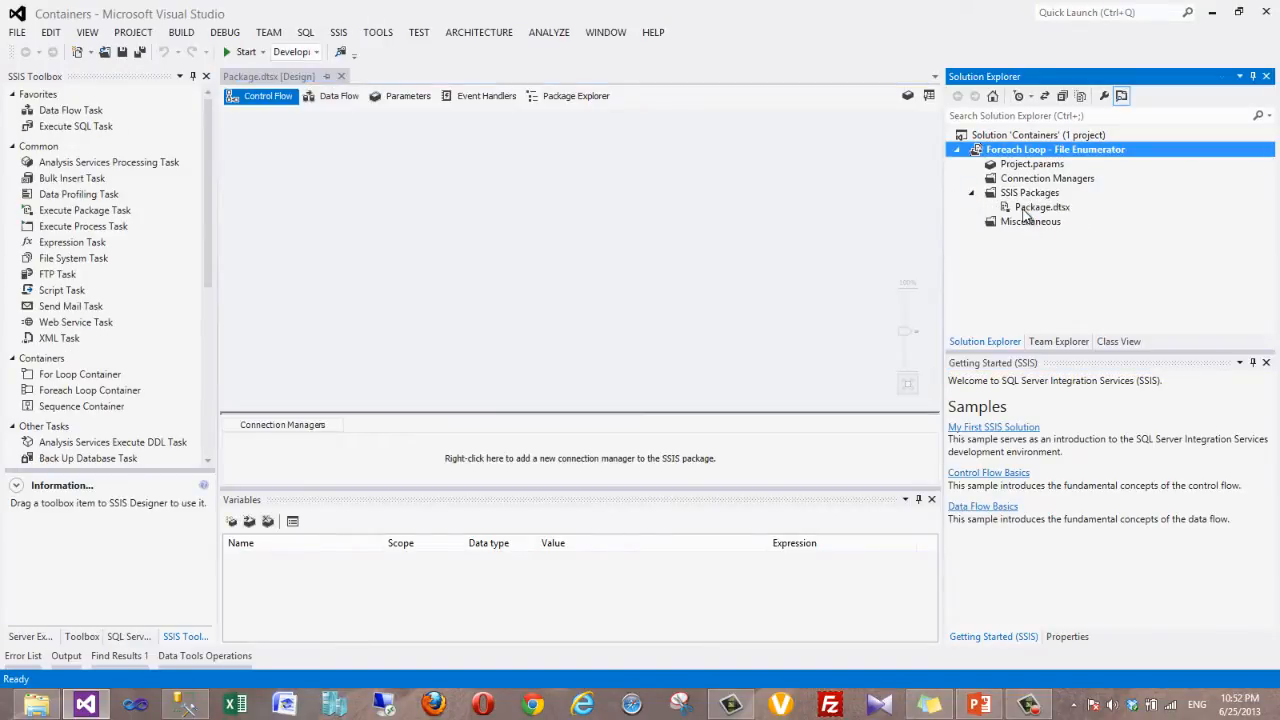
{"action": "left_click", "coordinate": [1040, 207]}
{"action": "left_click", "coordinate": [471, 240]}
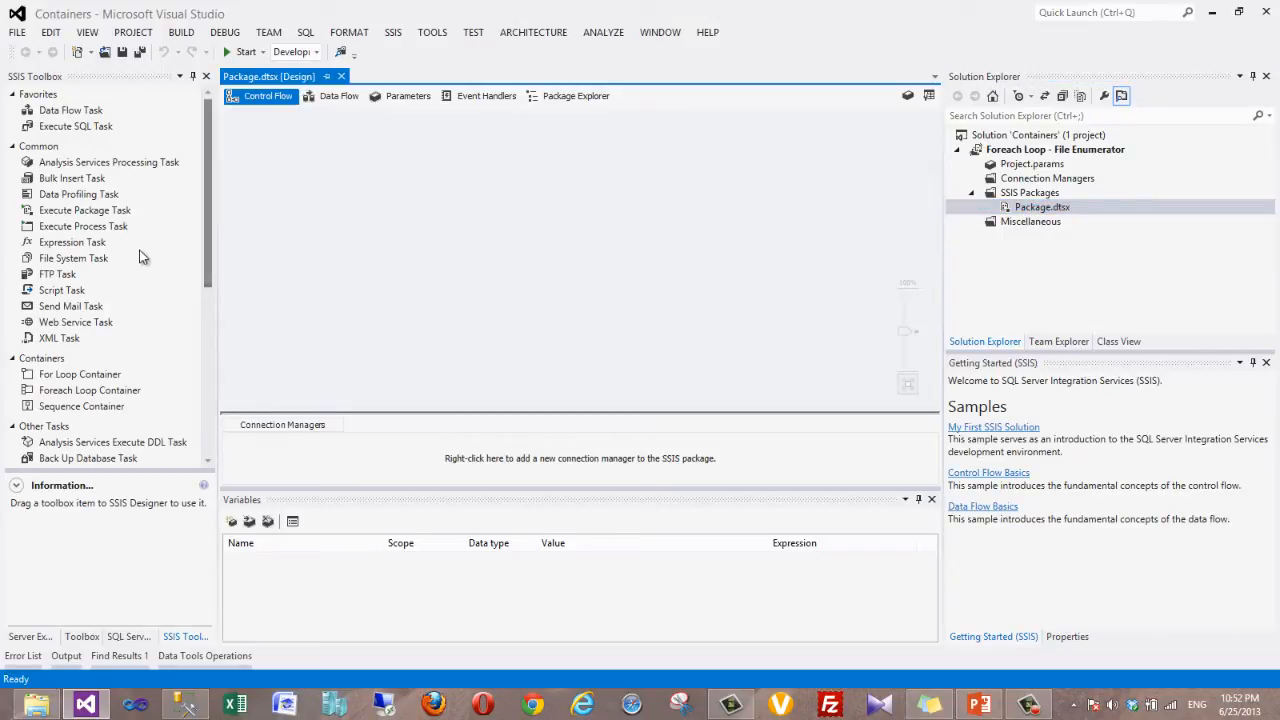
Add a Foreach Loop Container to the control flow and enlarge it to make room for tasks
{"action": "left_click", "coordinate": [68, 307]}
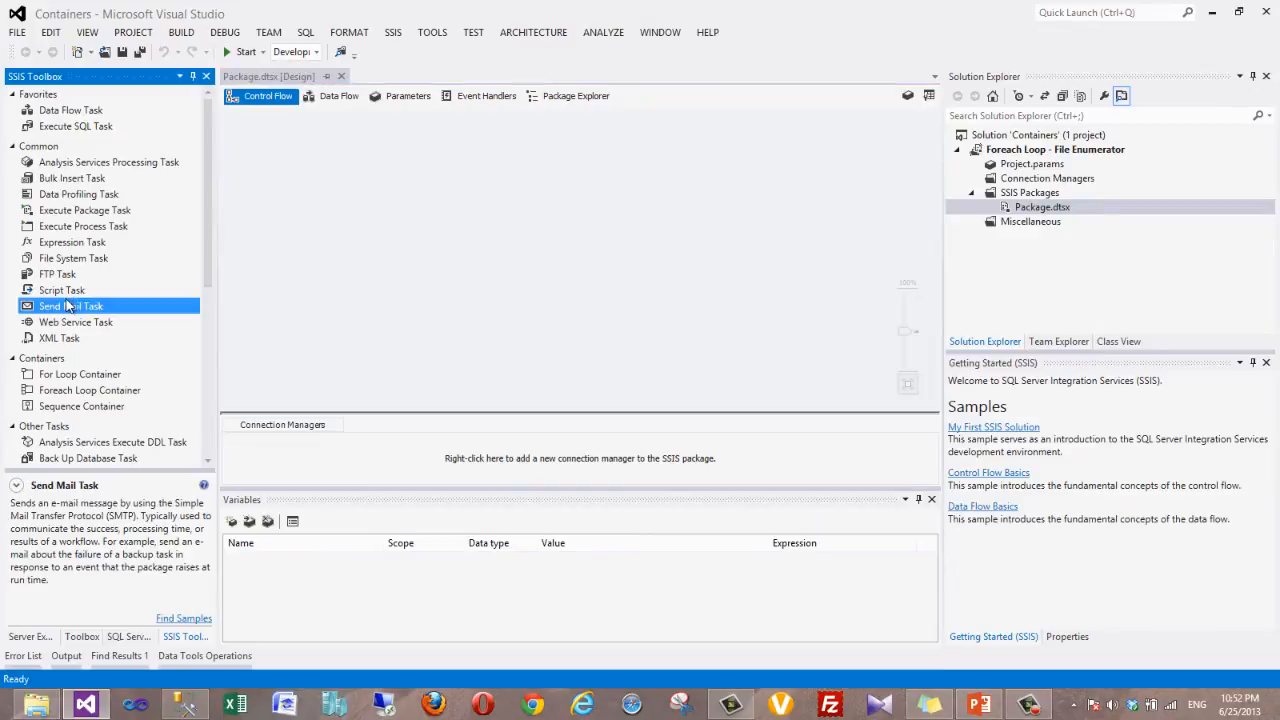
{"action": "left_click_drag", "start_coordinate": [213, 298], "coordinate": [214, 371]}
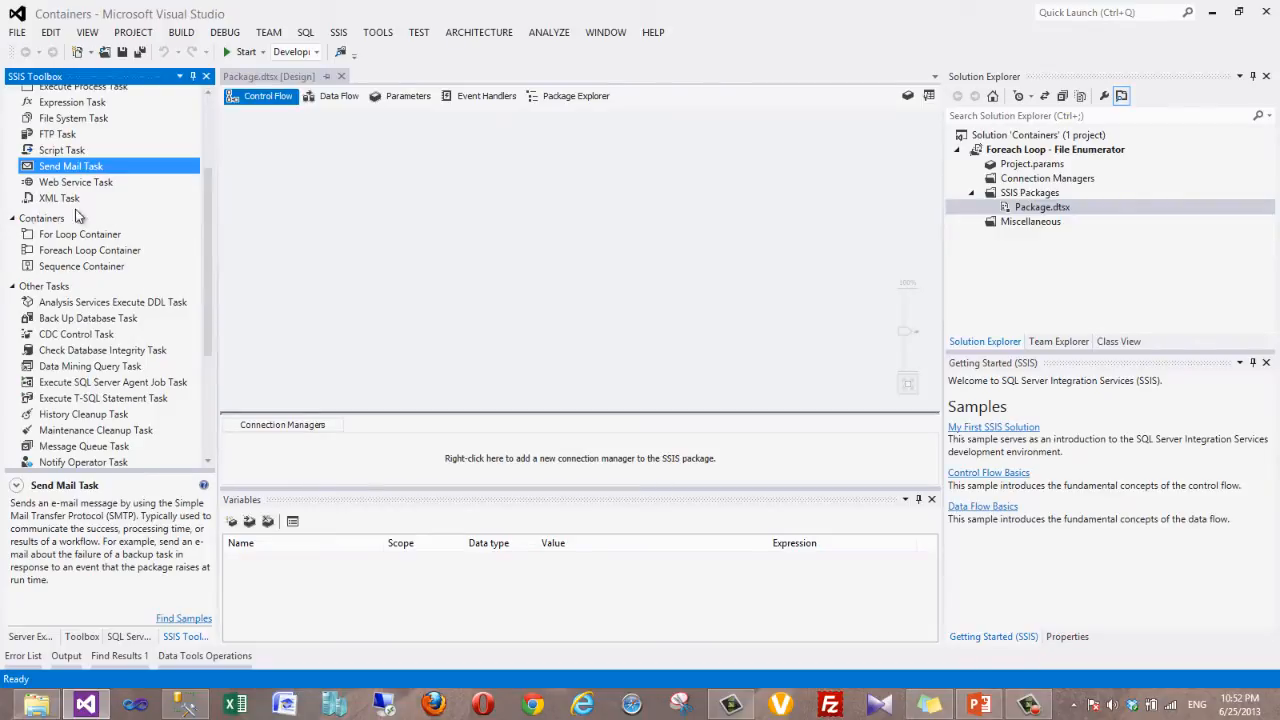
{"action": "left_click", "coordinate": [64, 242]}
{"action": "left_click", "coordinate": [60, 250]}
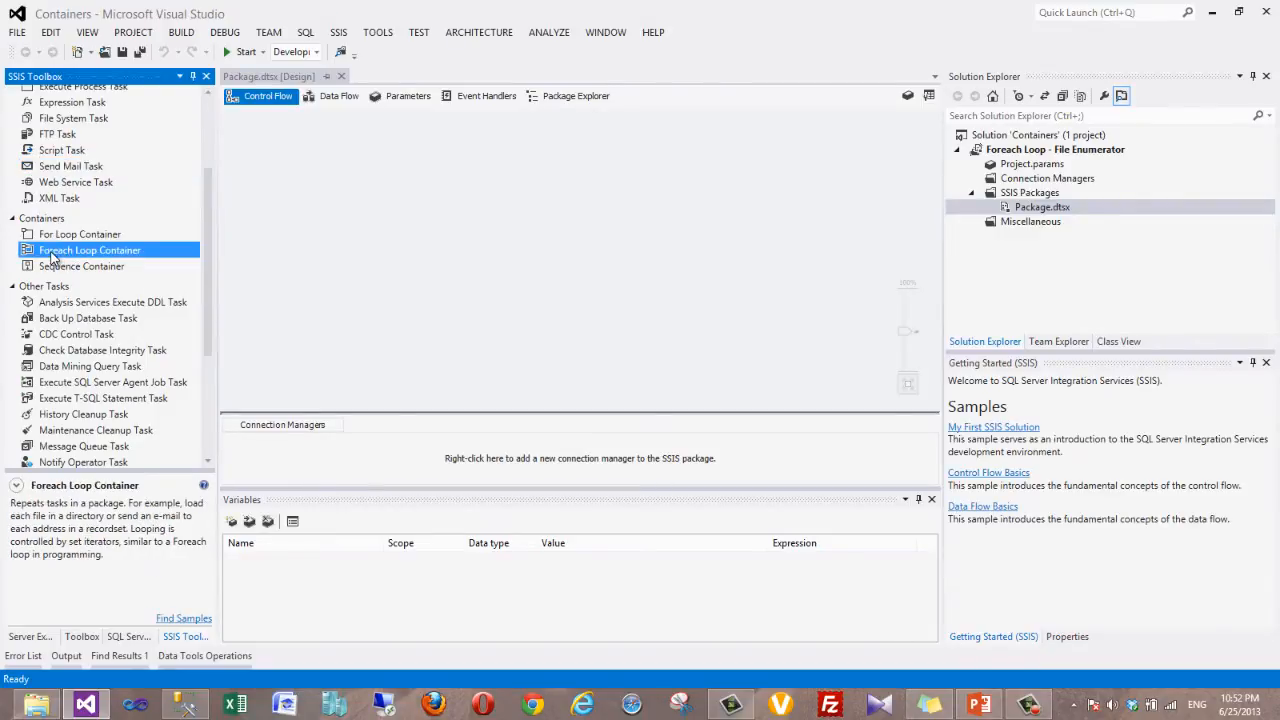
{"action": "left_click_drag", "start_coordinate": [57, 250], "coordinate": [305, 218]}
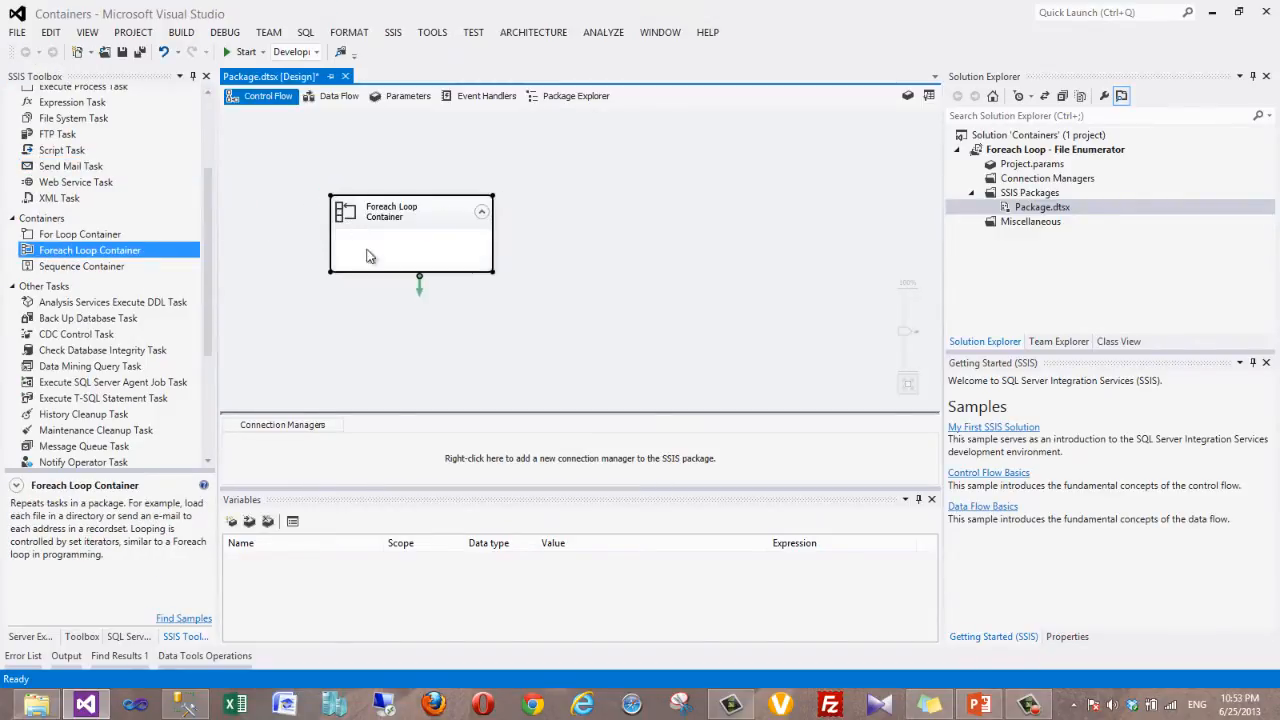
{"action": "left_click_drag", "start_coordinate": [491, 273], "coordinate": [612, 368]}
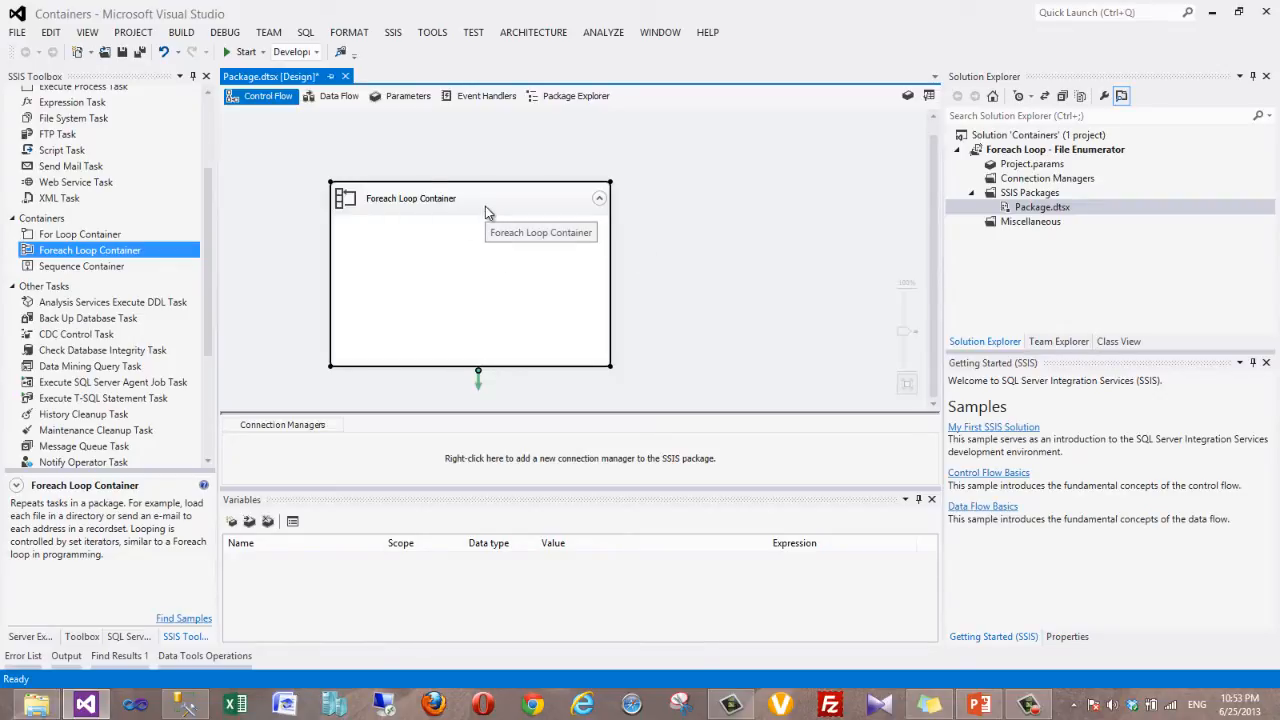
Edit the Foreach Loop Container and choose Foreach File Enumerator as its collection's enumerator type
{"action": "left_click", "coordinate": [672, 233]}
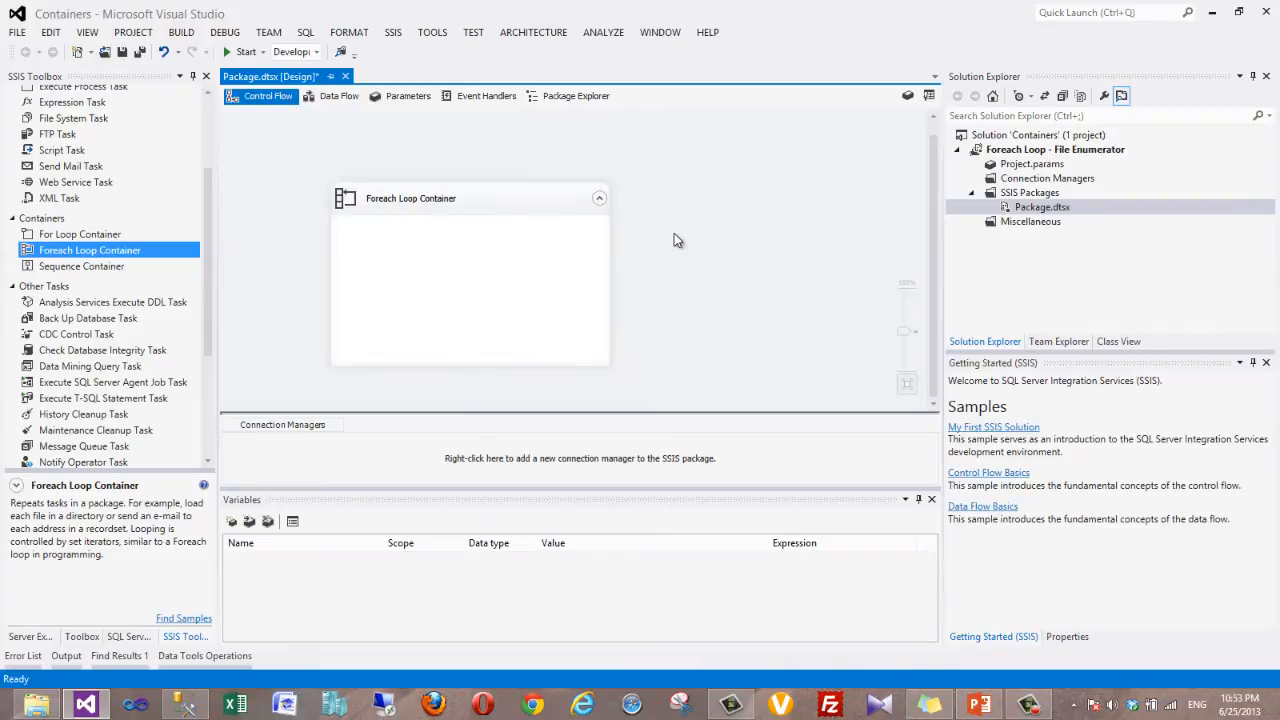
{"action": "double_click", "coordinate": [488, 208]}
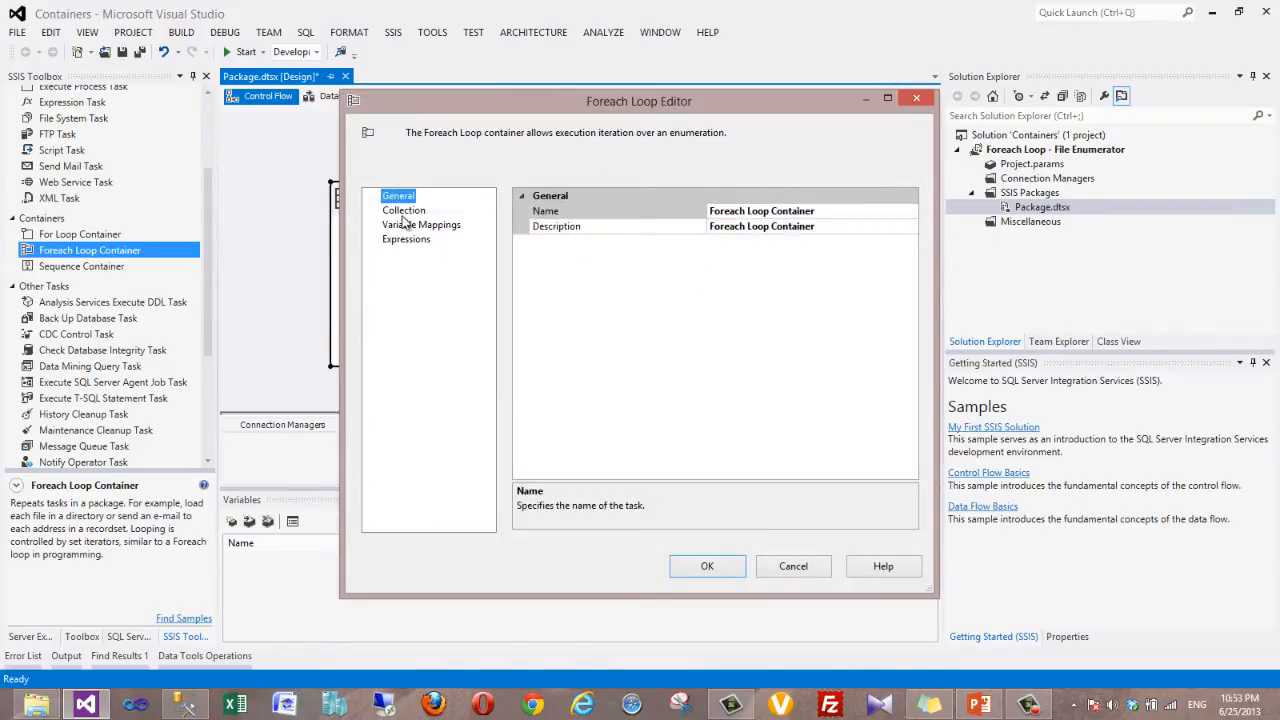
{"action": "left_click", "coordinate": [404, 211]}
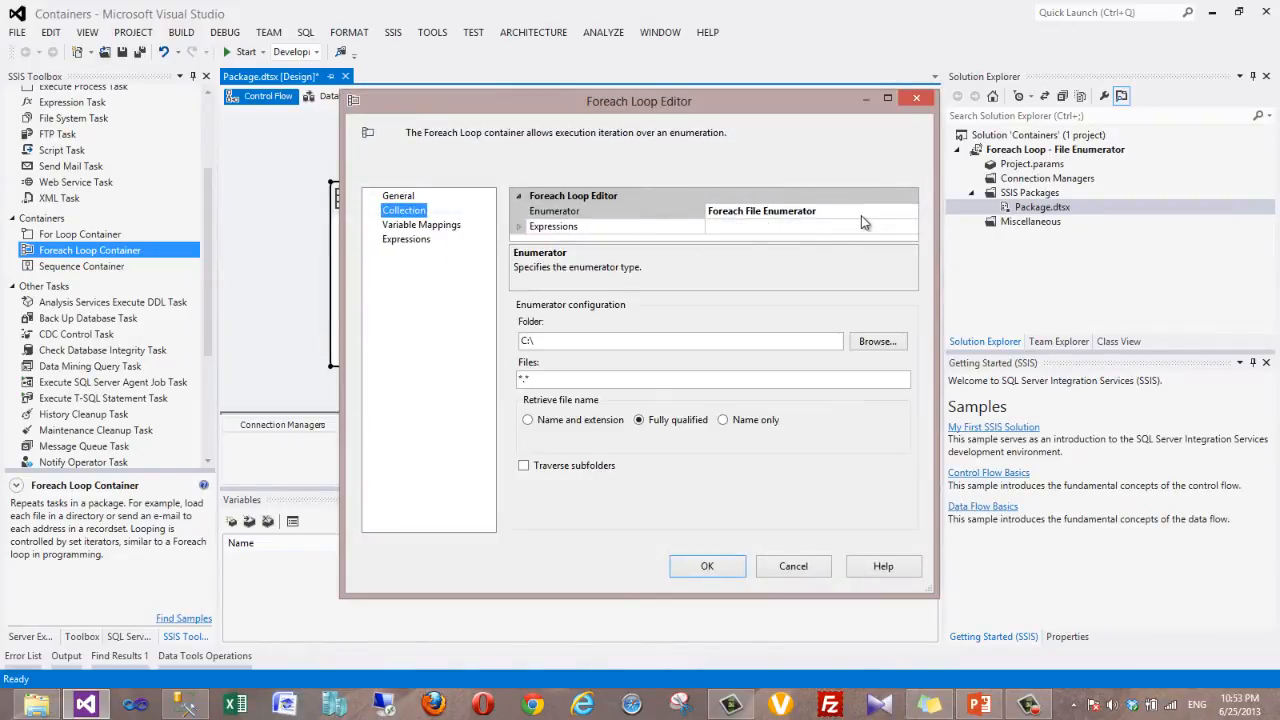
{"action": "left_click", "coordinate": [861, 215]}
{"action": "left_click", "coordinate": [911, 211]}
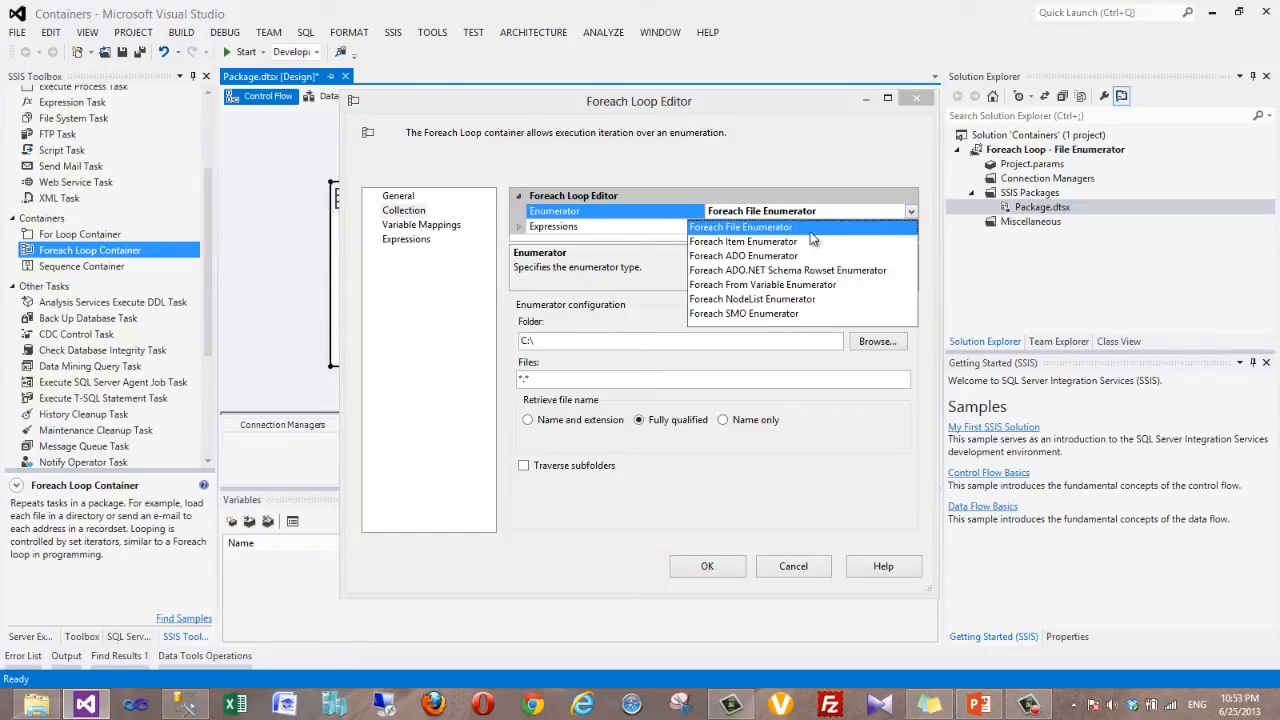
{"action": "left_click", "coordinate": [777, 230]}
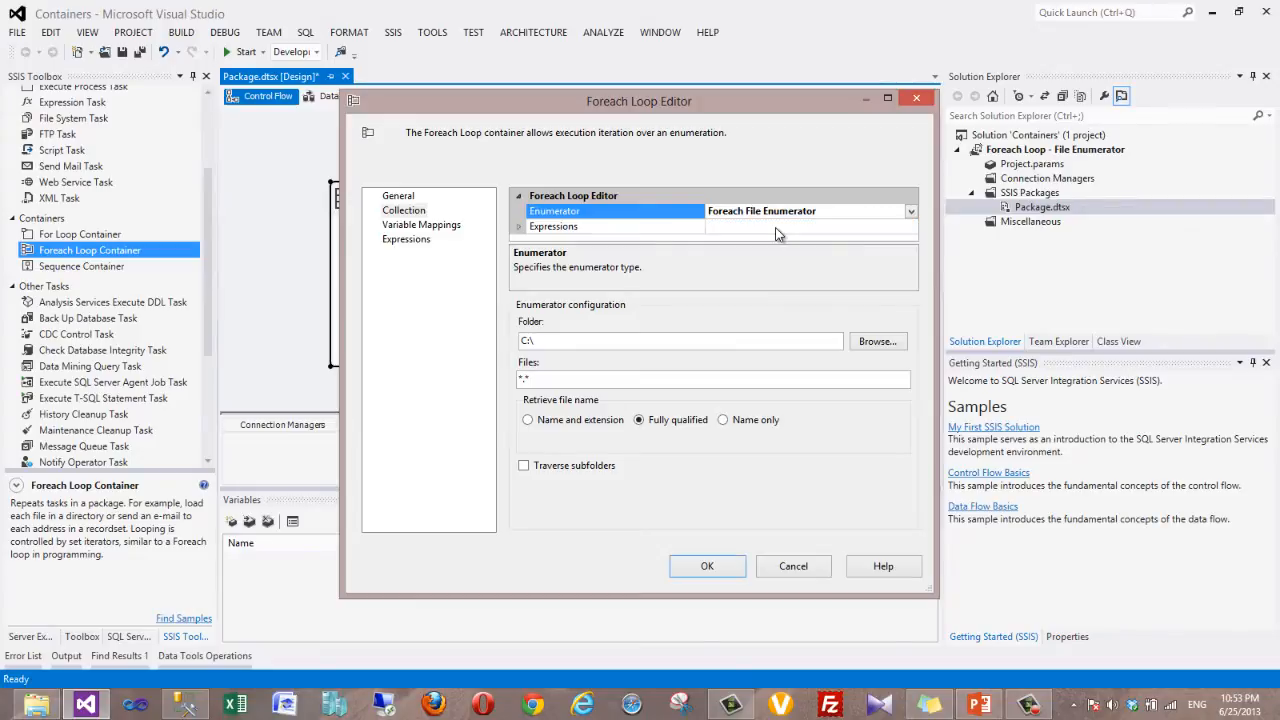
{"action": "left_click", "coordinate": [880, 345]}
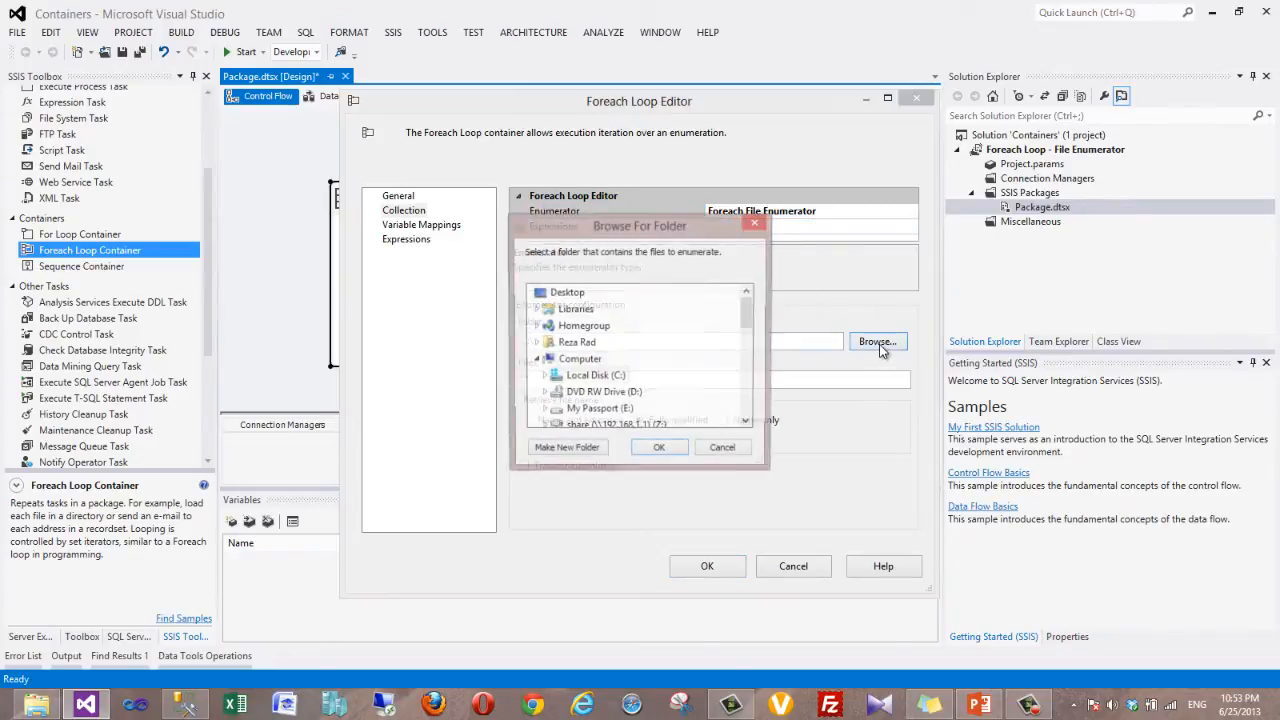
{"action": "left_click", "coordinate": [724, 451]}
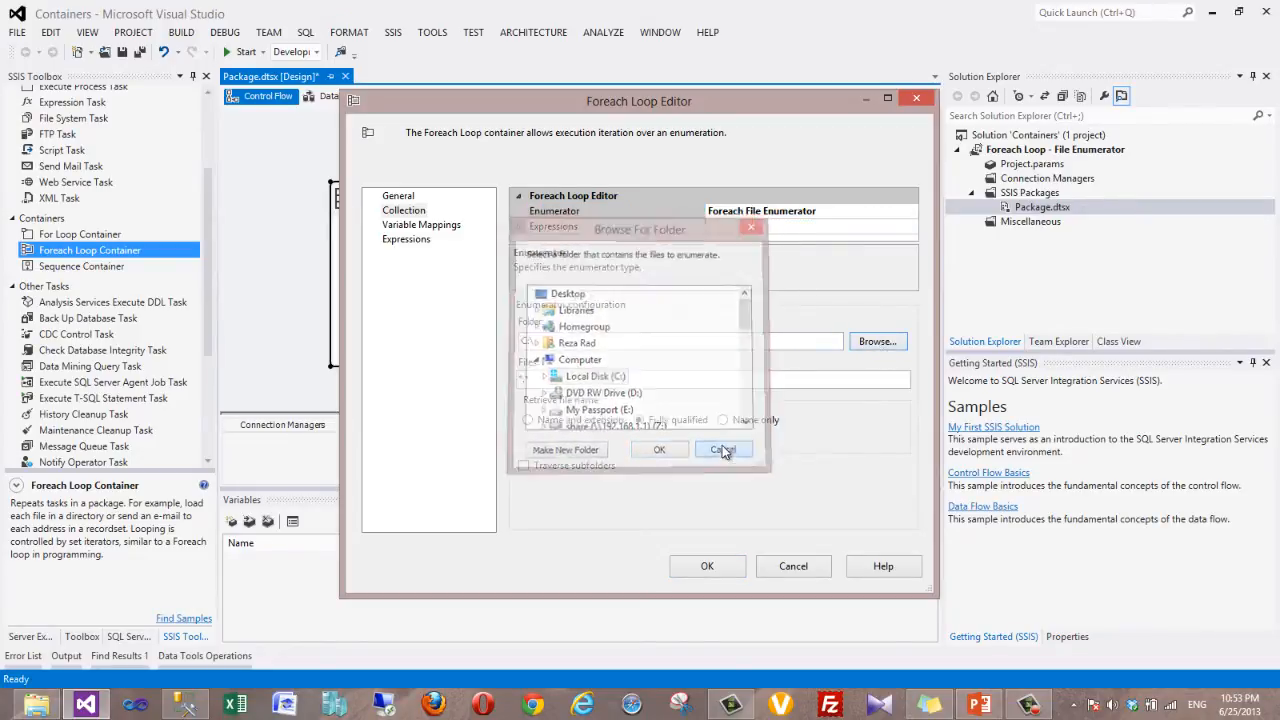
Switch to File Explorer, go into the Source Files folder and open Customers_1.csv in Notepad++
{"action": "left_click", "coordinate": [38, 703]}
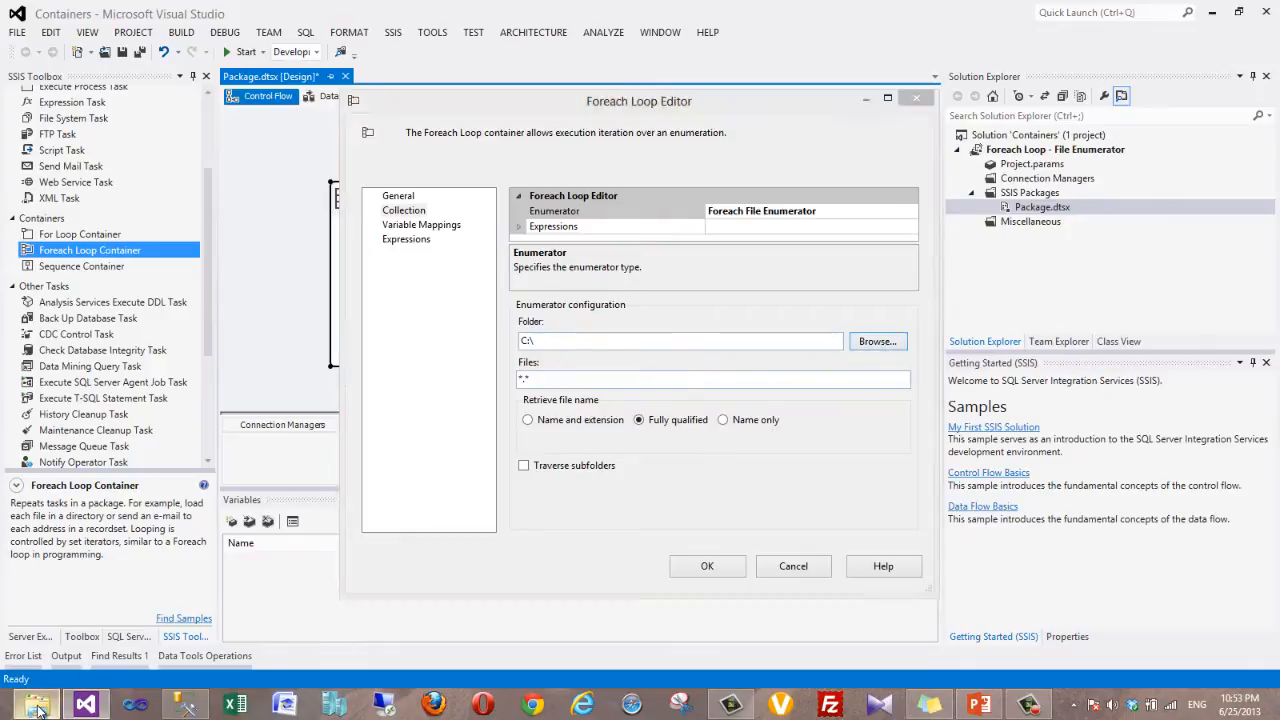
{"action": "left_click", "coordinate": [645, 206]}
{"action": "double_click", "coordinate": [645, 206]}
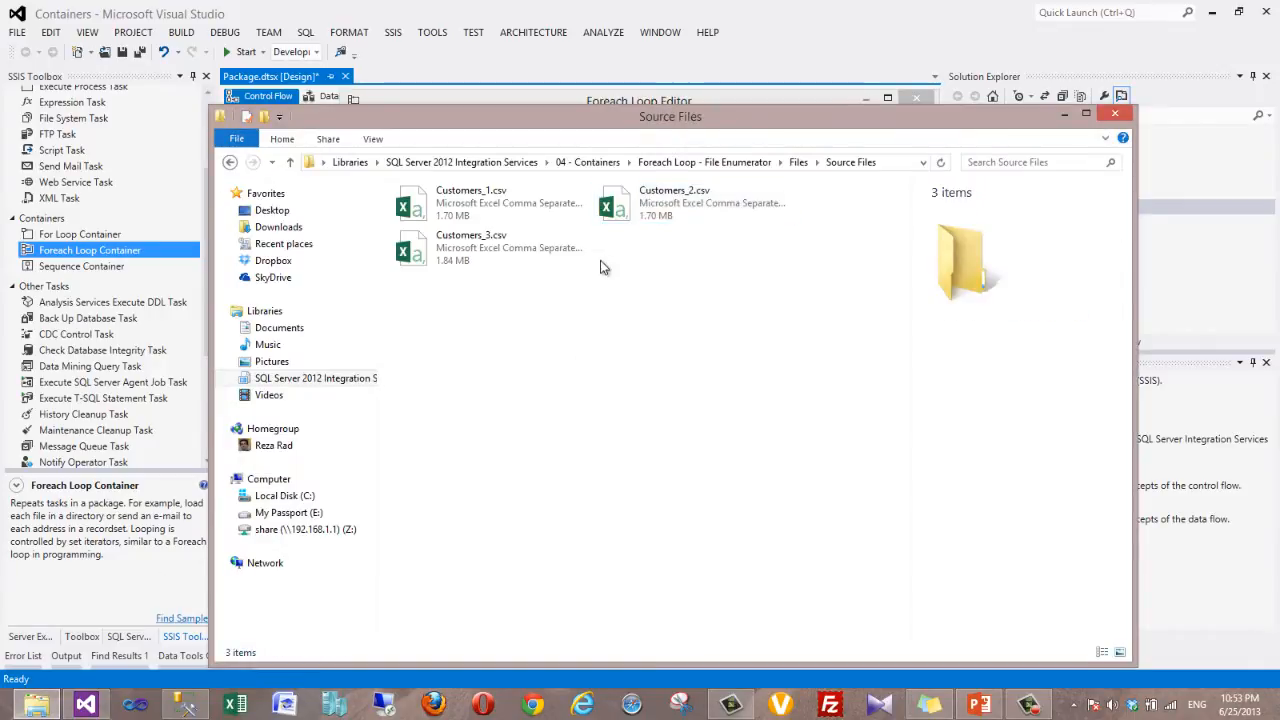
{"action": "left_click", "coordinate": [457, 218]}
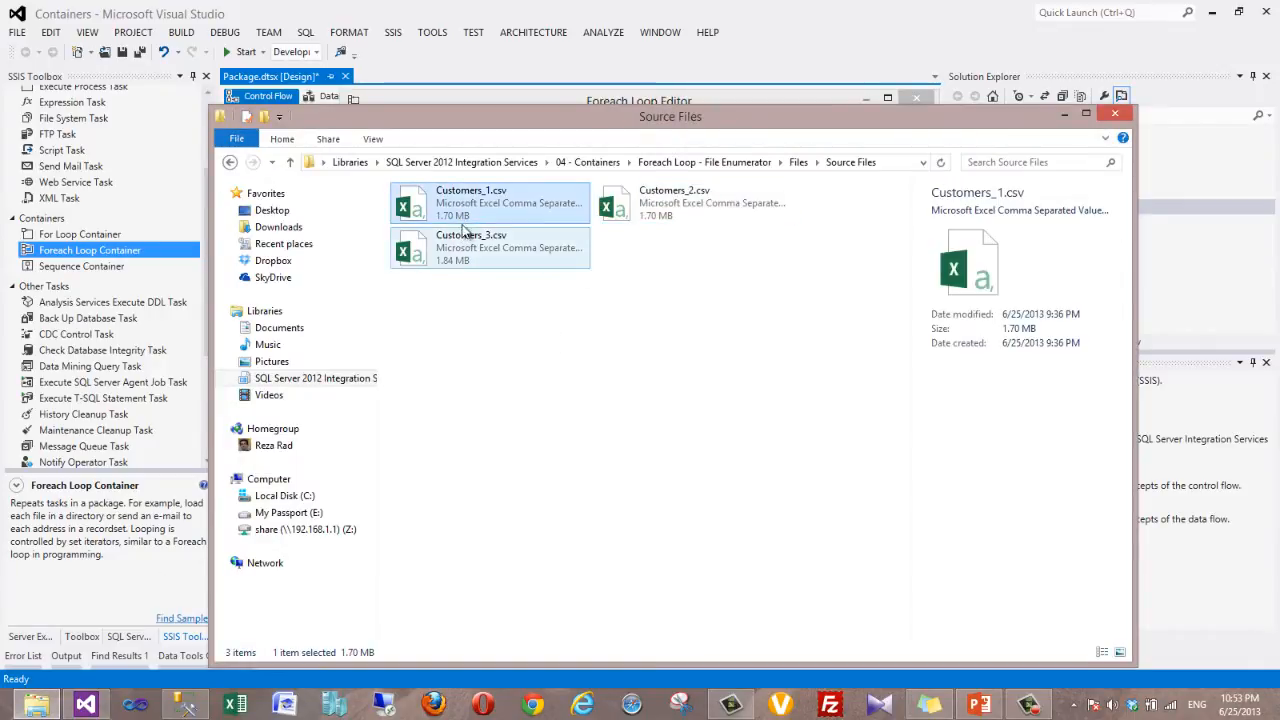
{"action": "right_click", "coordinate": [449, 217]}
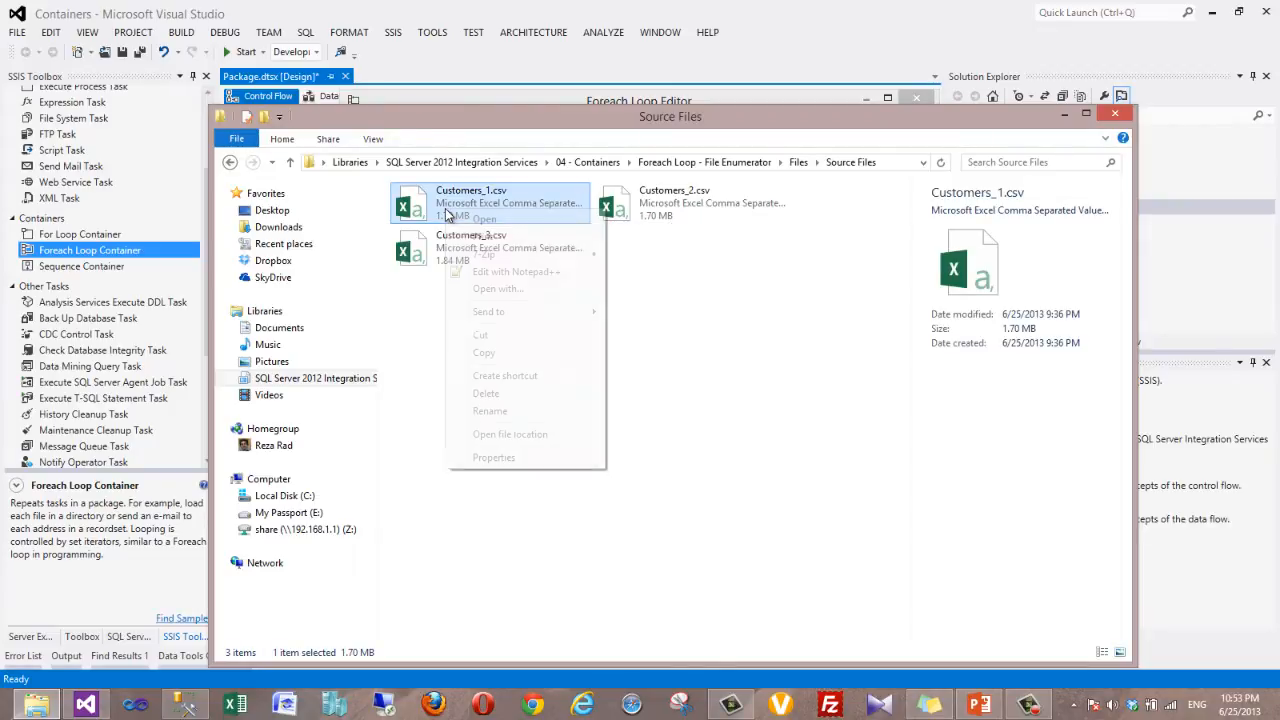
{"action": "left_click", "coordinate": [500, 272]}
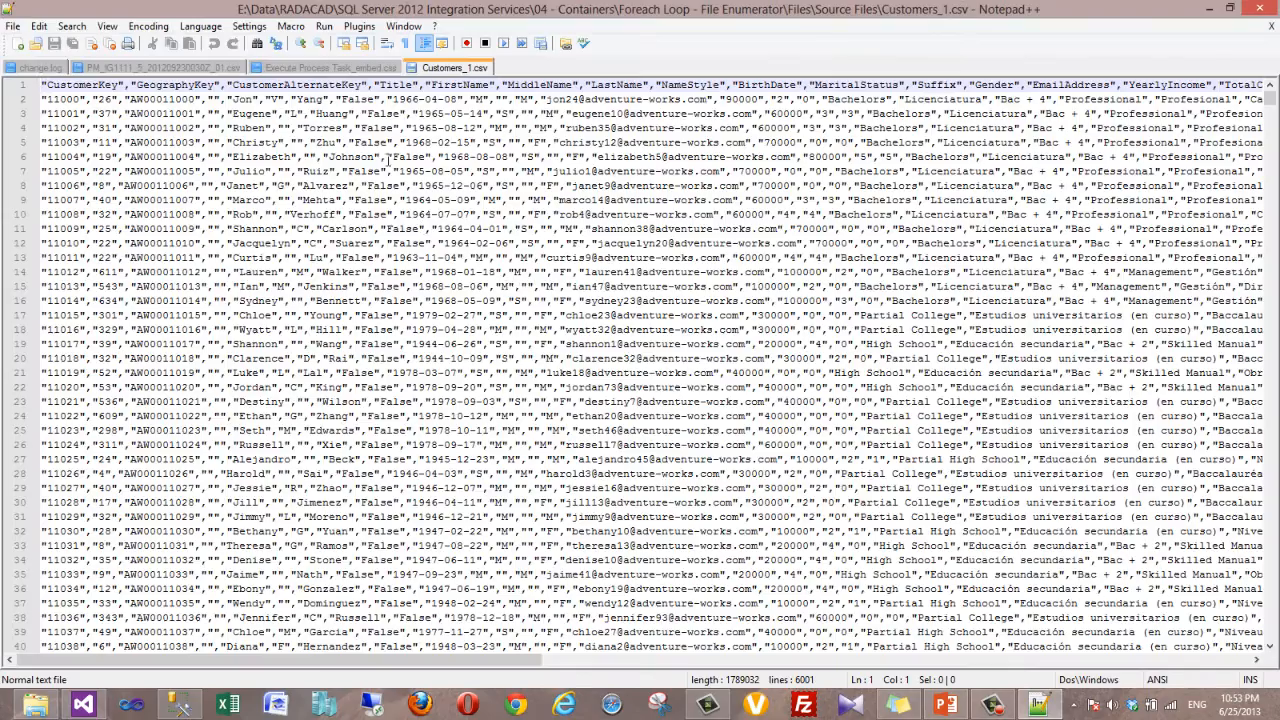
Examine the header row, the quoted values and the comma delimiters in Customers_1.csv
{"action": "left_click", "coordinate": [364, 127]}
{"action": "left_click", "coordinate": [97, 84]}
{"action": "left_click_drag", "start_coordinate": [110, 85], "coordinate": [42, 85]}
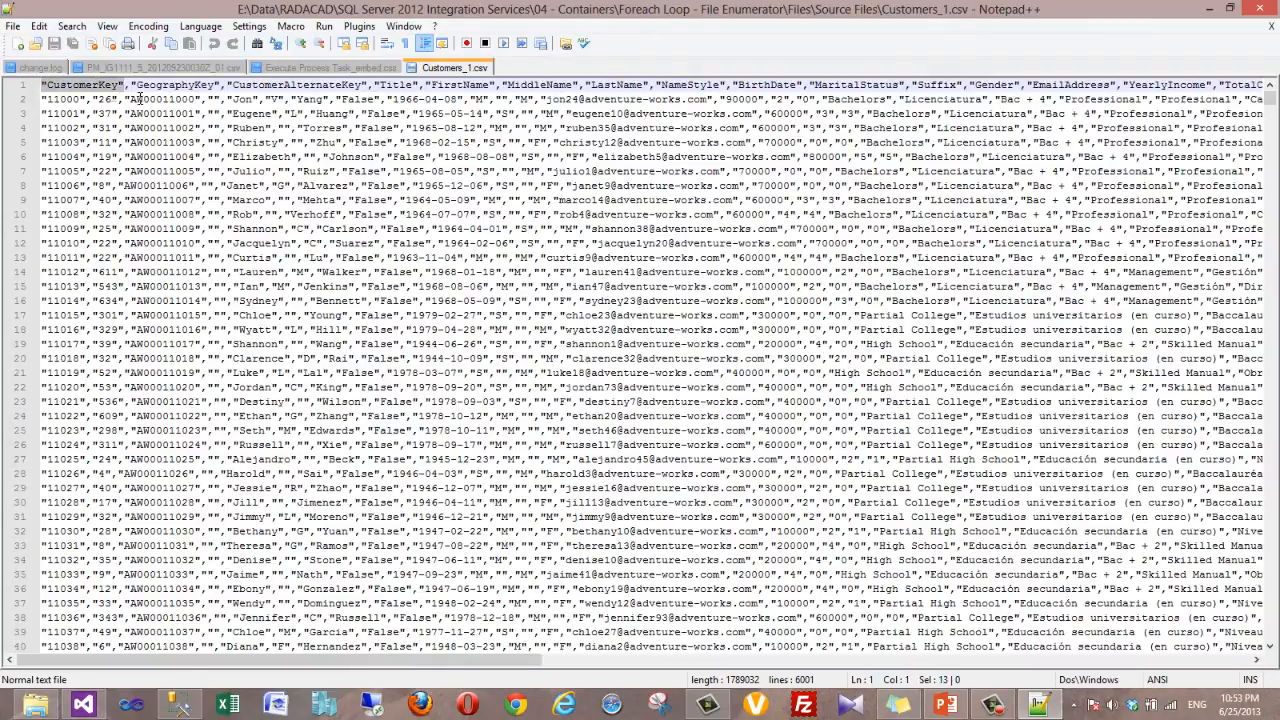
{"action": "left_click", "coordinate": [163, 85]}
{"action": "left_click_drag", "start_coordinate": [330, 85], "coordinate": [42, 85]}
{"action": "left_click", "coordinate": [278, 113]}
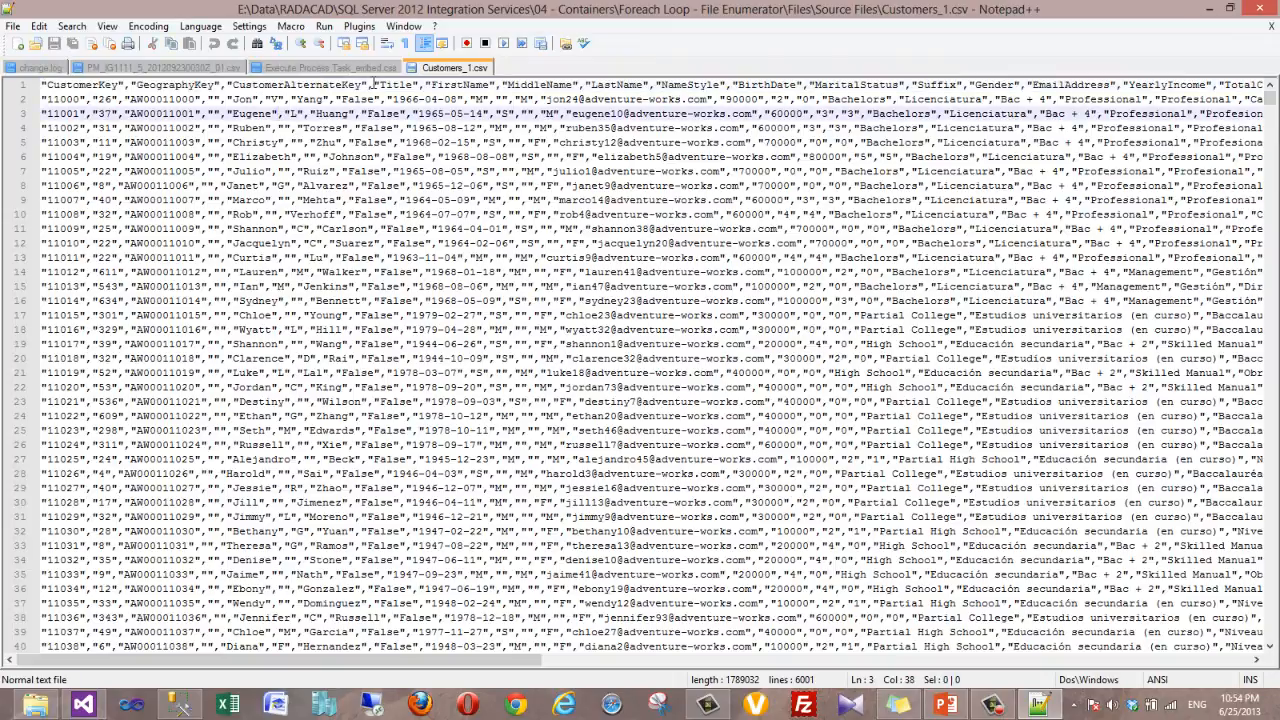
{"action": "left_click_drag", "start_coordinate": [349, 85], "coordinate": [22, 85]}
{"action": "left_click", "coordinate": [142, 101]}
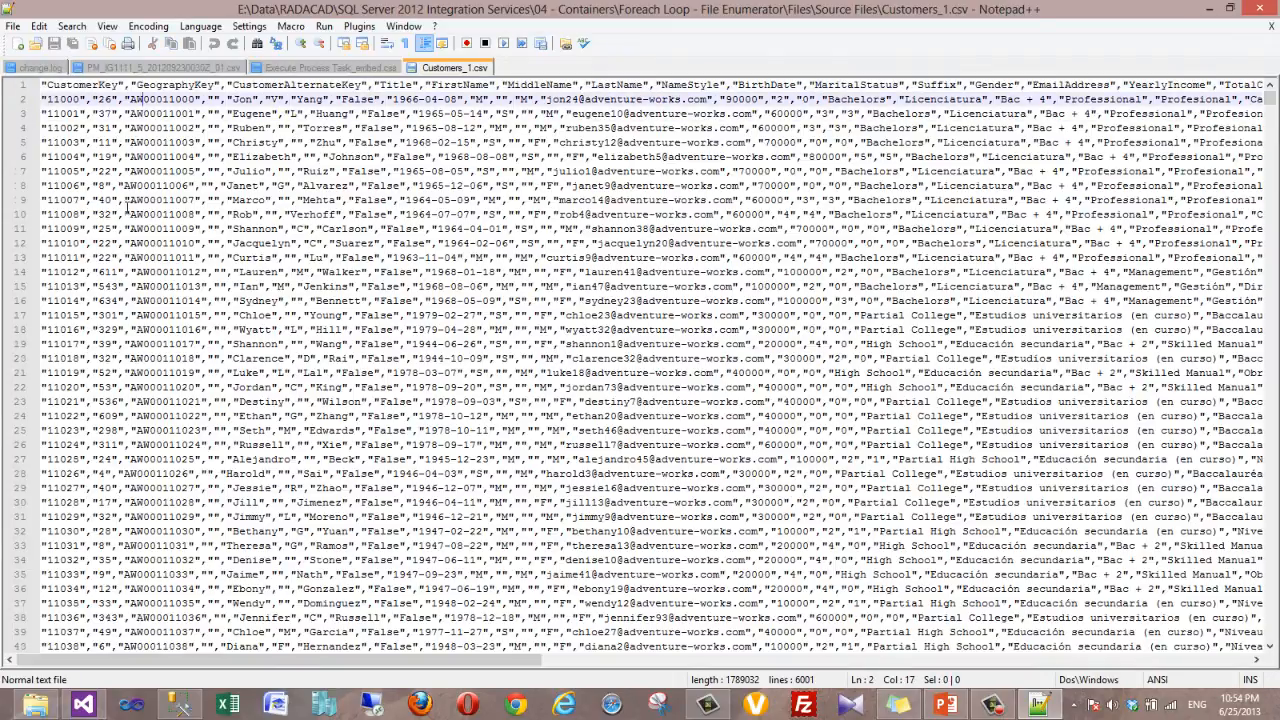
{"action": "scroll", "coordinate": [127, 209], "scroll_direction": "down", "scroll_amount": 5}
{"action": "scroll", "coordinate": [125, 222], "scroll_direction": "up", "scroll_amount": 5}
{"action": "left_click", "coordinate": [105, 115]}
{"action": "left_click", "coordinate": [108, 143]}
{"action": "left_click", "coordinate": [113, 172]}
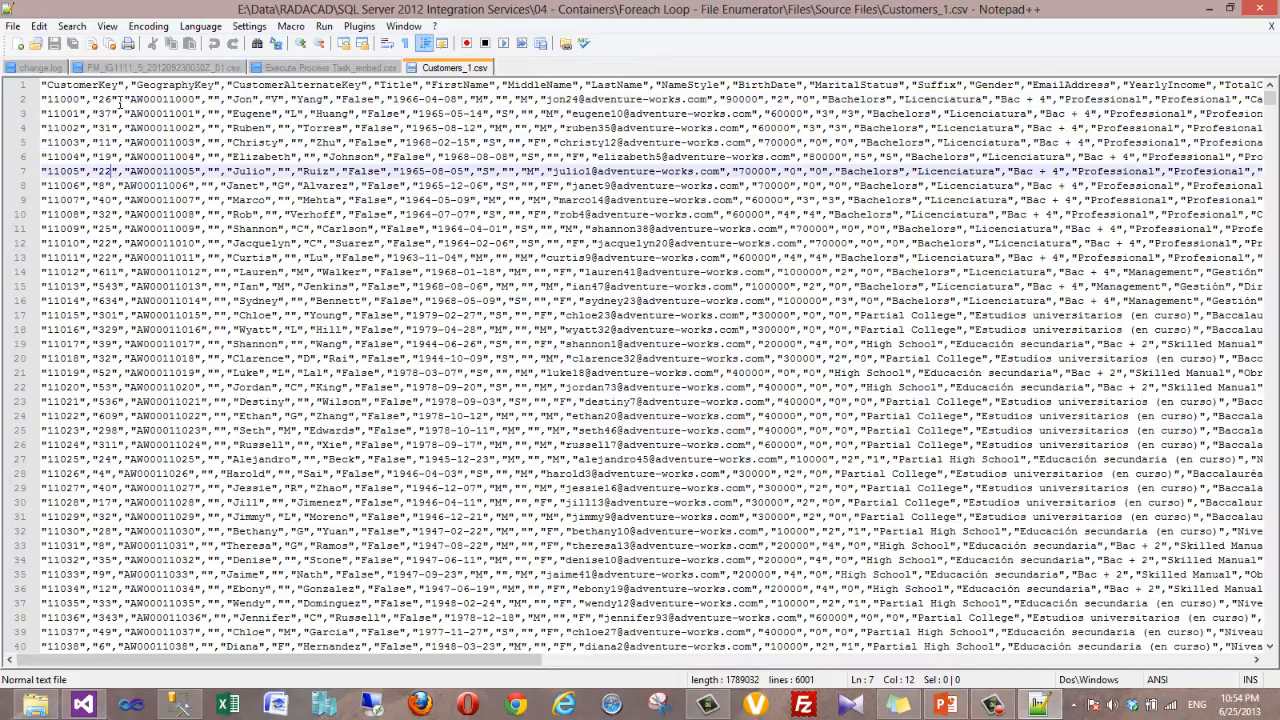
{"action": "left_click", "coordinate": [119, 100]}
{"action": "left_click_drag", "start_coordinate": [119, 100], "coordinate": [125, 100]}
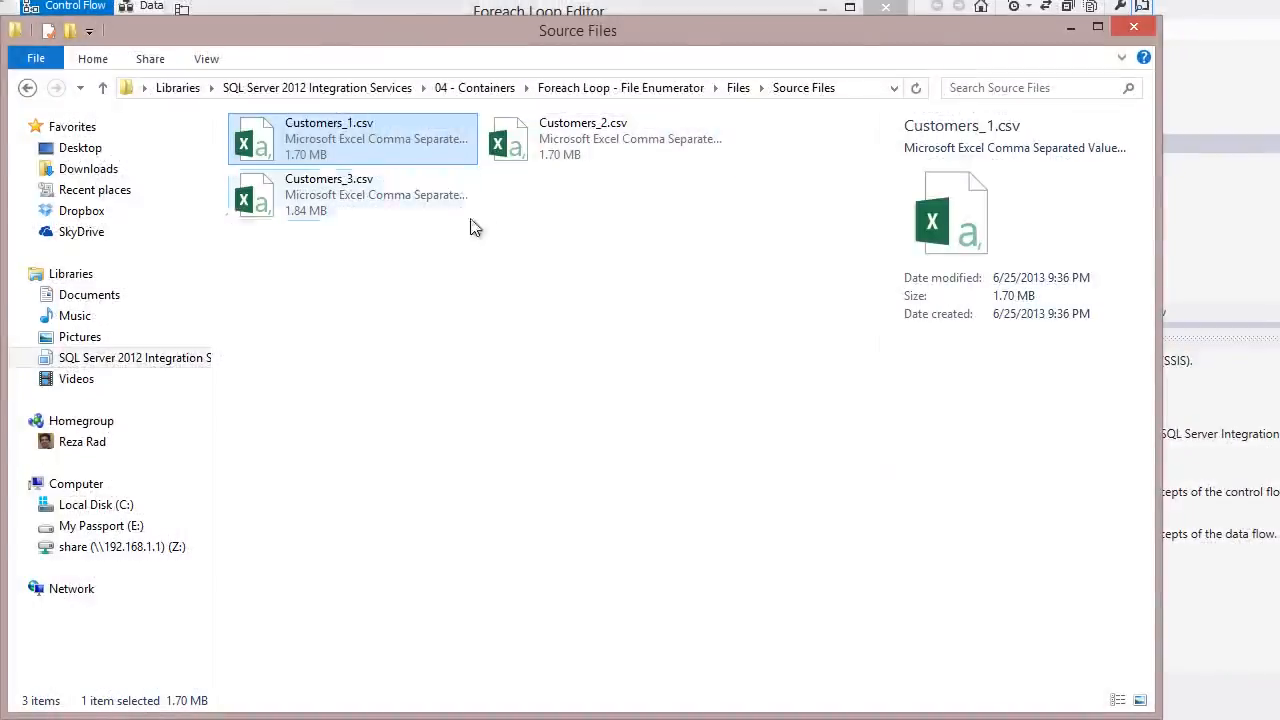
Switch to SQL Server Management Studio and examine the dbo.Customer table's columns in RADACAD-SSIS-SampleDB, from CustomerKey to SourceFile
{"action": "left_click", "coordinate": [491, 301]}
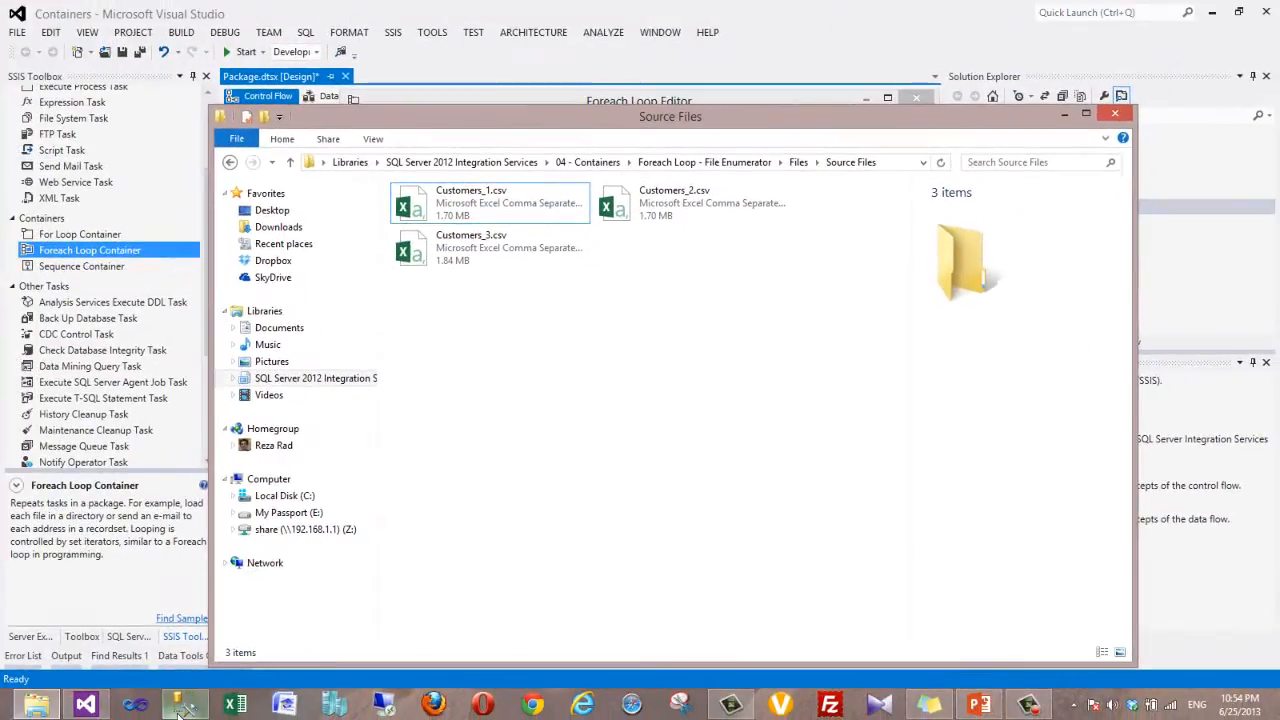
{"action": "left_click", "coordinate": [181, 708]}
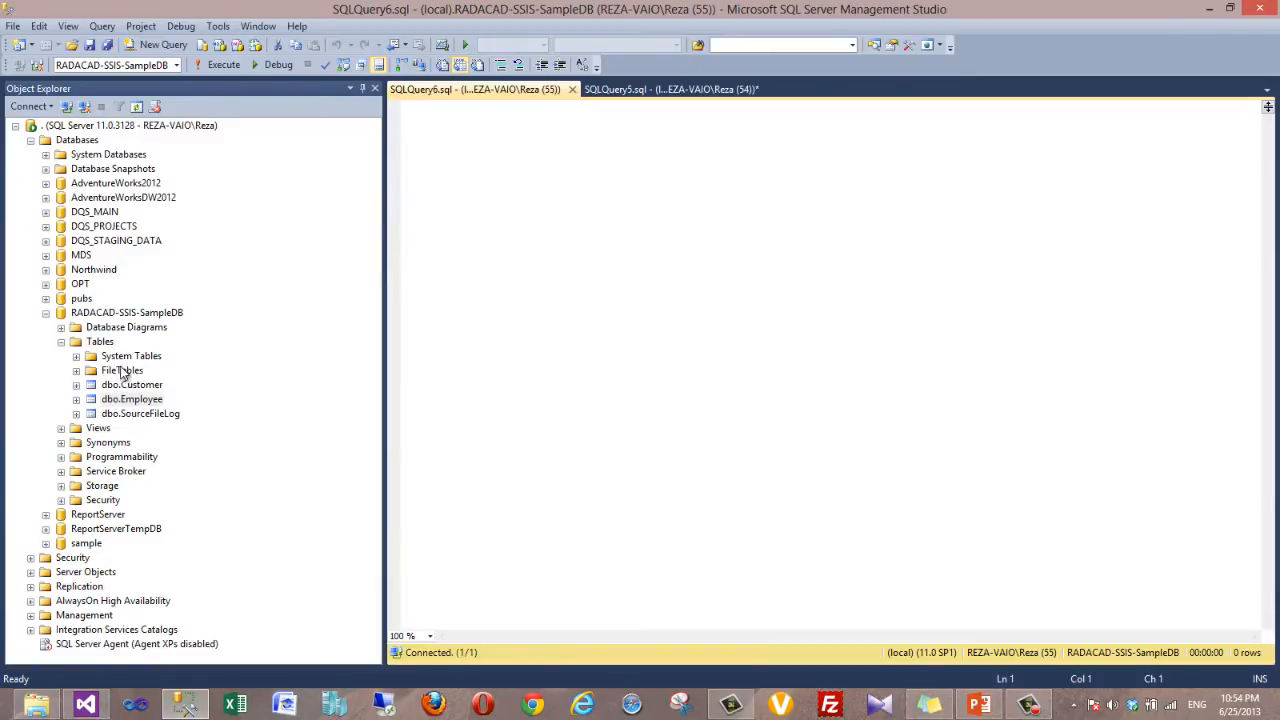
{"action": "left_click", "coordinate": [76, 385]}
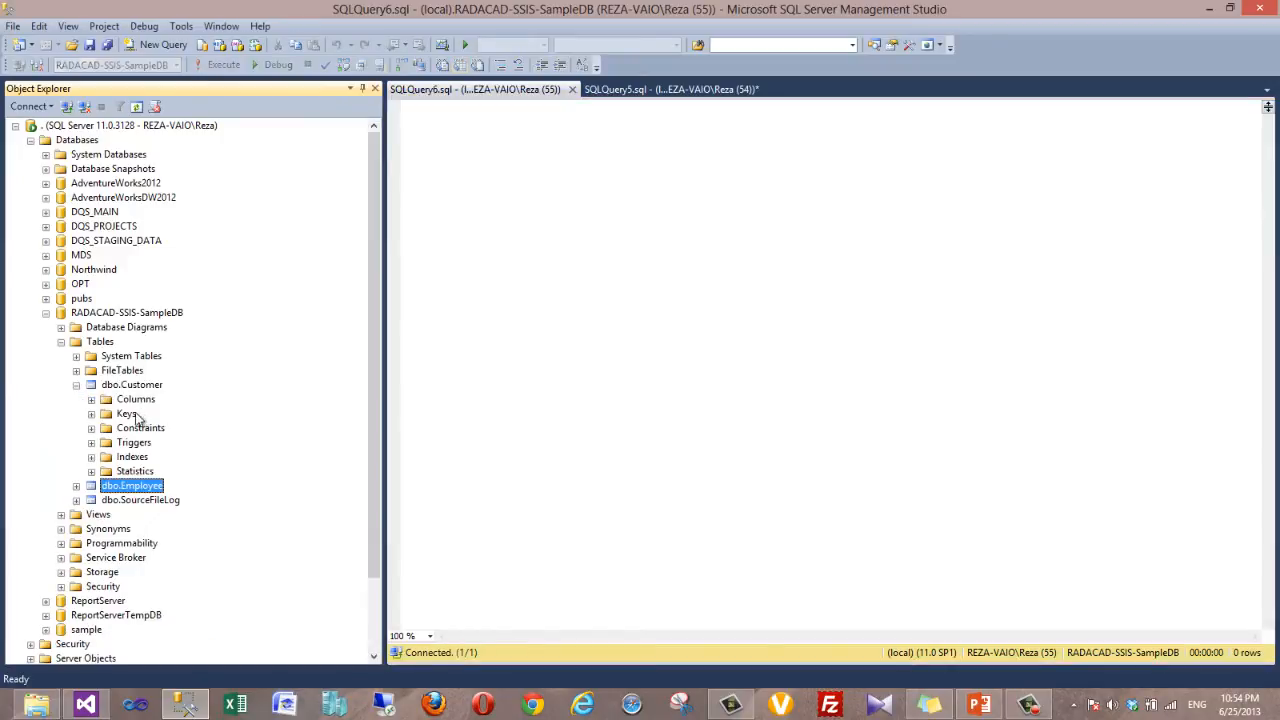
{"action": "left_click", "coordinate": [91, 399]}
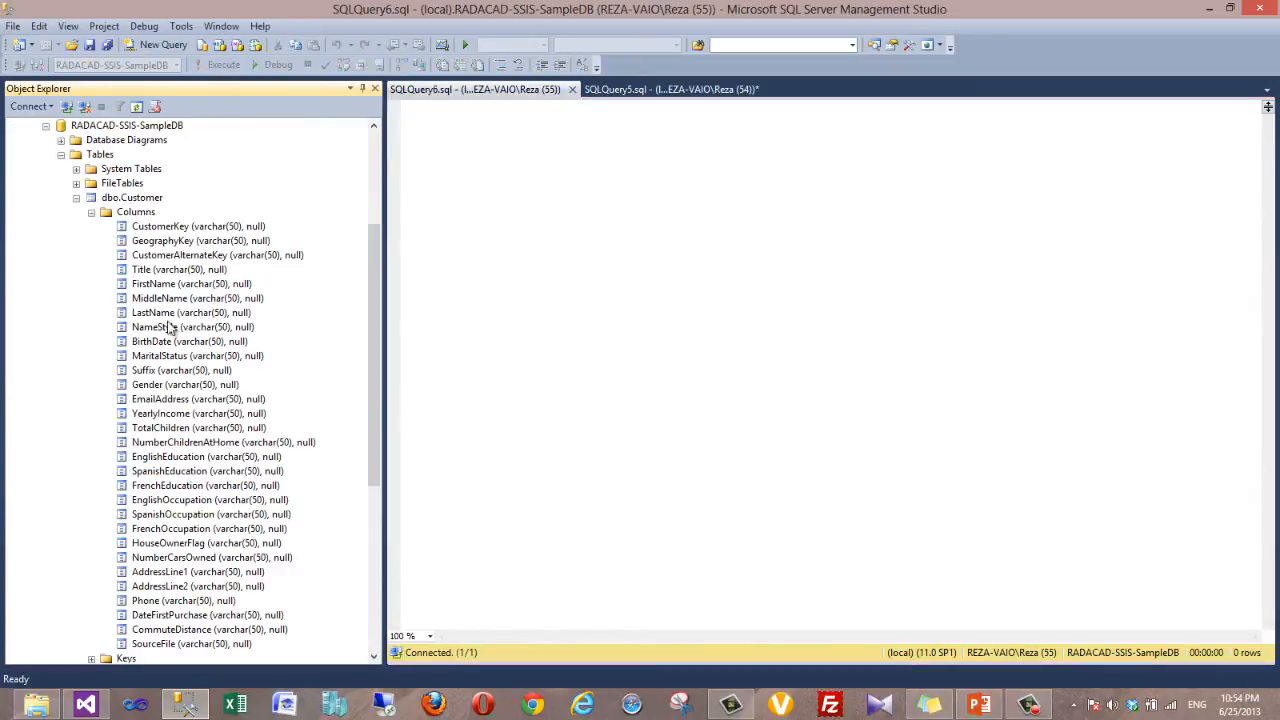
{"action": "scroll", "coordinate": [192, 600], "scroll_direction": "down", "scroll_amount": 1}
{"action": "scroll", "coordinate": [192, 600], "scroll_direction": "up", "scroll_amount": 1}
{"action": "left_click", "coordinate": [156, 228]}
{"action": "left_click", "coordinate": [150, 243]}
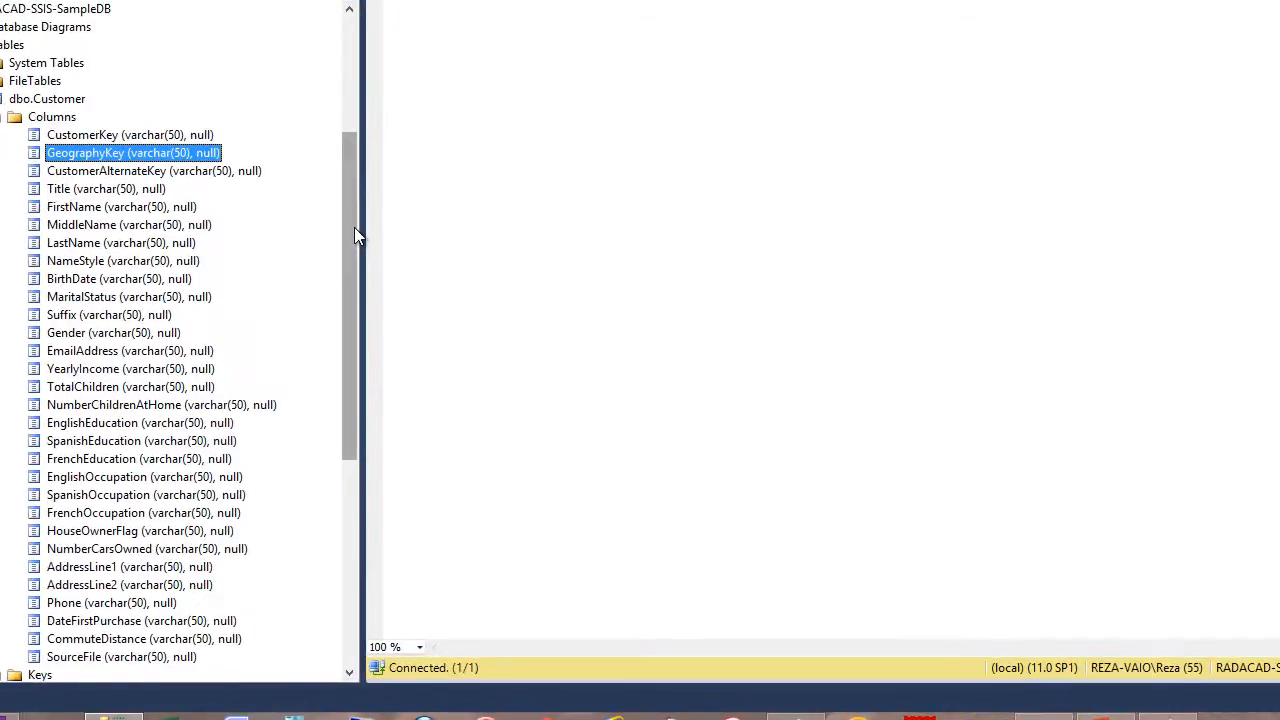
{"action": "left_click_drag", "start_coordinate": [356, 235], "coordinate": [357, 277]}
{"action": "left_click", "coordinate": [152, 43]}
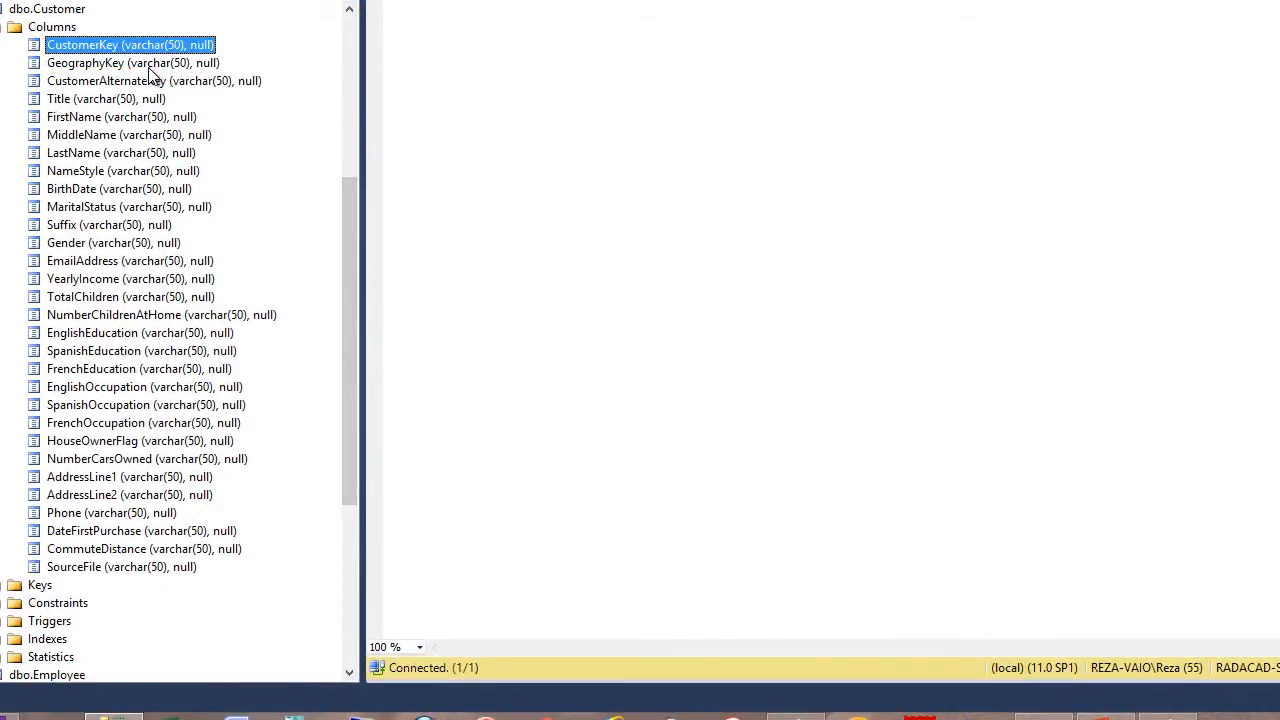
{"action": "left_click", "coordinate": [149, 65]}
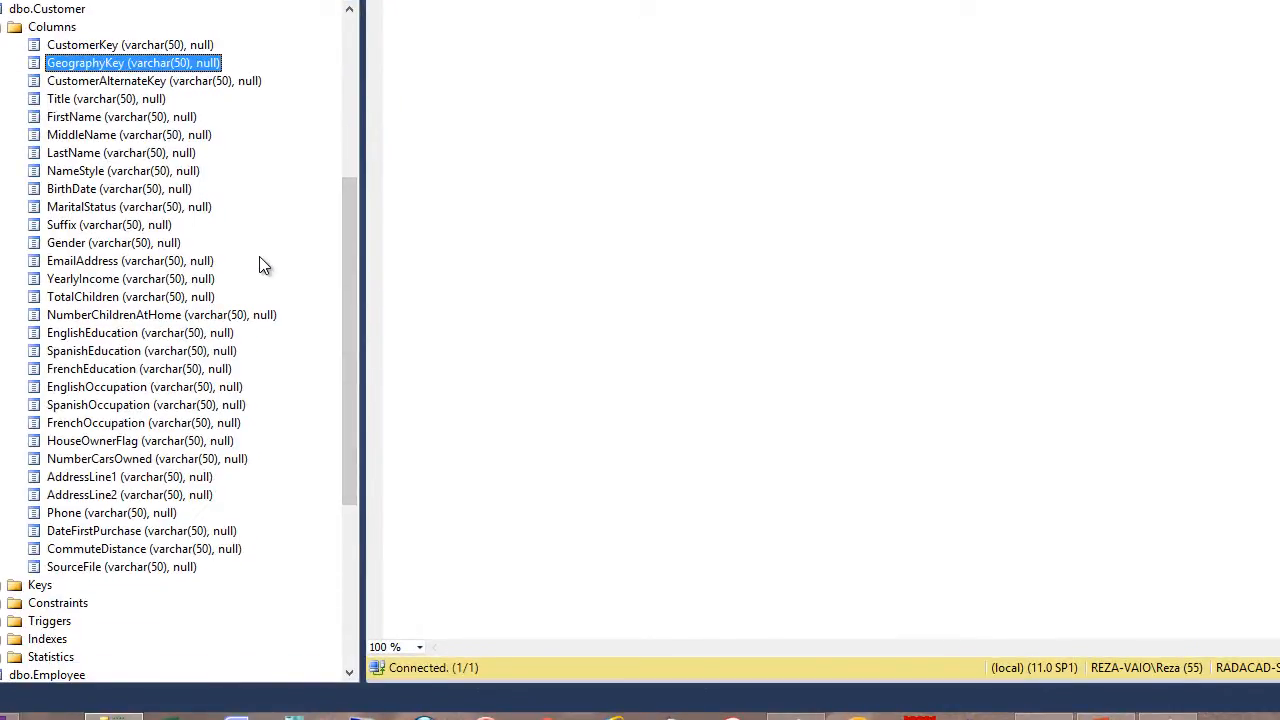
{"action": "left_click", "coordinate": [72, 567]}
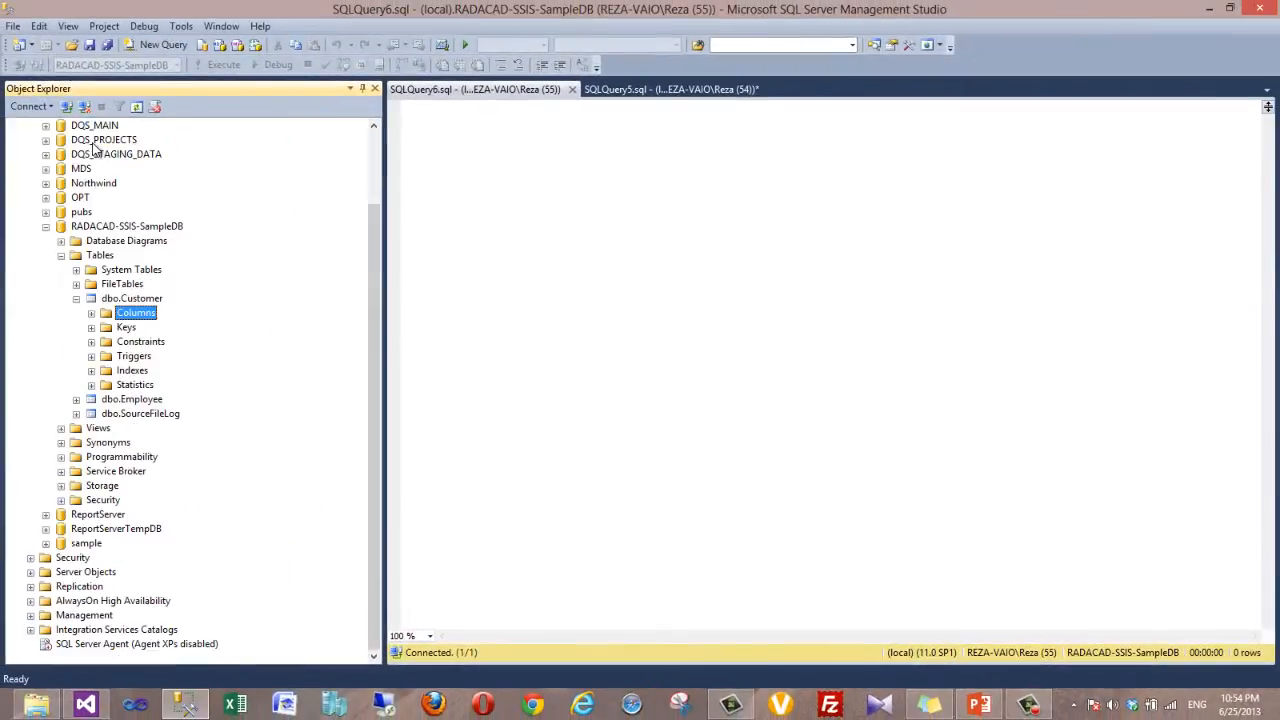
{"action": "left_click", "coordinate": [76, 299]}
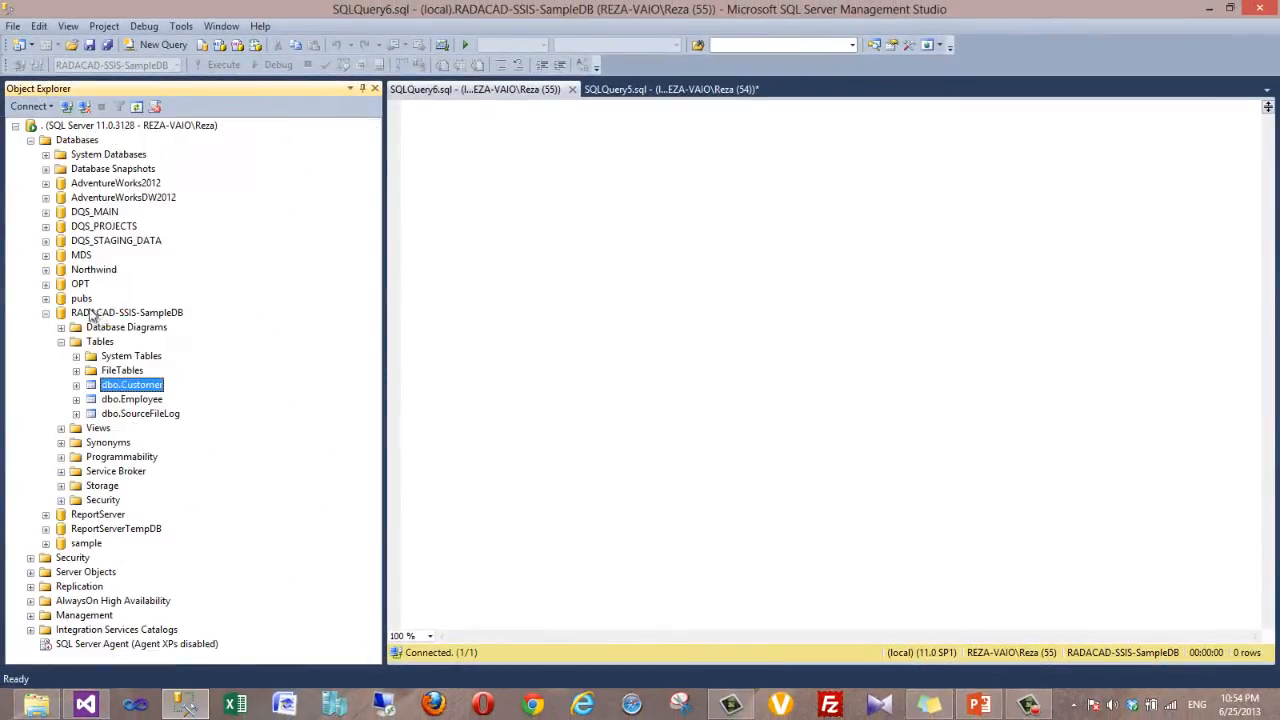
Examine the columns of the dbo.SourceFileLog table, especially SourceFile and LoadDateTime
{"action": "left_click", "coordinate": [122, 414]}
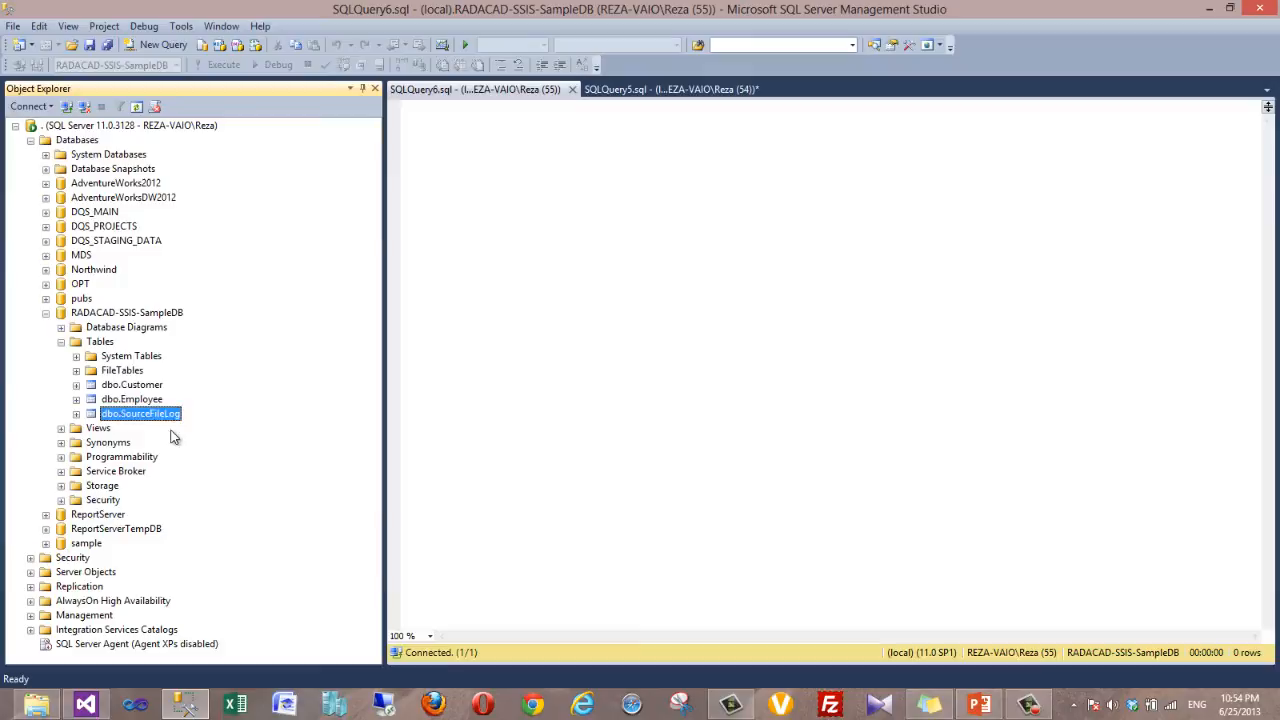
{"action": "left_click", "coordinate": [76, 414]}
{"action": "left_click", "coordinate": [163, 471]}
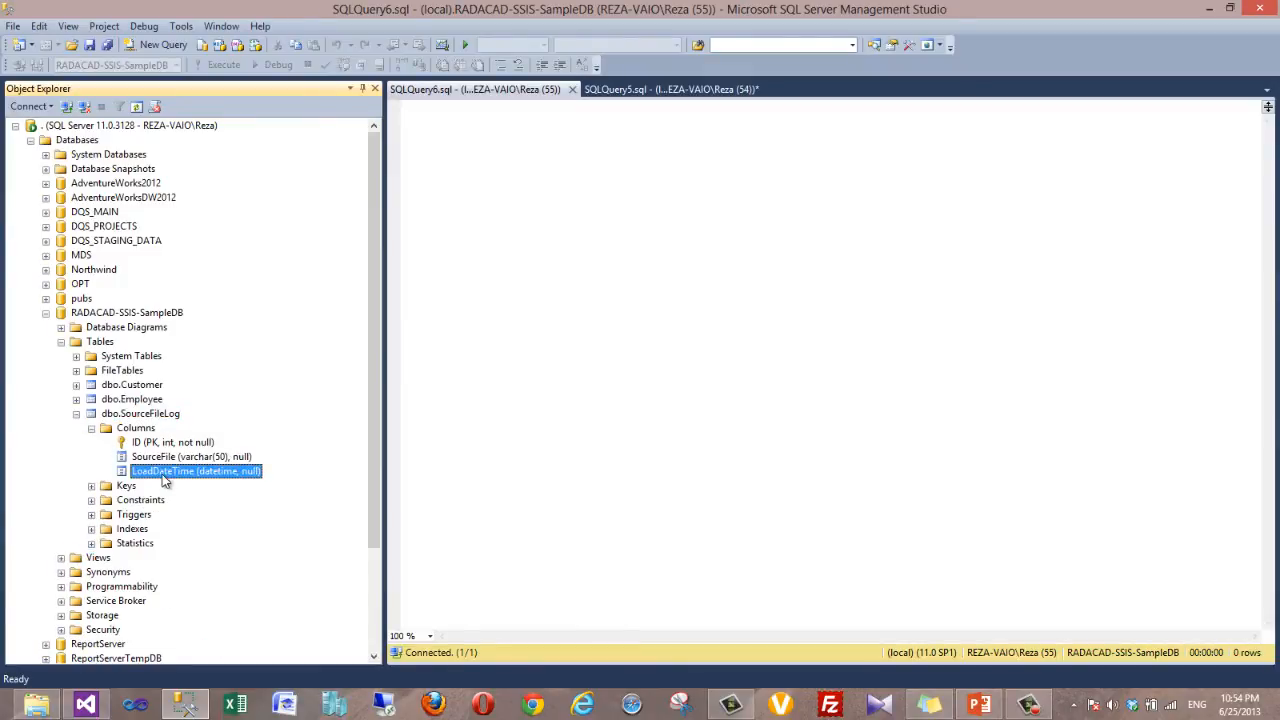
{"action": "left_click", "coordinate": [165, 461]}
{"action": "left_click", "coordinate": [166, 467]}
{"action": "left_click", "coordinate": [160, 456]}
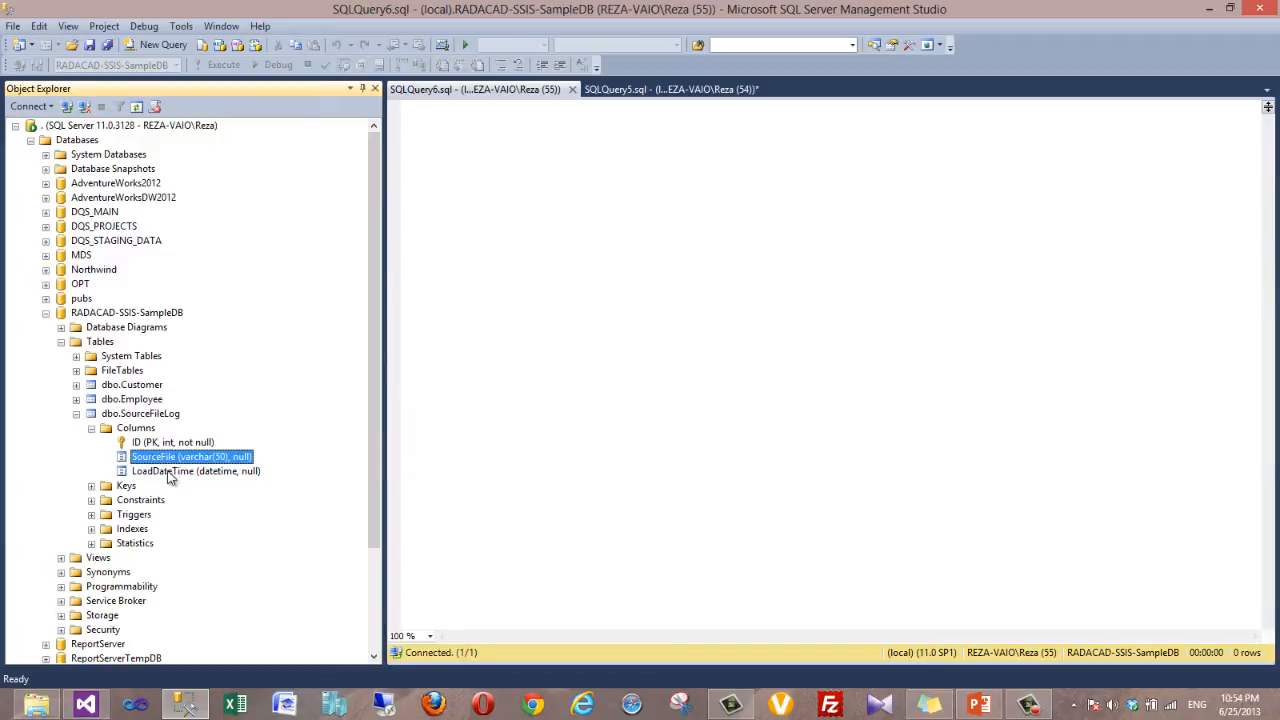
{"action": "left_click", "coordinate": [168, 474]}
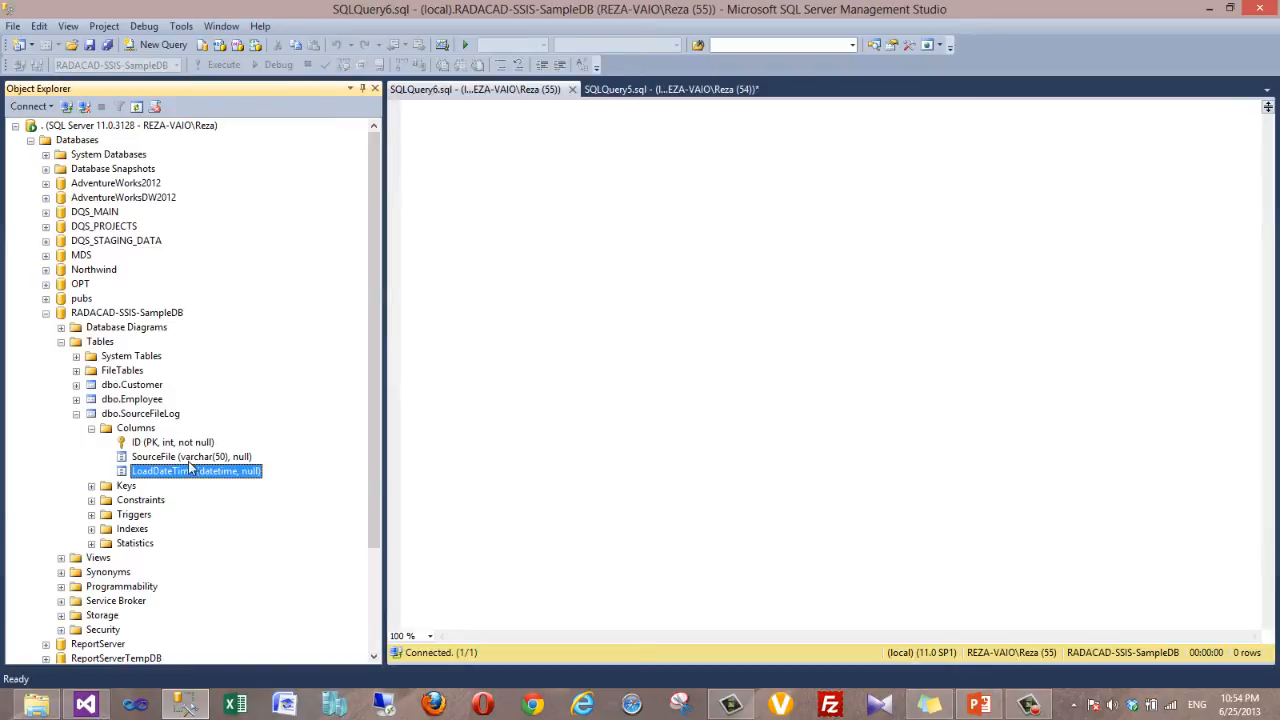
{"action": "left_click", "coordinate": [178, 459]}
{"action": "left_click", "coordinate": [178, 474]}
Switch to Visual Studio, discard the open Foreach Loop Editor and reopen the Foreach Loop Container's collection settings
{"action": "left_click", "coordinate": [98, 704]}
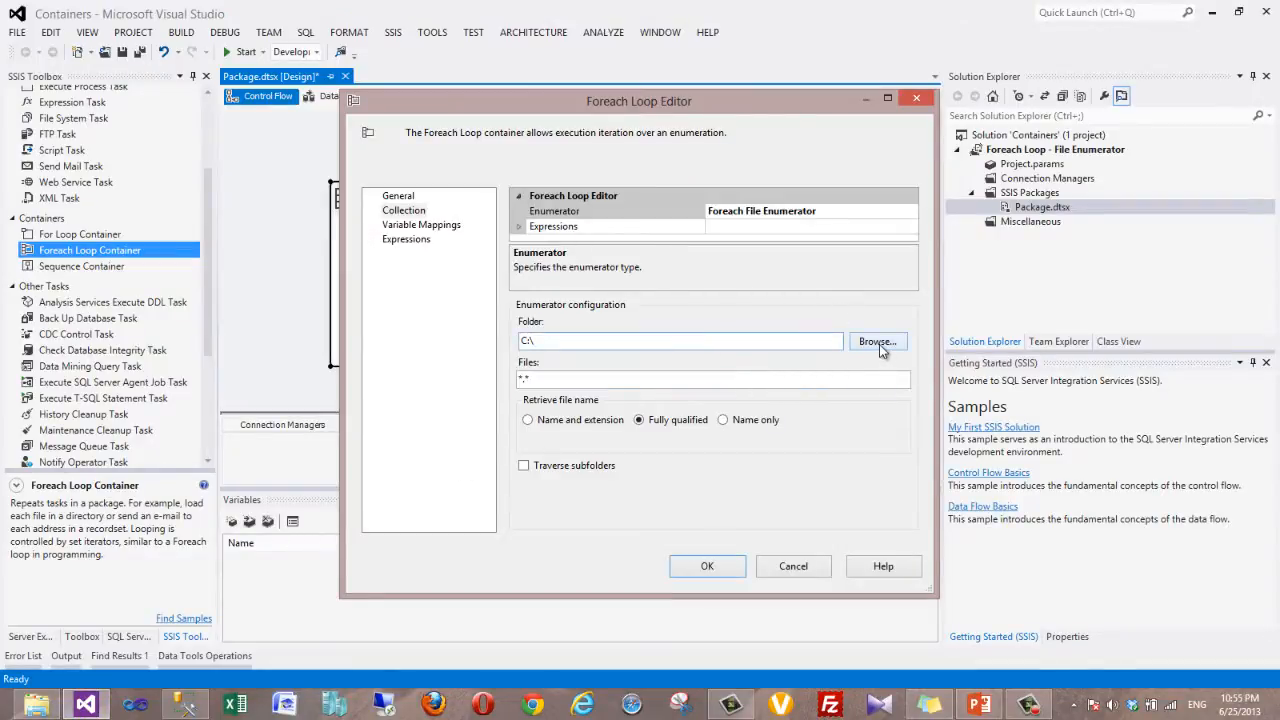
{"action": "left_click", "coordinate": [798, 572]}
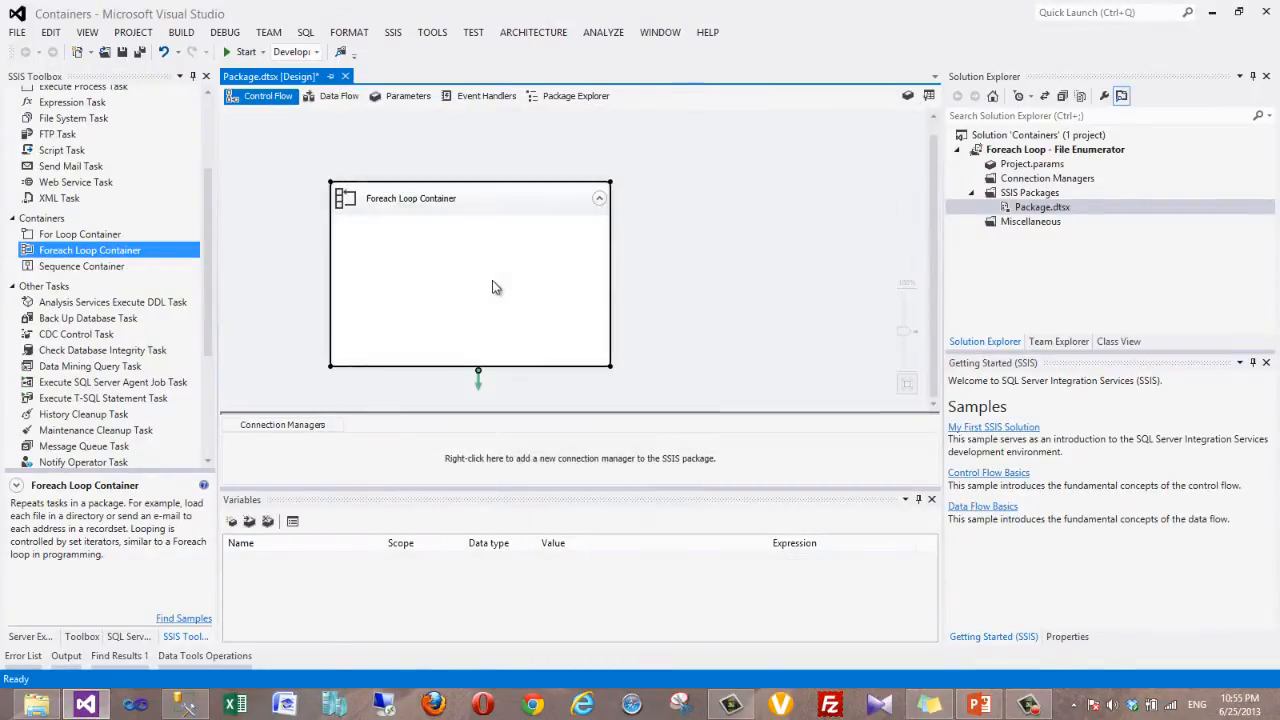
{"action": "double_click", "coordinate": [481, 198]}
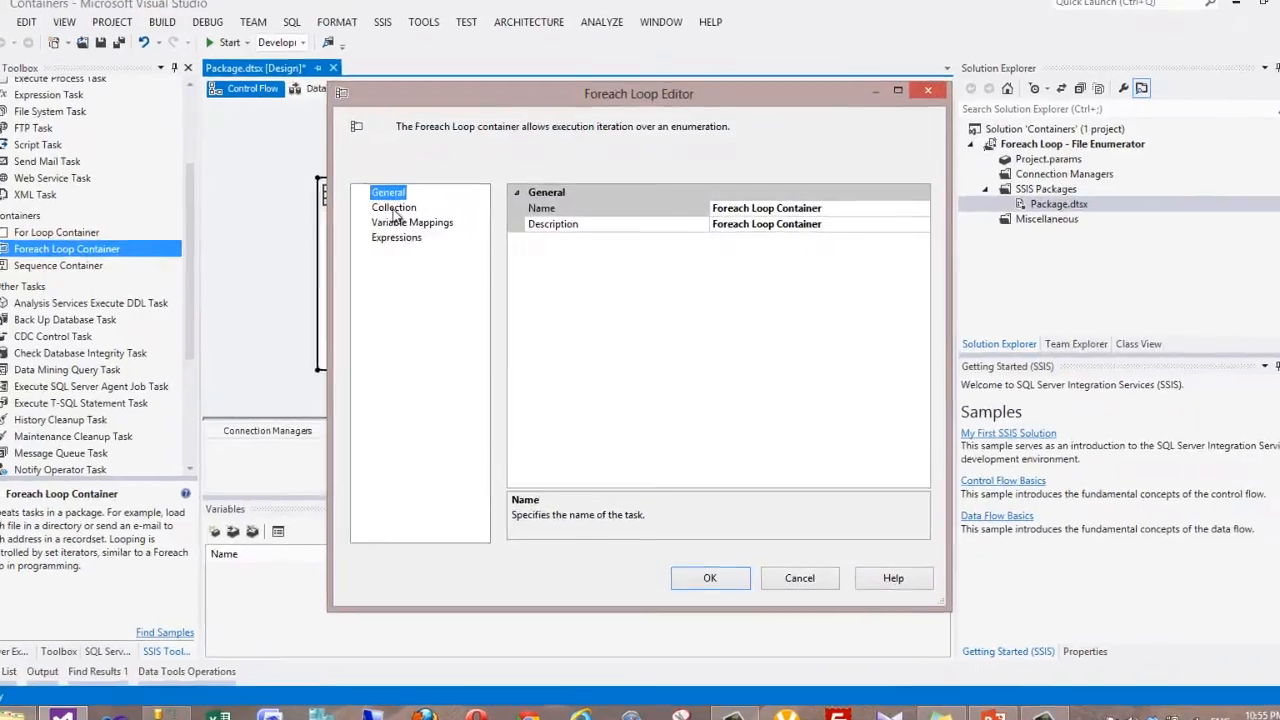
{"action": "key", "text": "Down"}
Set the enumerator's folder to Source Files, under 04 - Containers, Foreach Loop - File Enumerator, Files in the SQL Server 2012 Integration Services library
{"action": "left_click", "coordinate": [926, 357]}
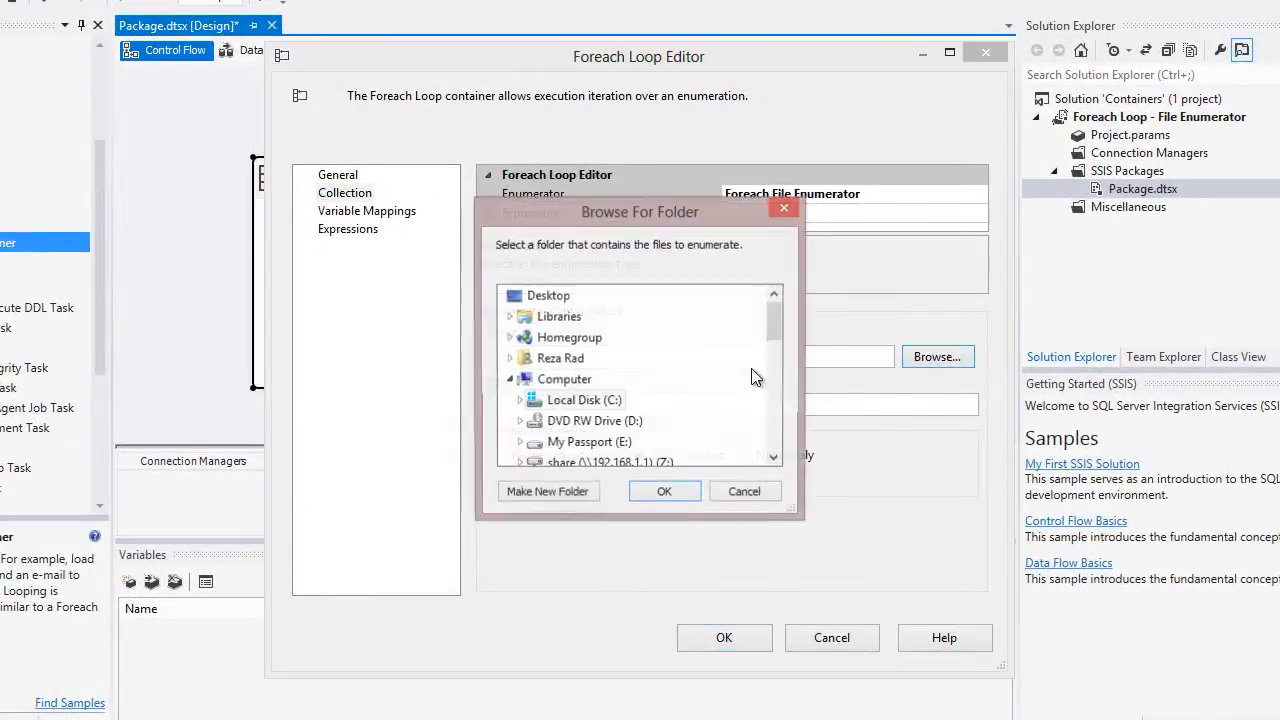
{"action": "left_click", "coordinate": [509, 317]}
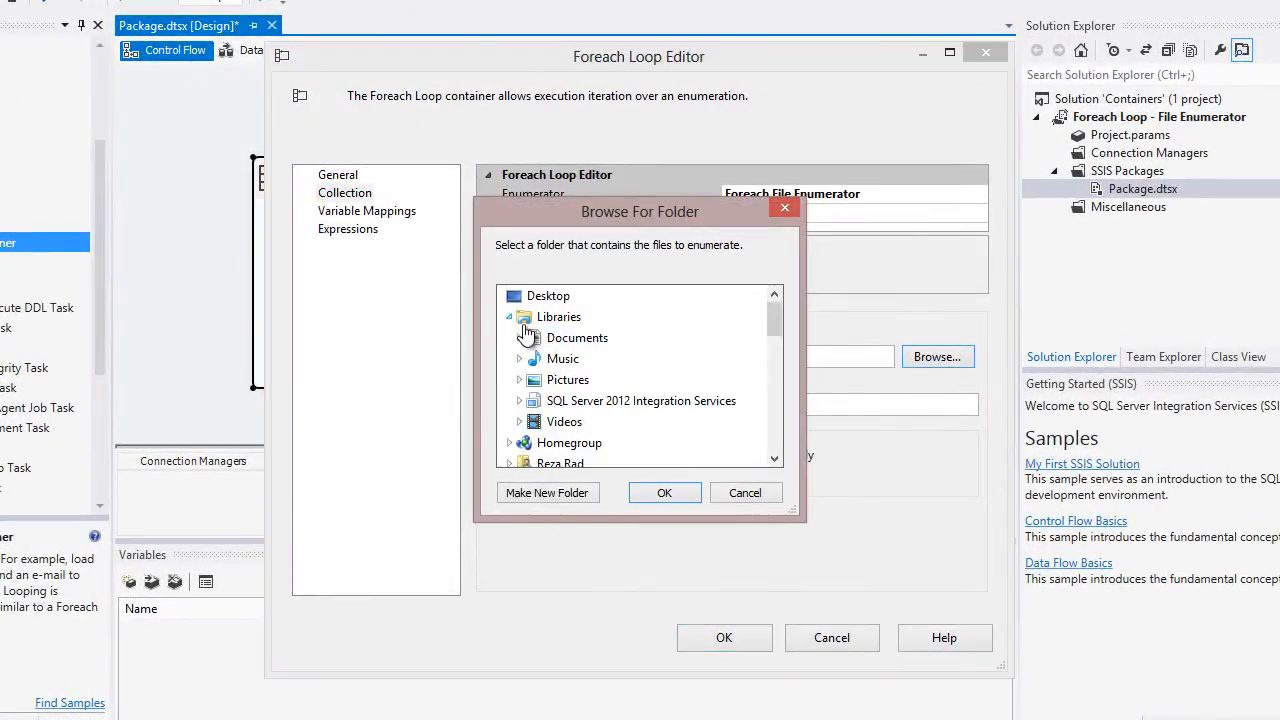
{"action": "double_click", "coordinate": [580, 402]}
{"action": "double_click", "coordinate": [590, 421]}
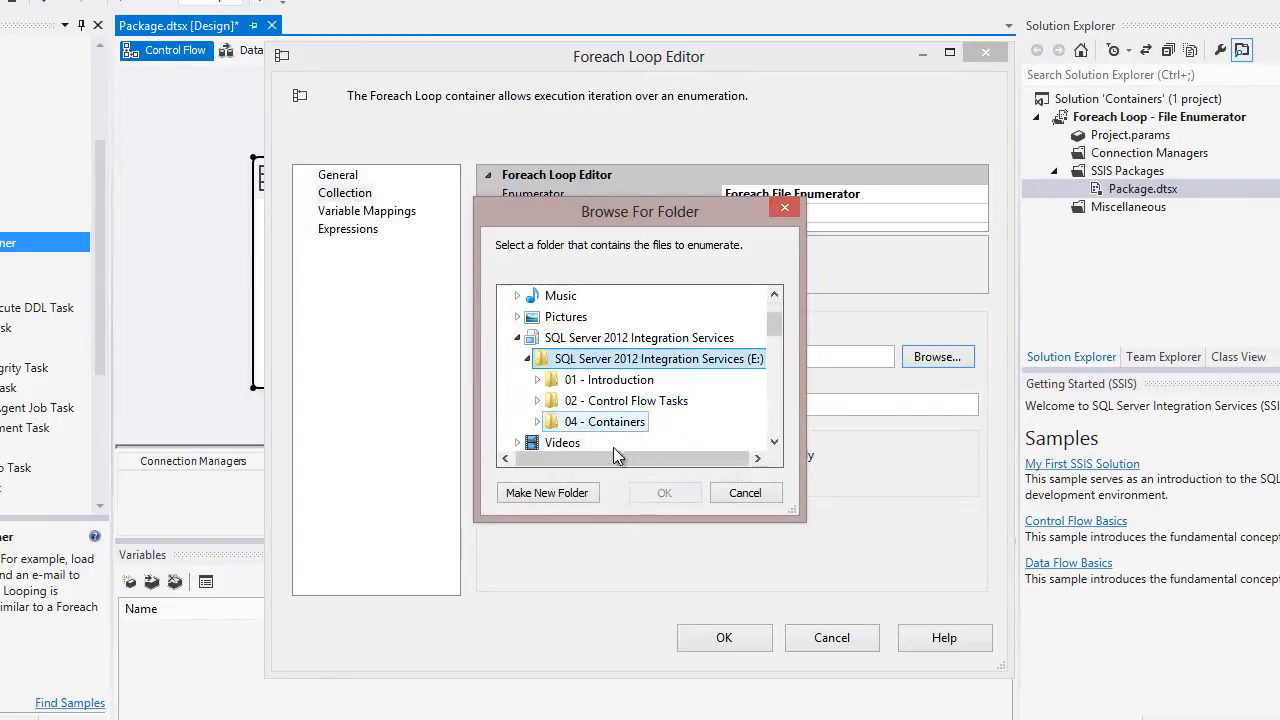
{"action": "double_click", "coordinate": [611, 422]}
{"action": "scroll", "coordinate": [635, 441], "scroll_direction": "down", "scroll_amount": 2}
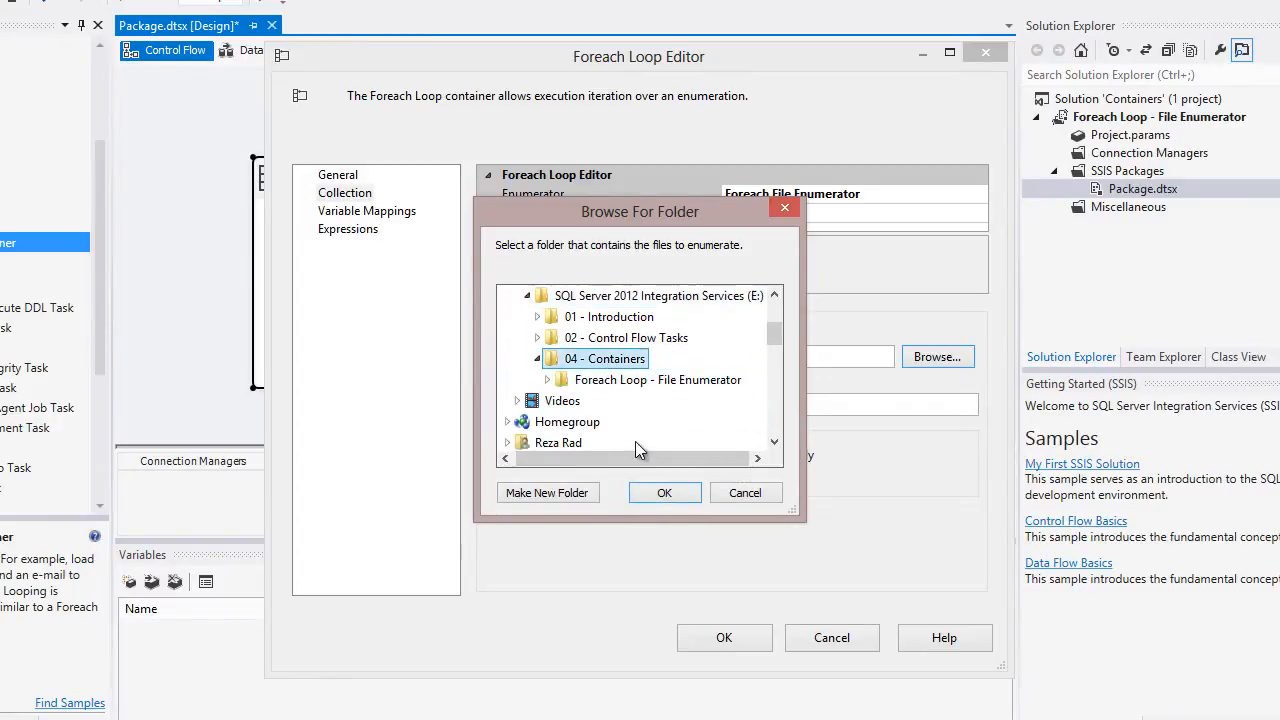
{"action": "double_click", "coordinate": [640, 318]}
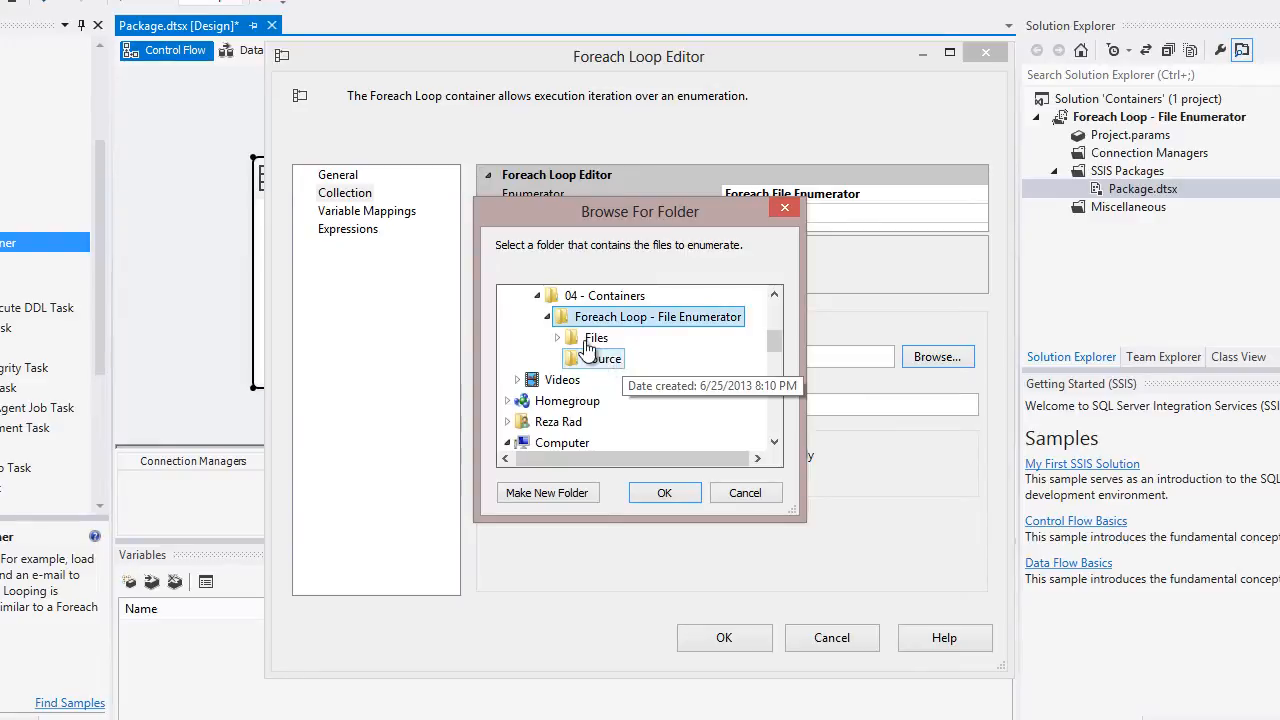
{"action": "double_click", "coordinate": [594, 338]}
{"action": "left_click", "coordinate": [620, 380]}
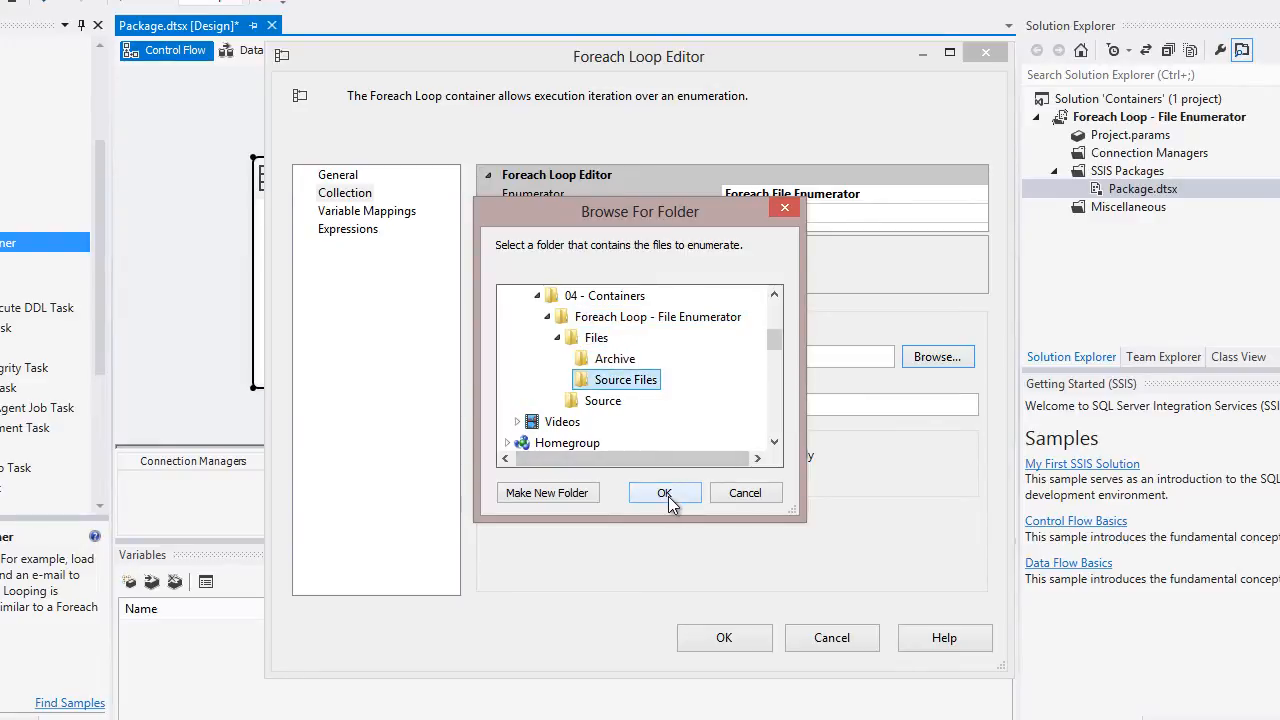
{"action": "left_click", "coordinate": [664, 493]}
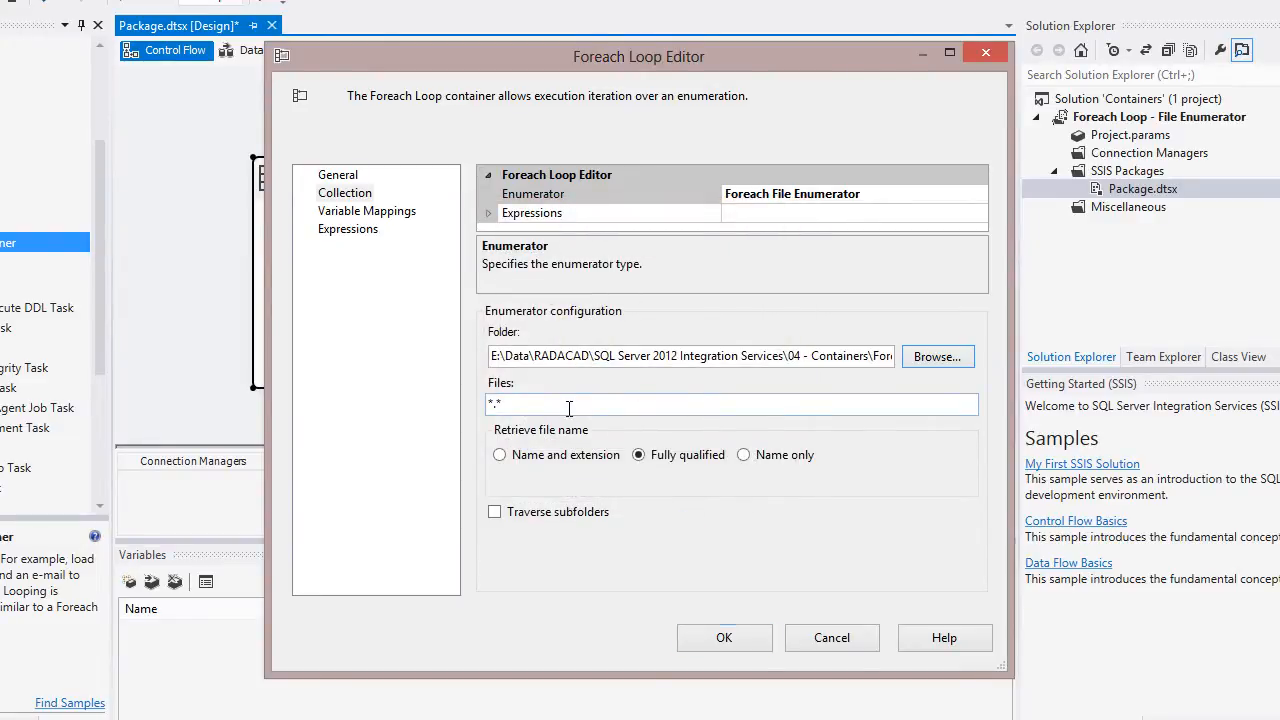
Limit the enumerator to *.csv files with name and extension retrieved, checking the dbo.SourceFileLog table in SQL Server Management Studio
{"action": "left_click", "coordinate": [568, 408]}
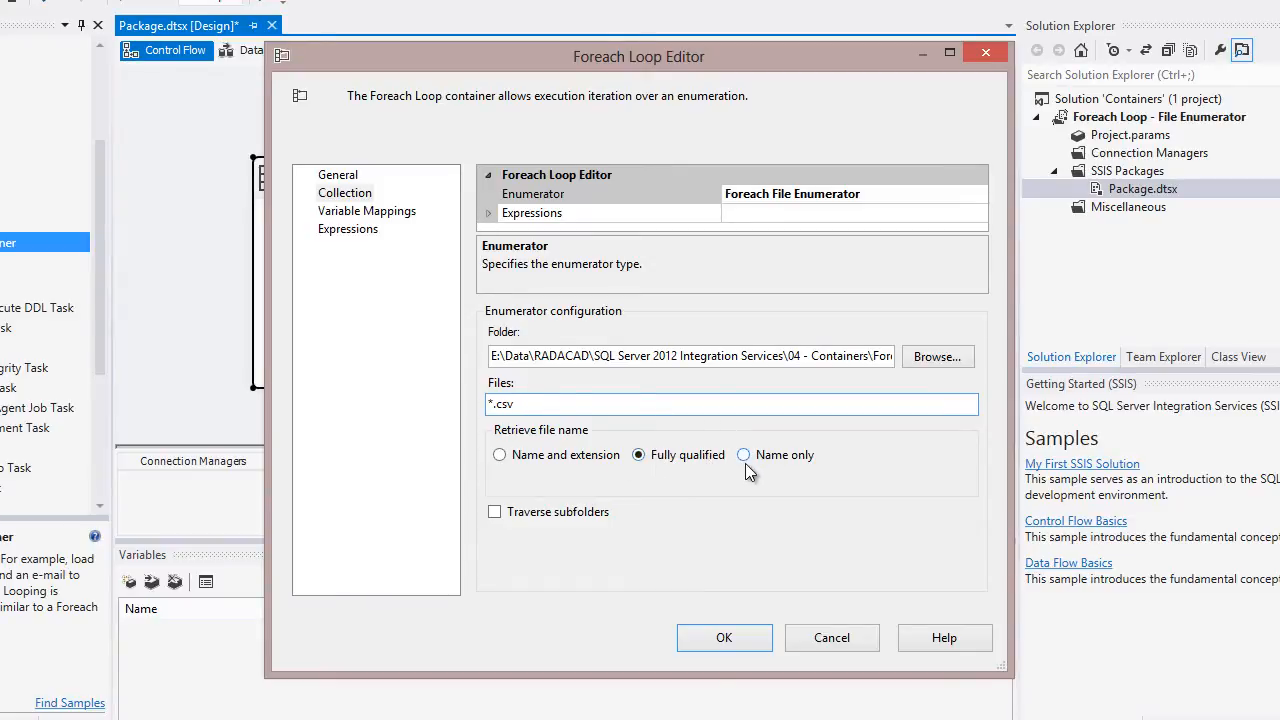
{"action": "left_click", "coordinate": [500, 455]}
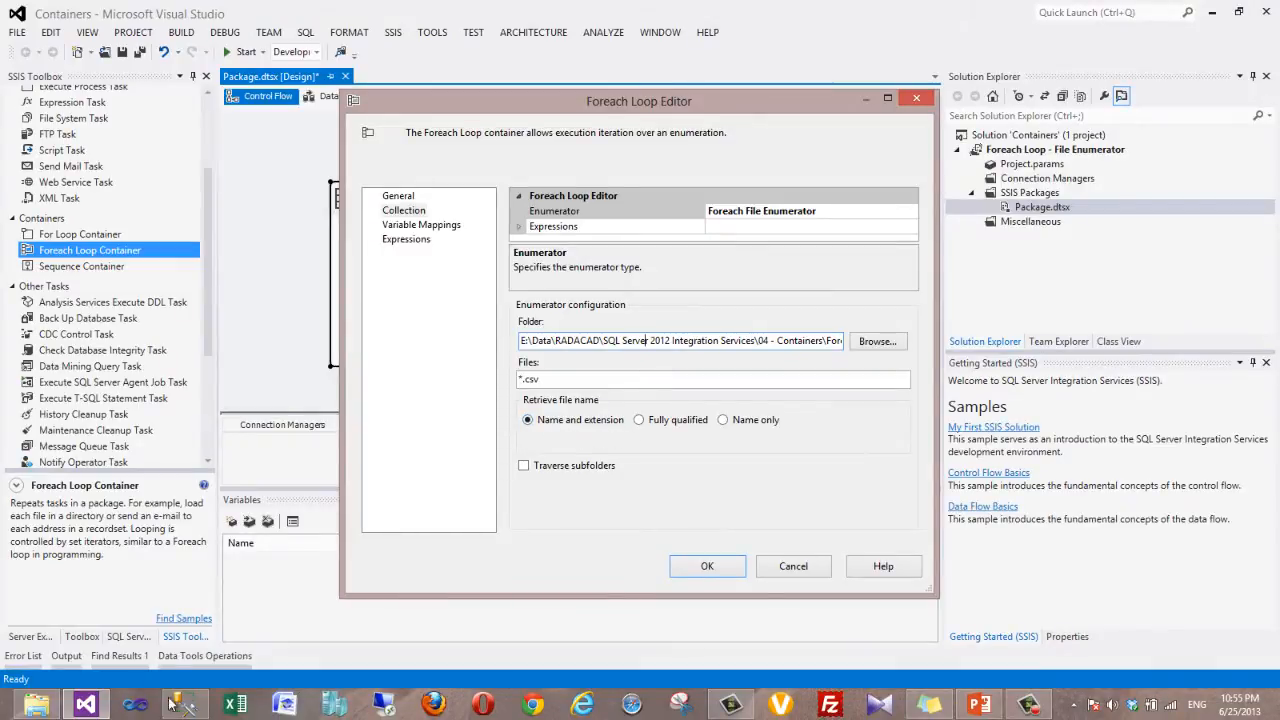
{"action": "left_click", "coordinate": [184, 704]}
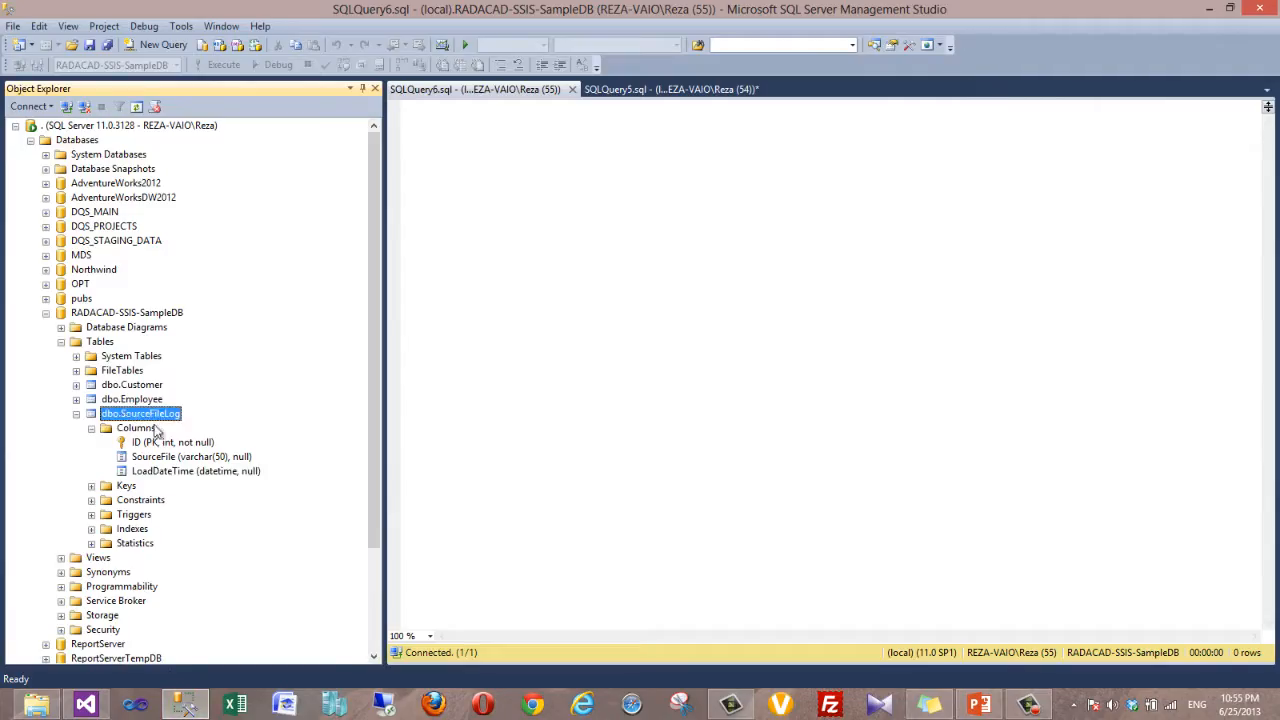
{"action": "left_click", "coordinate": [88, 705]}
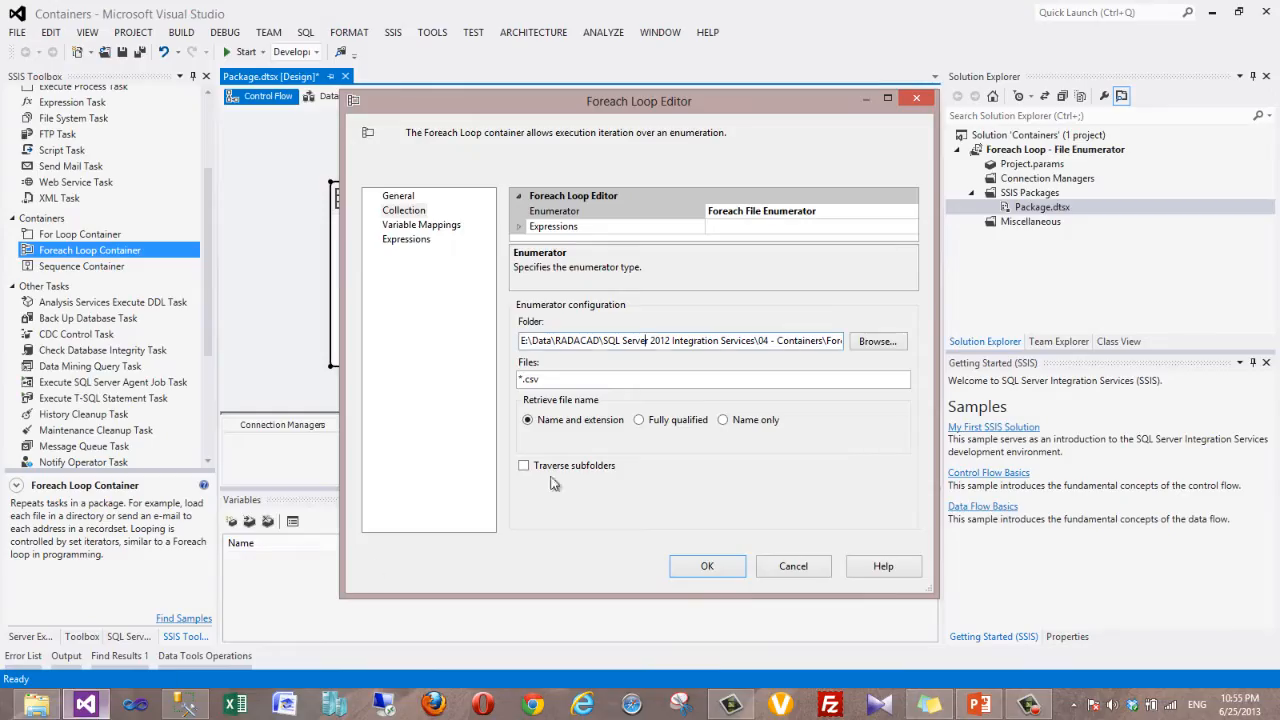
Copy the enumerator's full folder path and accept the Foreach Loop settings
{"action": "triple_click", "coordinate": [688, 348]}
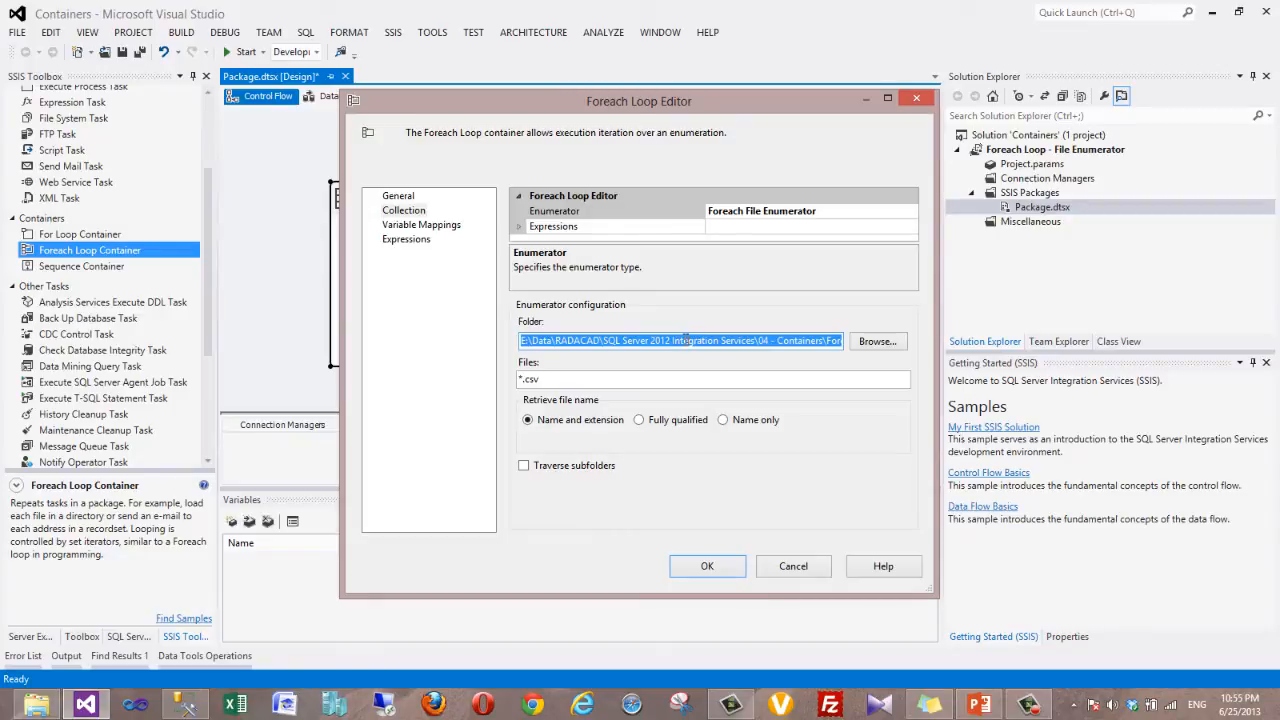
{"action": "left_click", "coordinate": [684, 341]}
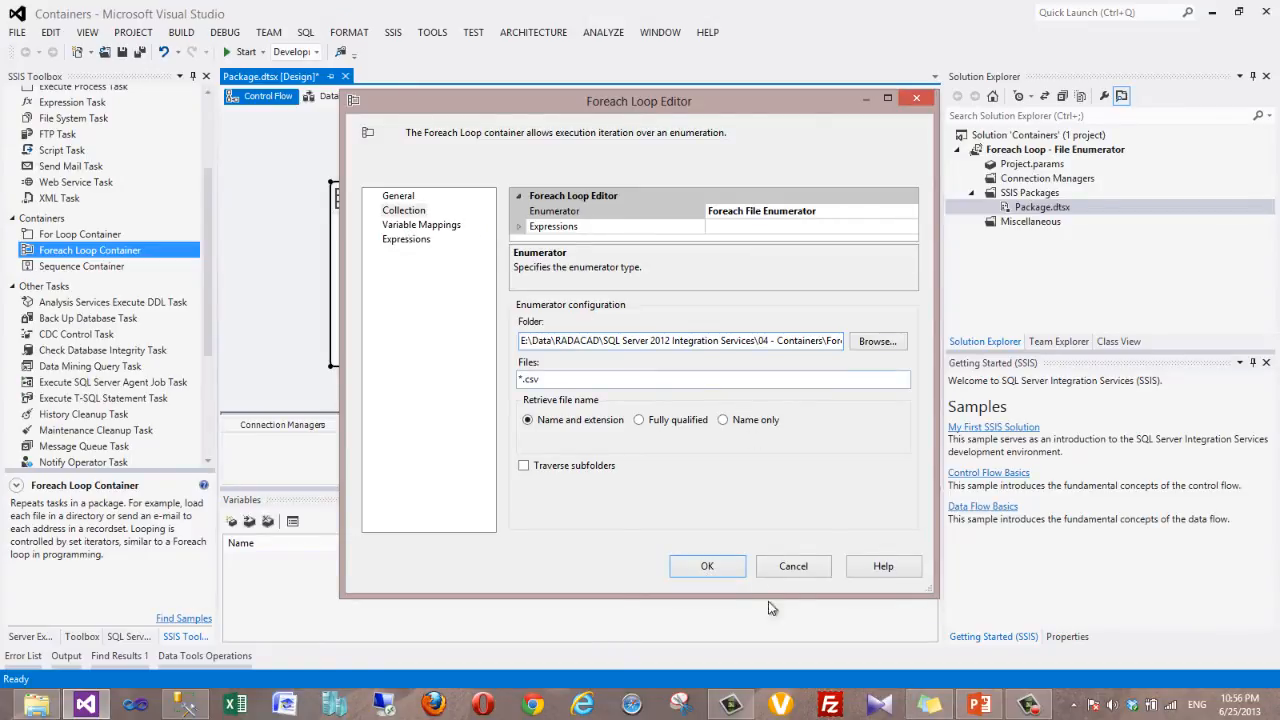
{"action": "left_click", "coordinate": [707, 566]}
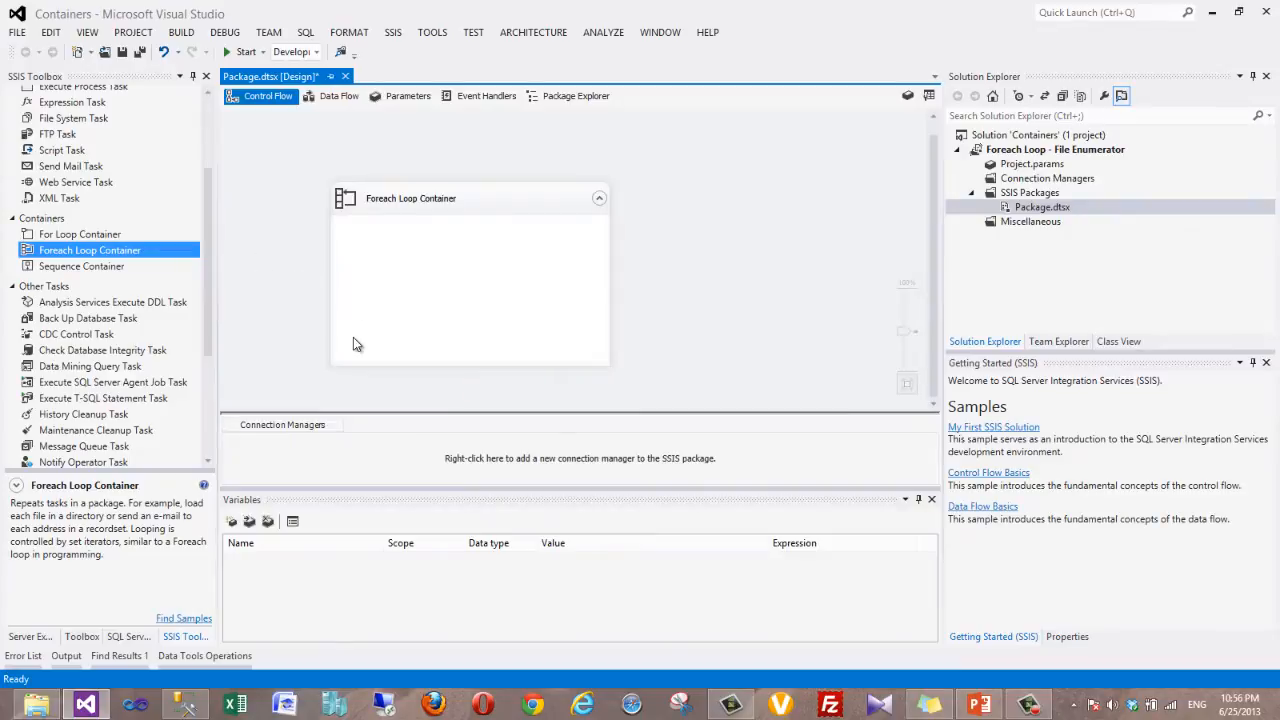
Add a package variable named SourceFolder with data type String
{"action": "left_click", "coordinate": [231, 522]}
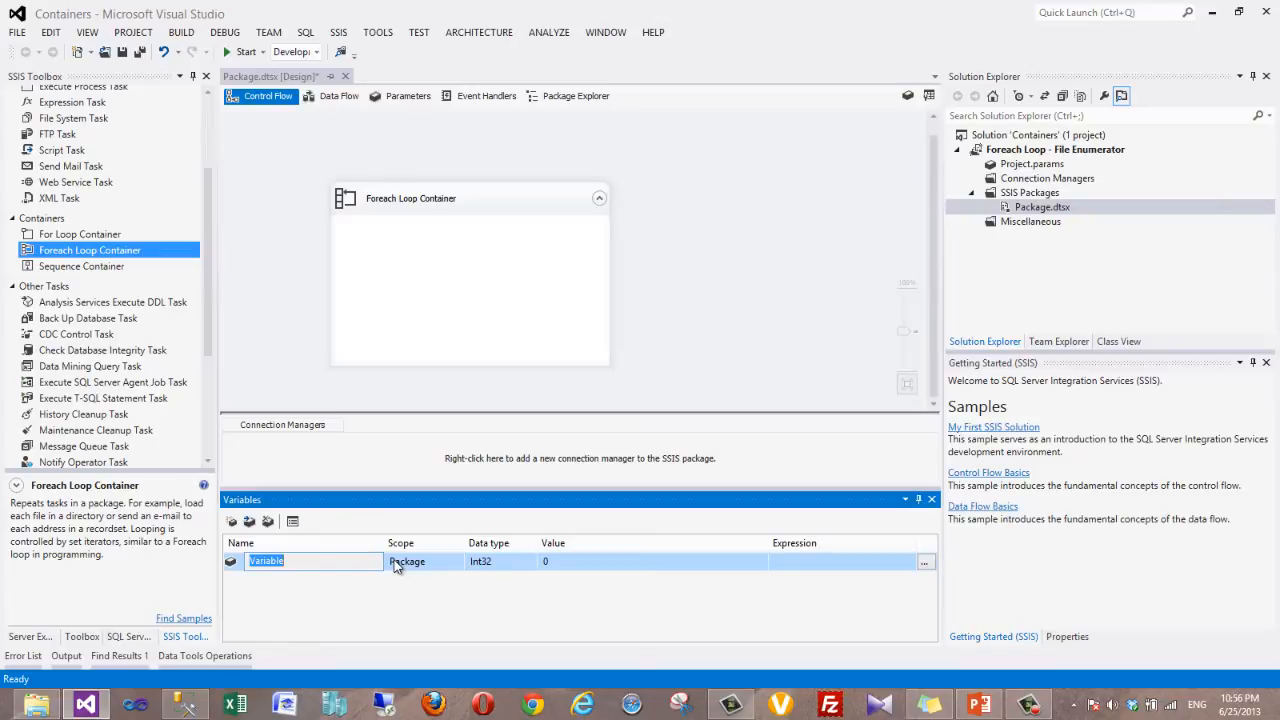
{"action": "type", "text": "SourceFolder"}
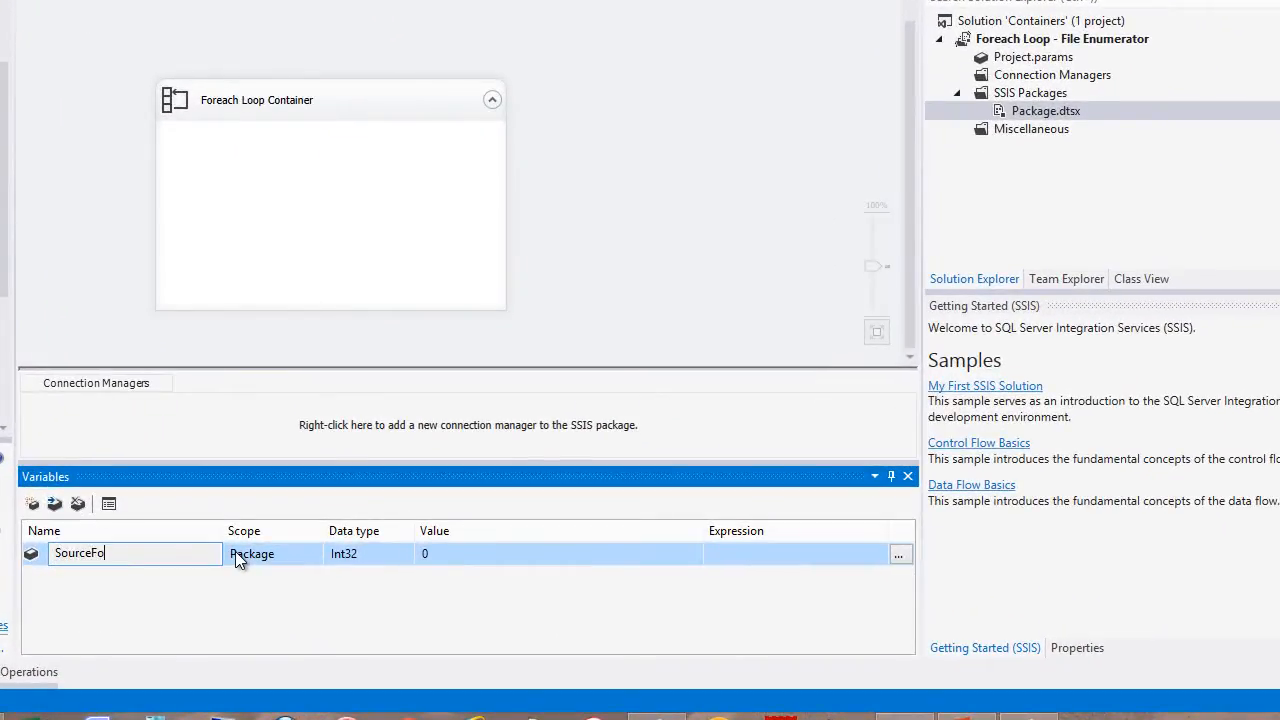
{"action": "left_click", "coordinate": [386, 553]}
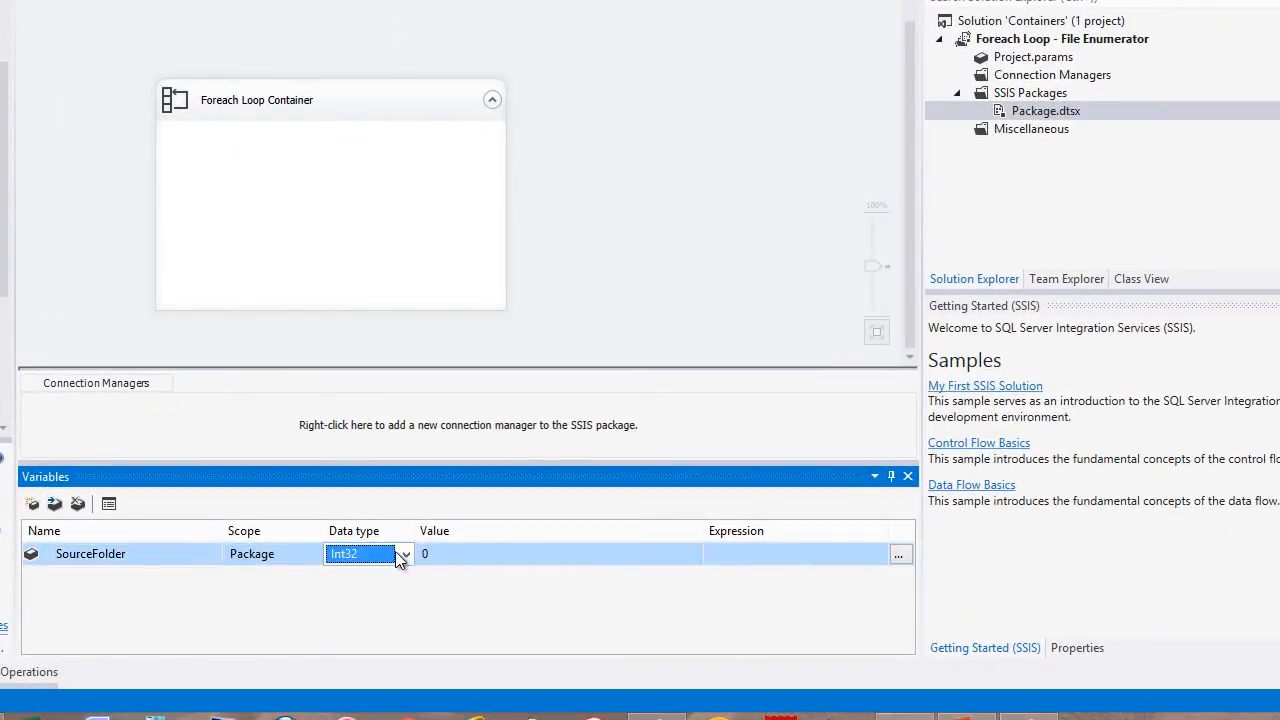
{"action": "left_click", "coordinate": [406, 553]}
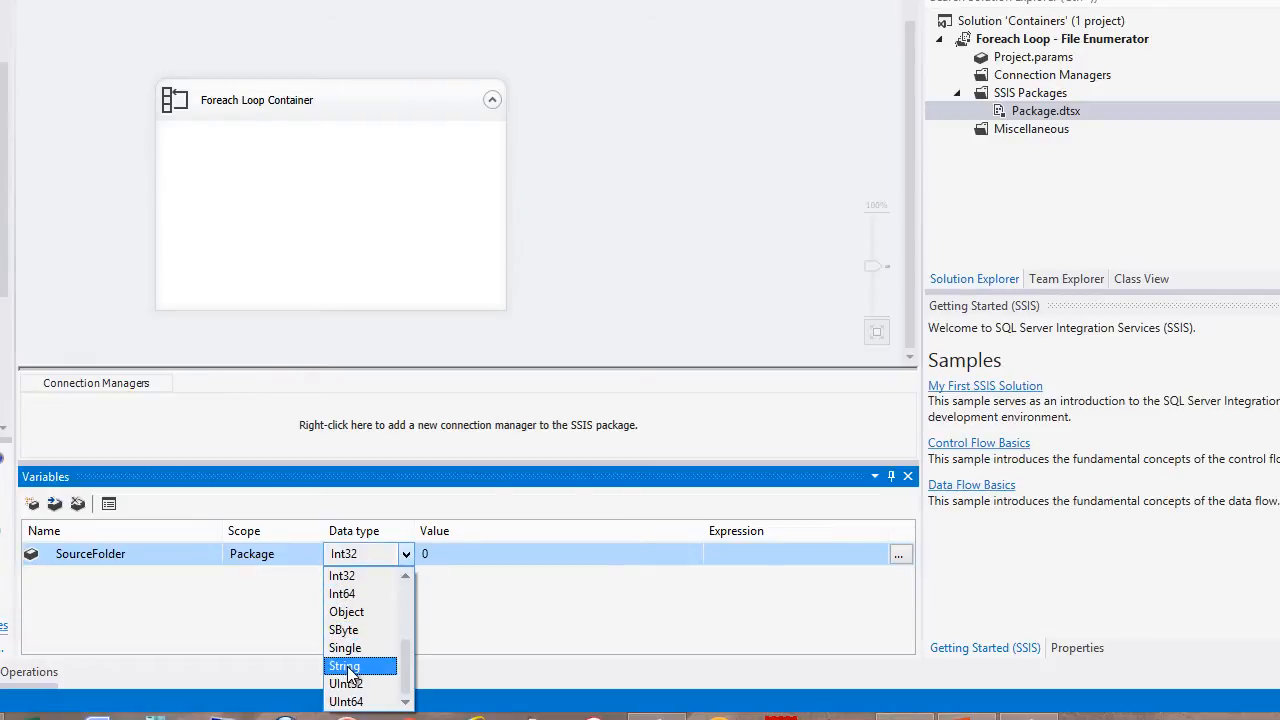
{"action": "left_click", "coordinate": [344, 665]}
Set SourceFolder's value to the copied Source Files folder path with a trailing backslash, and widen the Value column
{"action": "left_click", "coordinate": [476, 554]}
{"action": "key", "text": "ctrl+v"}
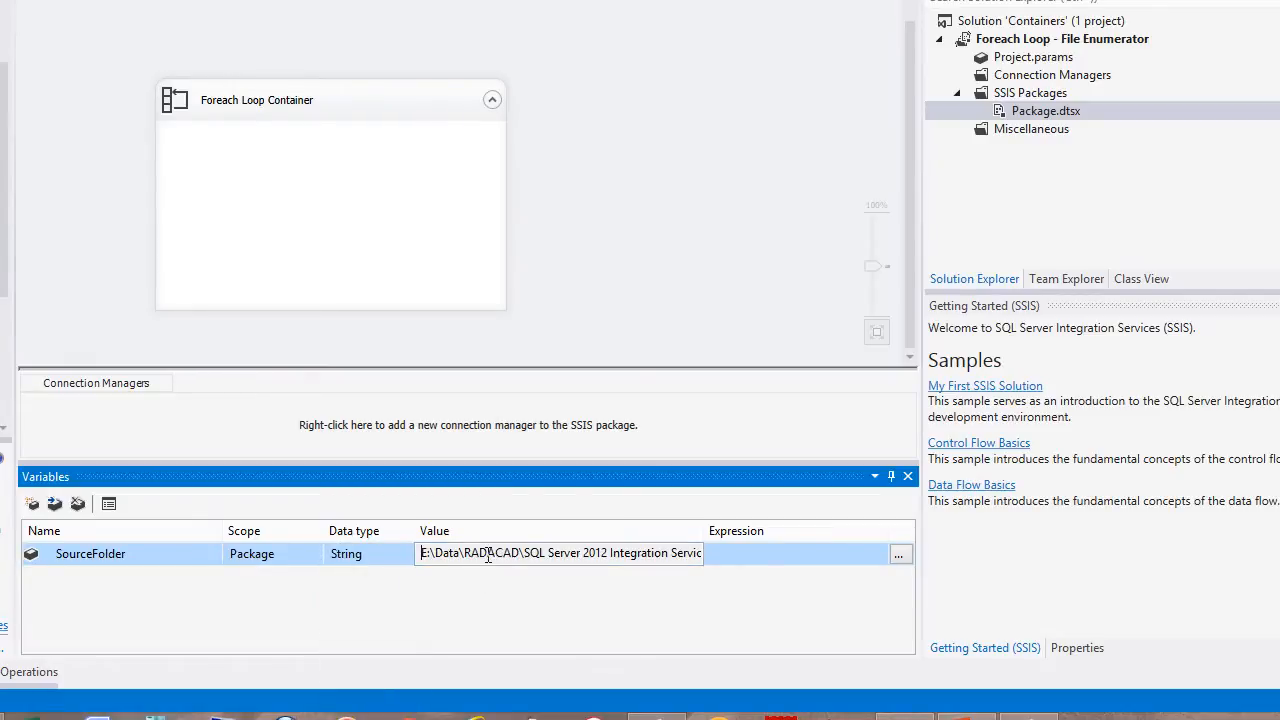
{"action": "key", "text": "End"}
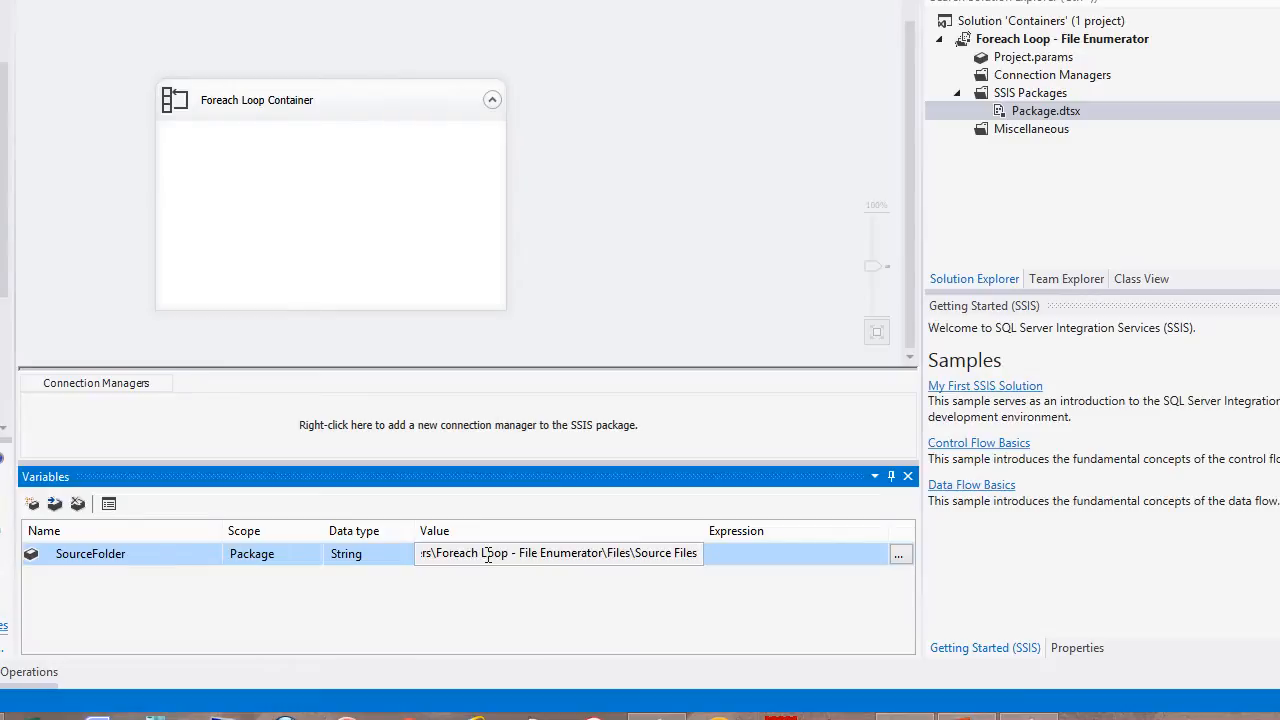
{"action": "type", "text": "\\"}
{"action": "key", "text": "Return"}
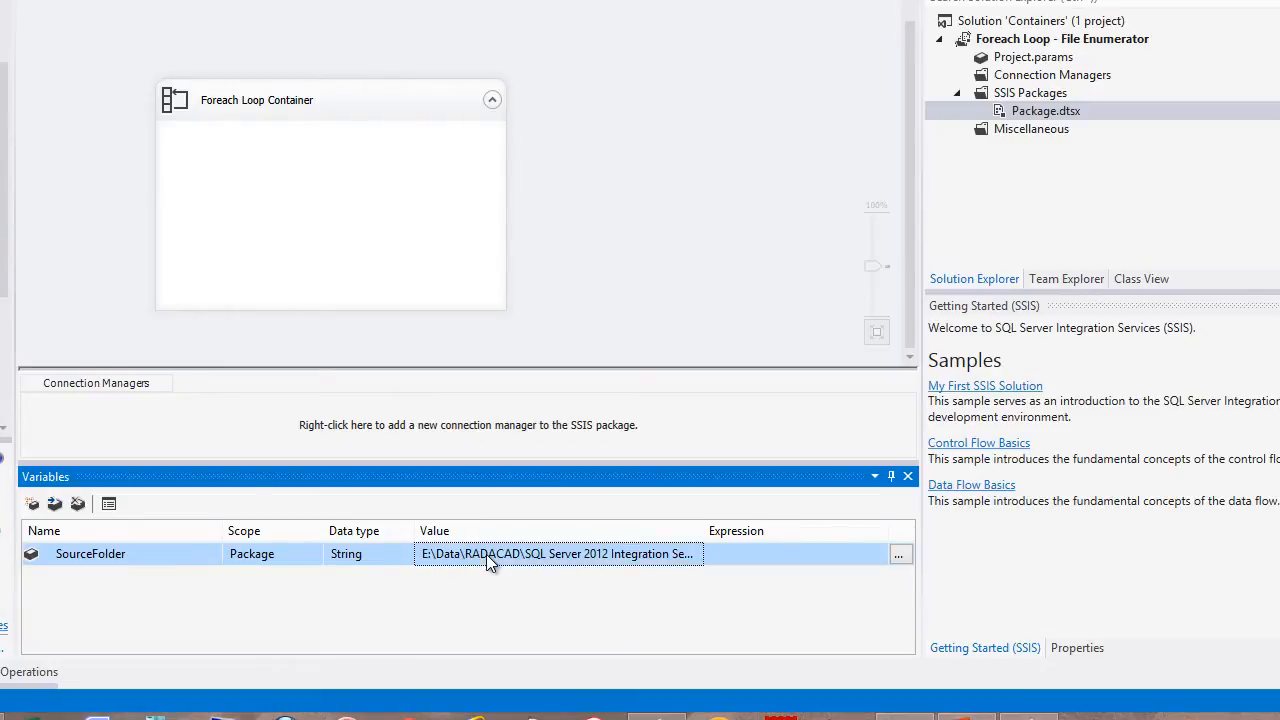
{"action": "double_click", "coordinate": [704, 530]}
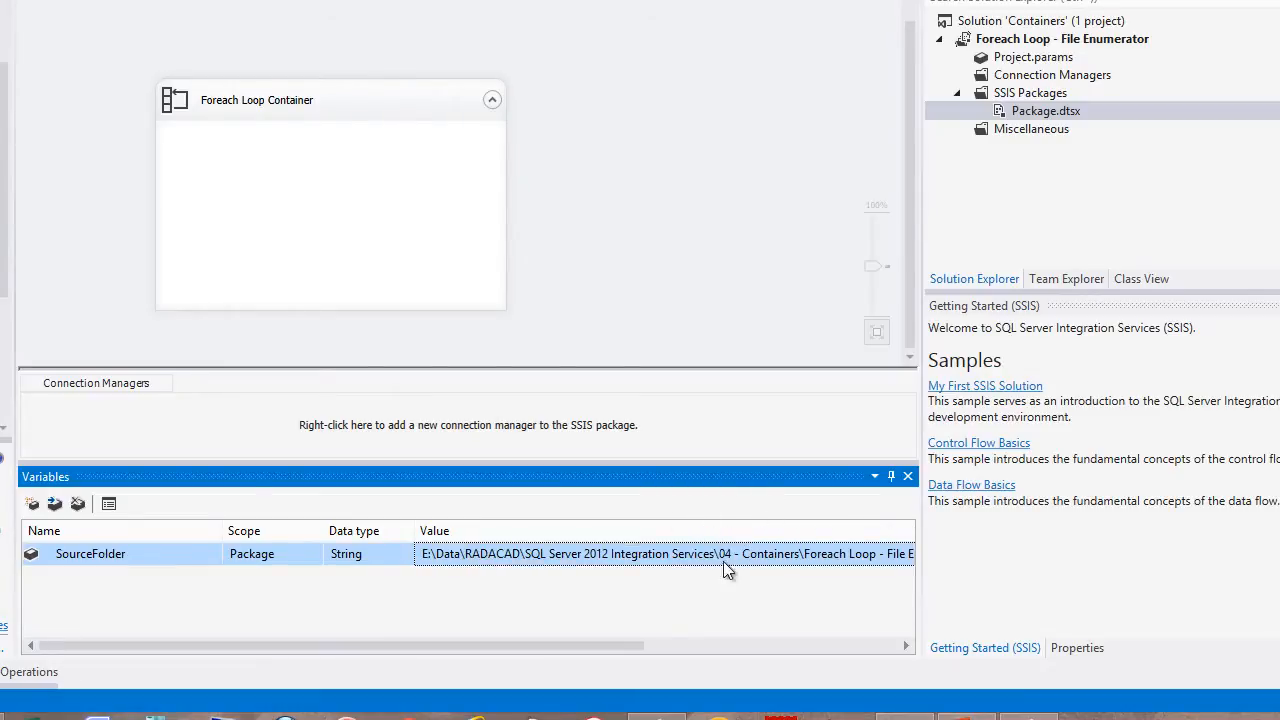
{"action": "left_click_drag", "start_coordinate": [600, 646], "coordinate": [439, 634]}
Add a package variable named FileName with data type String and an empty value
{"action": "left_click", "coordinate": [32, 503]}
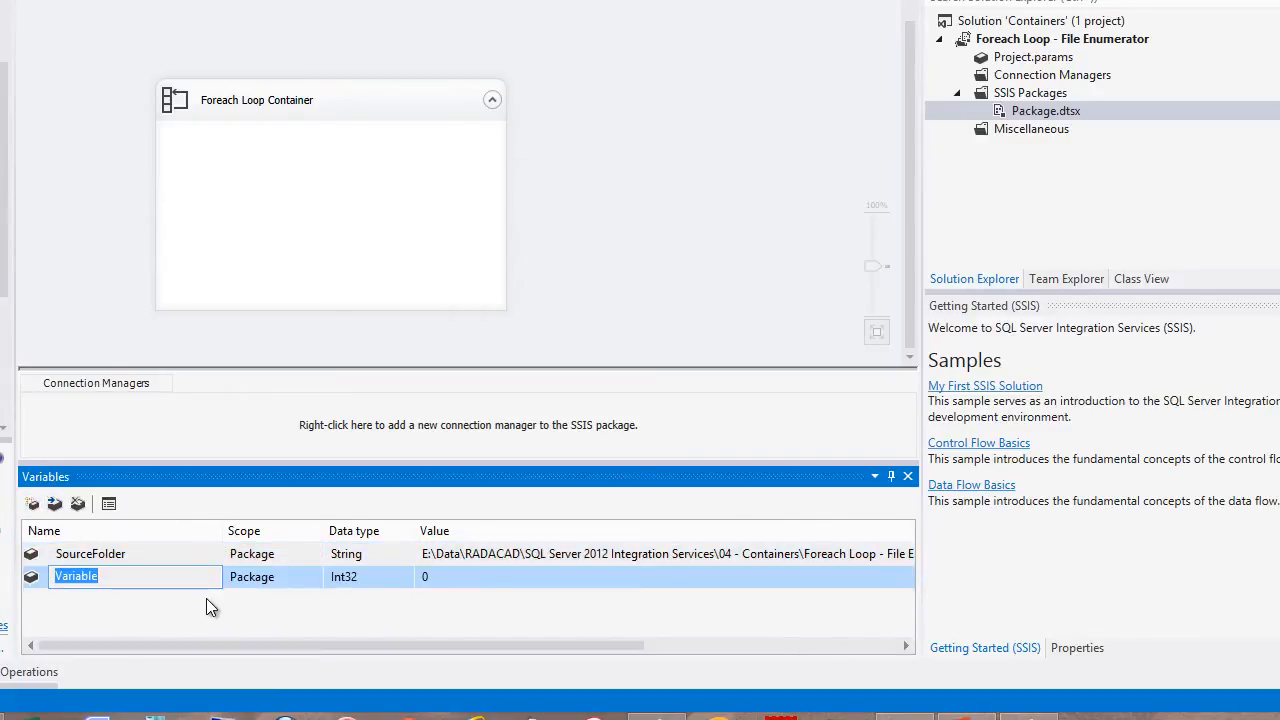
{"action": "type", "text": "FileName"}
{"action": "key", "text": "Tab"}
{"action": "key", "text": "Tab"}
{"action": "key", "text": "s"}
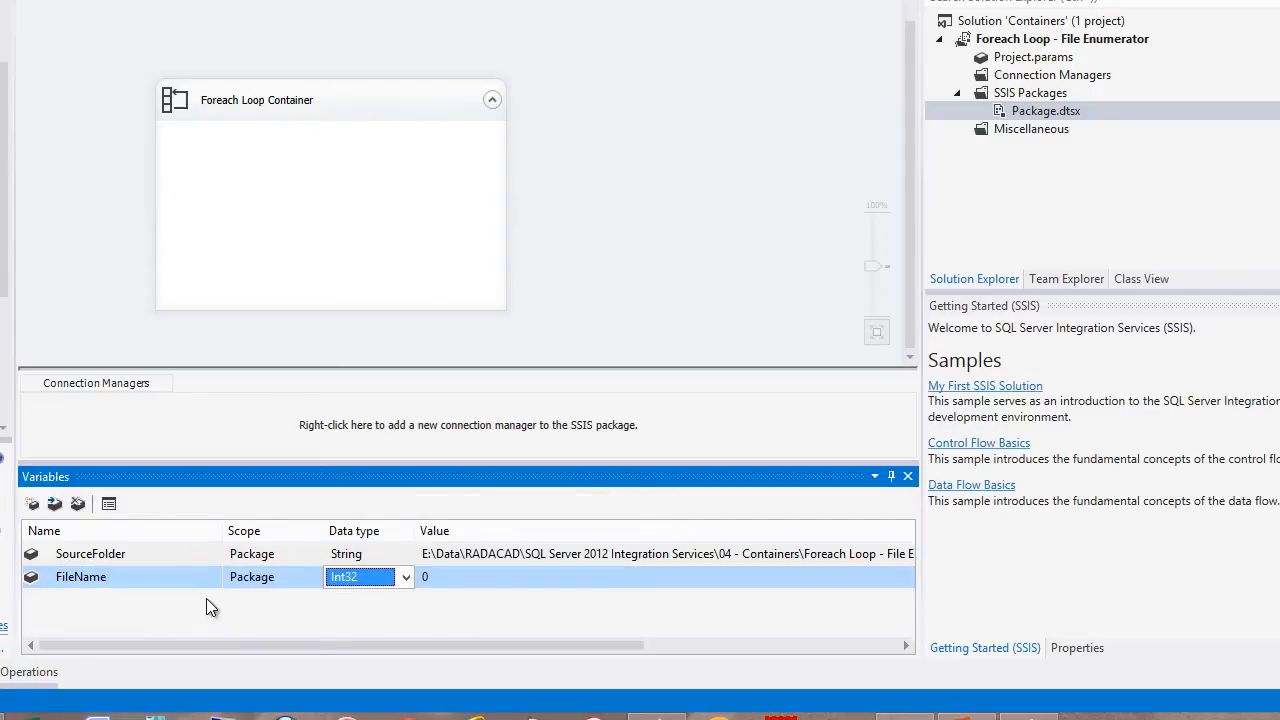
{"action": "key", "text": "s"}
{"action": "key", "text": "s"}
{"action": "left_click", "coordinate": [447, 574]}
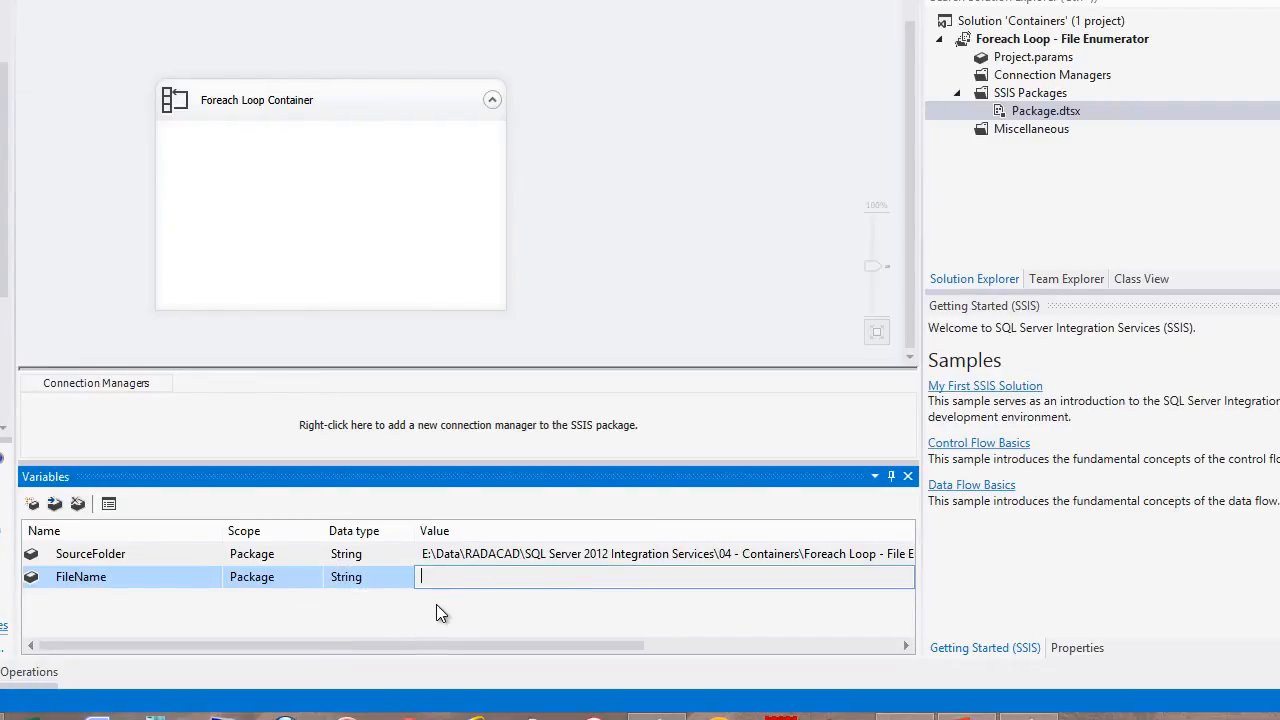
{"action": "left_click", "coordinate": [440, 561]}
{"action": "left_click", "coordinate": [440, 577]}
Add a package variable named FileFullPath with data type String
{"action": "left_click", "coordinate": [34, 504]}
{"action": "type", "text": "F"}
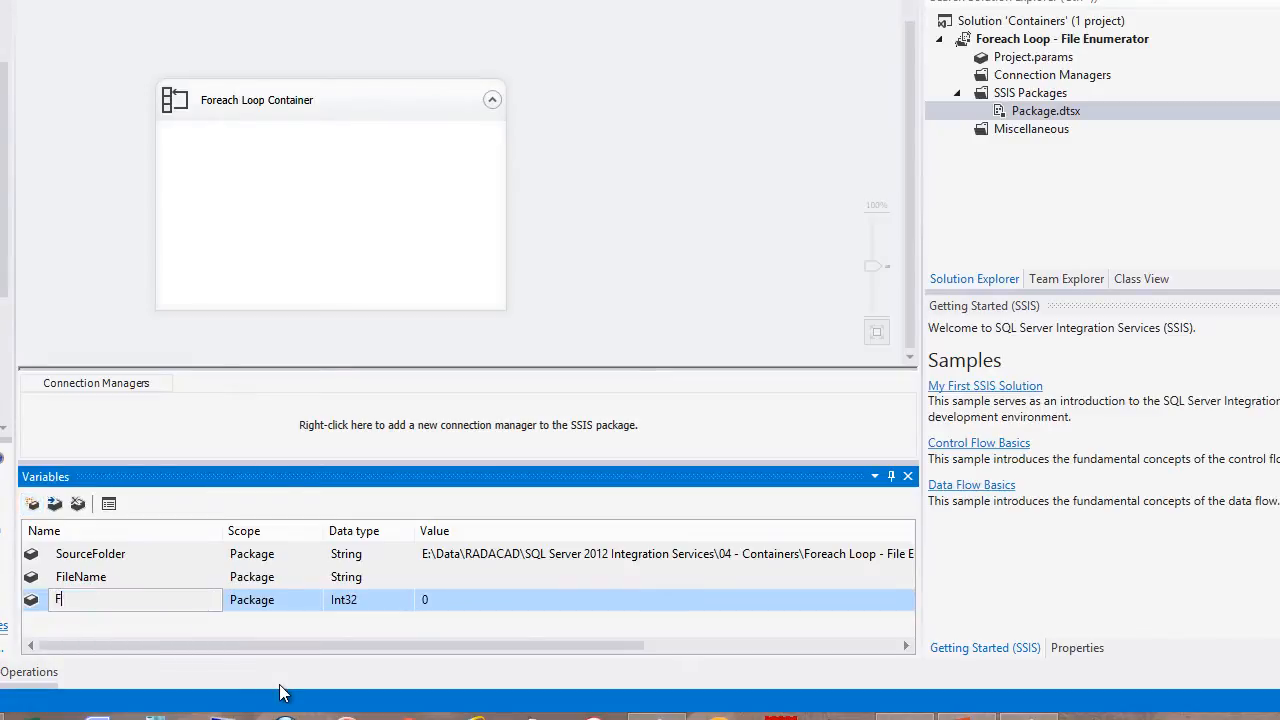
{"action": "type", "text": "ileFullPath"}
{"action": "key", "text": "Return"}
{"action": "left_click", "coordinate": [400, 601]}
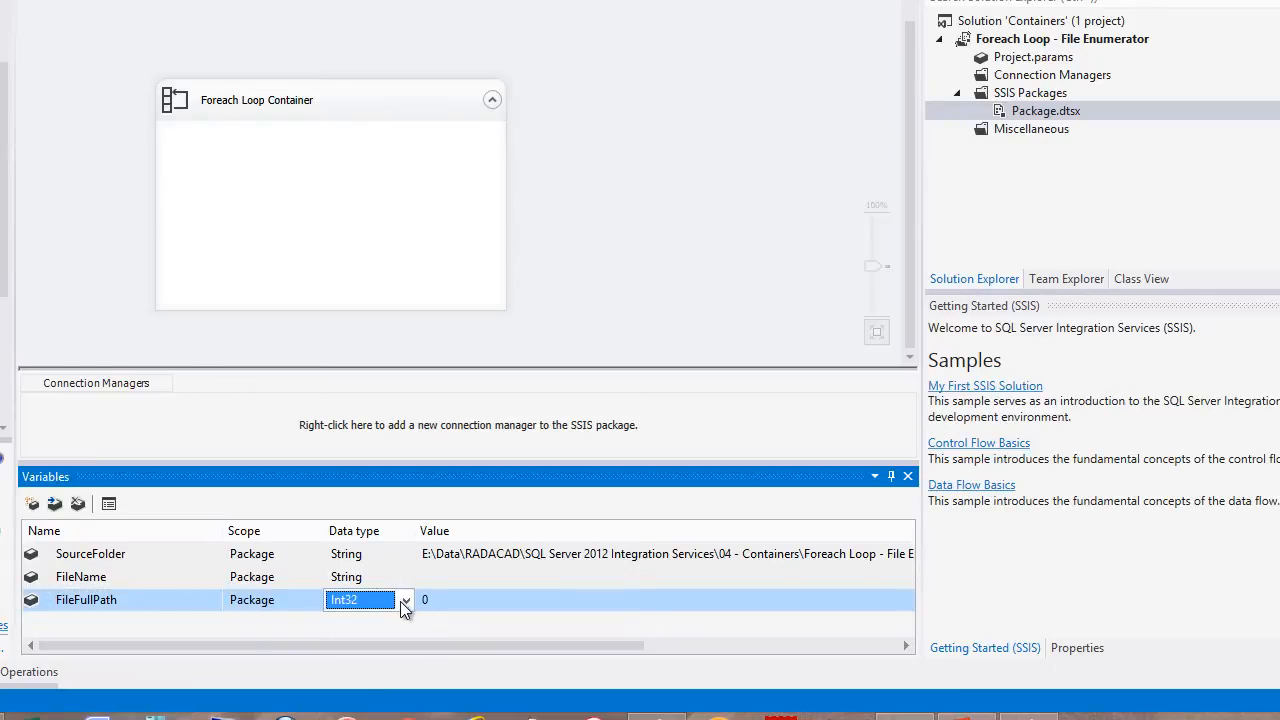
{"action": "left_click", "coordinate": [405, 601]}
{"action": "left_click", "coordinate": [358, 541]}
{"action": "left_click", "coordinate": [67, 581]}
{"action": "left_click", "coordinate": [67, 557]}
{"action": "left_click", "coordinate": [66, 602]}
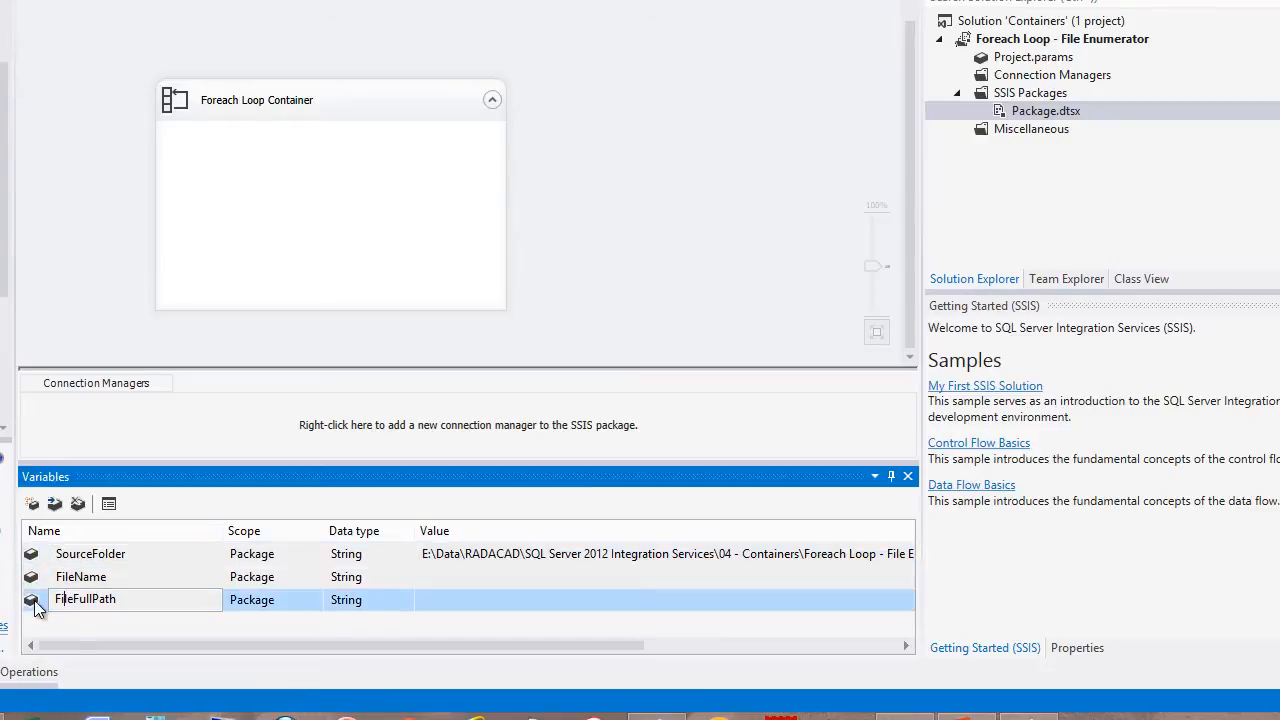
{"action": "left_click", "coordinate": [66, 630]}
Map the variable User::FileName to index 0 in the Foreach Loop Container's variable mappings
{"action": "left_click", "coordinate": [262, 180]}
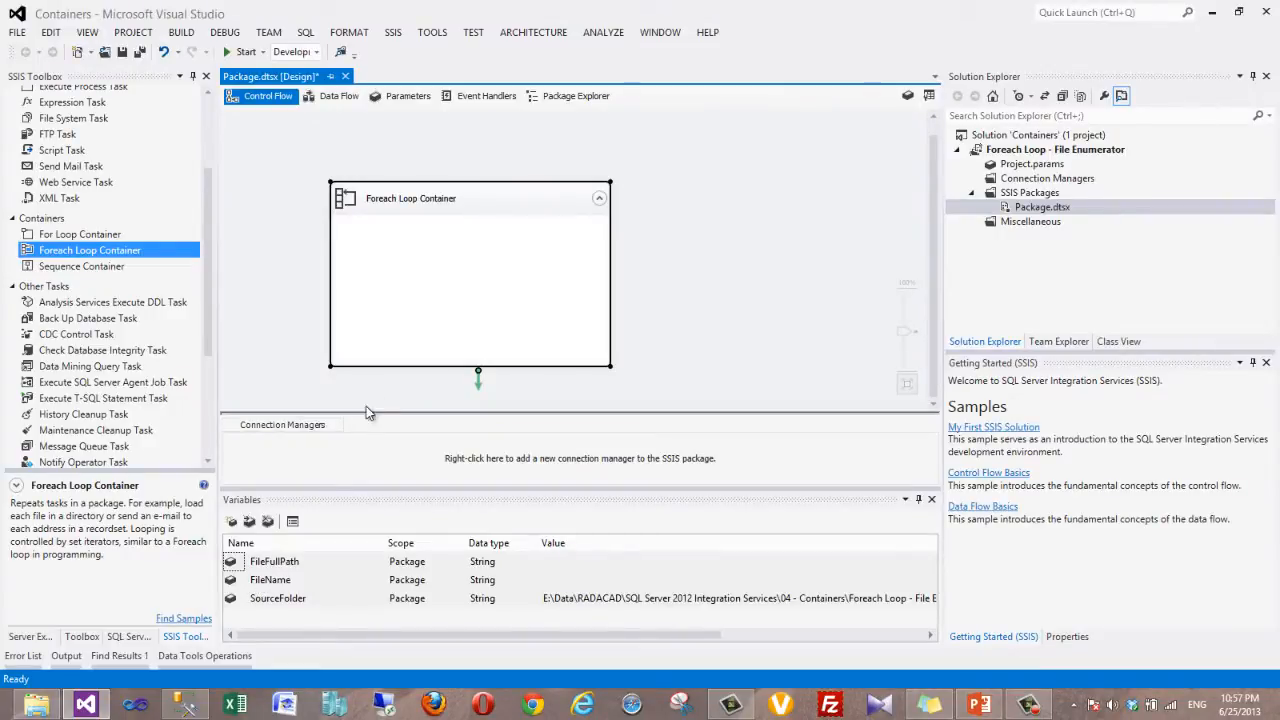
{"action": "double_click", "coordinate": [410, 274]}
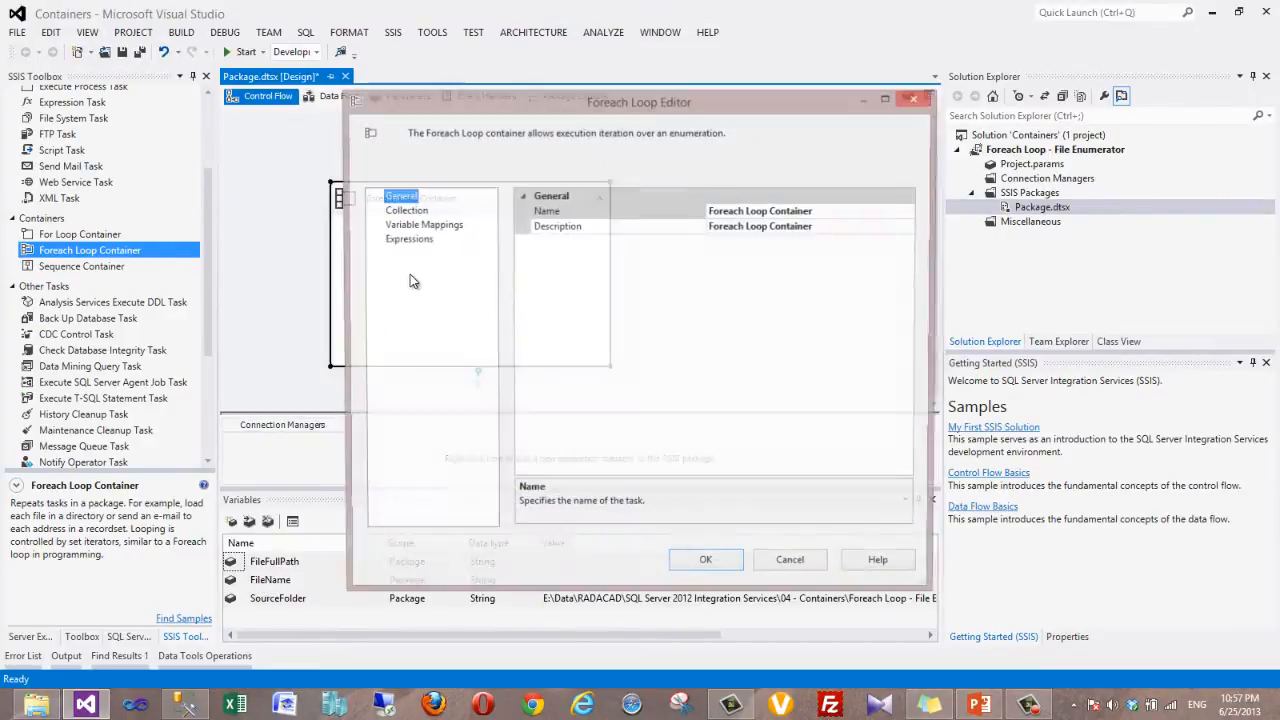
{"action": "left_click", "coordinate": [403, 211]}
{"action": "left_click", "coordinate": [410, 225]}
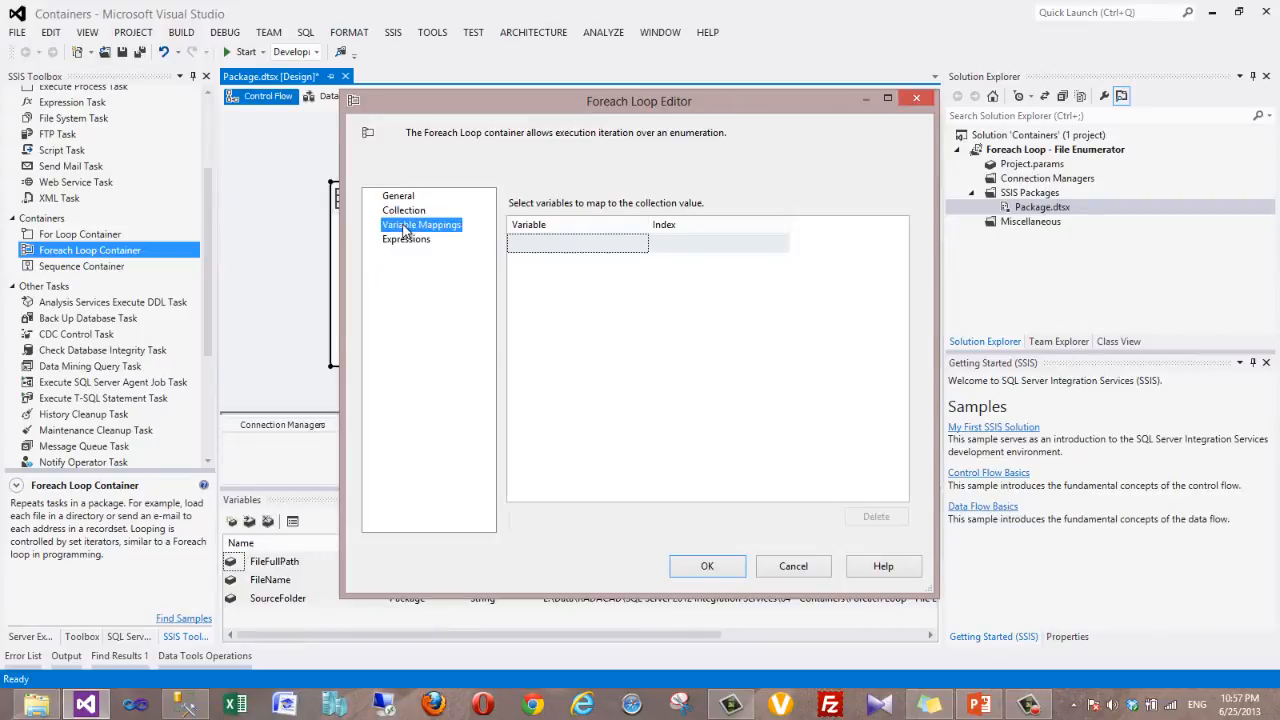
{"action": "left_click", "coordinate": [404, 211]}
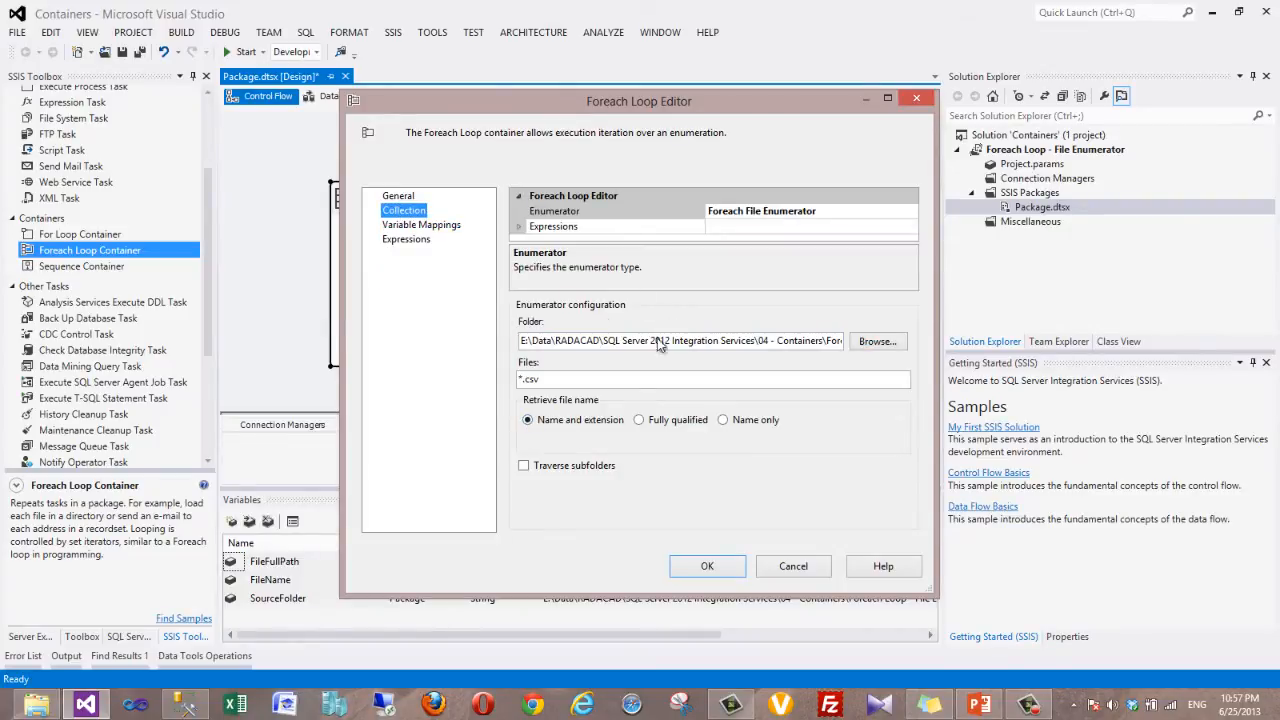
{"action": "left_click", "coordinate": [426, 229]}
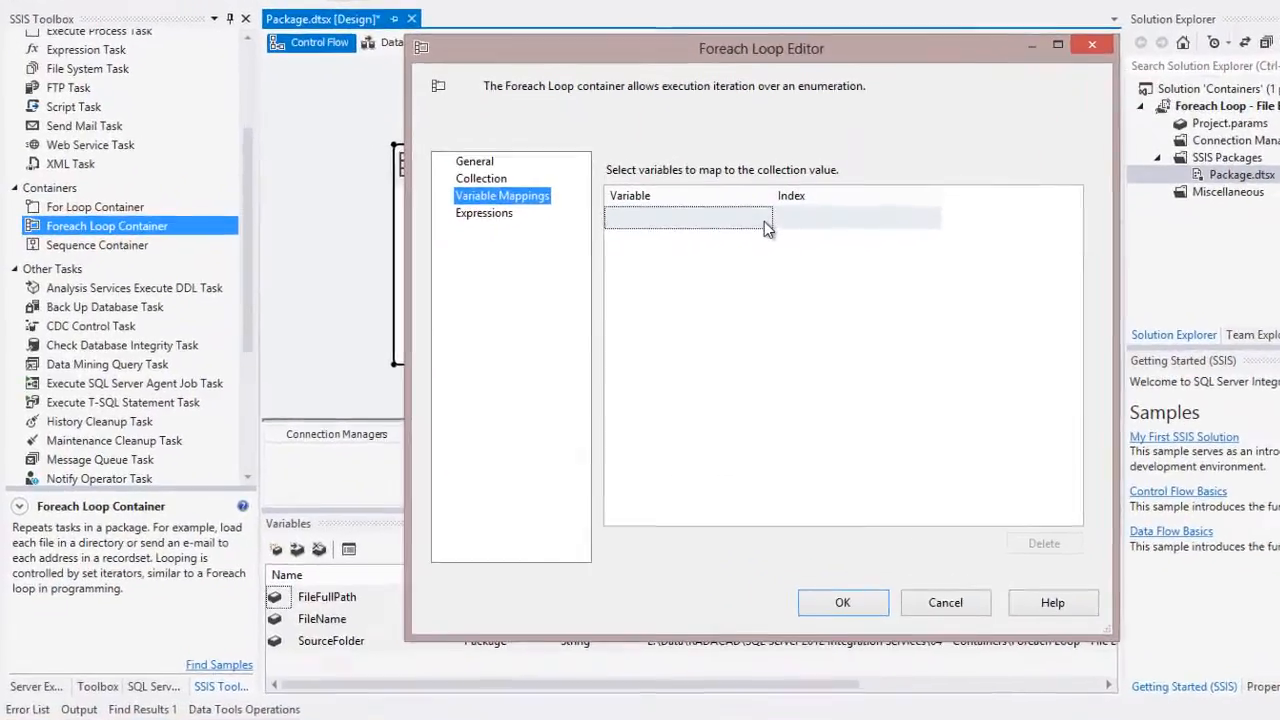
{"action": "left_click", "coordinate": [638, 244]}
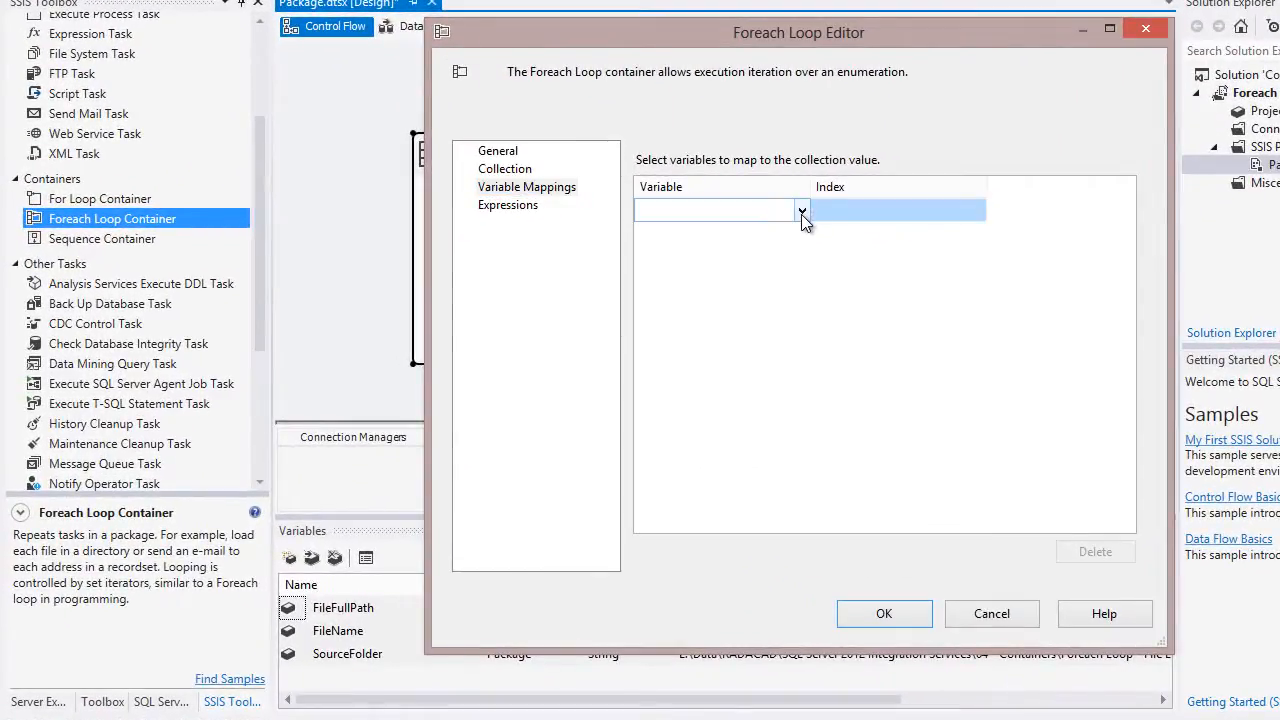
{"action": "left_click", "coordinate": [801, 212]}
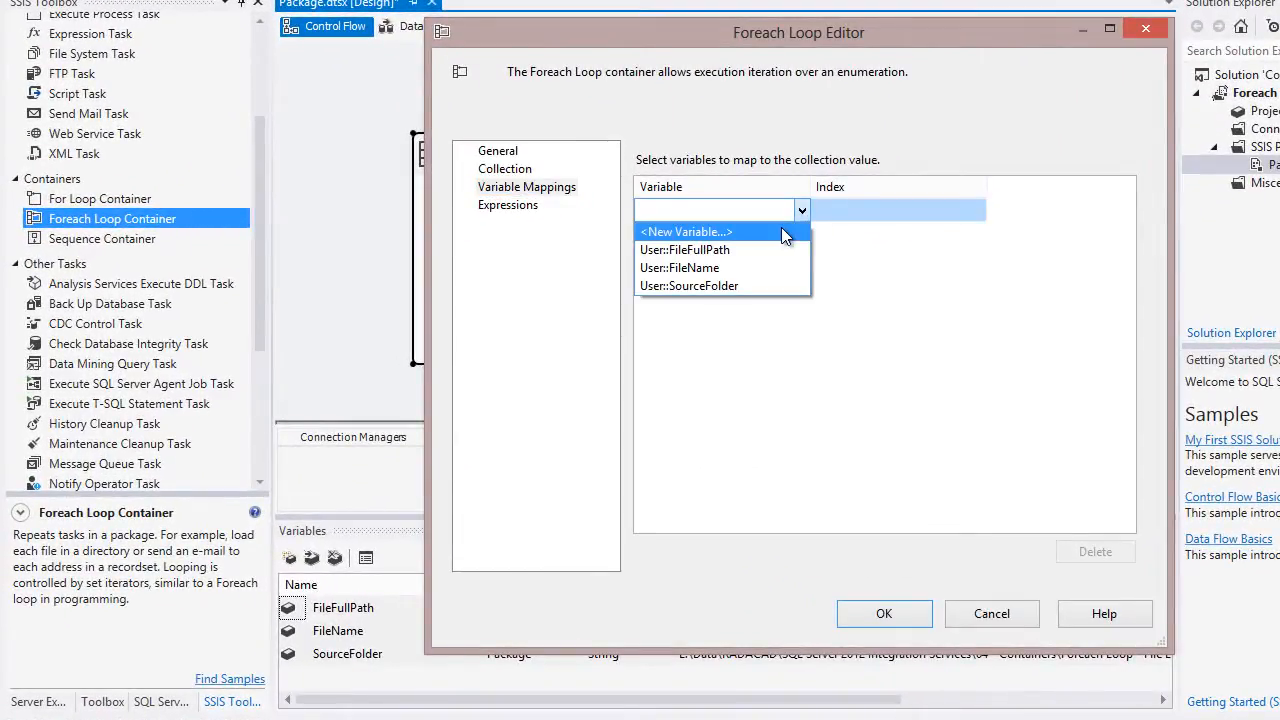
{"action": "left_click", "coordinate": [690, 268]}
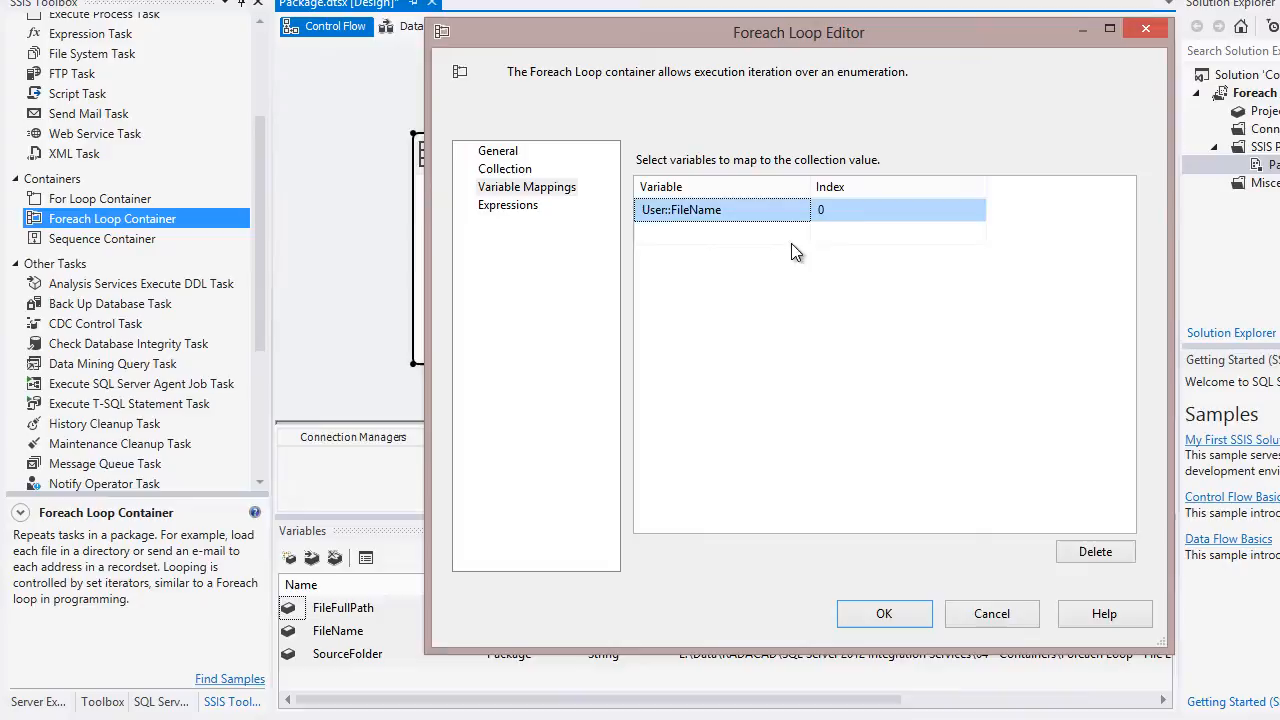
{"action": "left_click", "coordinate": [902, 215]}
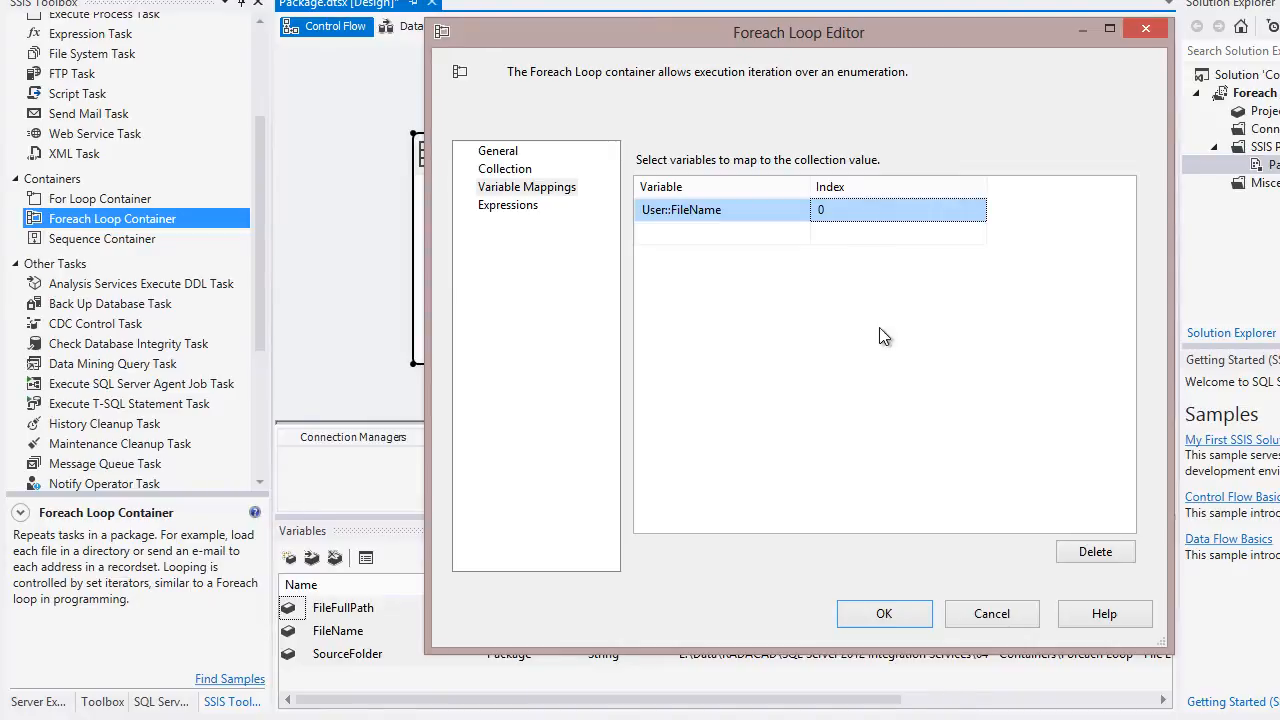
{"action": "left_click", "coordinate": [872, 613]}
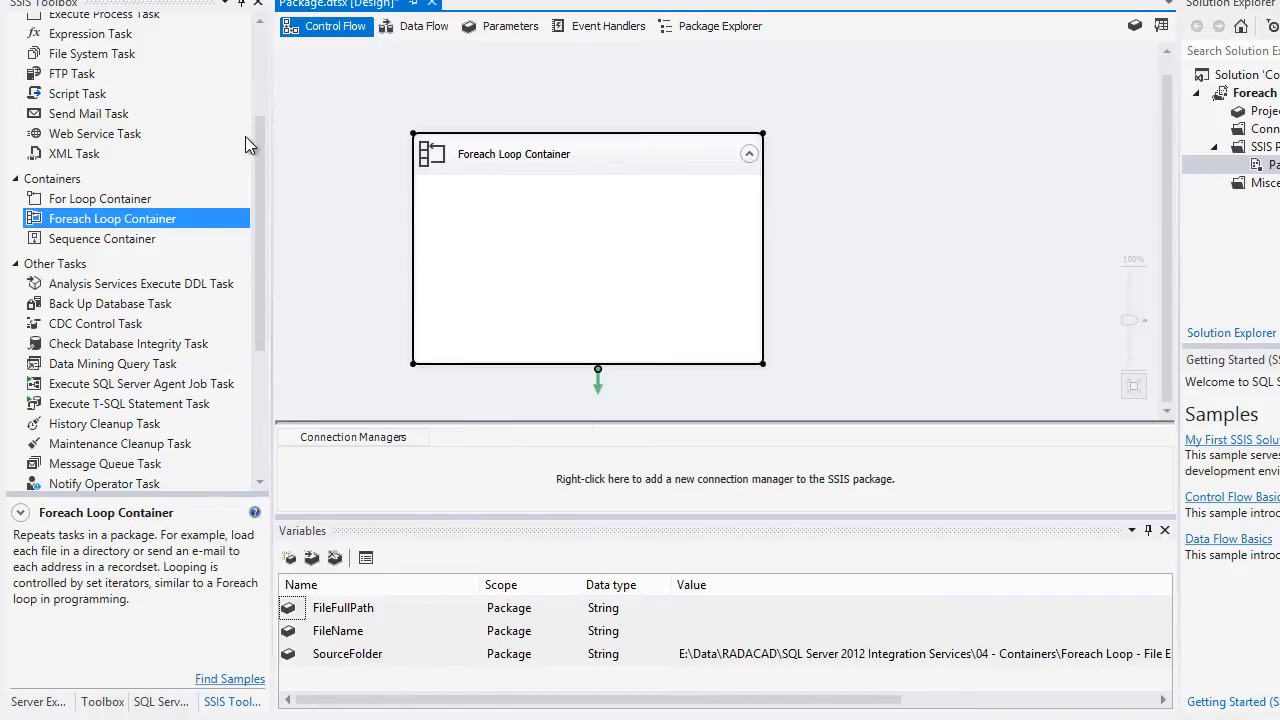
Add an Expression Task inside the Foreach Loop Container with the expression @[User::FileFullPath]= @[User::SourceFolder]+ @[User::FileName]
{"action": "left_click_drag", "start_coordinate": [263, 159], "coordinate": [263, 65]}
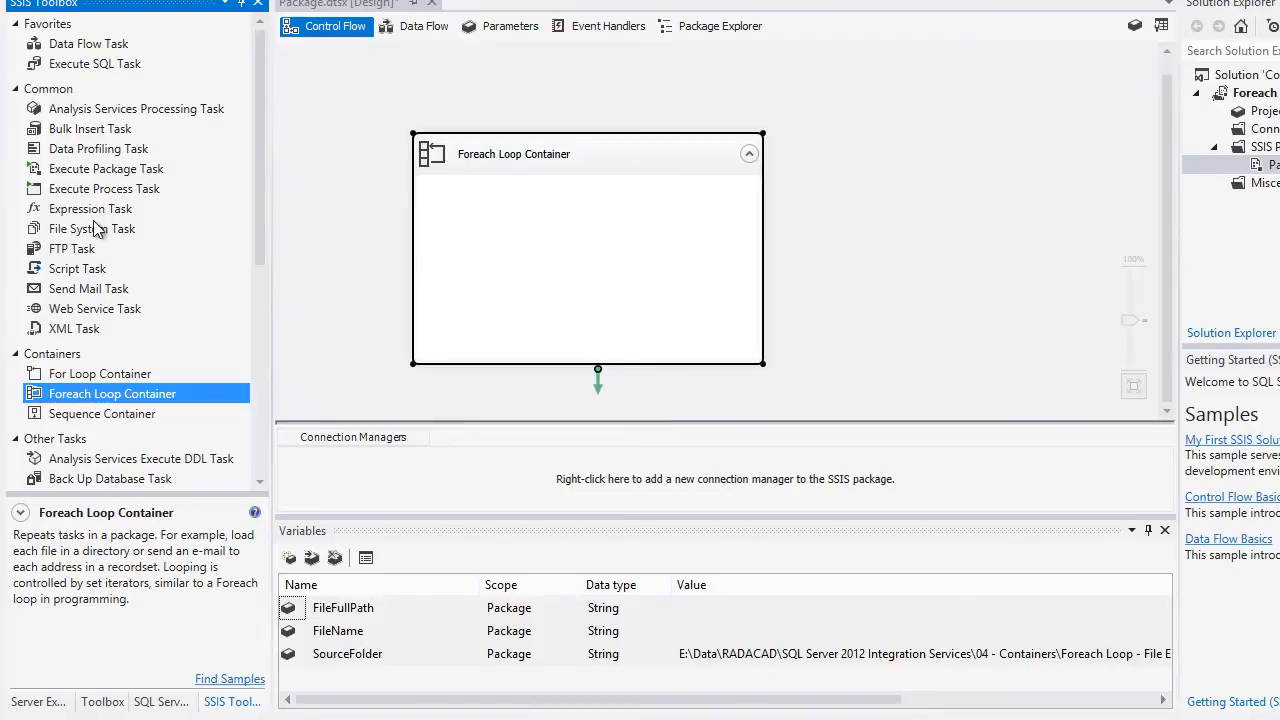
{"action": "left_click_drag", "start_coordinate": [75, 210], "coordinate": [512, 212]}
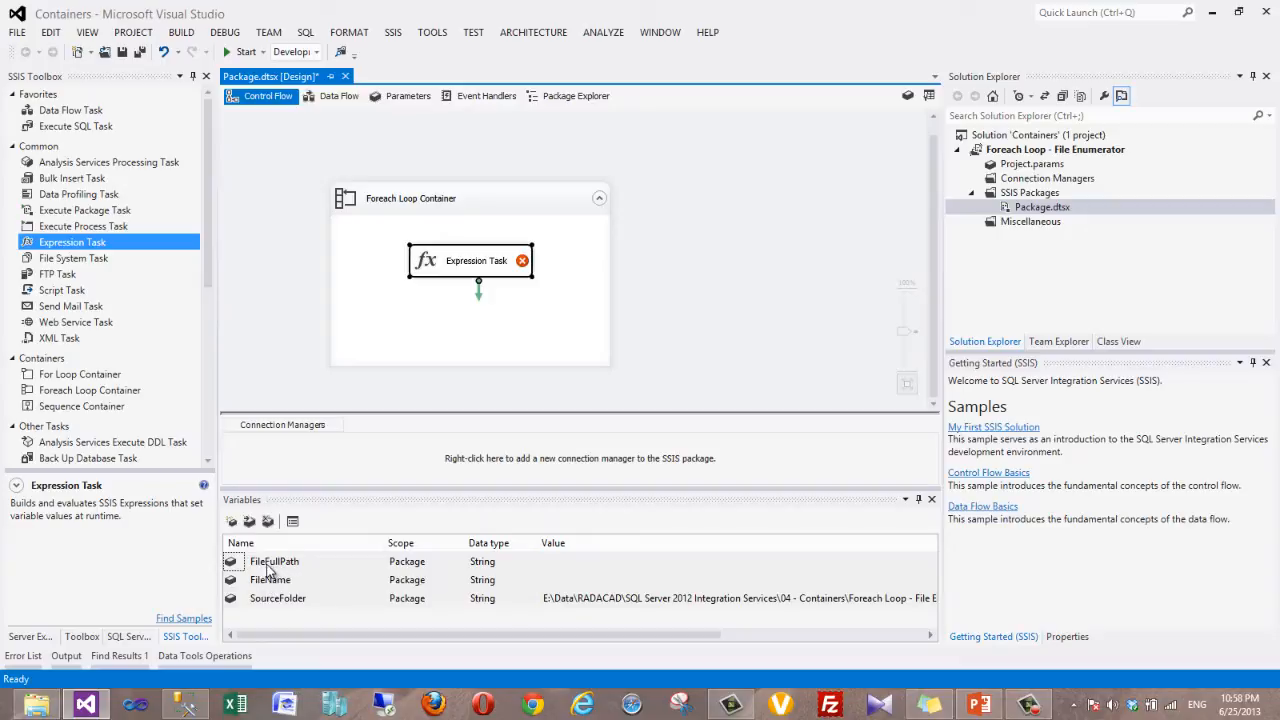
{"action": "double_click", "coordinate": [459, 272]}
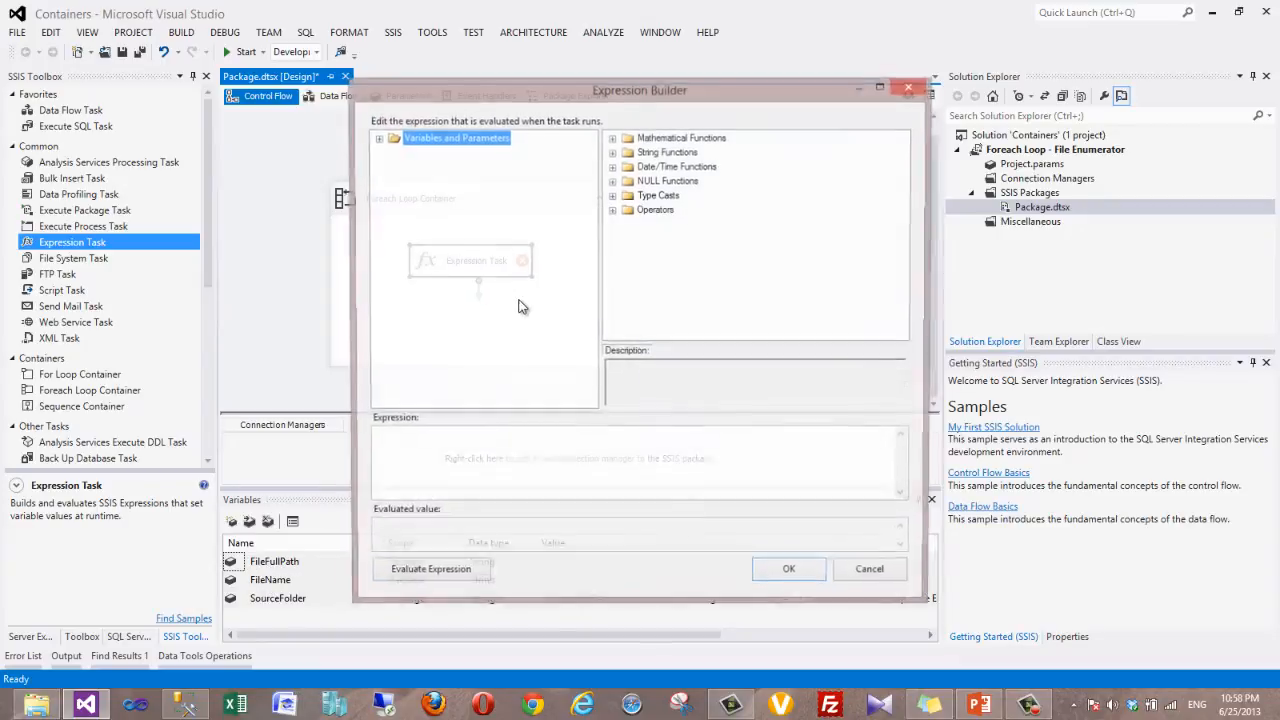
{"action": "left_click", "coordinate": [378, 138]}
{"action": "left_click", "coordinate": [448, 167]}
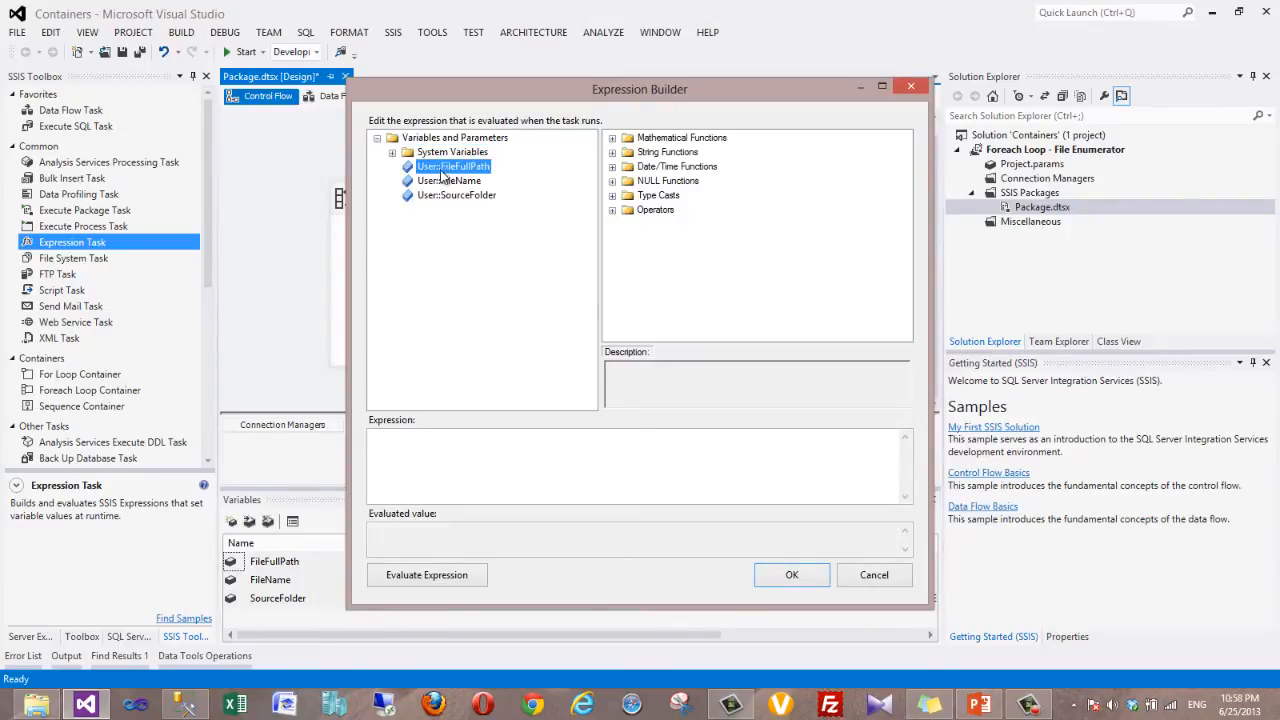
{"action": "left_click_drag", "start_coordinate": [427, 174], "coordinate": [425, 458]}
{"action": "left_click", "coordinate": [505, 436]}
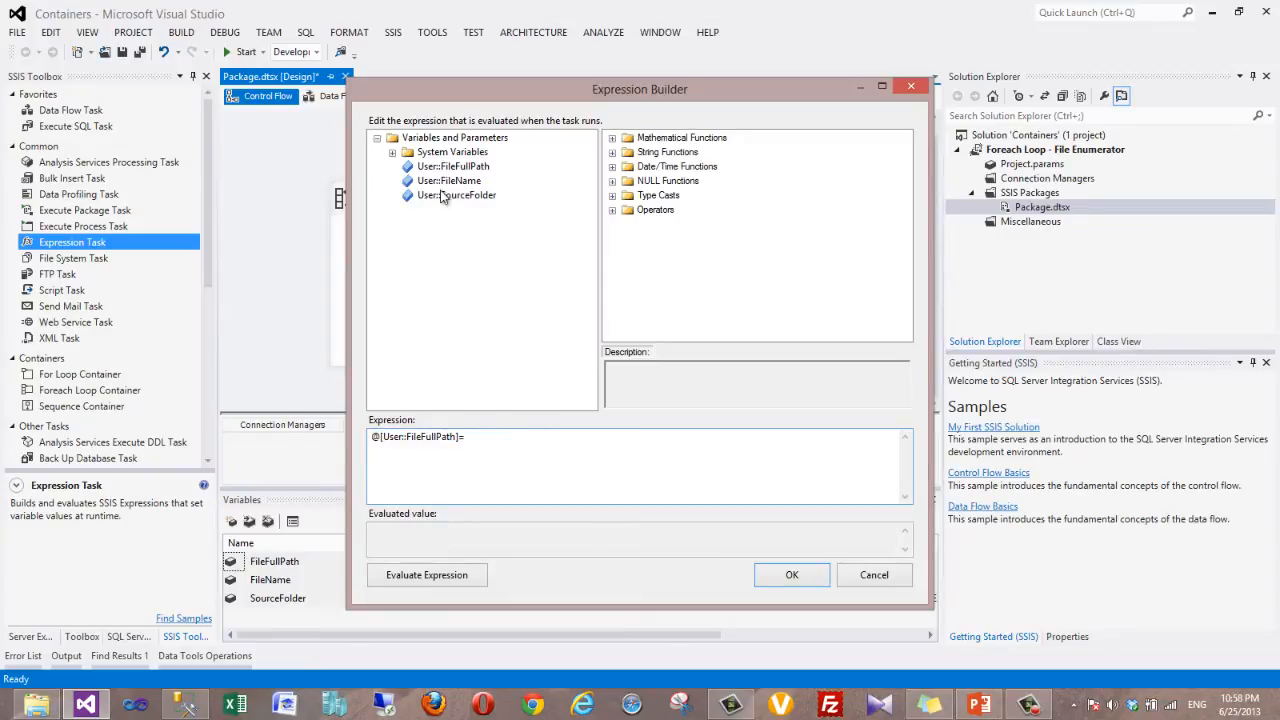
{"action": "type", "text": "="}
{"action": "left_click_drag", "start_coordinate": [443, 203], "coordinate": [556, 465]}
{"action": "left_click_drag", "start_coordinate": [450, 181], "coordinate": [604, 478]}
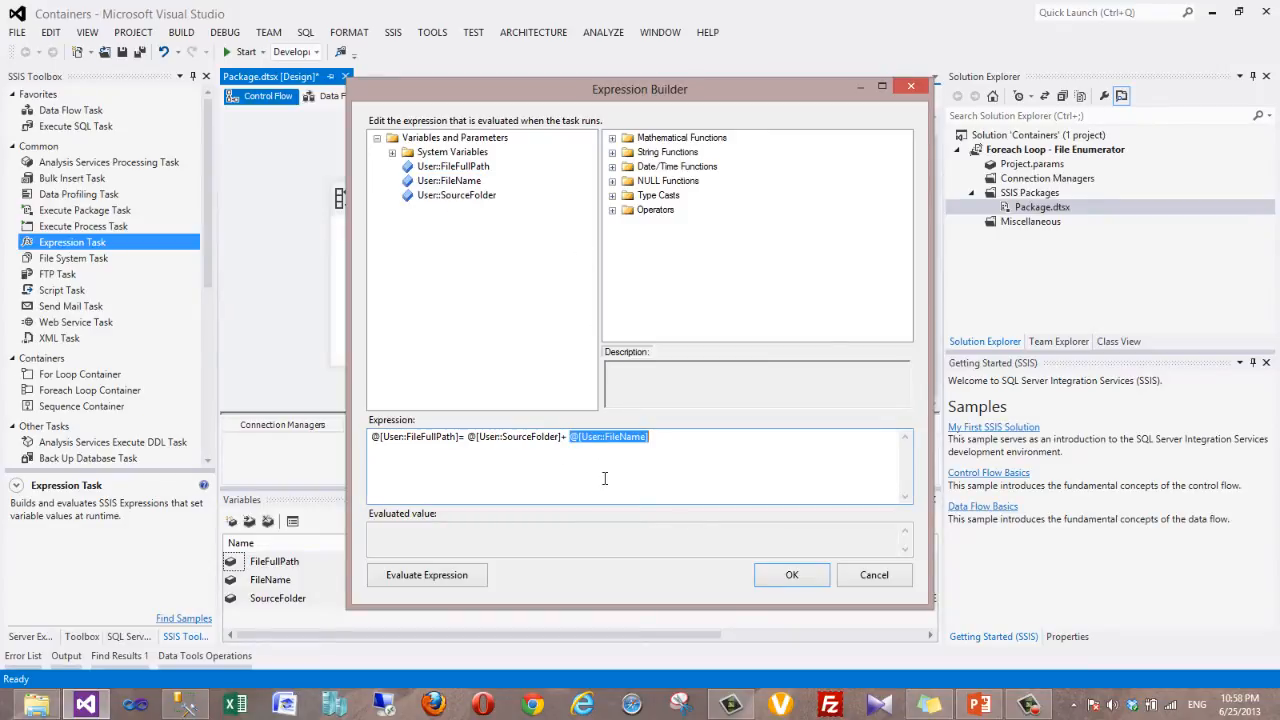
{"action": "left_click", "coordinate": [604, 478]}
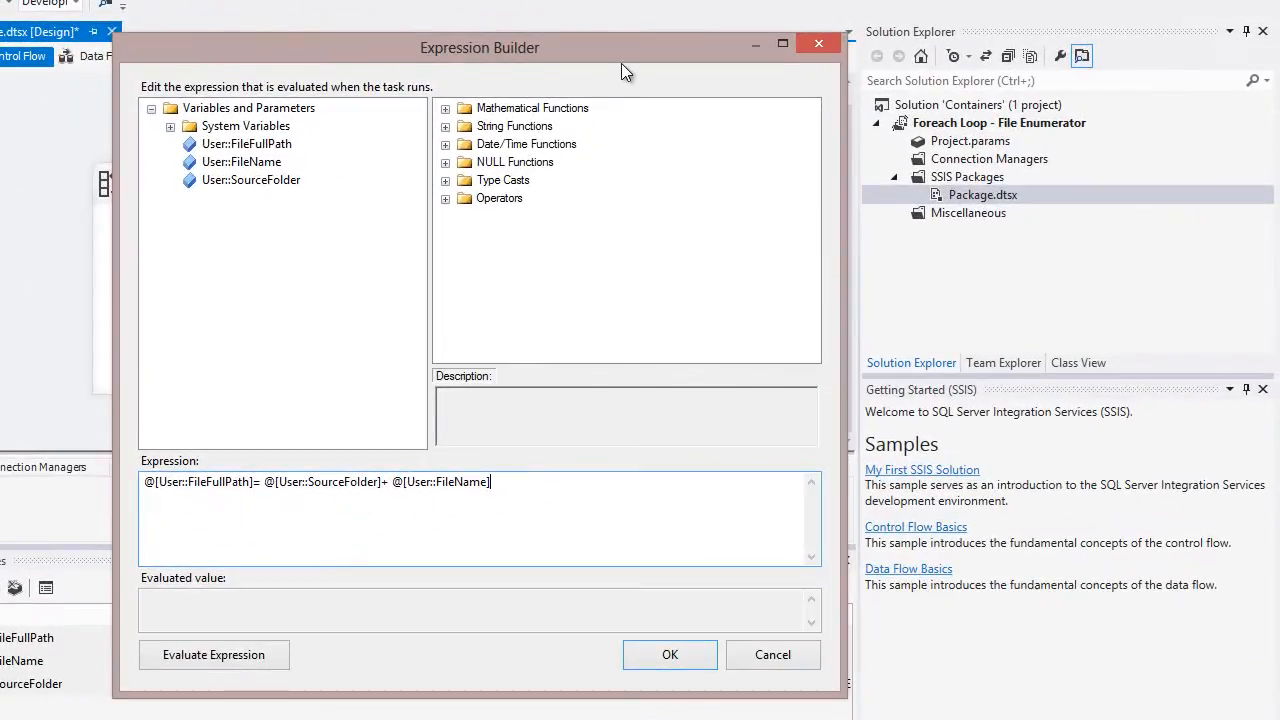
Look through the available string functions, evaluate the file path expression, and accept it for the Expression Task
{"action": "left_click_drag", "start_coordinate": [634, 45], "coordinate": [876, 43]}
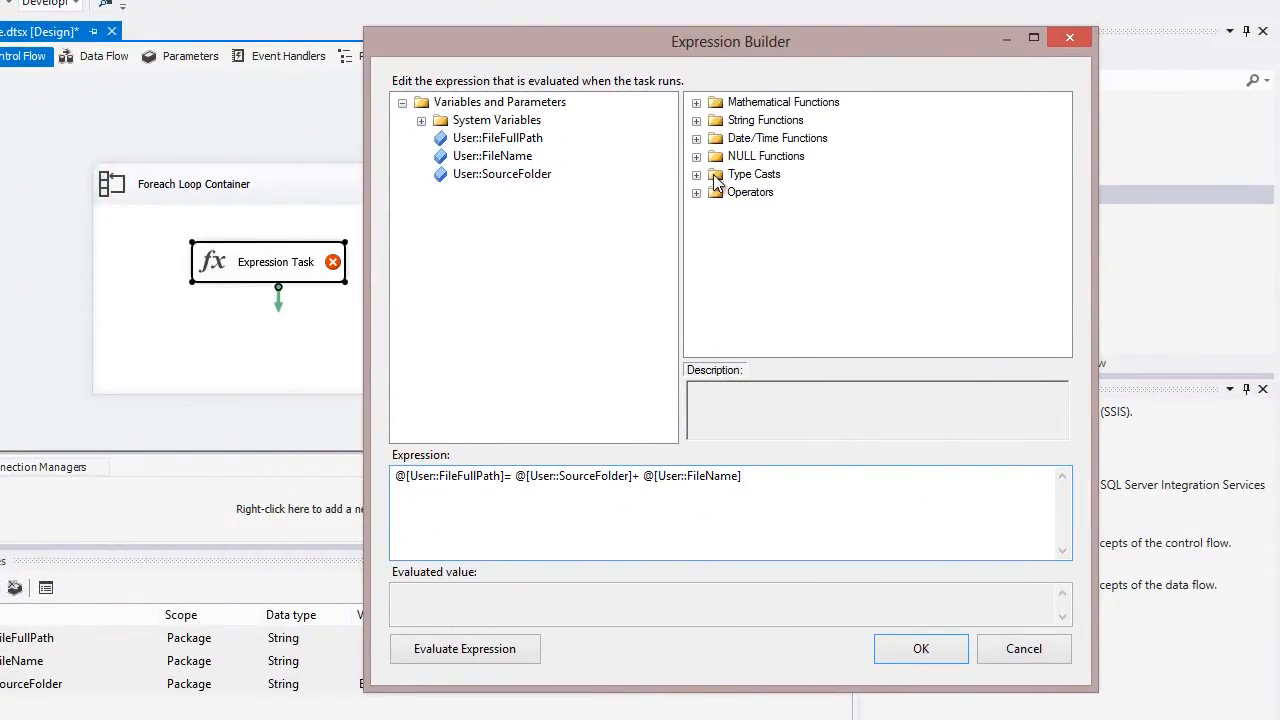
{"action": "left_click", "coordinate": [697, 121]}
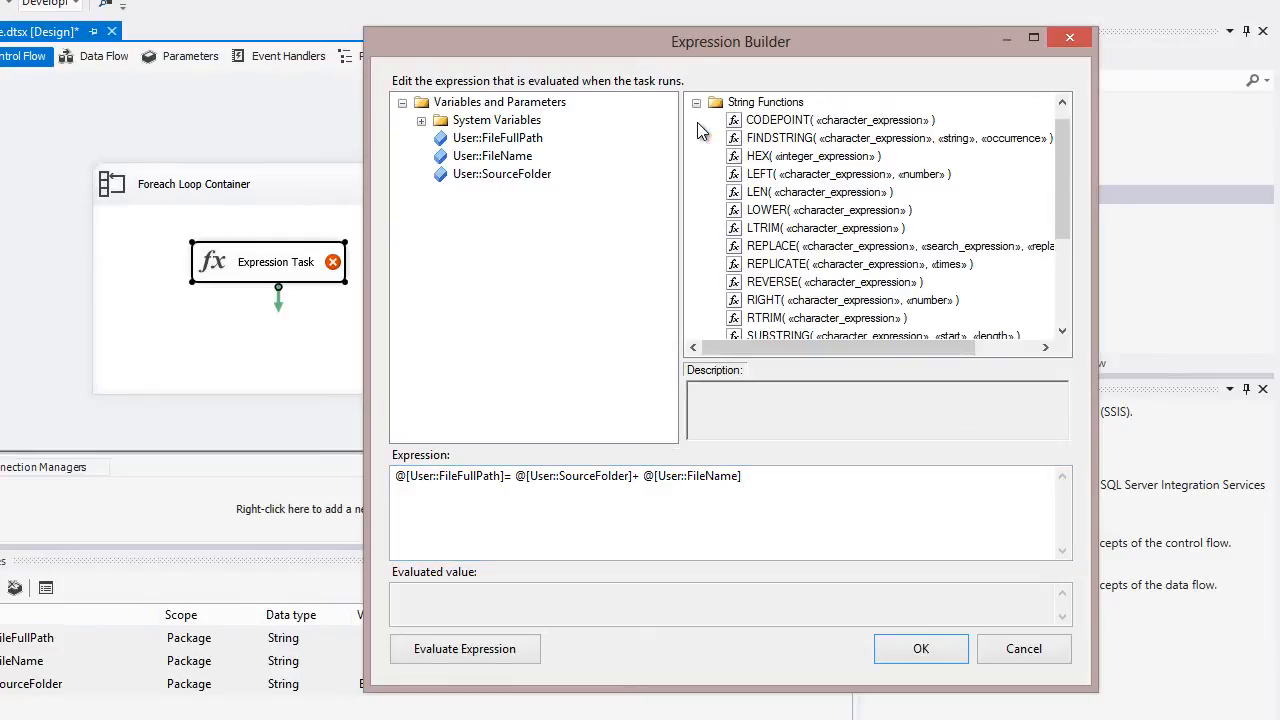
{"action": "left_click", "coordinate": [696, 102]}
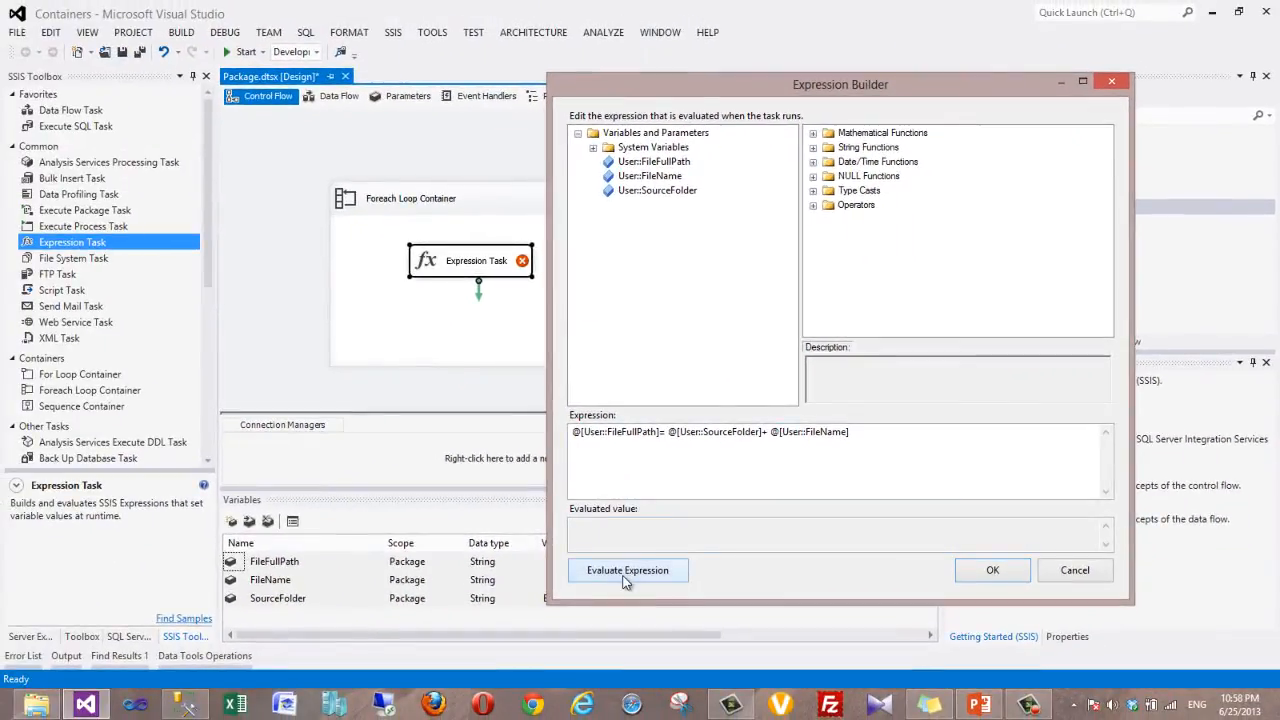
{"action": "left_click", "coordinate": [624, 572]}
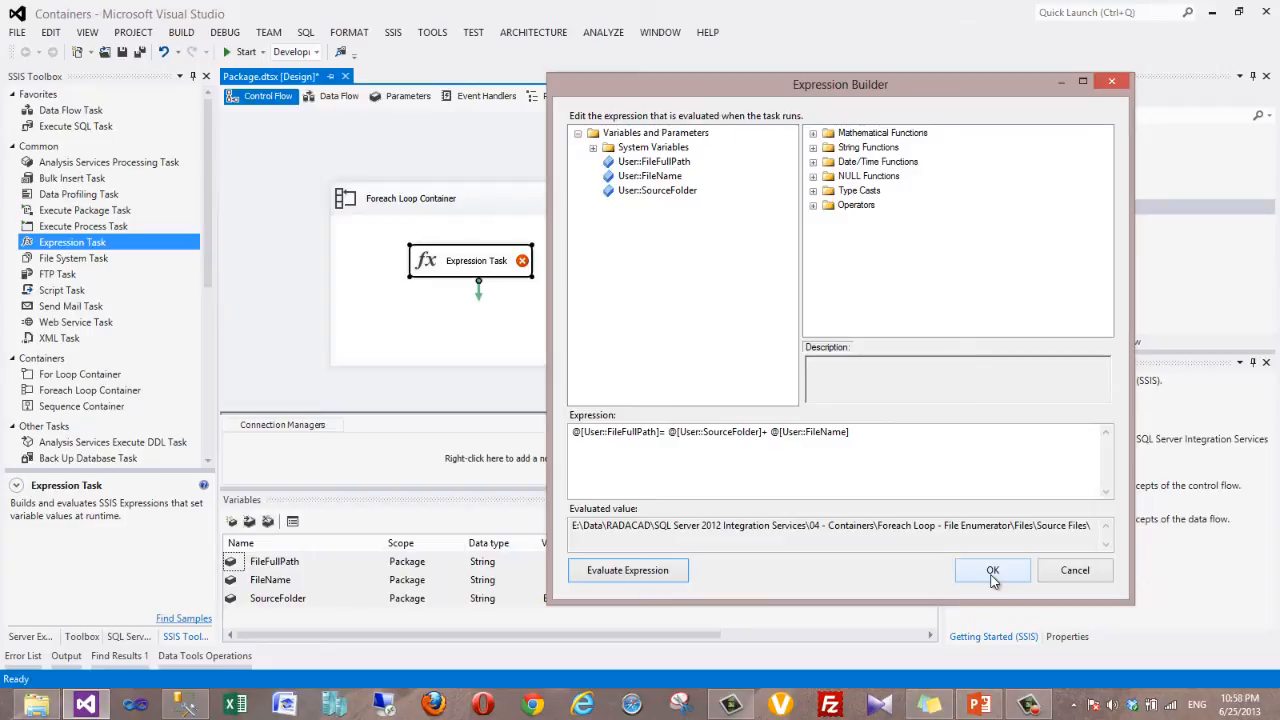
{"action": "left_click", "coordinate": [960, 529]}
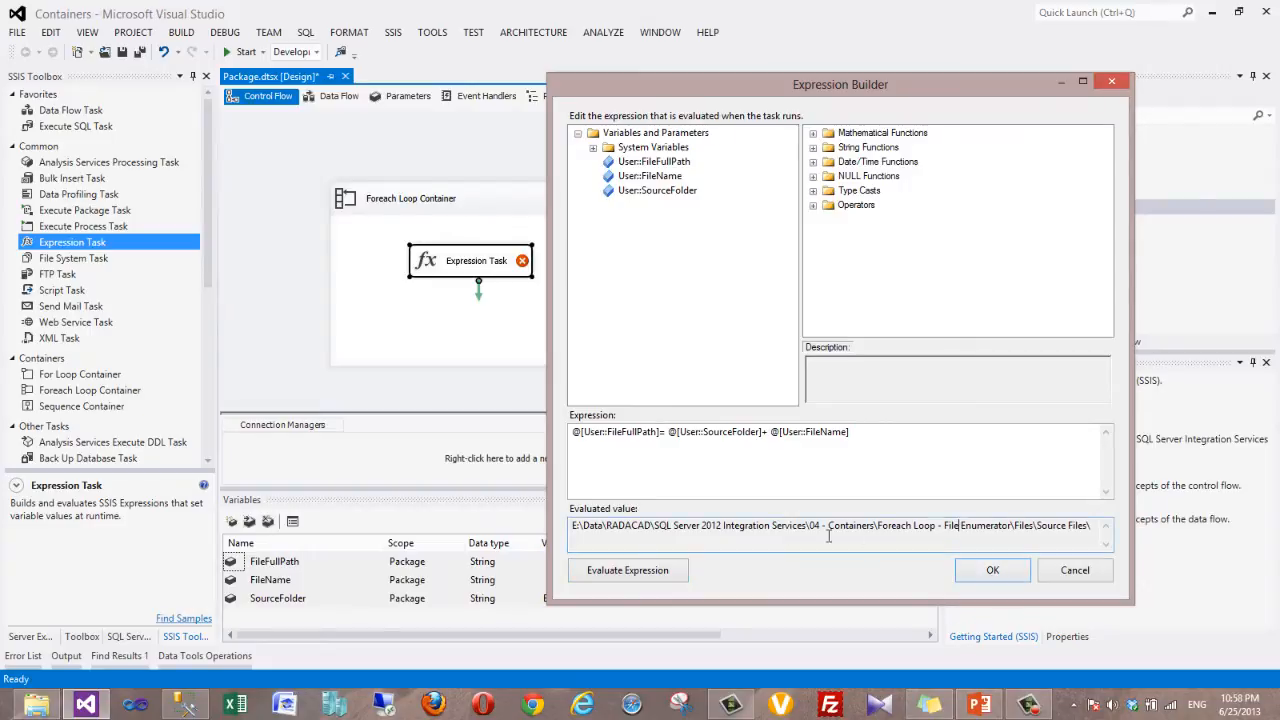
{"action": "left_click_drag", "start_coordinate": [758, 527], "coordinate": [1154, 537]}
{"action": "left_click", "coordinate": [1035, 533]}
{"action": "left_click", "coordinate": [993, 570]}
Rename the Expression Task as Generate Full File Path
{"action": "left_click", "coordinate": [446, 332]}
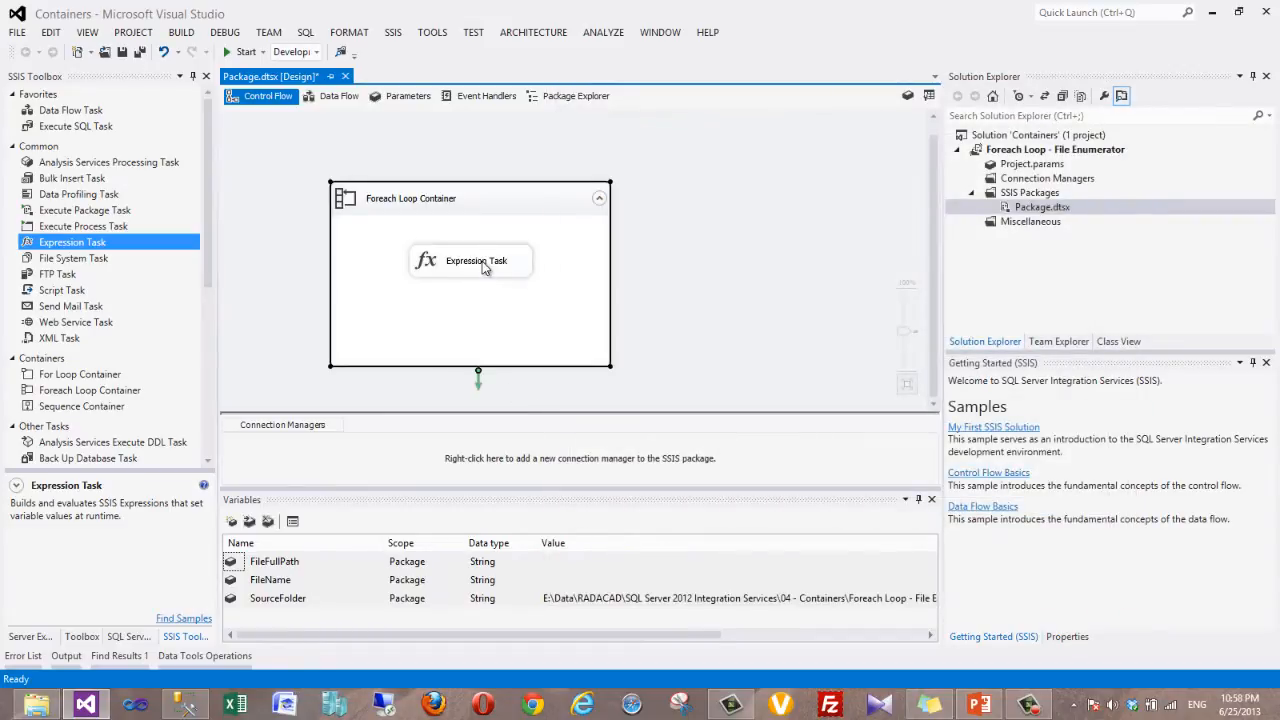
{"action": "left_click", "coordinate": [482, 261]}
{"action": "left_click", "coordinate": [488, 268]}
{"action": "type", "text": "Gene"}
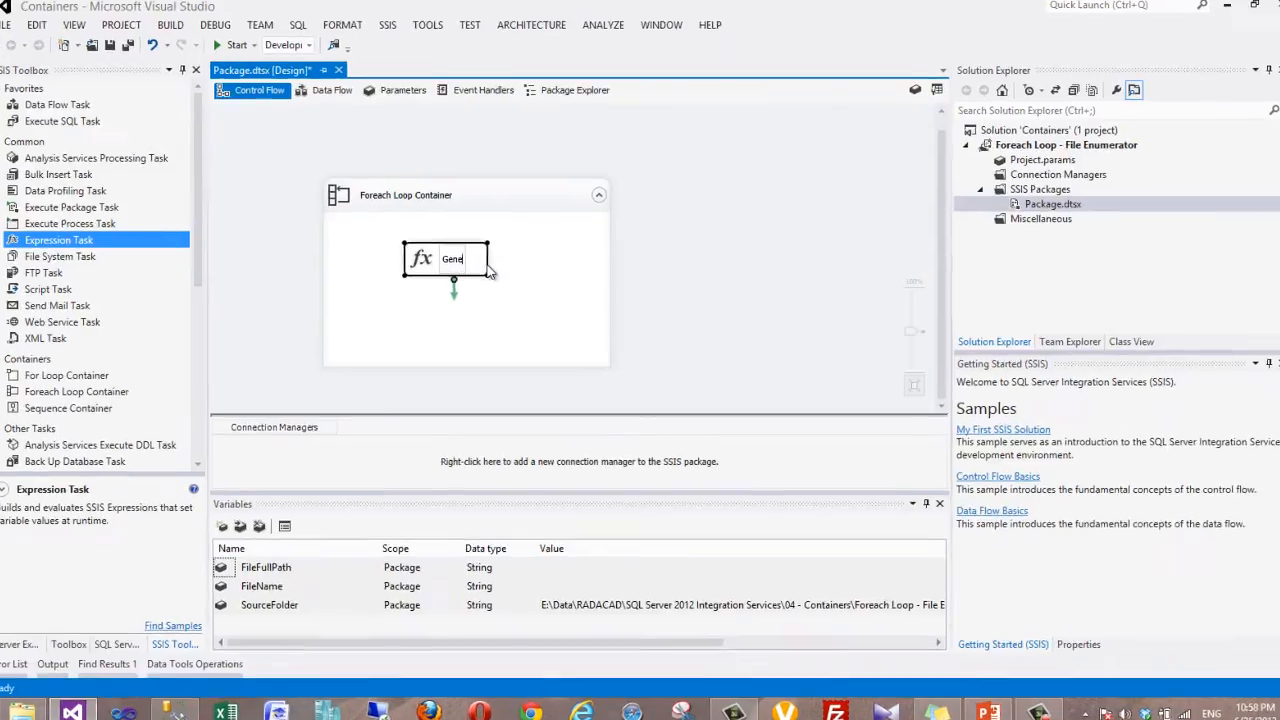
{"action": "type", "text": "rate Full"}
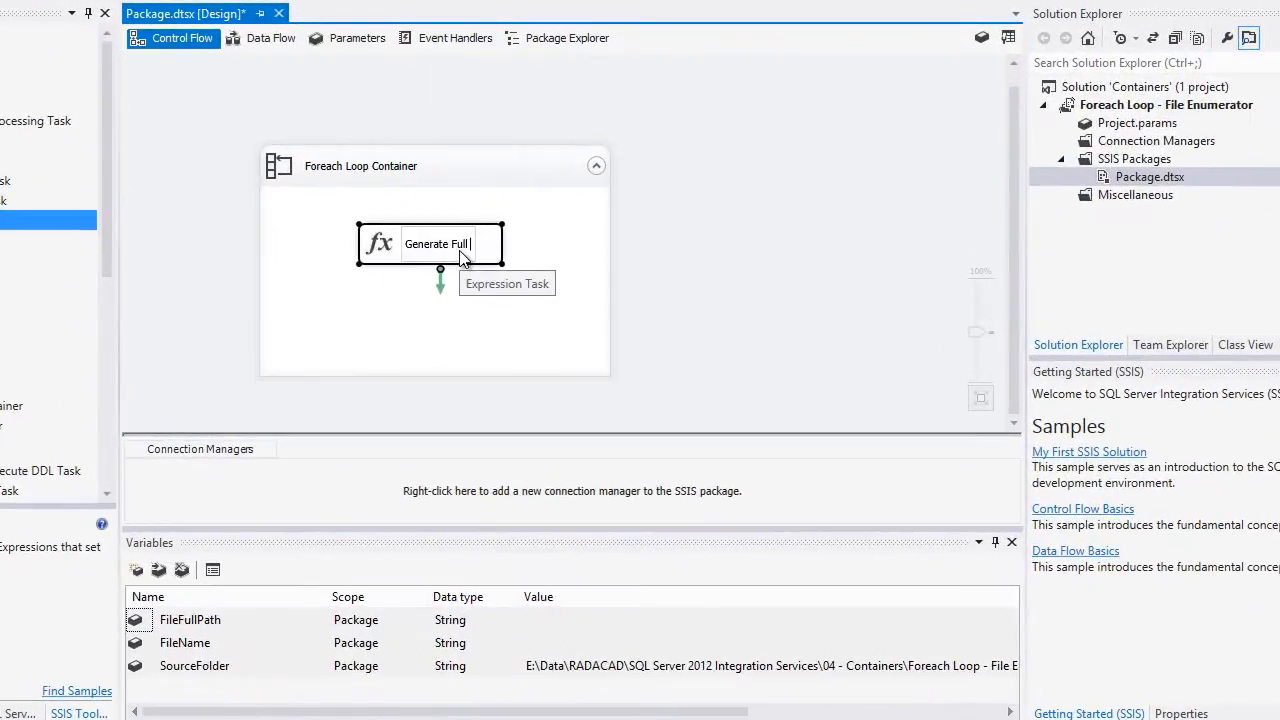
{"action": "type", "text": " File Path"}
{"action": "key", "text": "Return"}
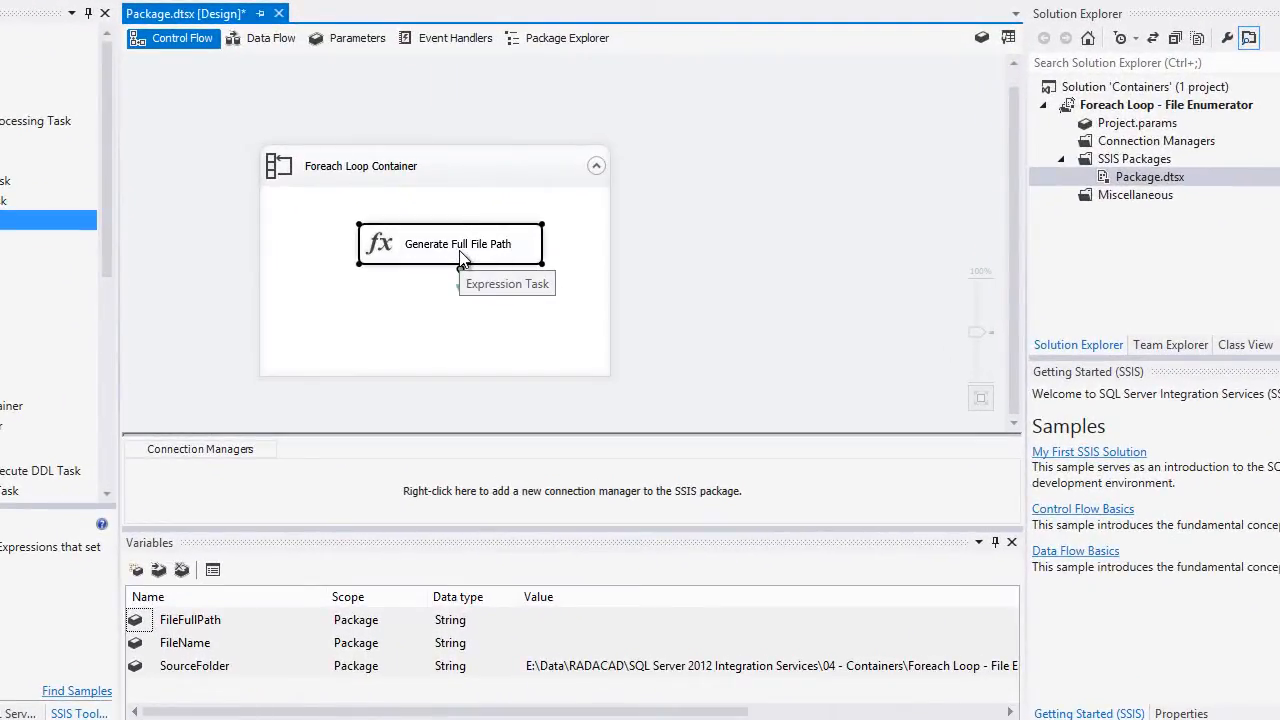
Add a Data Flow Task inside the Foreach Loop Container and connect Generate Full File Path to it
{"action": "left_click", "coordinate": [443, 322]}
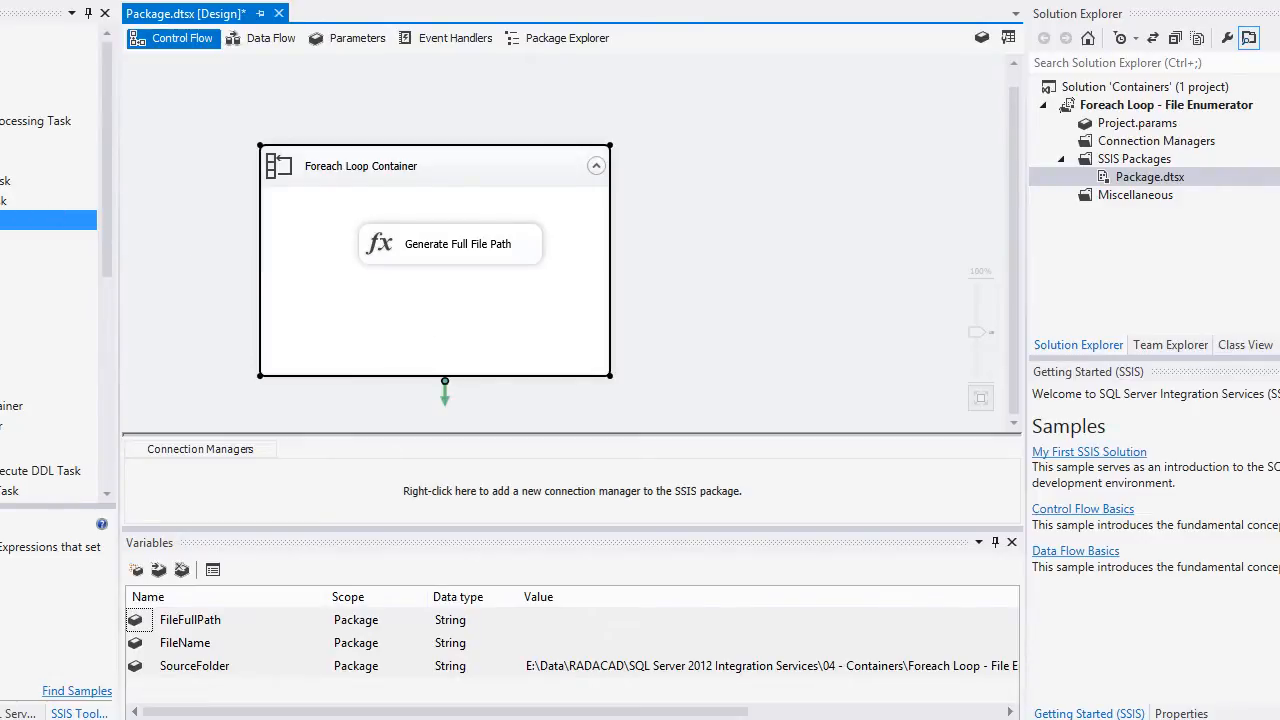
{"action": "left_click_drag", "start_coordinate": [104, 194], "coordinate": [422, 311]}
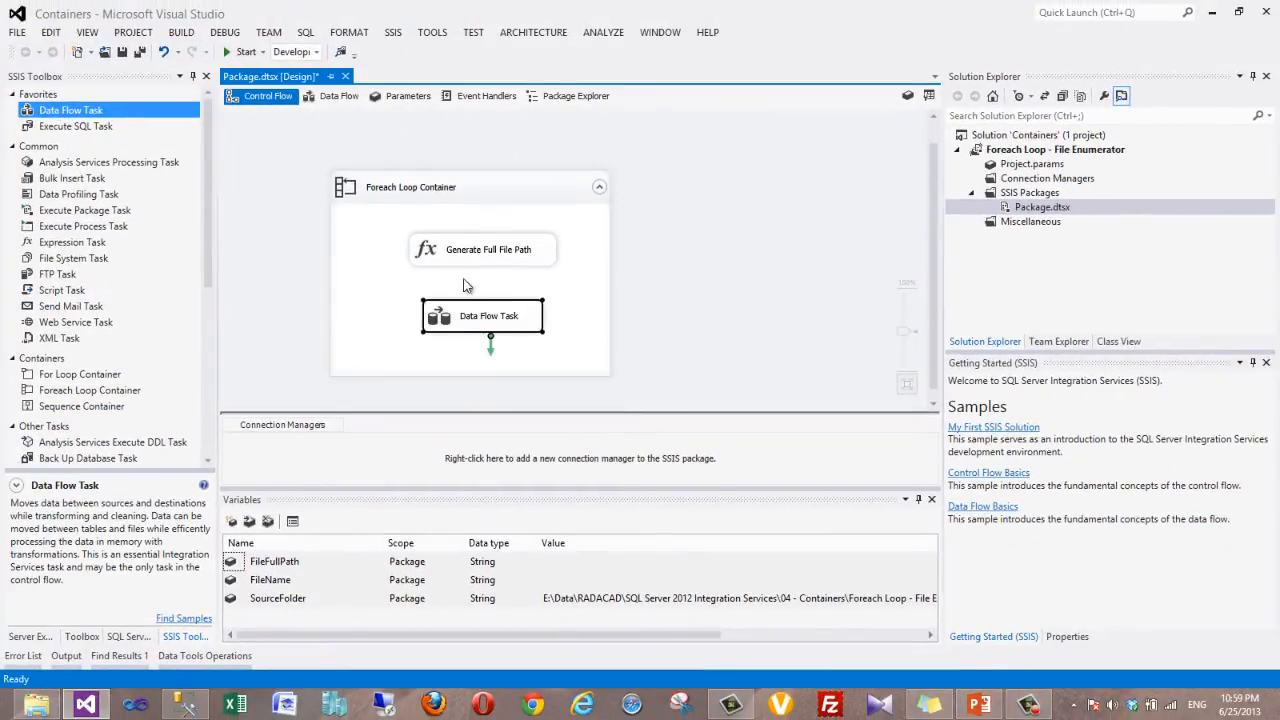
{"action": "left_click", "coordinate": [466, 260]}
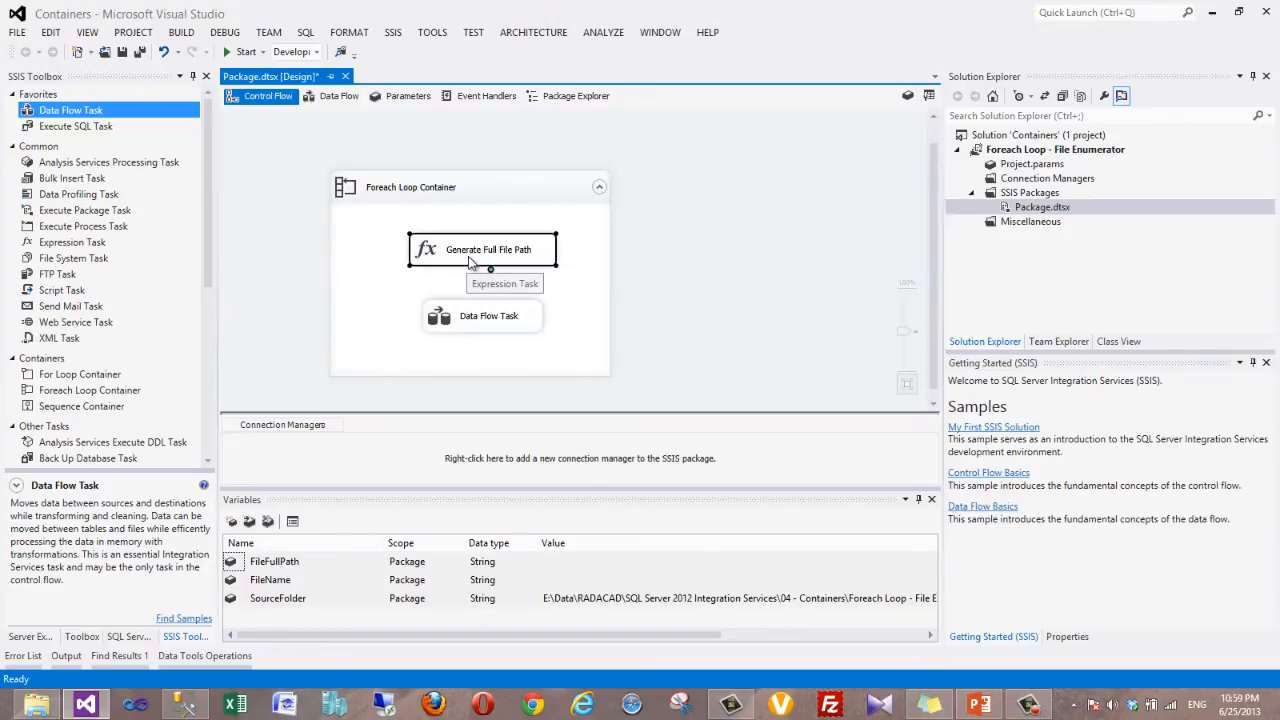
{"action": "left_click_drag", "start_coordinate": [490, 282], "coordinate": [488, 316]}
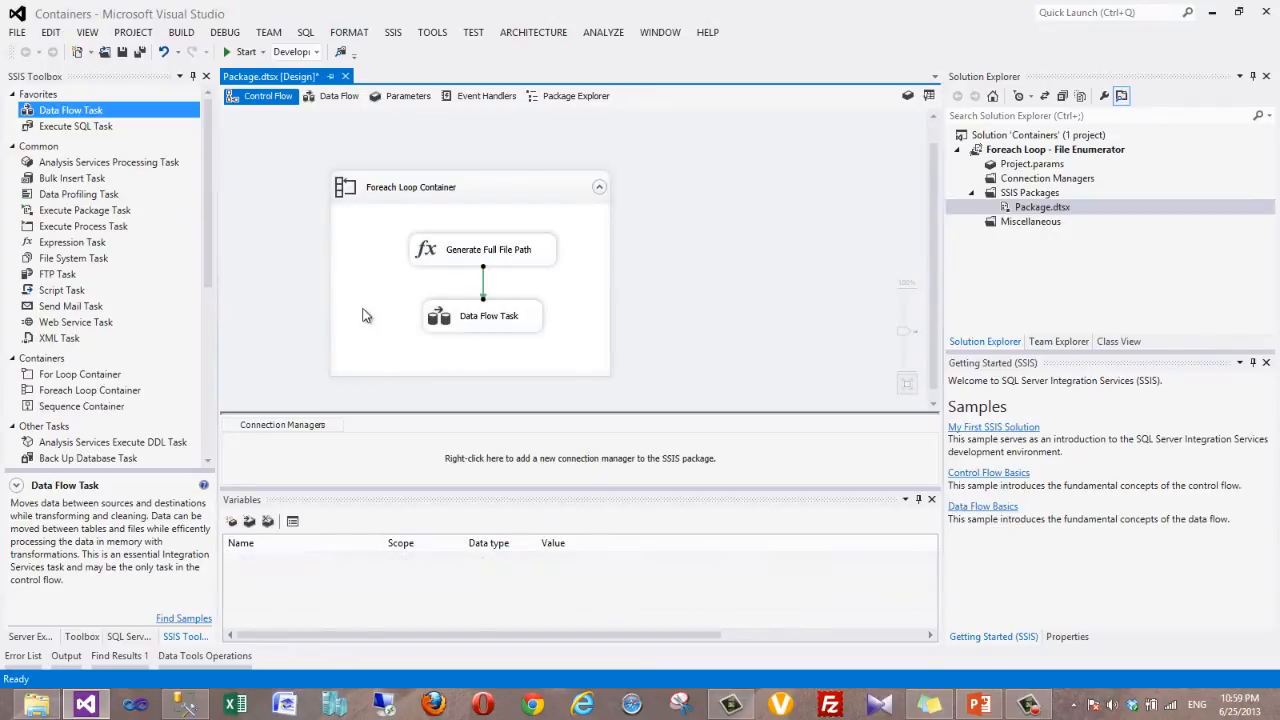
Add a Flat File Source to the Data Flow Task's data flow
{"action": "double_click", "coordinate": [447, 320]}
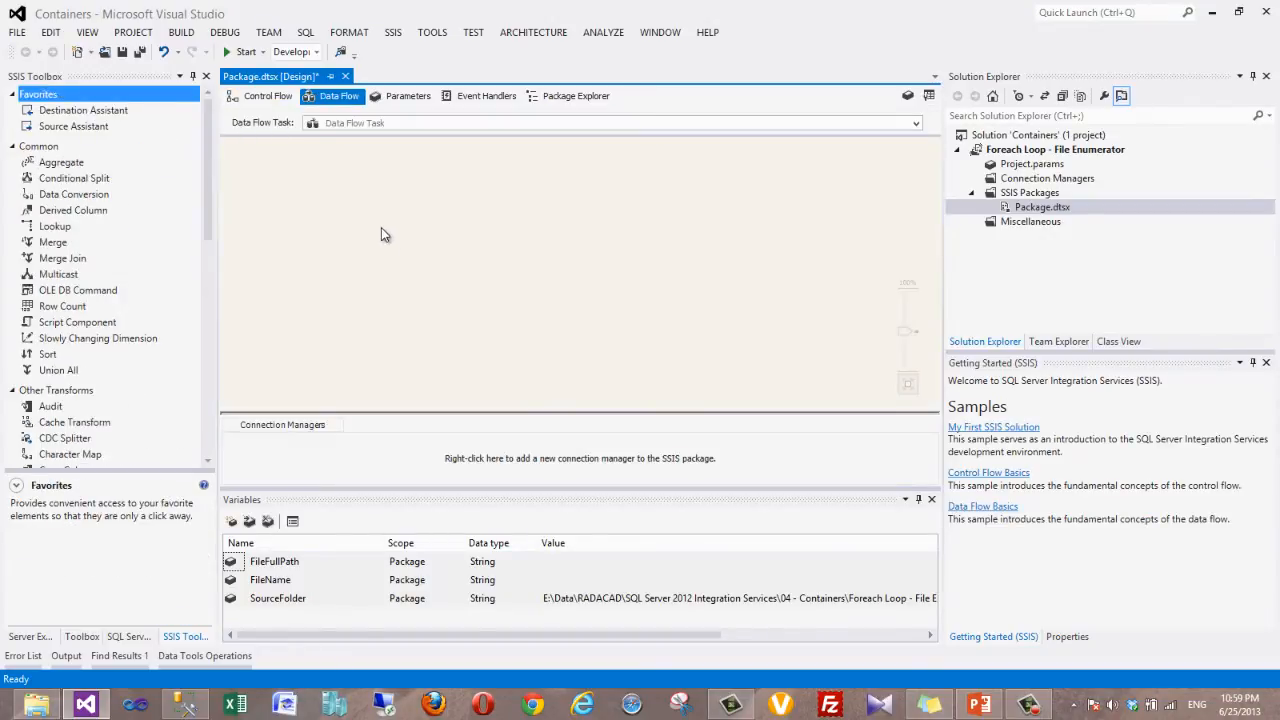
{"action": "left_click_drag", "start_coordinate": [209, 184], "coordinate": [199, 326]}
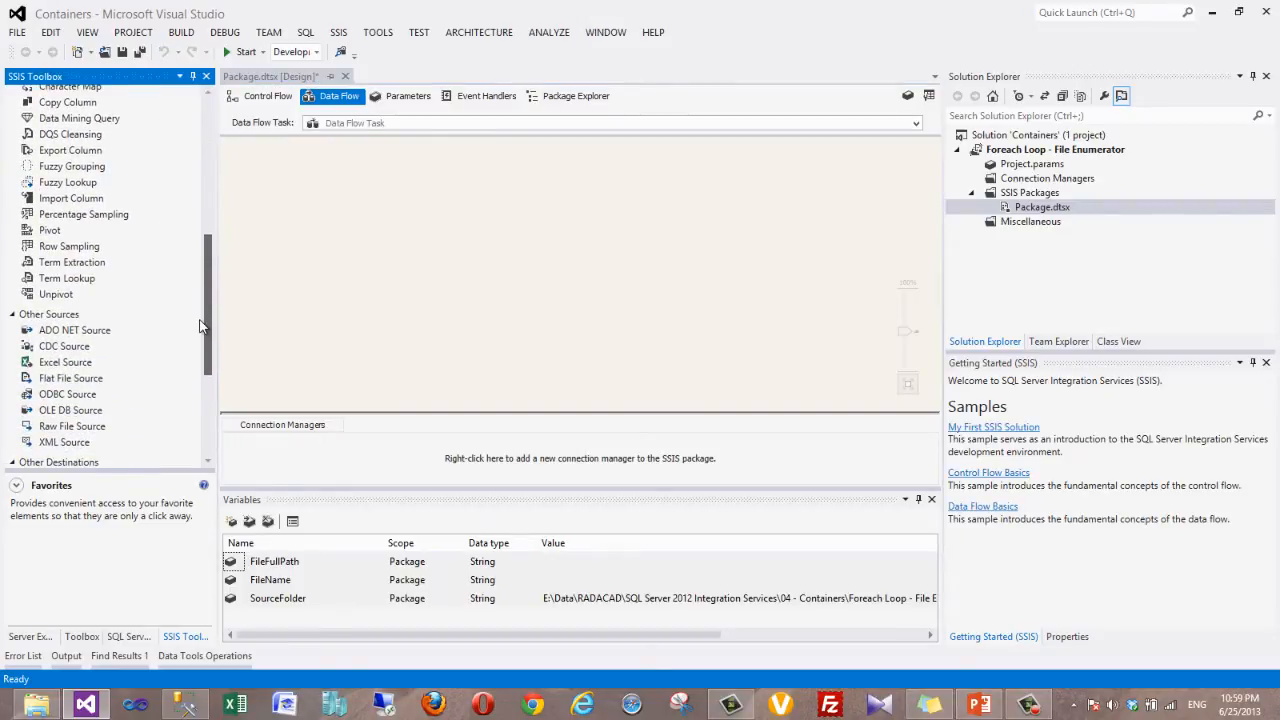
{"action": "left_click_drag", "start_coordinate": [55, 379], "coordinate": [389, 170]}
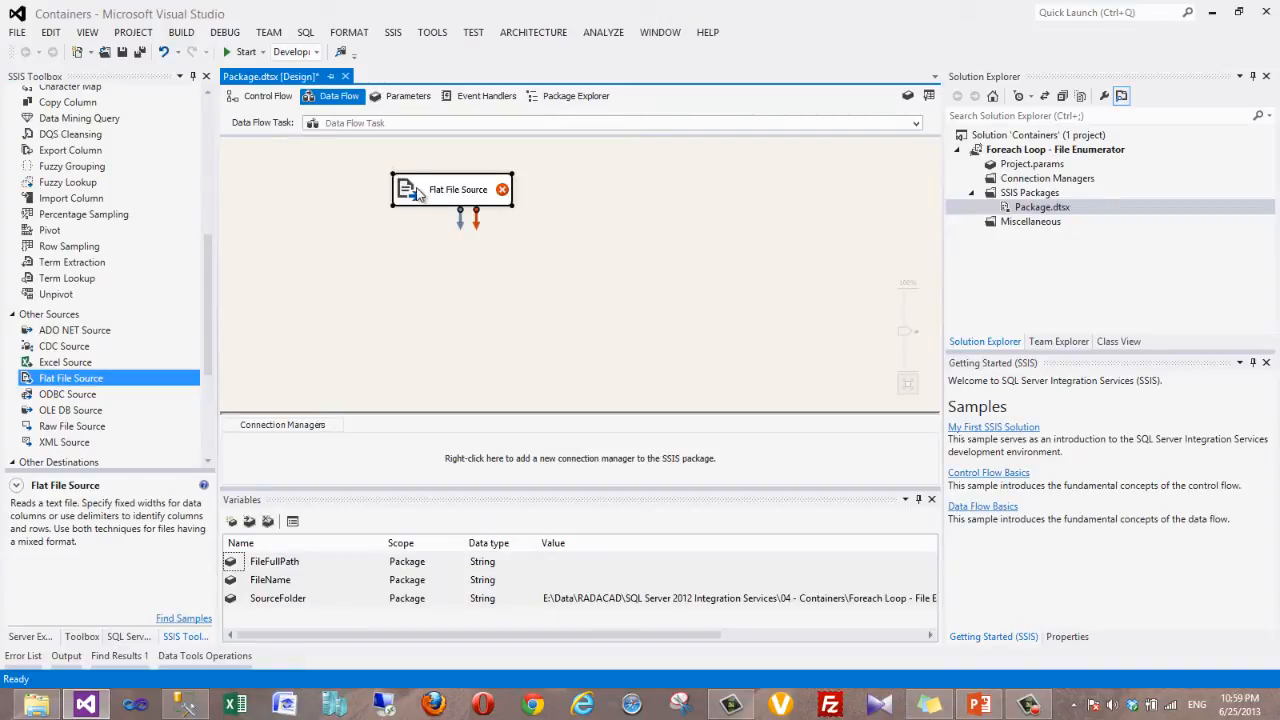
Start creating a new flat file connection manager for the Flat File Source
{"action": "double_click", "coordinate": [415, 195]}
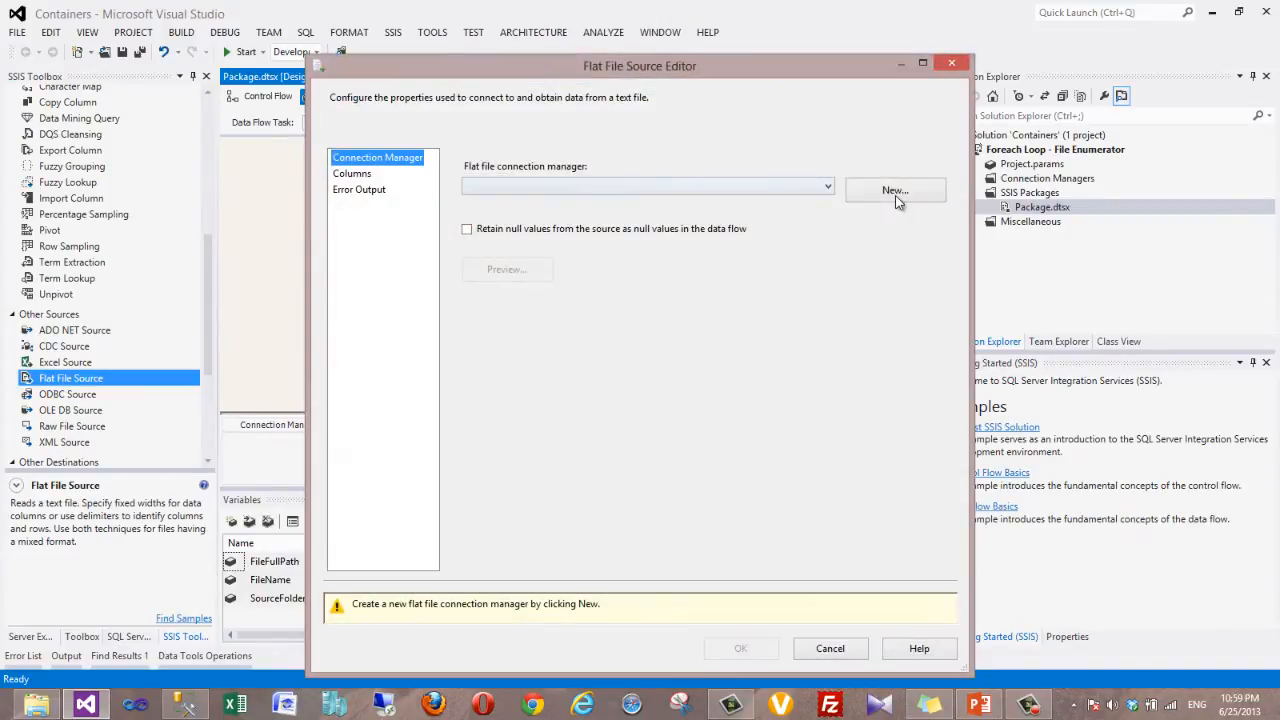
{"action": "left_click", "coordinate": [872, 199]}
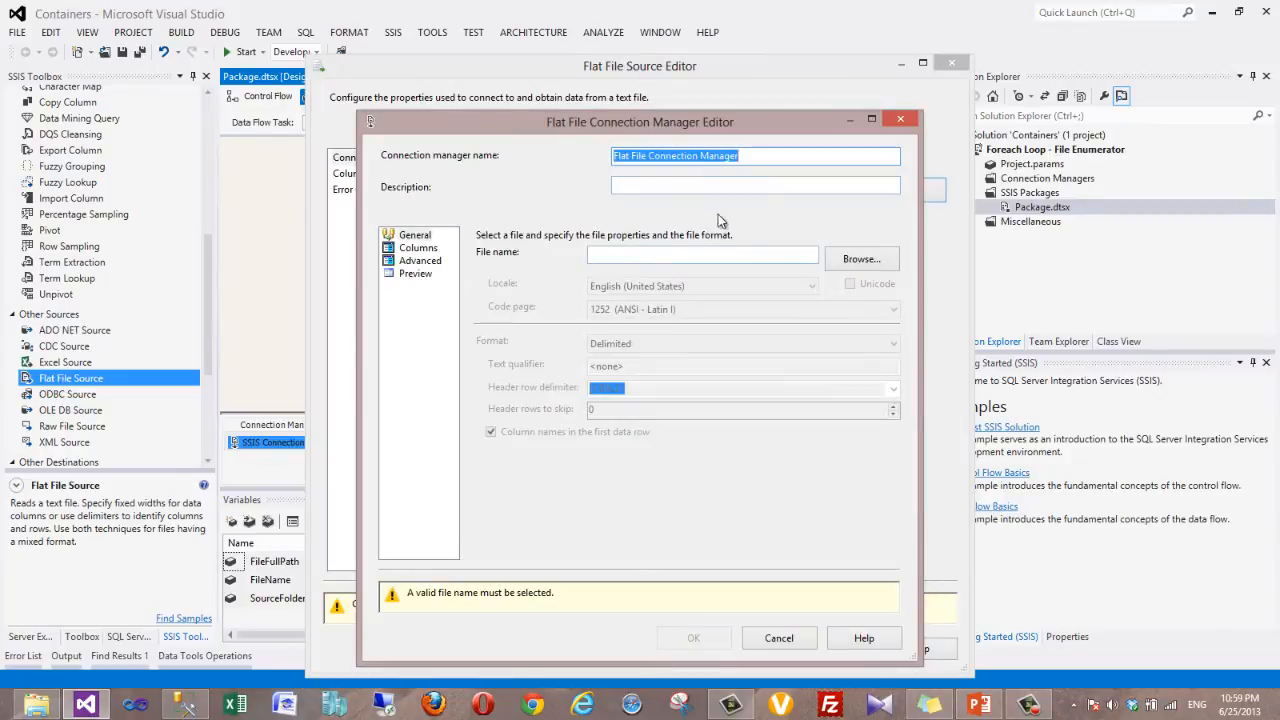
{"action": "left_click", "coordinate": [778, 640]}
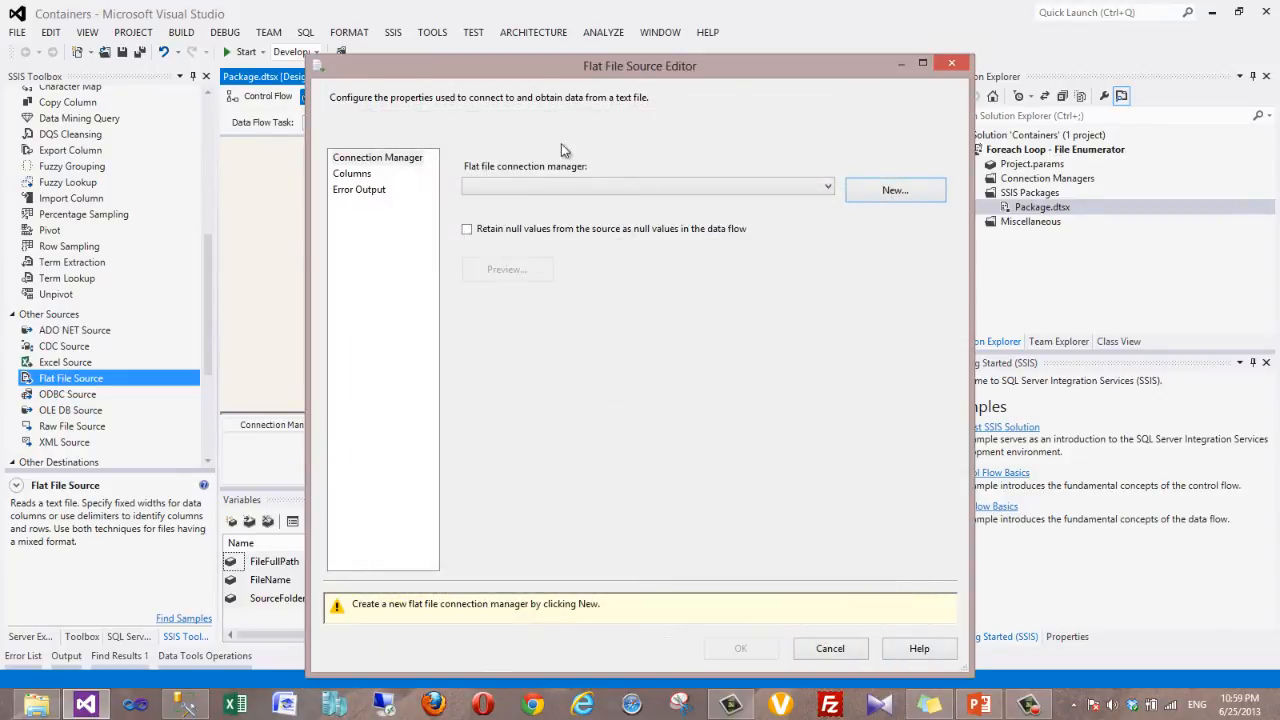
{"action": "left_click", "coordinate": [897, 194]}
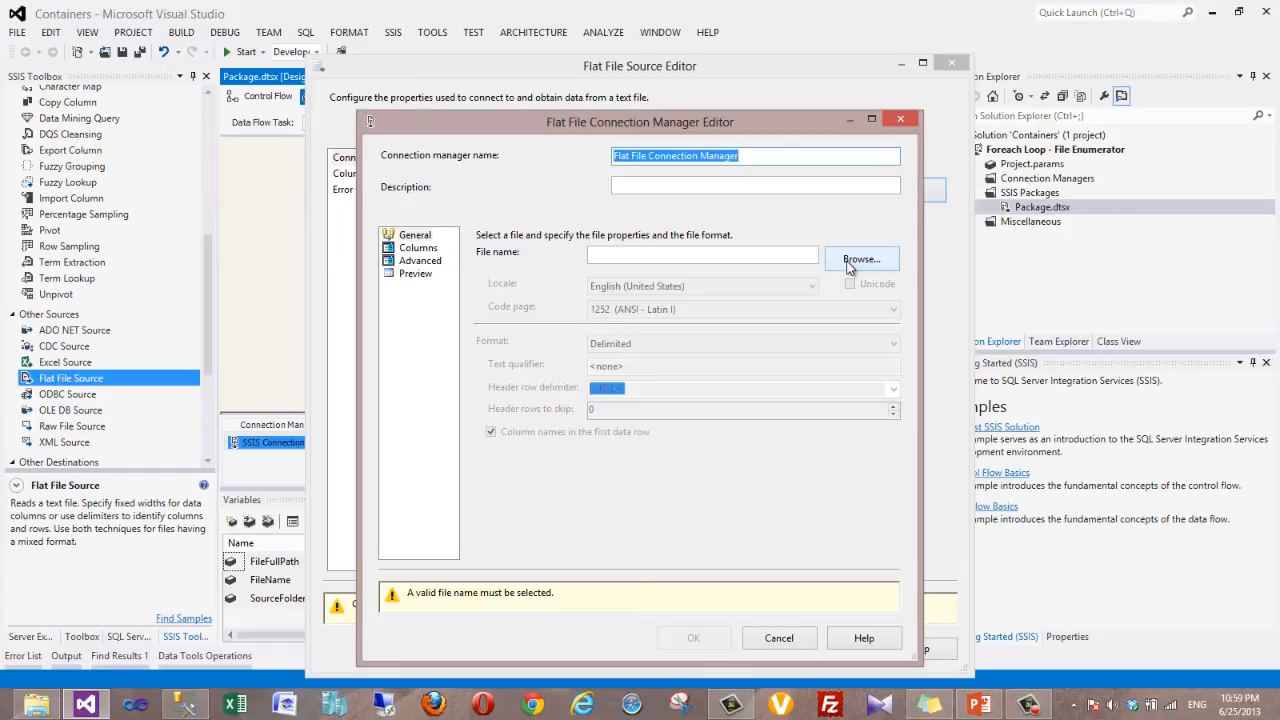
Browse the SQL Server 2012 Integration Services library to 04 - Containers\Foreach Loop - File Enumerator for the connection's file
{"action": "left_click", "coordinate": [849, 262]}
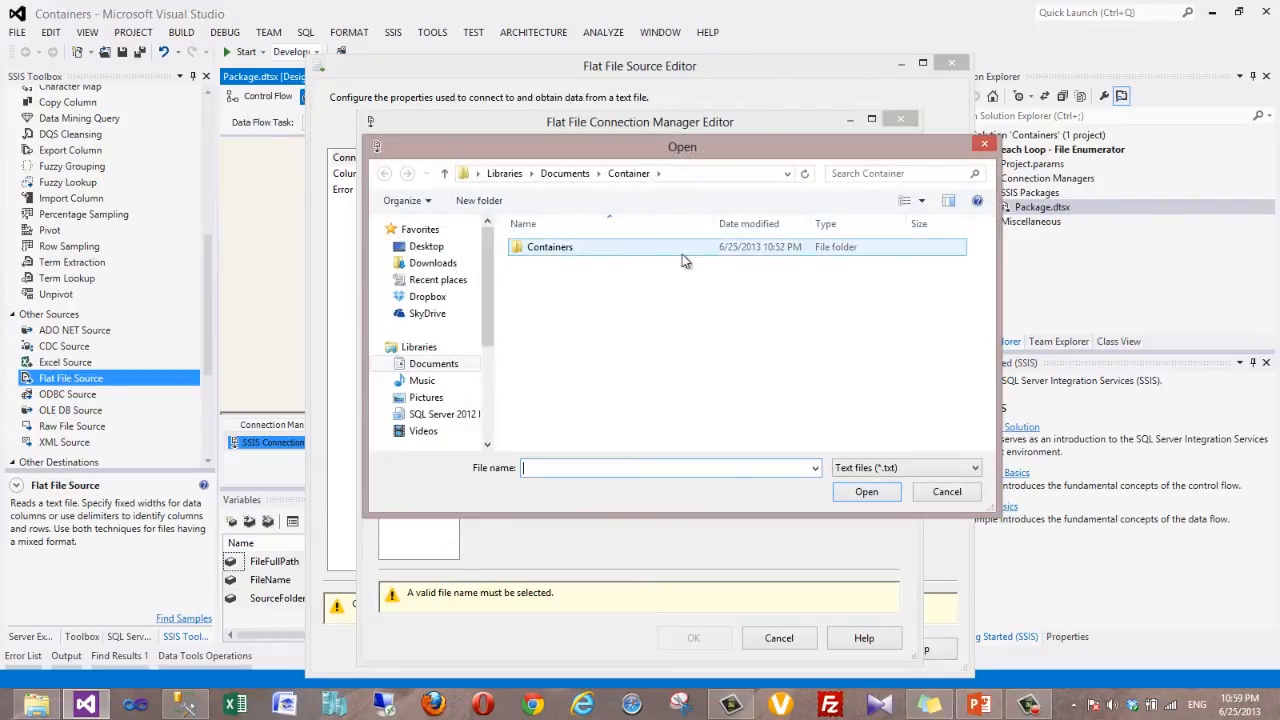
{"action": "double_click", "coordinate": [556, 256]}
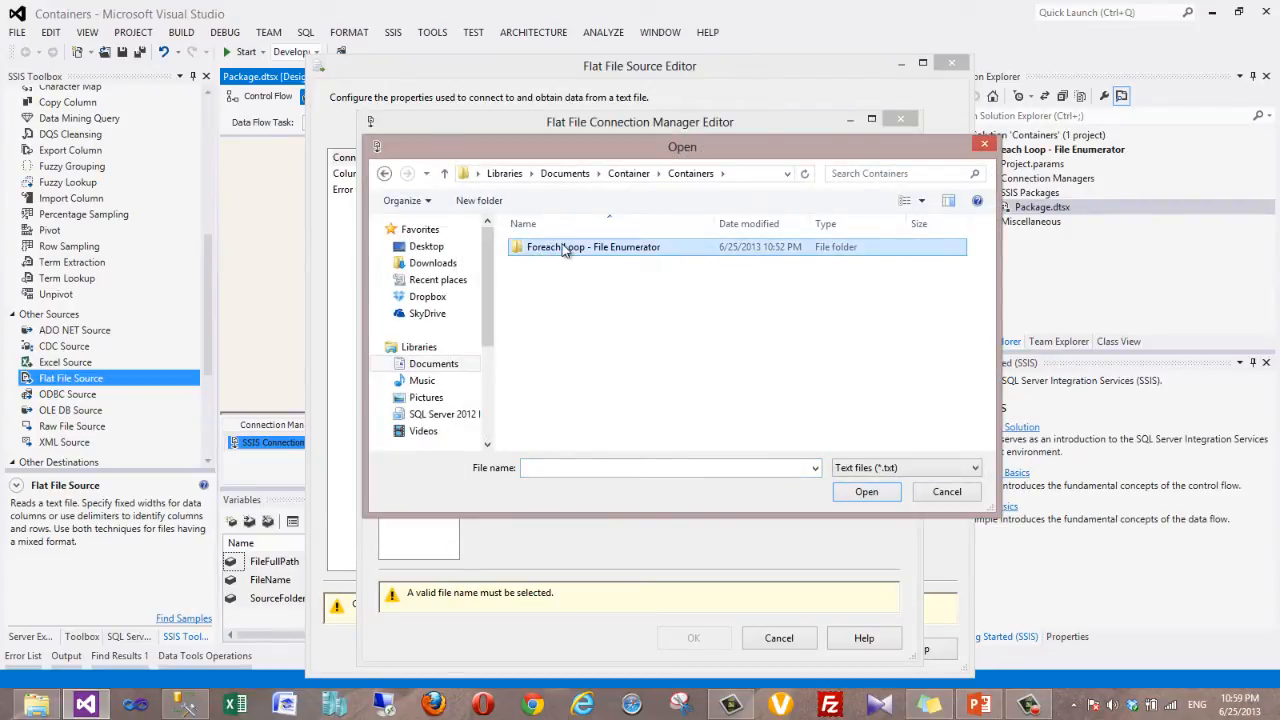
{"action": "double_click", "coordinate": [566, 258]}
{"action": "left_click", "coordinate": [440, 414]}
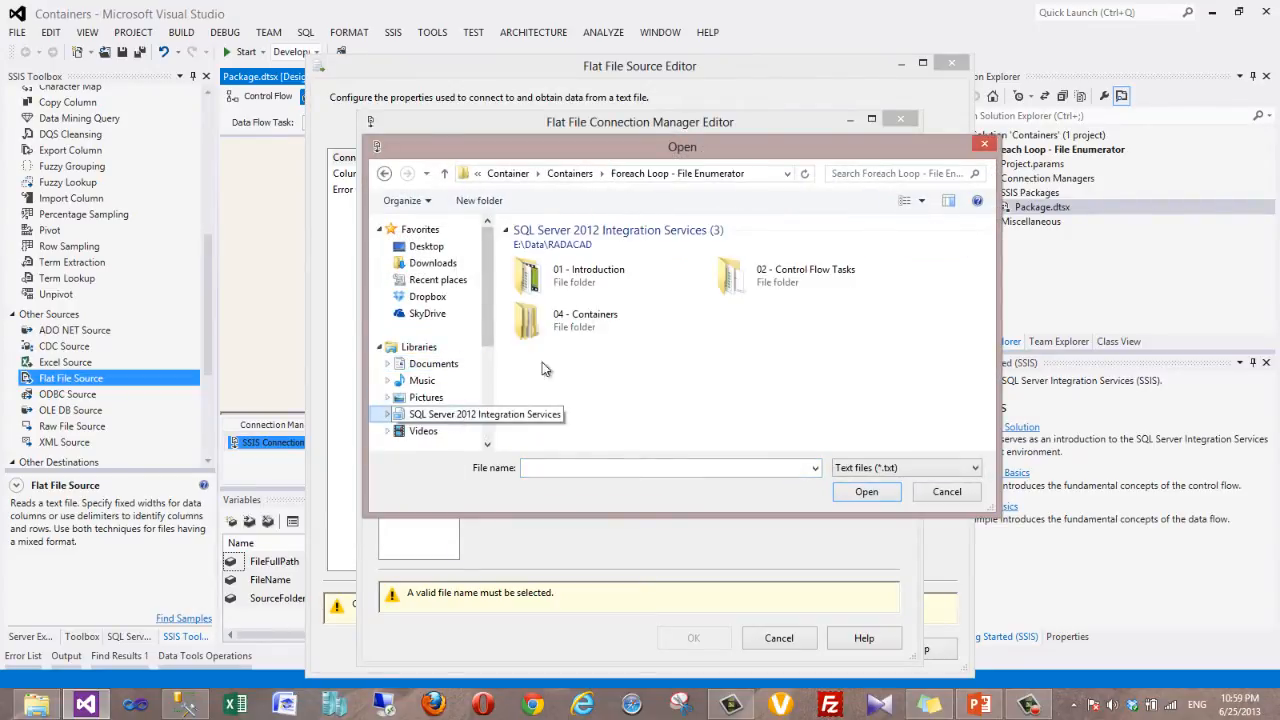
{"action": "double_click", "coordinate": [557, 331]}
{"action": "double_click", "coordinate": [565, 256]}
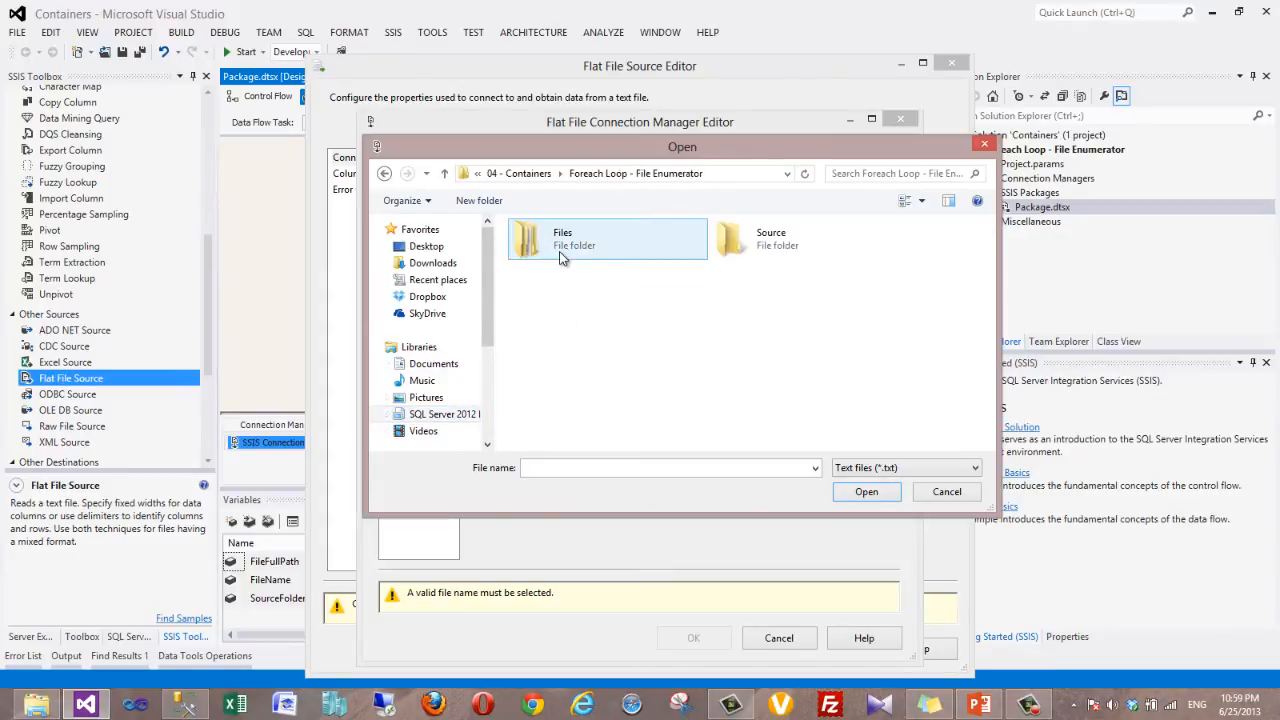
List CSV files in the Files\Source Files folder and choose Customers_1.csv as the connection's file
{"action": "double_click", "coordinate": [771, 250]}
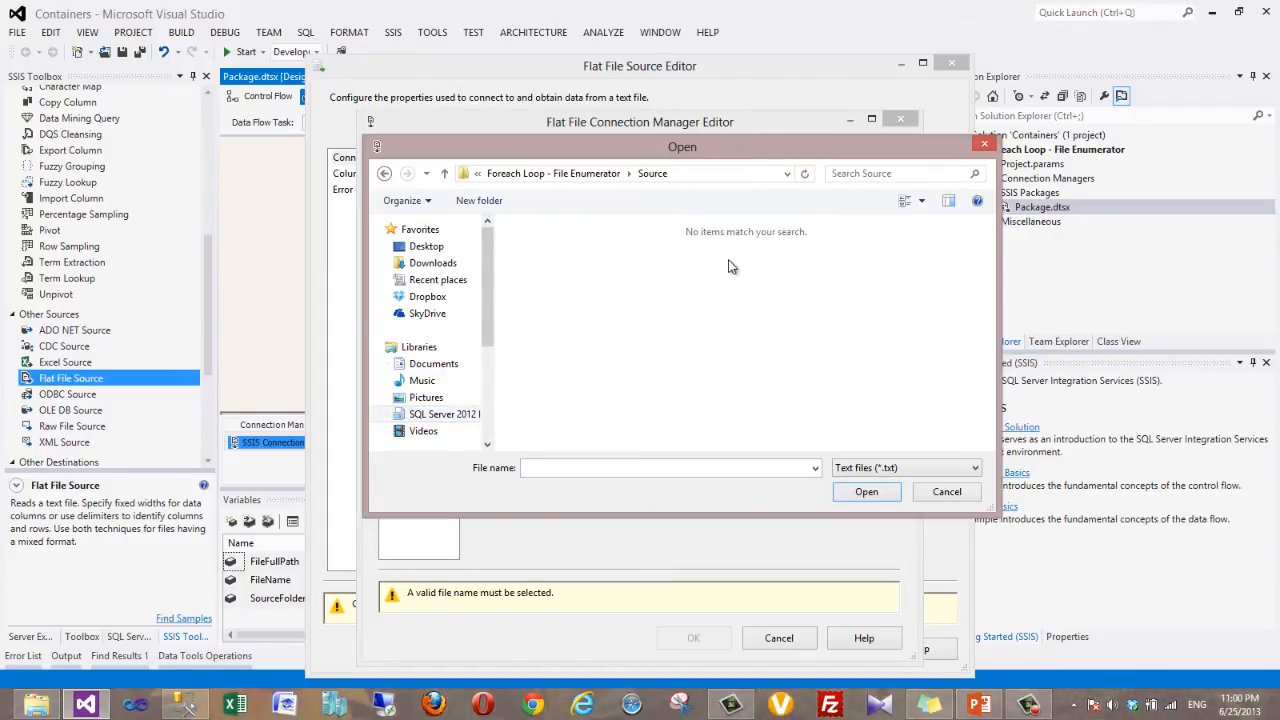
{"action": "key", "text": "alt+Left"}
{"action": "double_click", "coordinate": [600, 259]}
{"action": "double_click", "coordinate": [766, 238]}
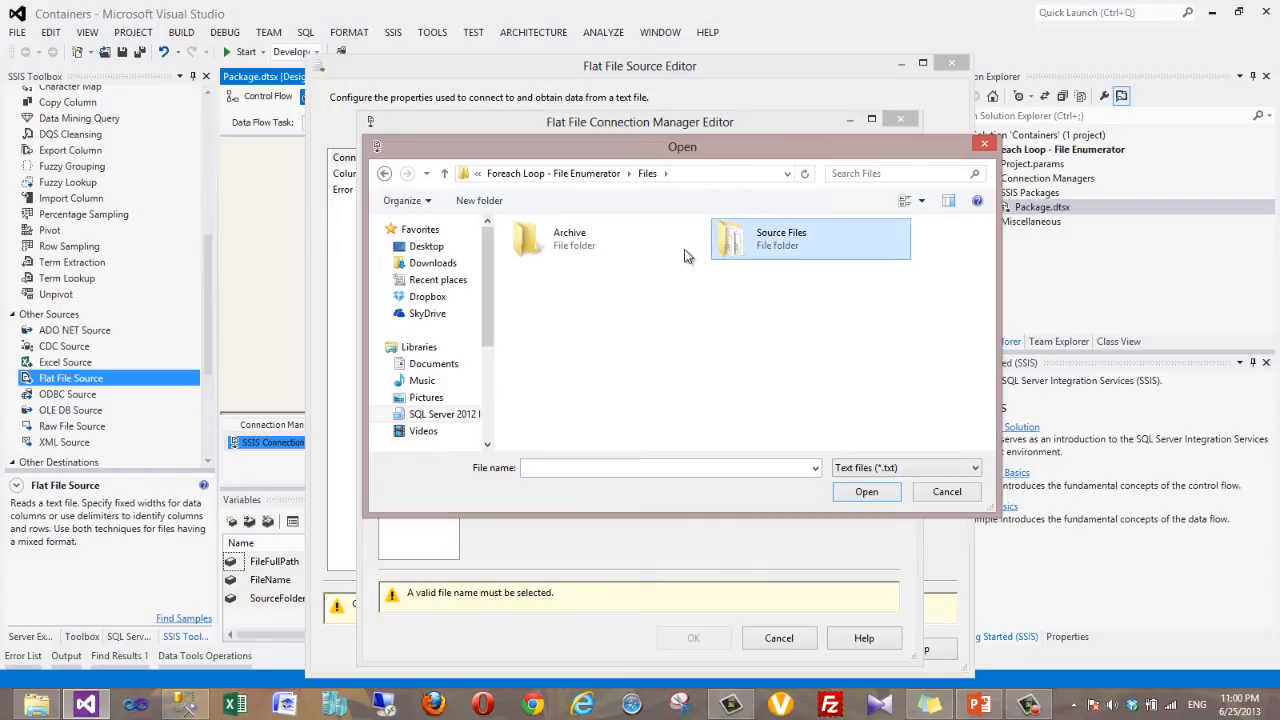
{"action": "left_click", "coordinate": [848, 467]}
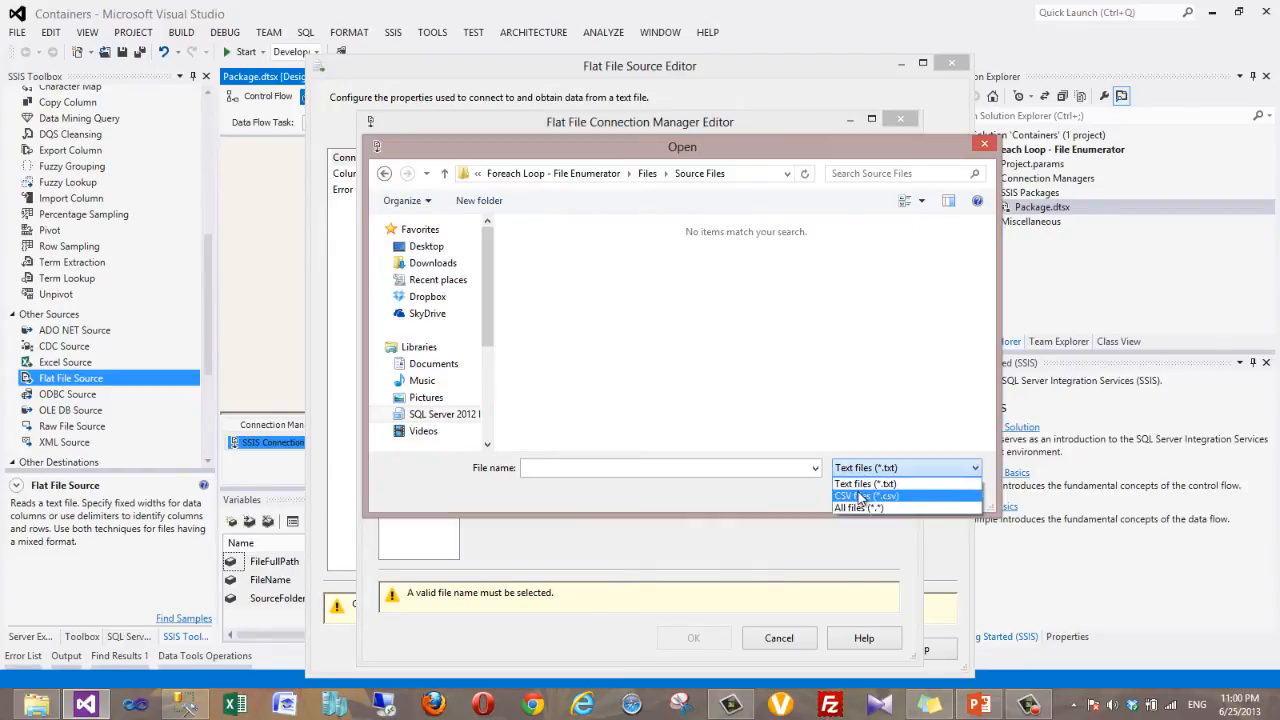
{"action": "left_click", "coordinate": [870, 507]}
{"action": "left_click", "coordinate": [560, 250]}
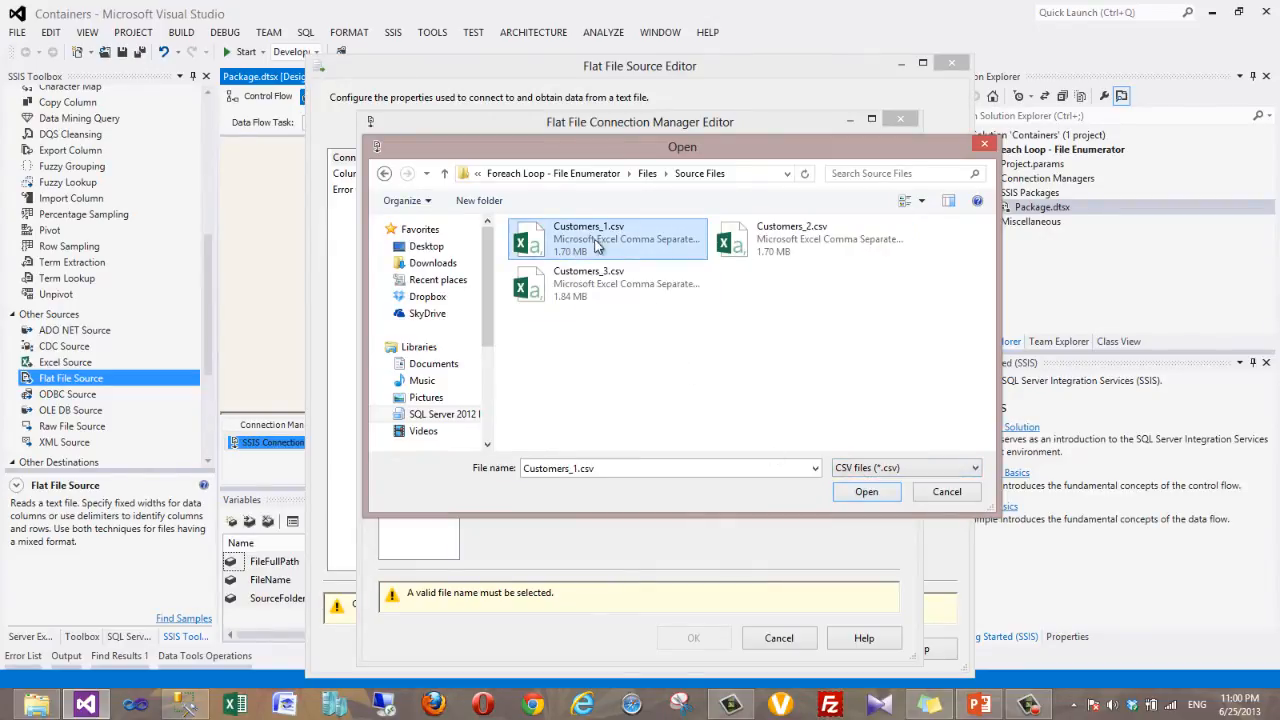
{"action": "left_click", "coordinate": [866, 491]}
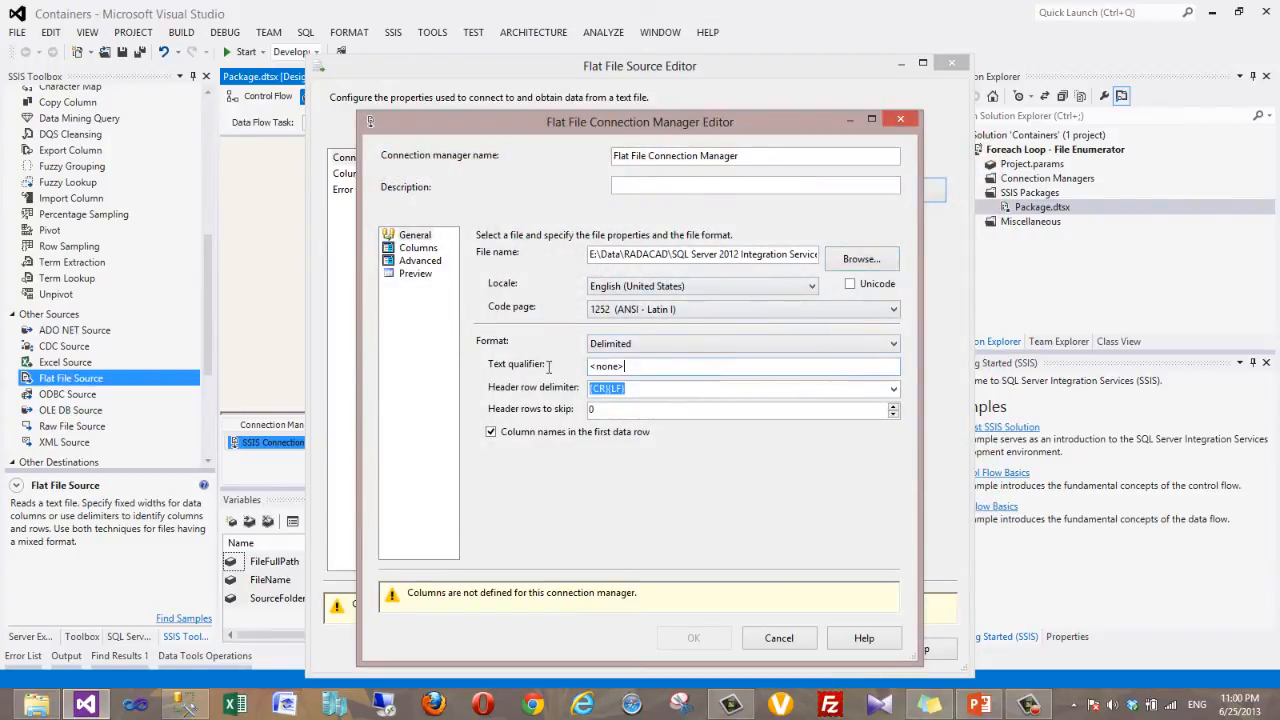
Set the connection's text qualifier to a double quotation mark, check the column preview, and accept the connection manager
{"action": "left_click_drag", "start_coordinate": [655, 368], "coordinate": [497, 372]}
{"action": "type", "text": "\""}
{"action": "left_click", "coordinate": [410, 250]}
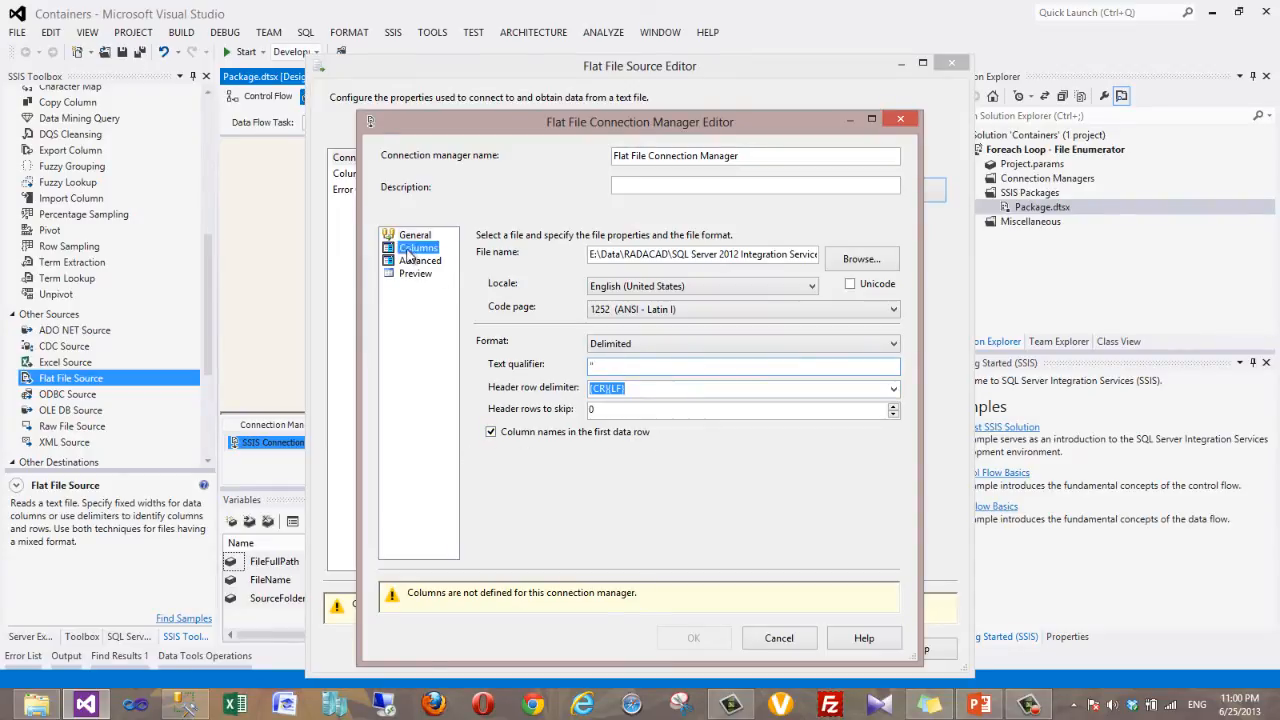
{"action": "left_click_drag", "start_coordinate": [508, 514], "coordinate": [479, 505]}
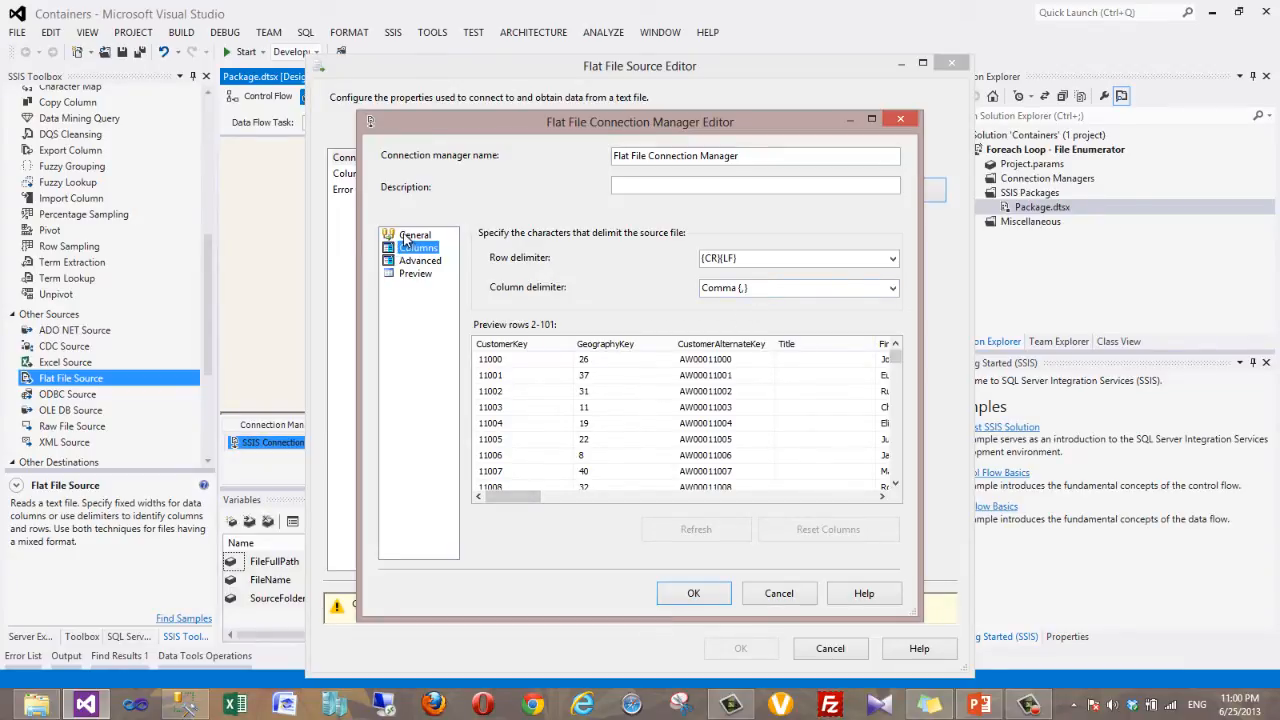
{"action": "left_click", "coordinate": [693, 593]}
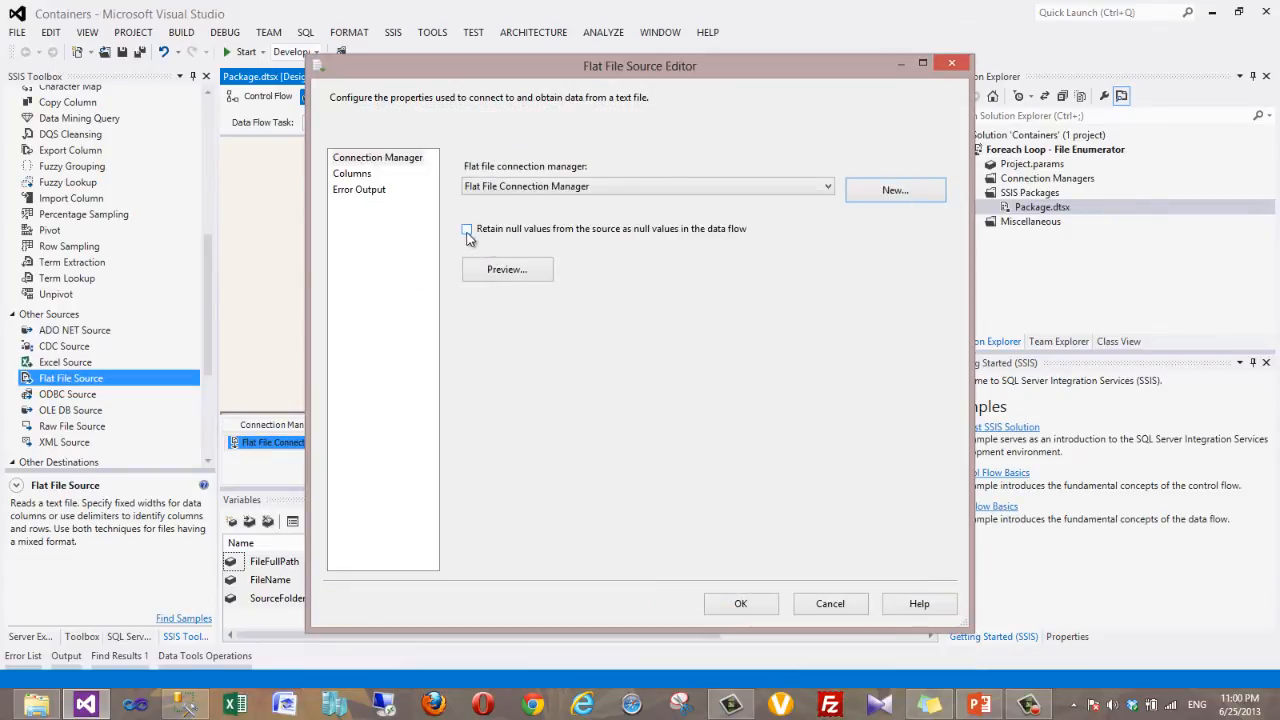
Retain null values from the source in the Flat File Source, and preview its sample data before accepting the editor
{"action": "left_click", "coordinate": [467, 231]}
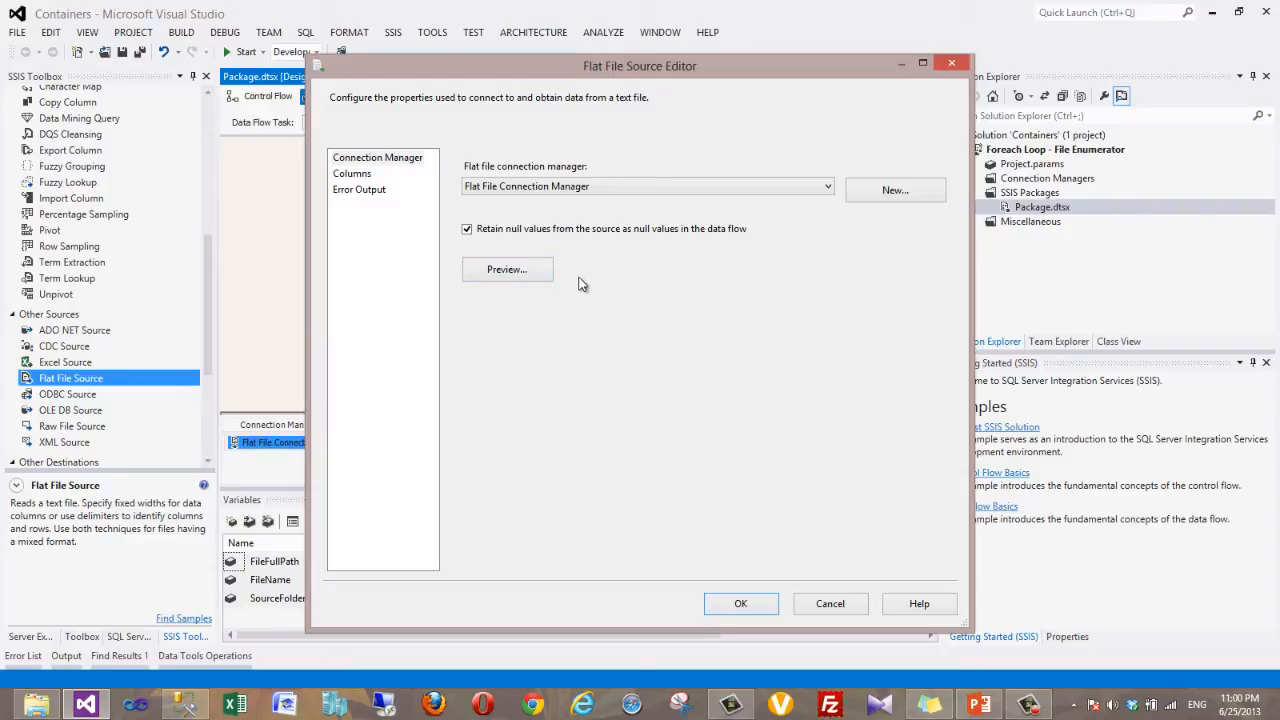
{"action": "left_click", "coordinate": [504, 270]}
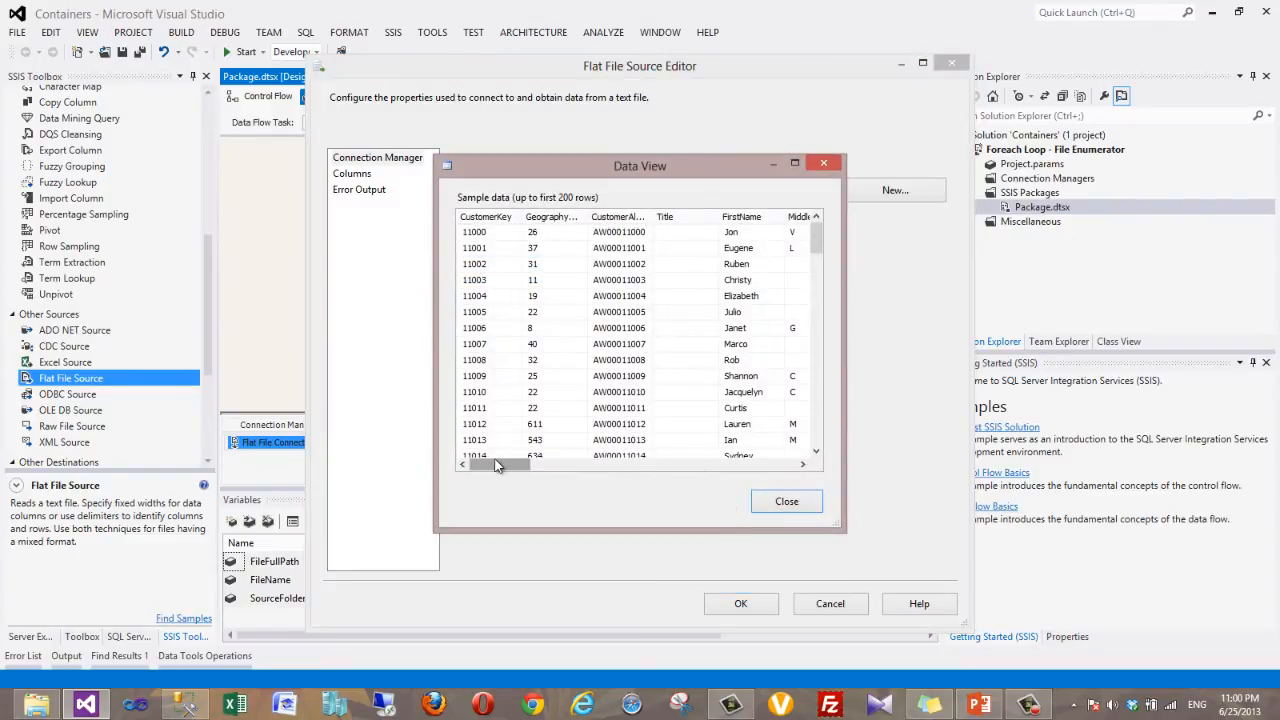
{"action": "left_click_drag", "start_coordinate": [497, 465], "coordinate": [765, 465]}
{"action": "left_click_drag", "start_coordinate": [813, 231], "coordinate": [820, 422]}
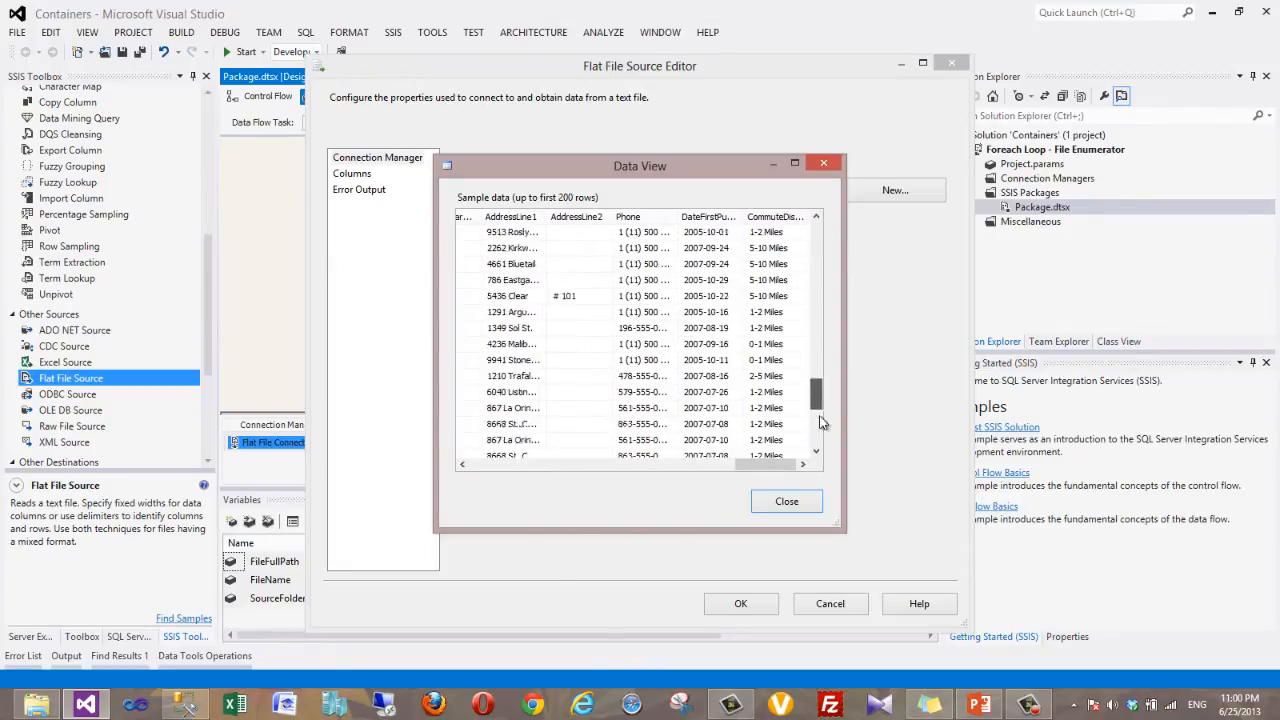
{"action": "left_click", "coordinate": [778, 503]}
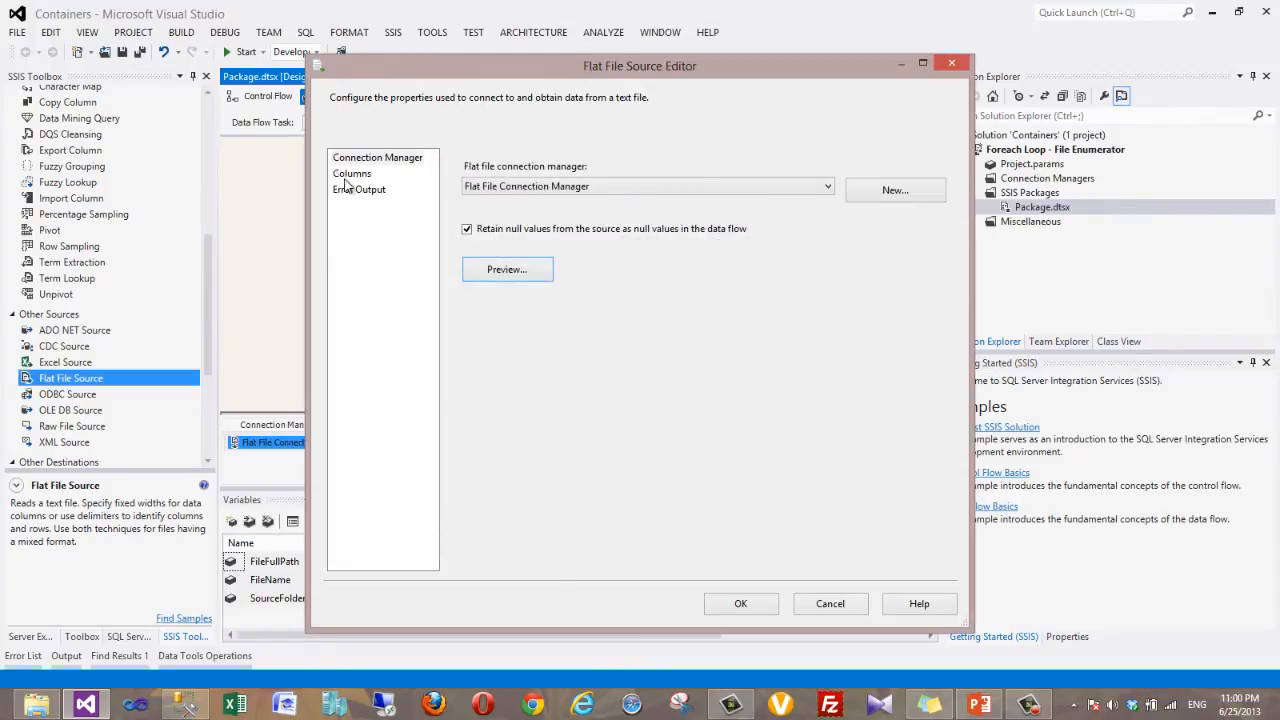
{"action": "left_click", "coordinate": [732, 603]}
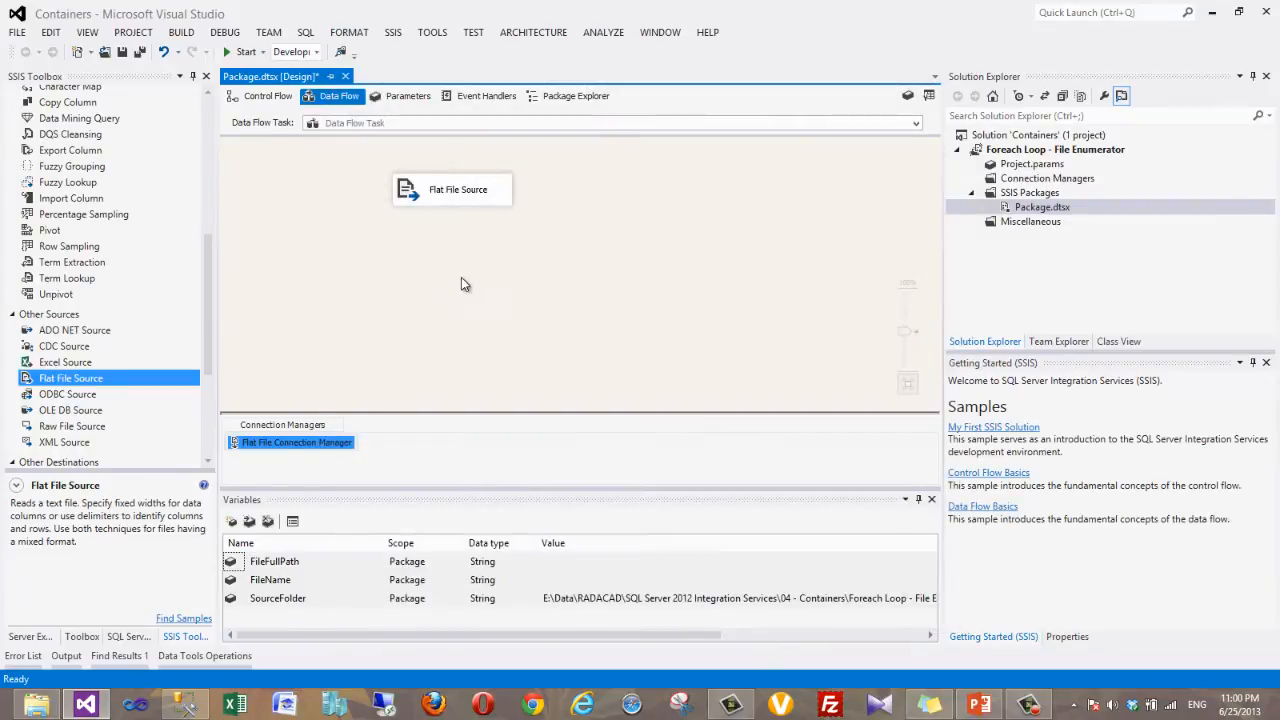
Switch to SQL Server Management Studio and examine the columns of dbo.Customer in RADACAD-SSIS-SampleDB, including SourceFile
{"action": "left_click", "coordinate": [335, 219]}
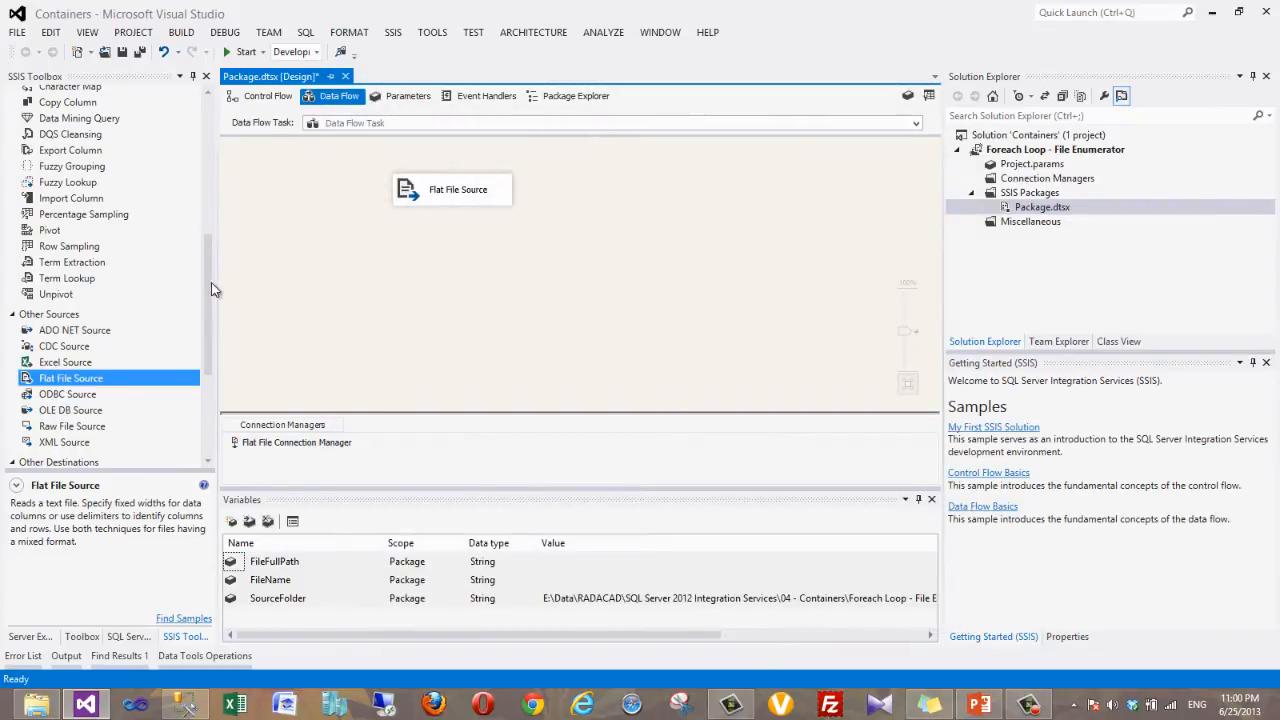
{"action": "left_click_drag", "start_coordinate": [209, 290], "coordinate": [209, 250]}
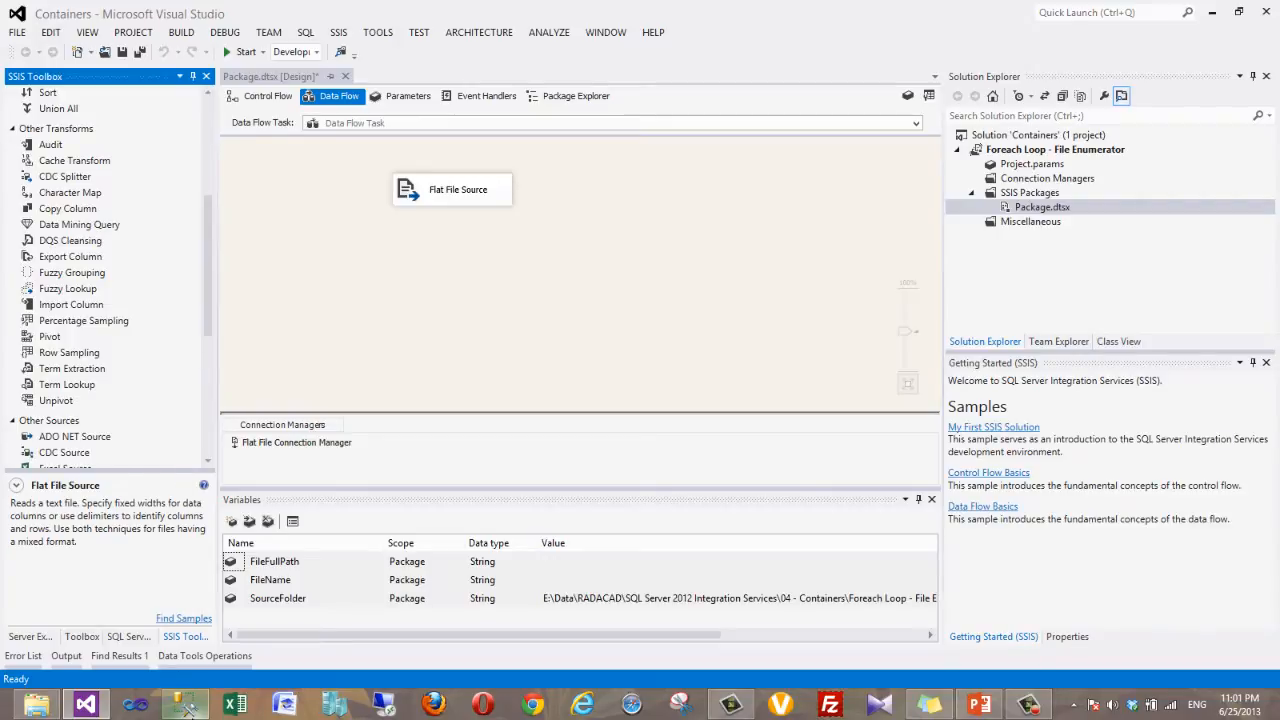
{"action": "left_click", "coordinate": [185, 705]}
{"action": "left_click", "coordinate": [76, 413]}
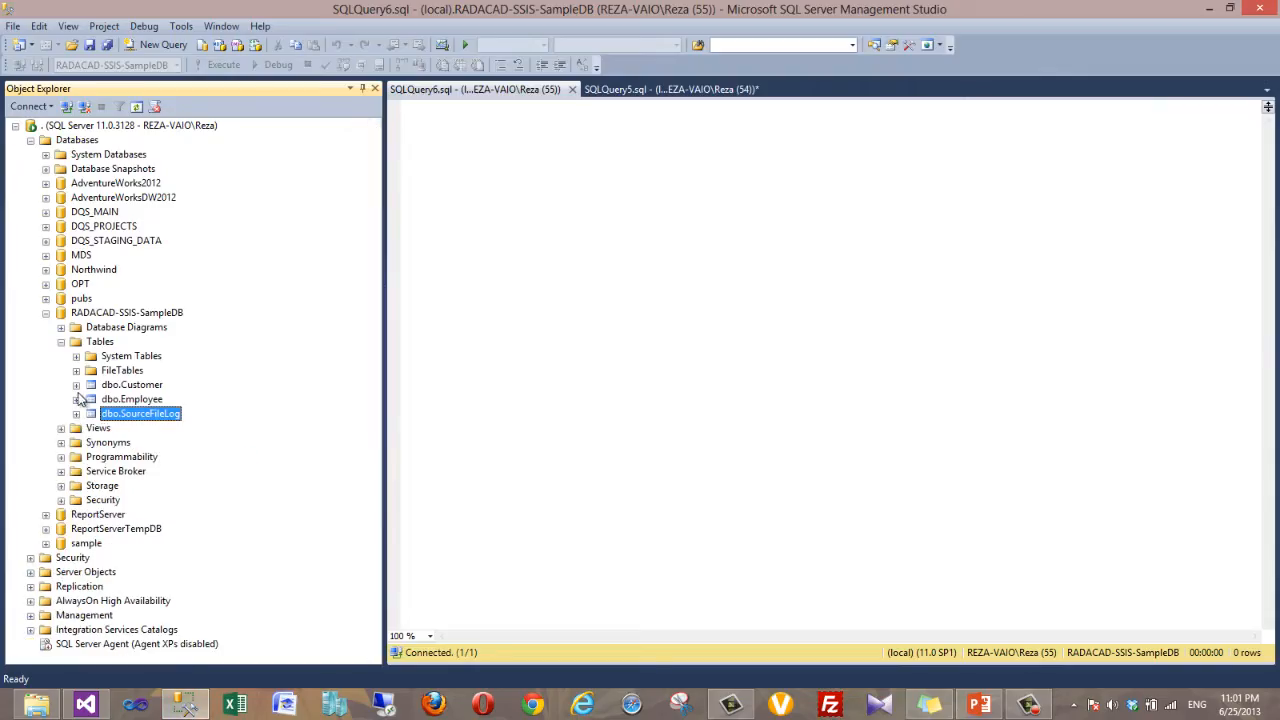
{"action": "left_click", "coordinate": [76, 384]}
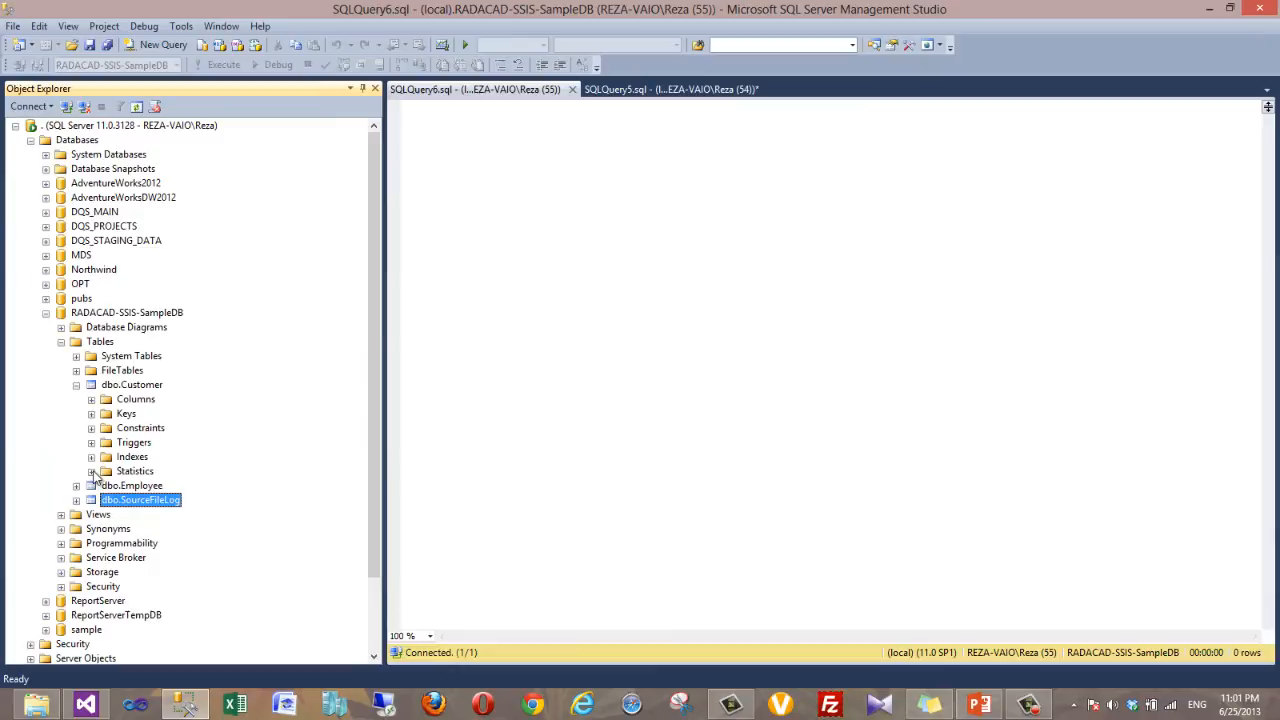
{"action": "left_click", "coordinate": [91, 399]}
{"action": "scroll", "coordinate": [349, 373], "scroll_direction": "down", "scroll_amount": 5}
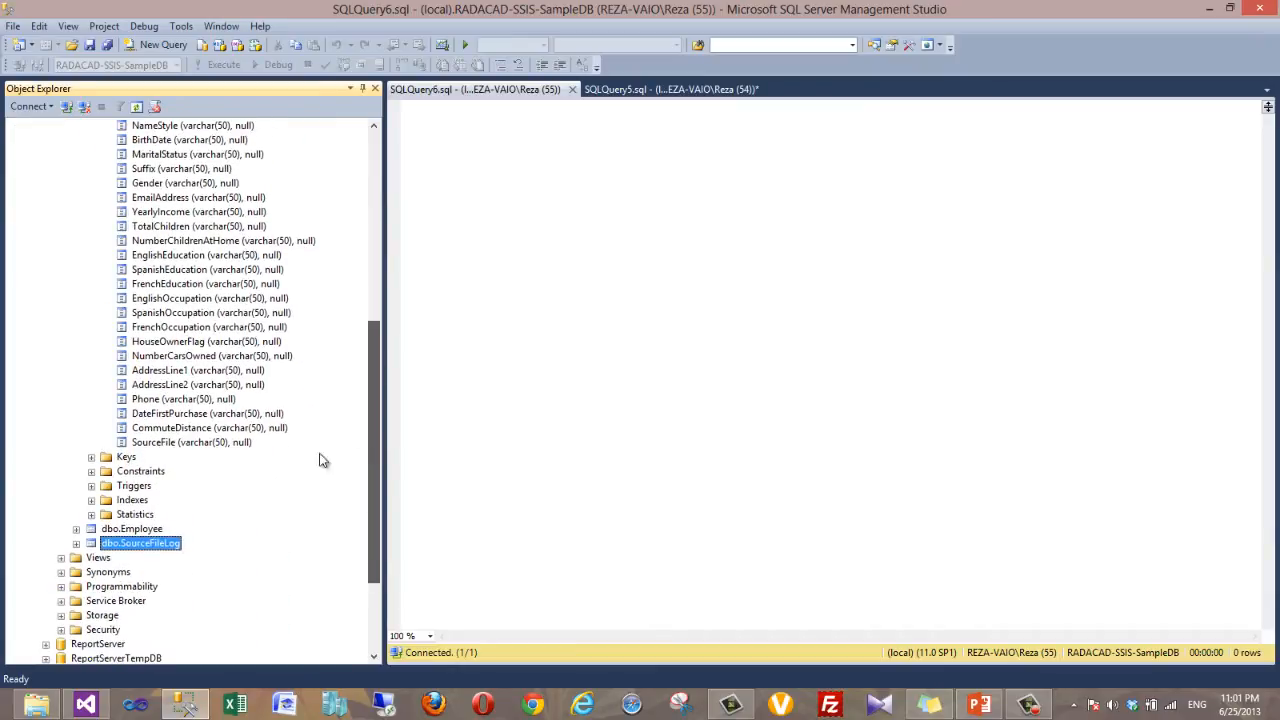
{"action": "left_click", "coordinate": [165, 442]}
{"action": "left_click_drag", "start_coordinate": [379, 434], "coordinate": [376, 357]}
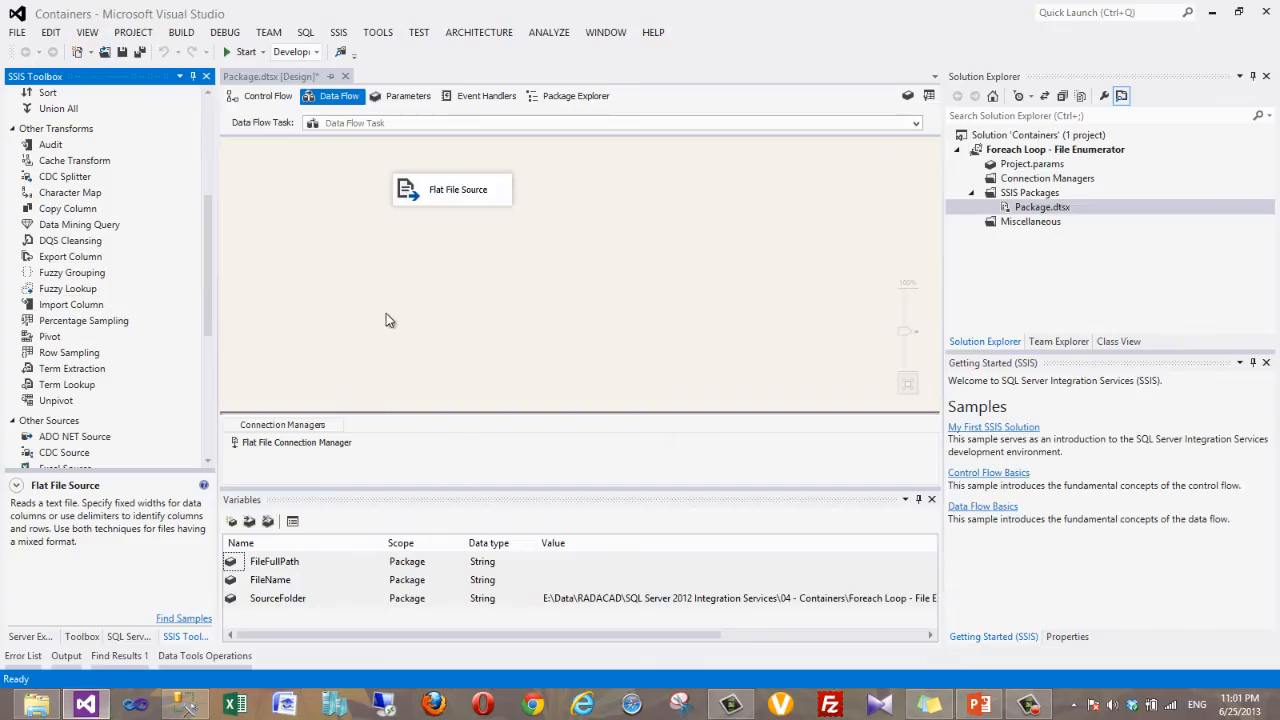
Back in Visual Studio, add a Derived Column below the Flat File Source and connect the source's output to it
{"action": "left_click", "coordinate": [389, 320]}
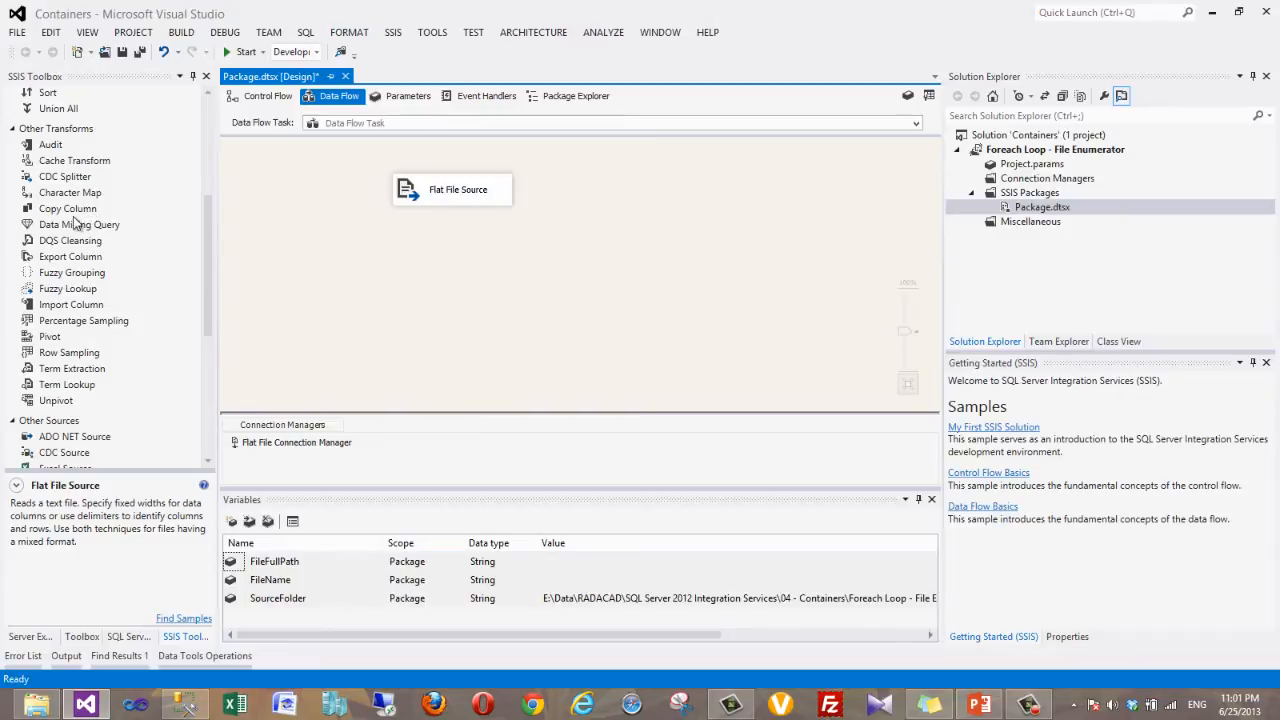
{"action": "left_click_drag", "start_coordinate": [210, 285], "coordinate": [209, 211]}
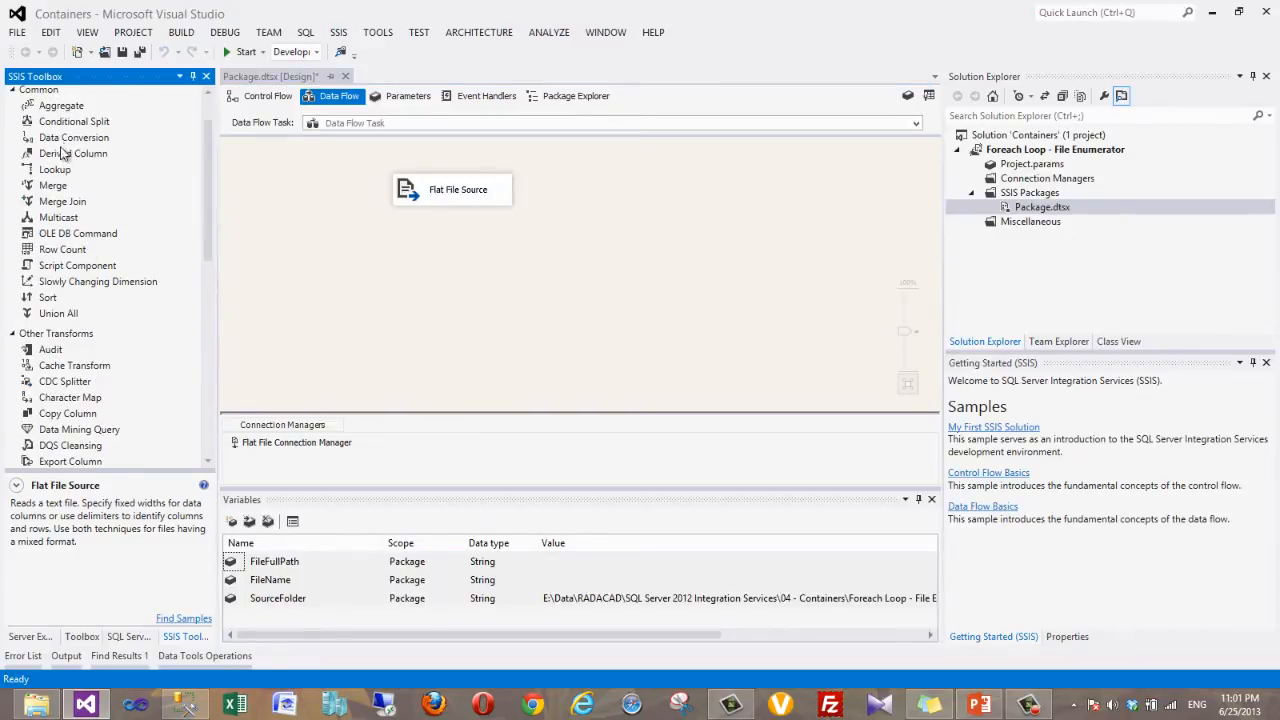
{"action": "left_click_drag", "start_coordinate": [62, 152], "coordinate": [452, 274]}
{"action": "left_click", "coordinate": [432, 205]}
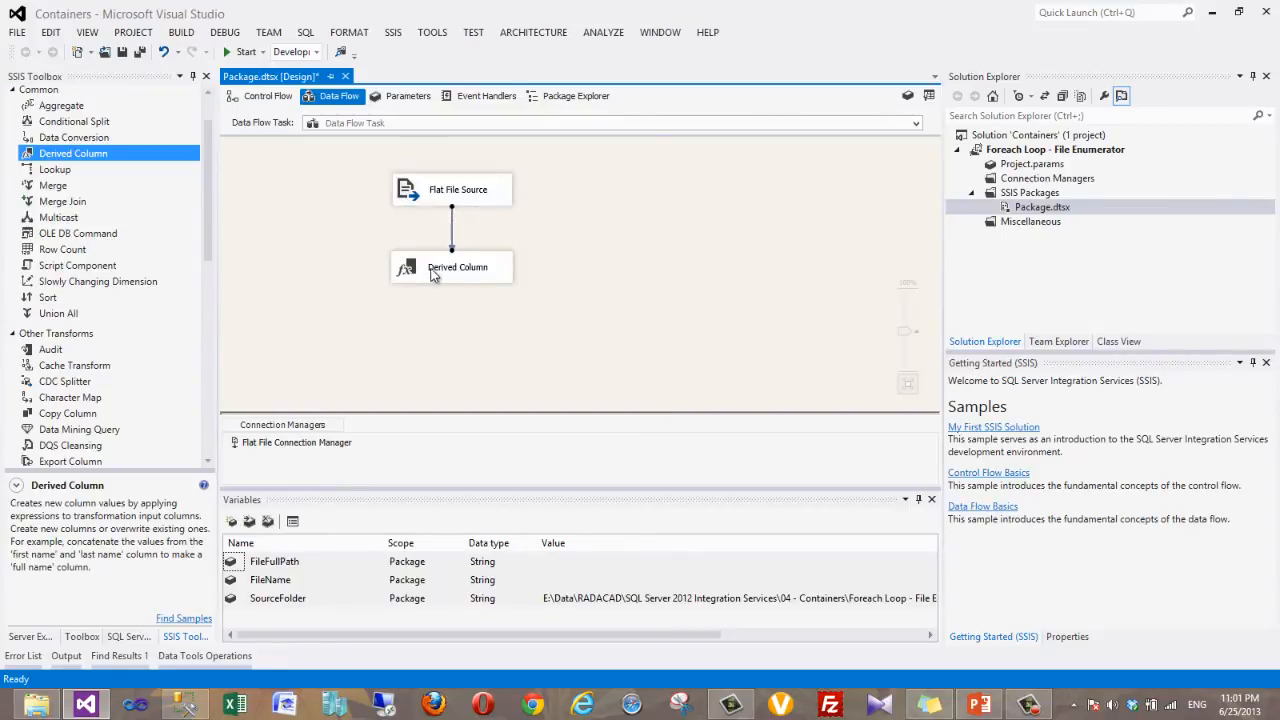
Add a new column named SourceFile with the expression @[User::FileName] to the Derived Column transformation
{"action": "double_click", "coordinate": [433, 275]}
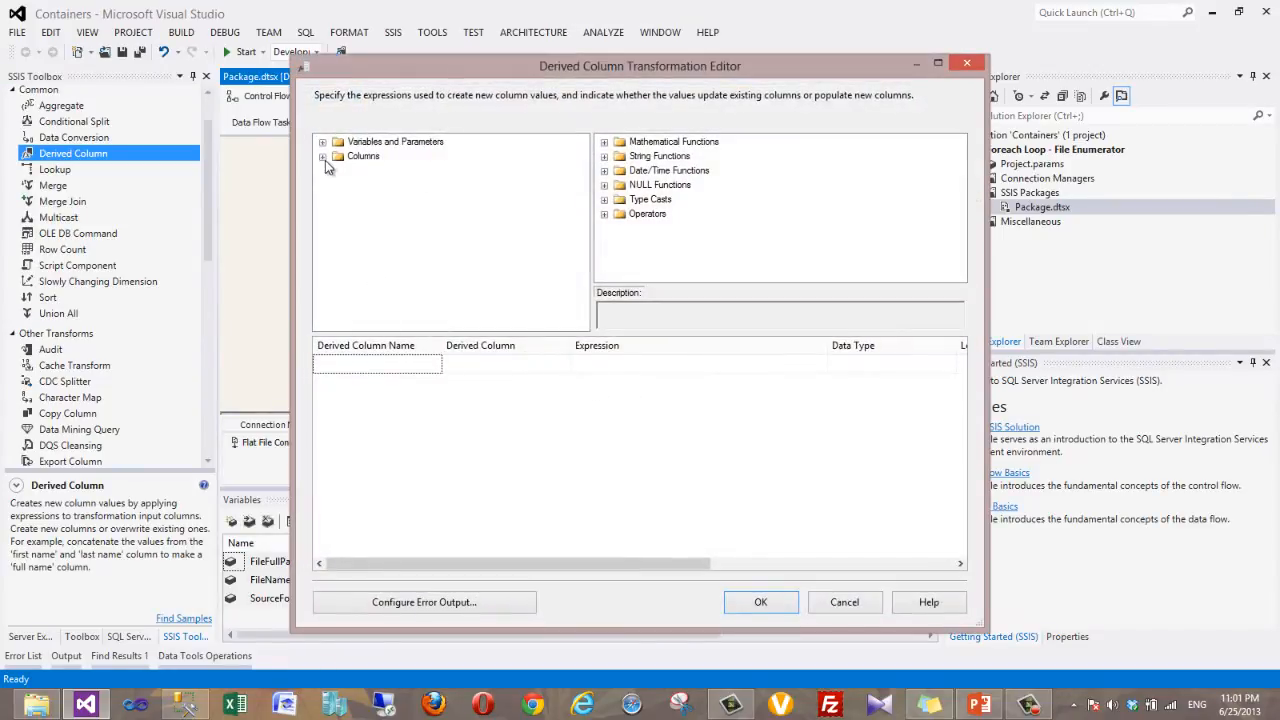
{"action": "left_click", "coordinate": [323, 157]}
{"action": "left_click", "coordinate": [322, 142]}
{"action": "left_click", "coordinate": [322, 142]}
{"action": "left_click", "coordinate": [398, 186]}
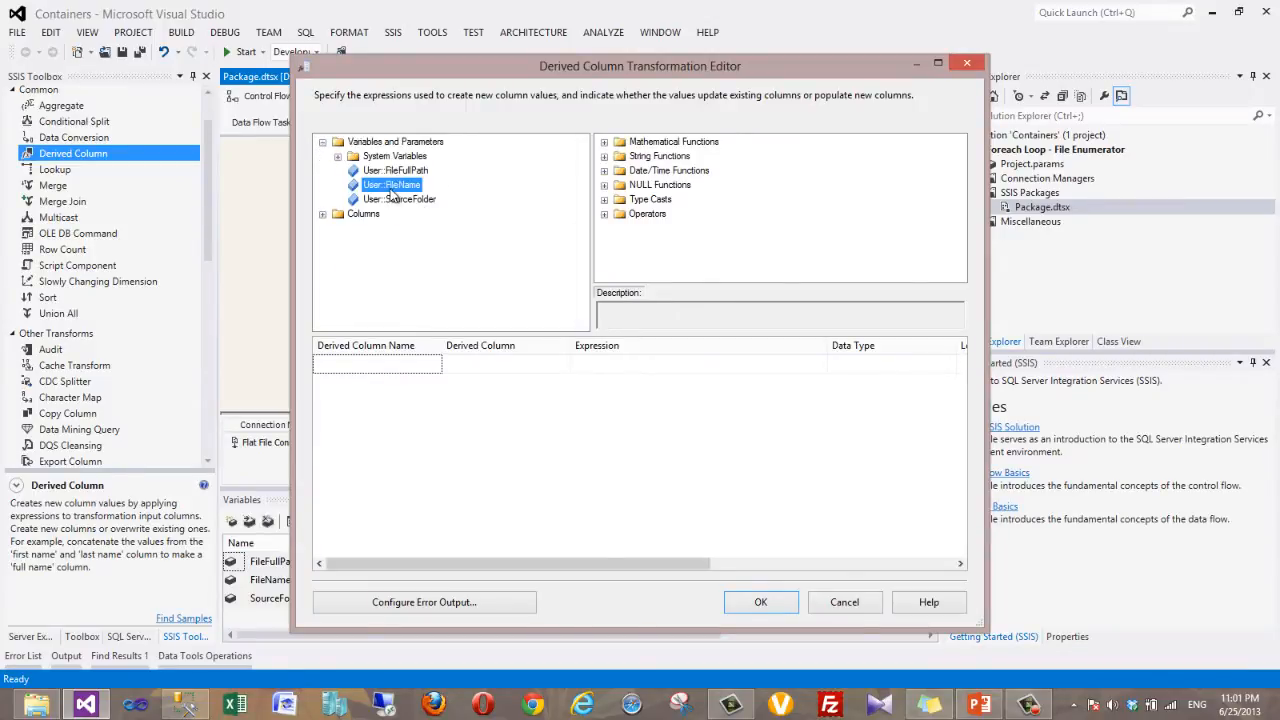
{"action": "left_click_drag", "start_coordinate": [378, 190], "coordinate": [608, 380]}
{"action": "left_click_drag", "start_coordinate": [421, 366], "coordinate": [300, 371]}
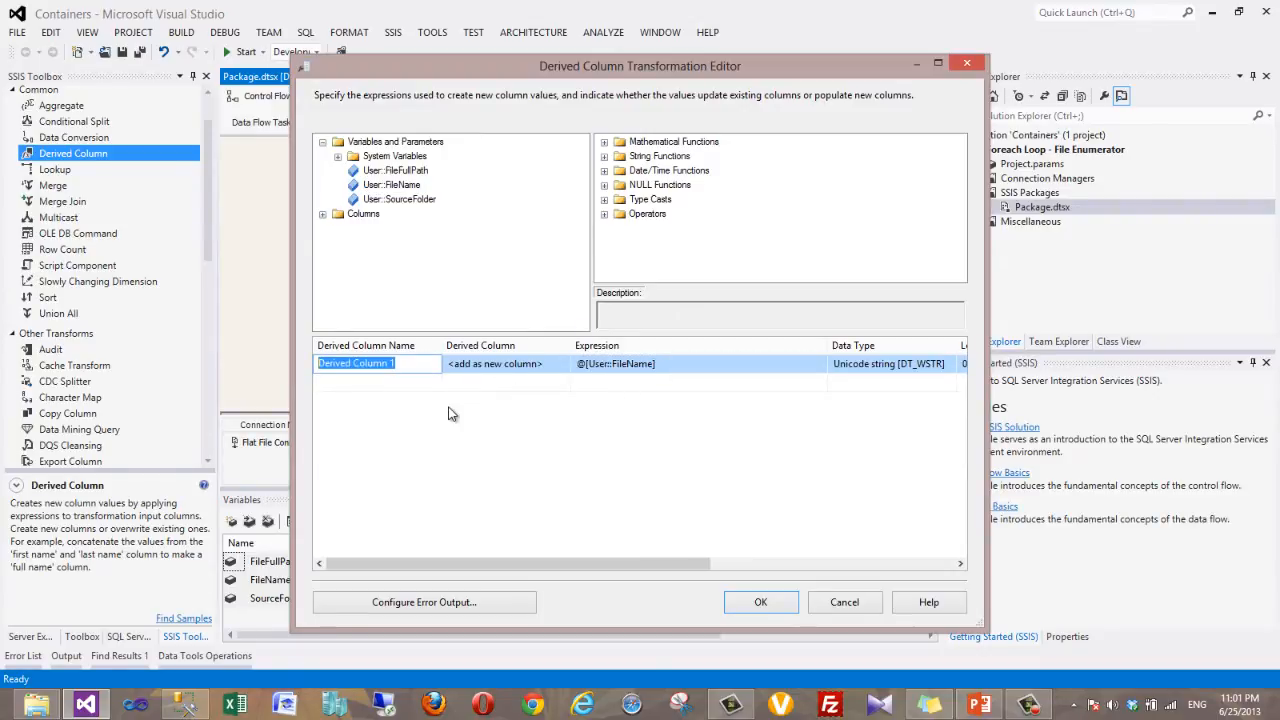
{"action": "type", "text": "S"}
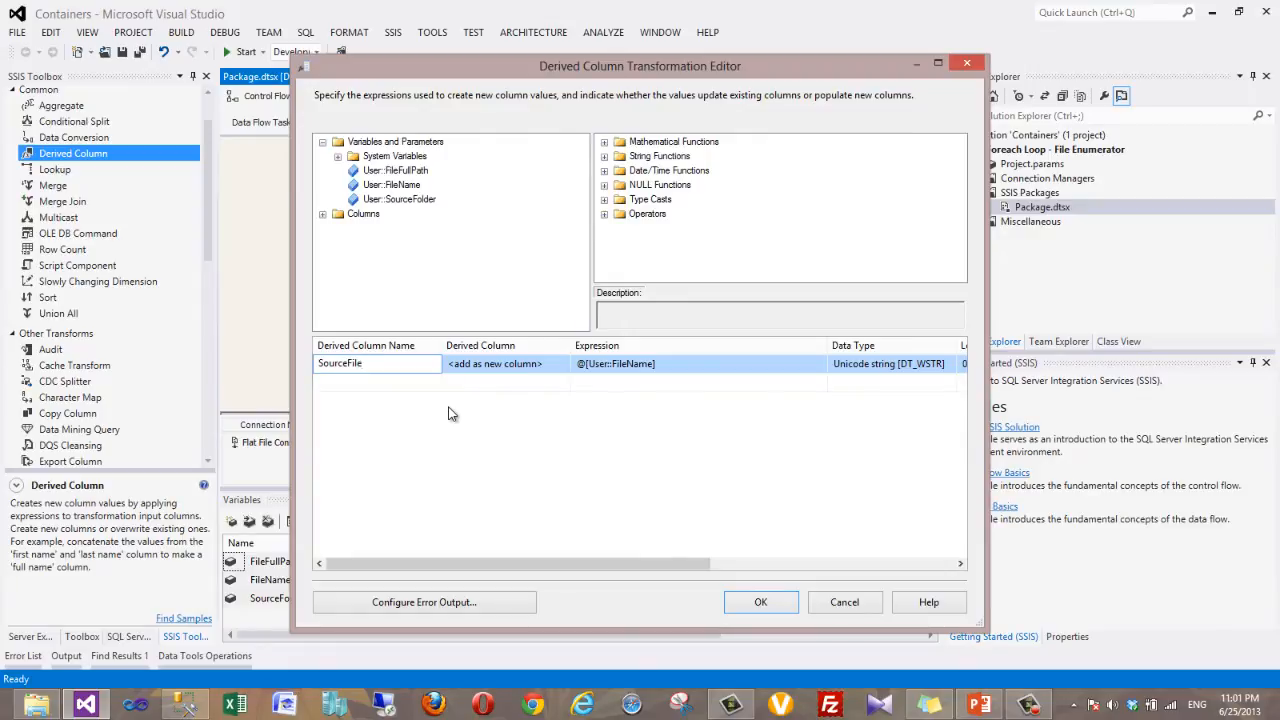
{"action": "type", "text": "ourceFile"}
{"action": "key", "text": "Return"}
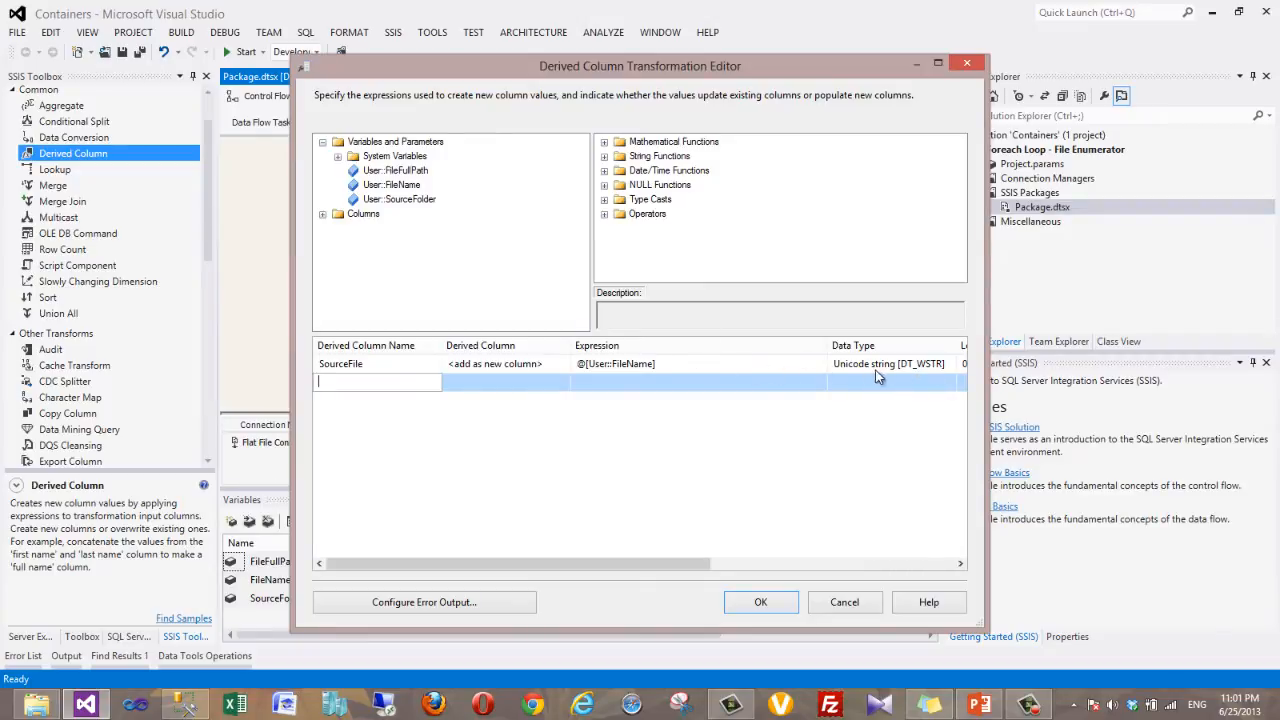
Cast the SourceFile expression to a non-Unicode string with (DT_STR, 50, 1252) in front of @[User::FileName]
{"action": "left_click", "coordinate": [604, 199]}
{"action": "left_click_drag", "start_coordinate": [965, 194], "coordinate": [964, 220]}
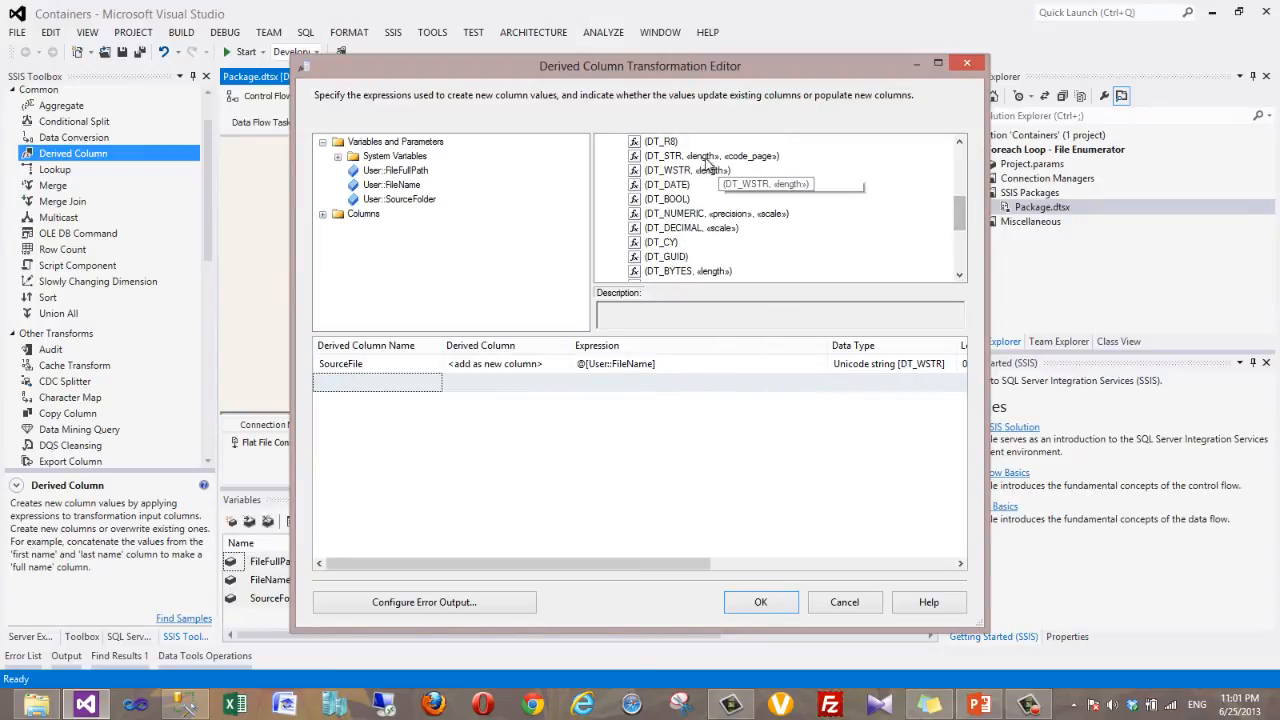
{"action": "left_click_drag", "start_coordinate": [712, 157], "coordinate": [580, 364]}
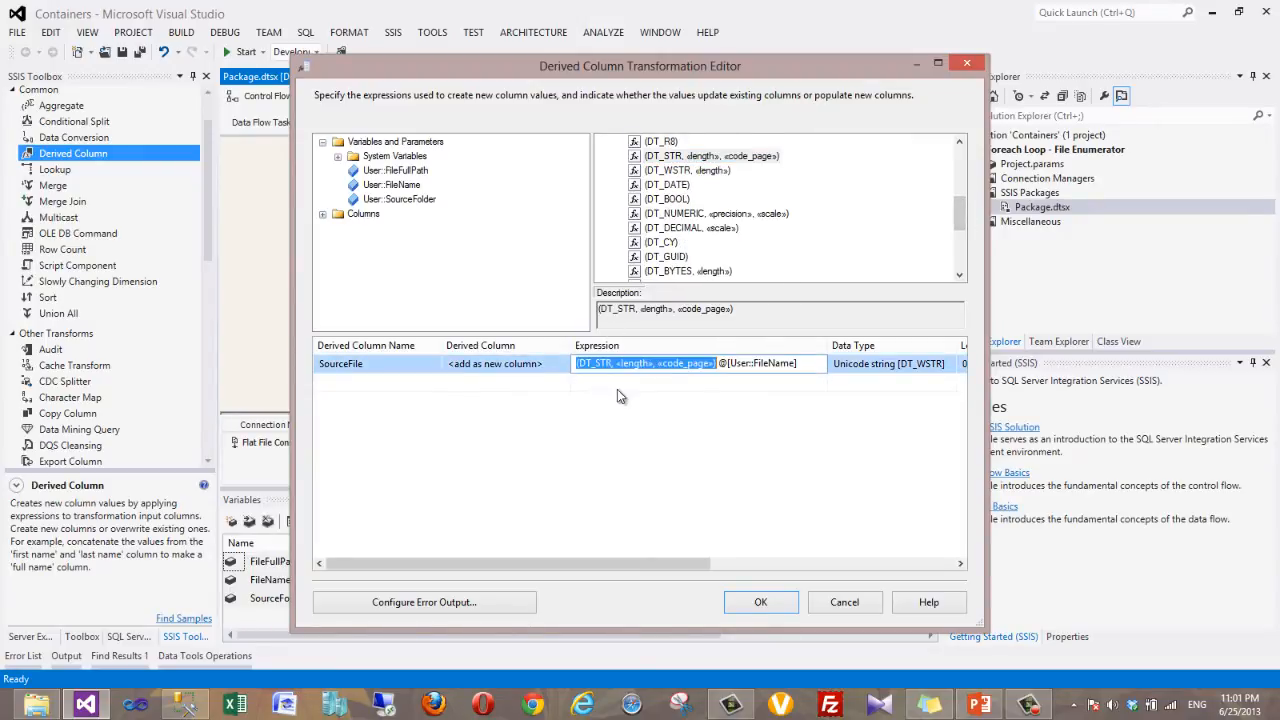
{"action": "left_click", "coordinate": [686, 364]}
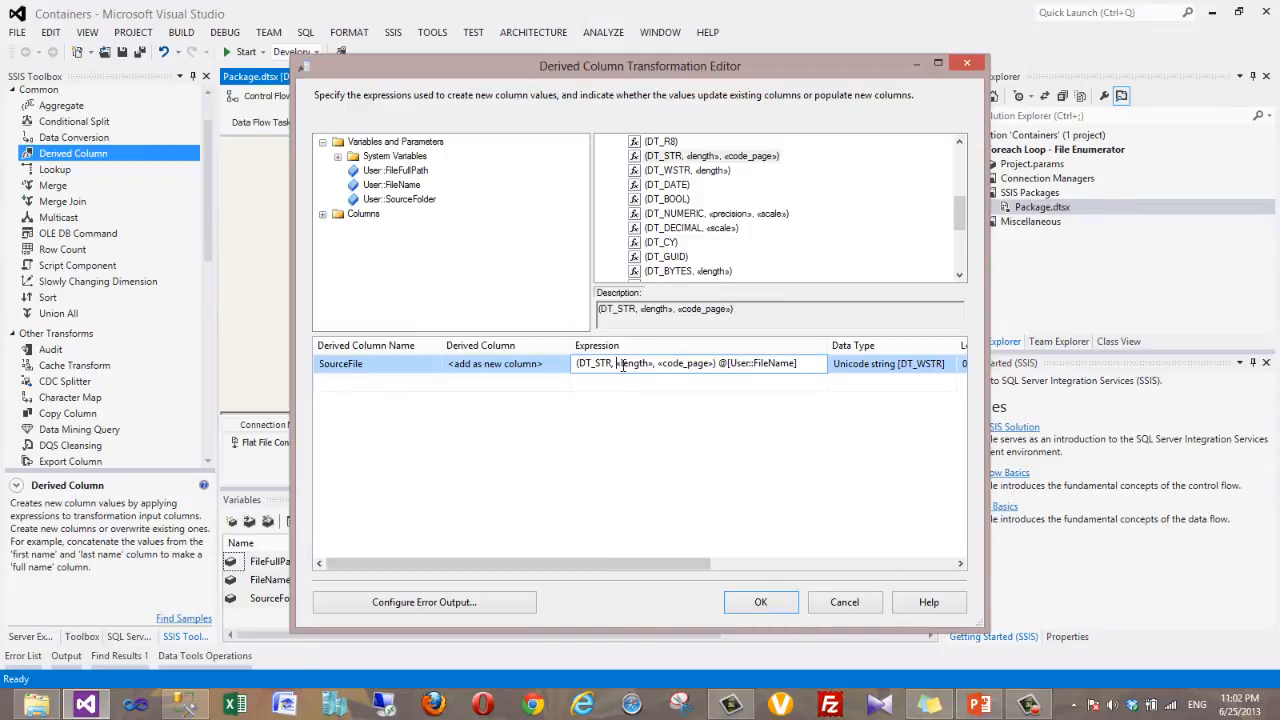
{"action": "left_click_drag", "start_coordinate": [658, 364], "coordinate": [700, 365]}
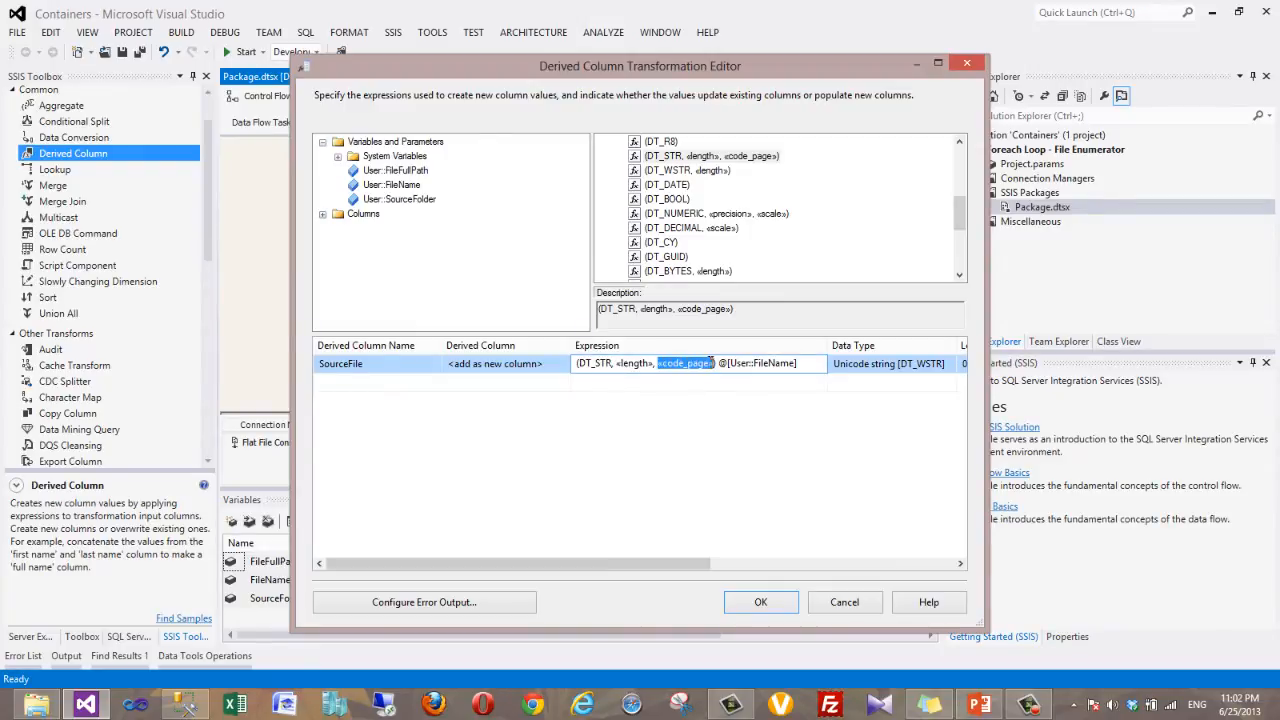
{"action": "type", "text": "1252"}
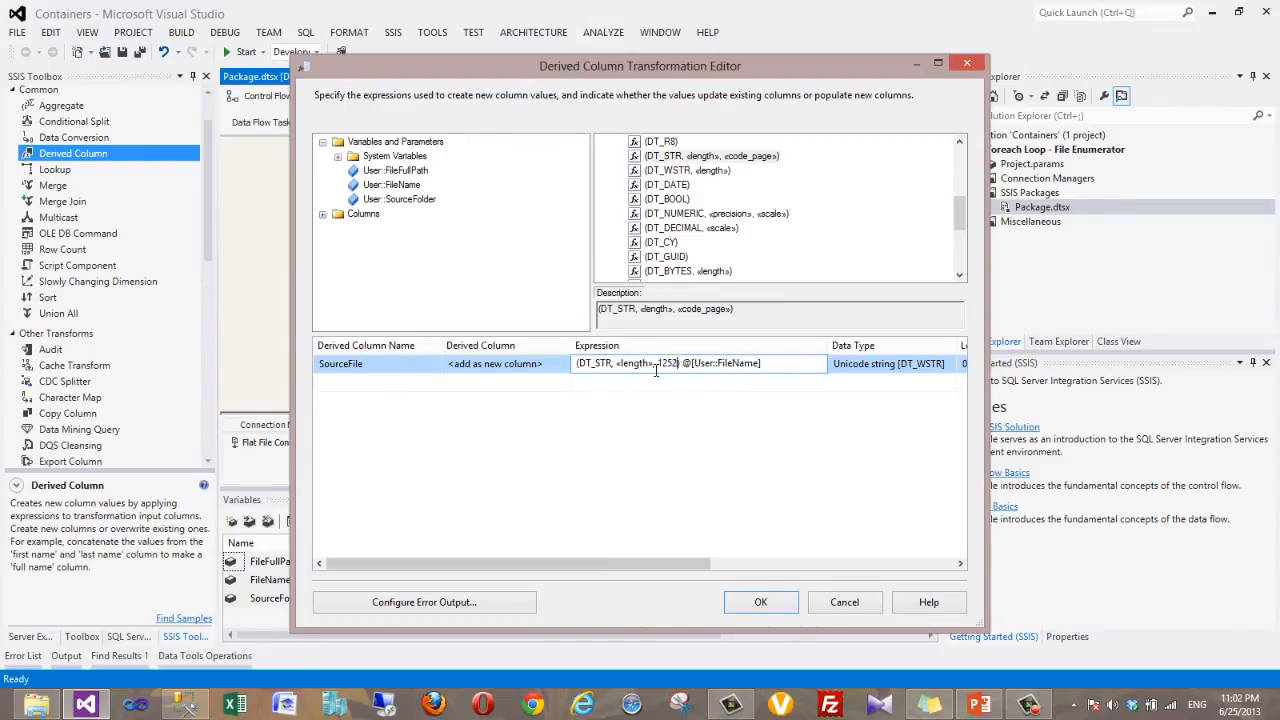
{"action": "left_click_drag", "start_coordinate": [651, 364], "coordinate": [619, 366]}
{"action": "key", "text": "Delete"}
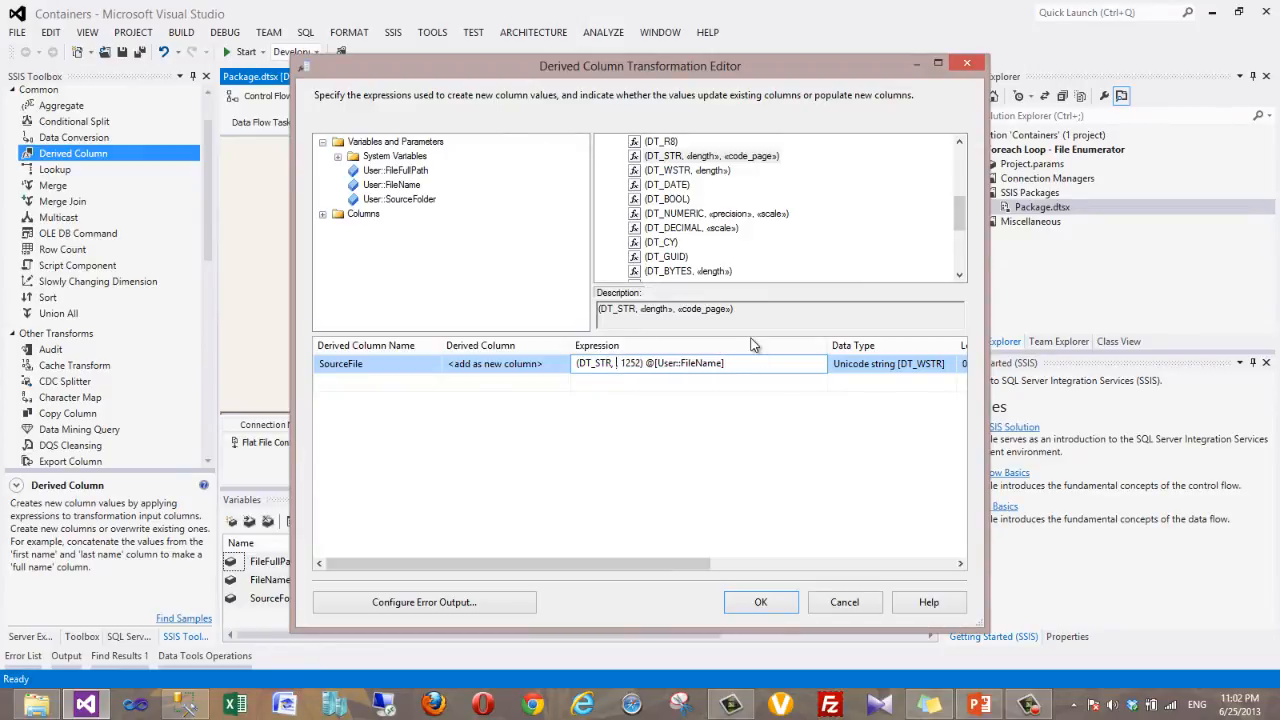
{"action": "type", "text": "50"}
{"action": "left_click", "coordinate": [665, 381]}
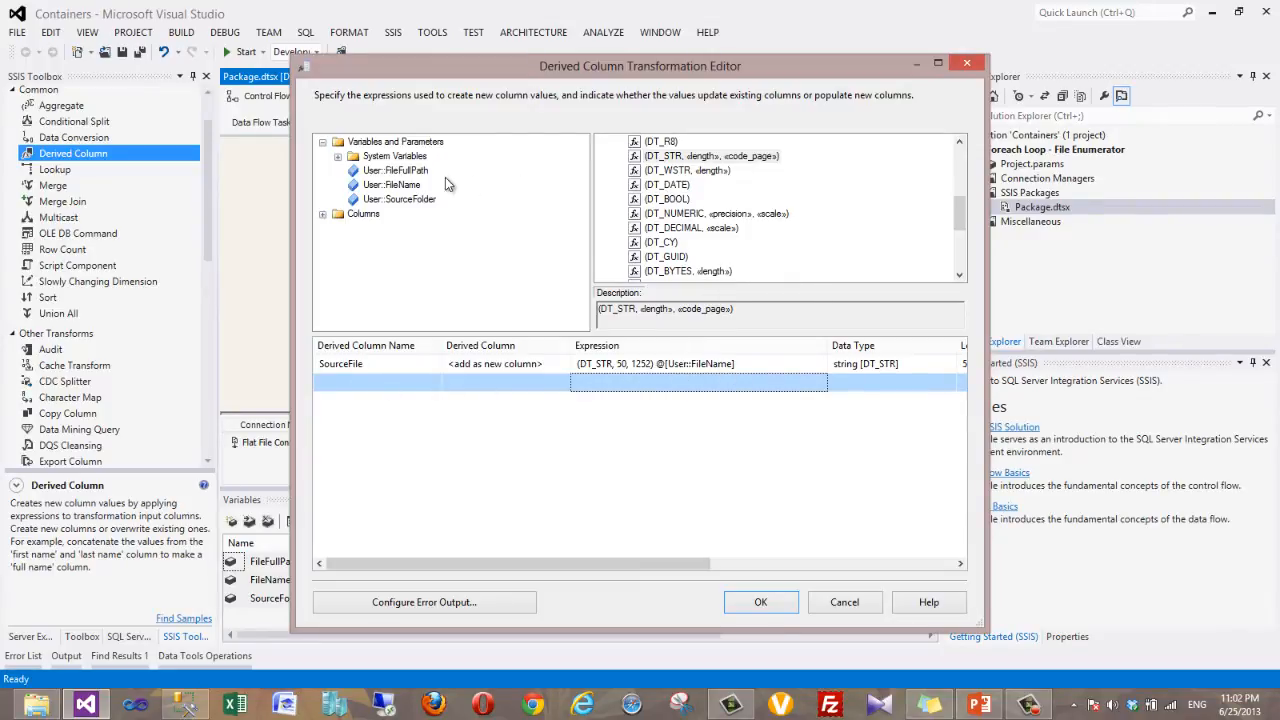
Review the available input columns and variables, and accept the Derived Column transformation
{"action": "left_click", "coordinate": [322, 214]}
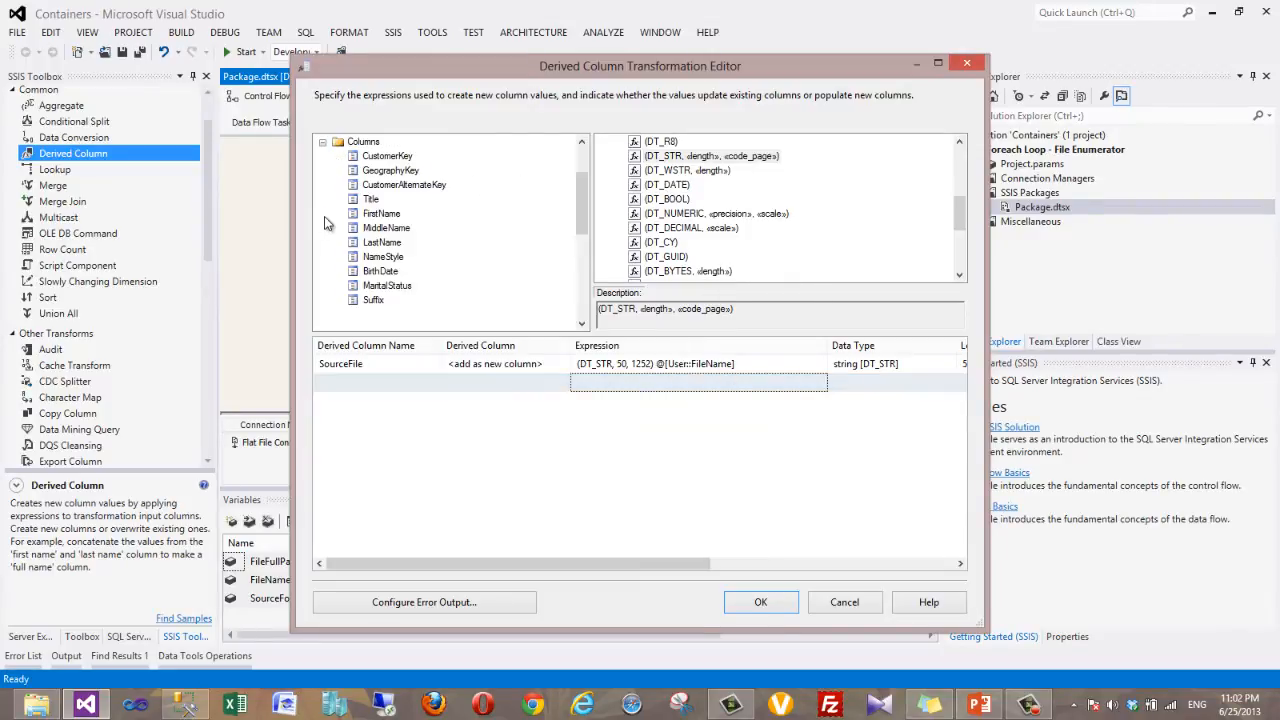
{"action": "left_click", "coordinate": [322, 141]}
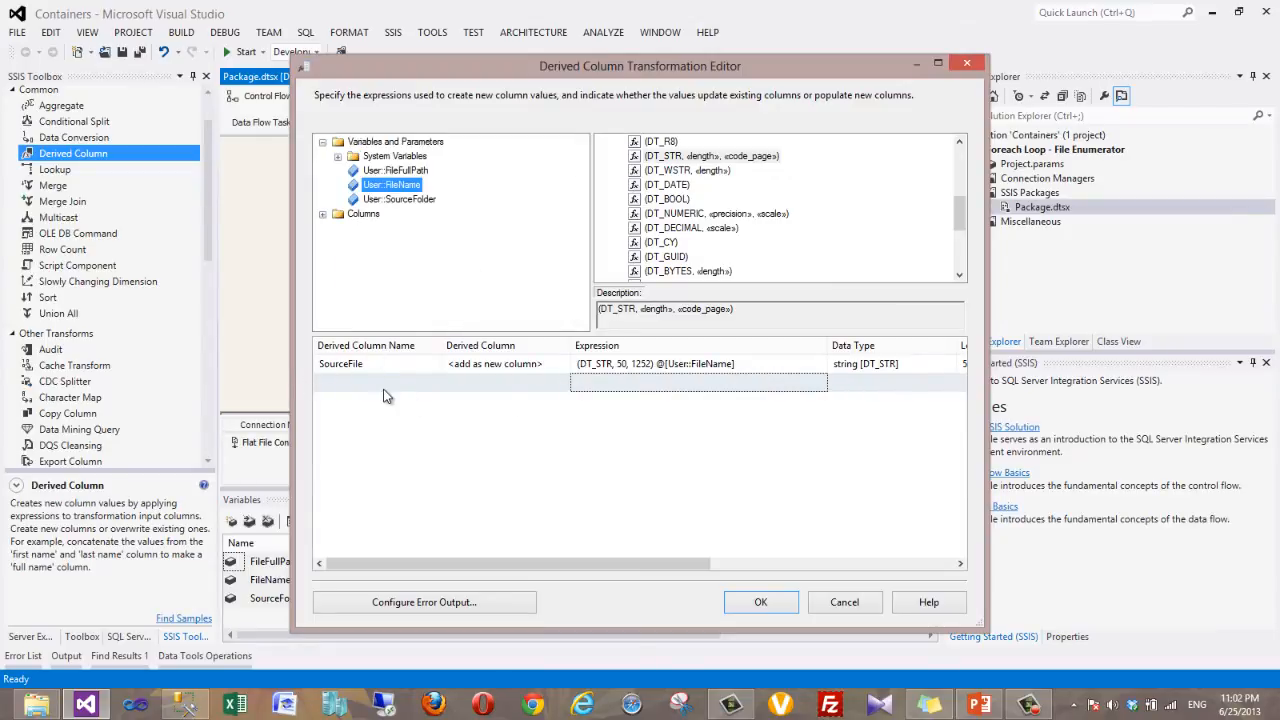
{"action": "left_click", "coordinate": [759, 601]}
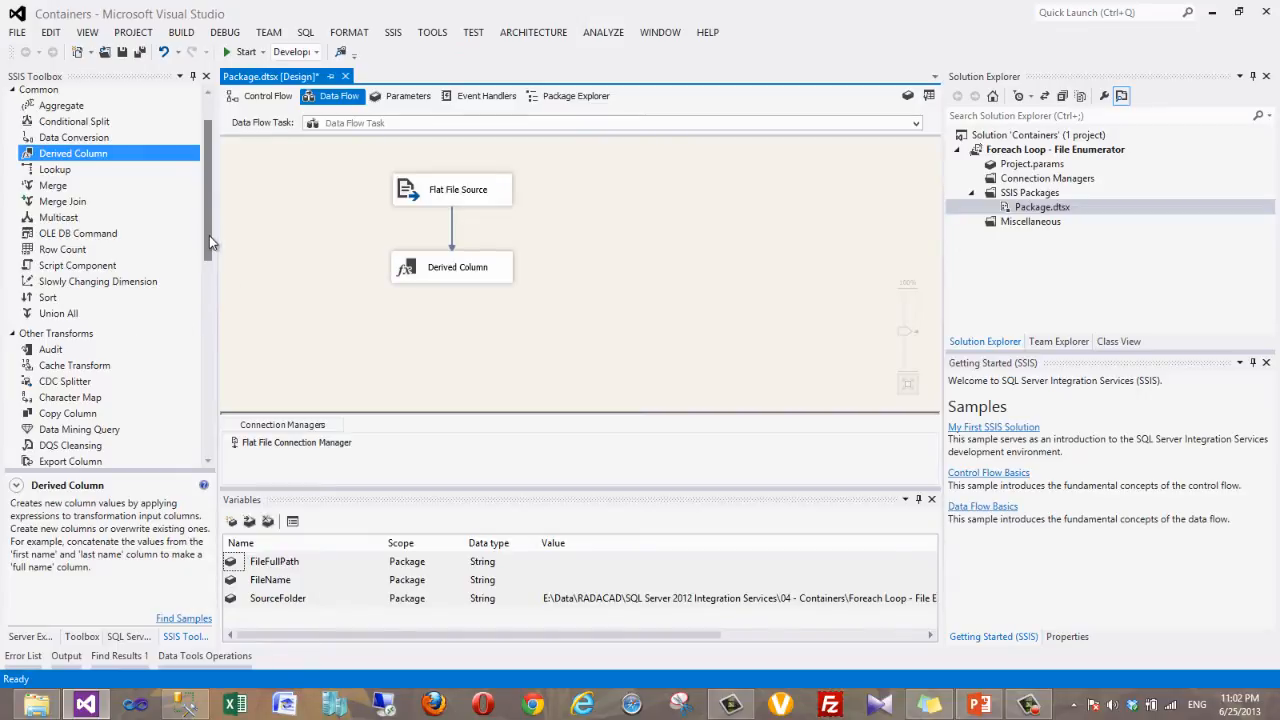
Add an OLE DB Destination below the Derived Column and connect the Derived Column's output to it
{"action": "left_click_drag", "start_coordinate": [209, 235], "coordinate": [204, 415]}
{"action": "left_click_drag", "start_coordinate": [70, 410], "coordinate": [390, 335]}
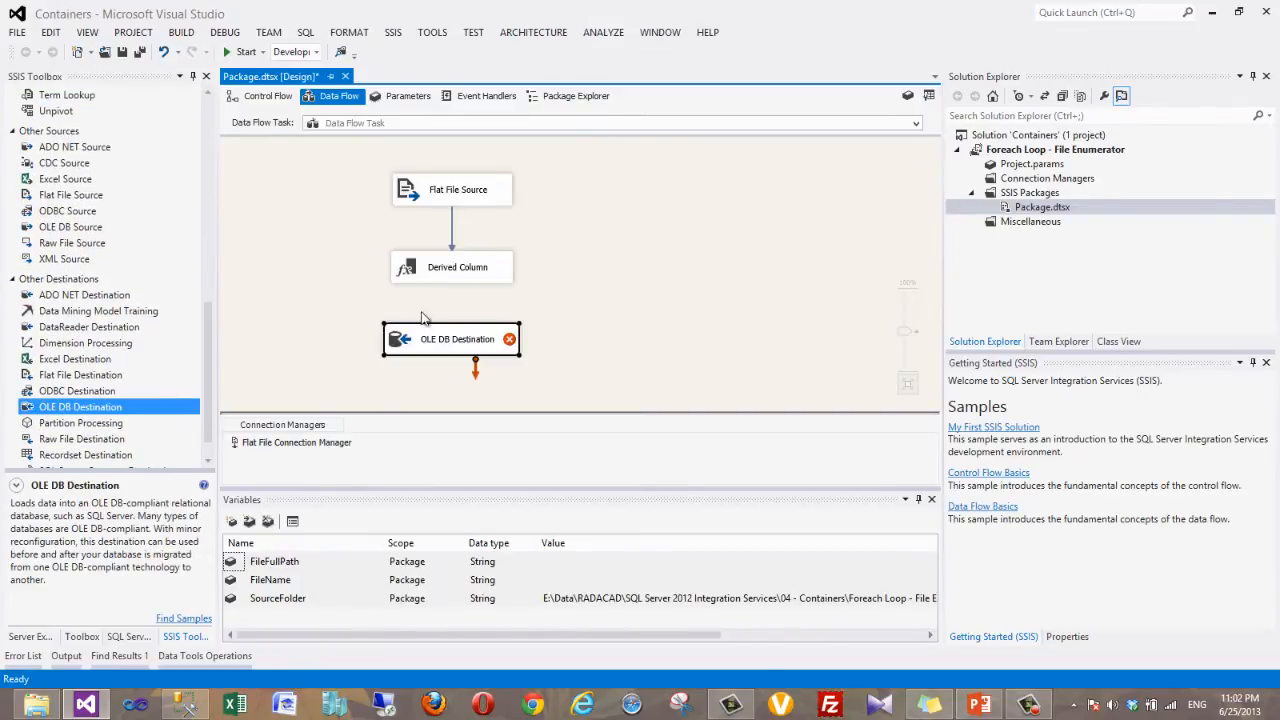
{"action": "left_click", "coordinate": [447, 278]}
{"action": "left_click_drag", "start_coordinate": [463, 303], "coordinate": [449, 348]}
Create and test a new OLE DB connection for the destination to server "." and database RADACAD-SSIS-SampleDB
{"action": "double_click", "coordinate": [445, 343]}
{"action": "left_click", "coordinate": [884, 252]}
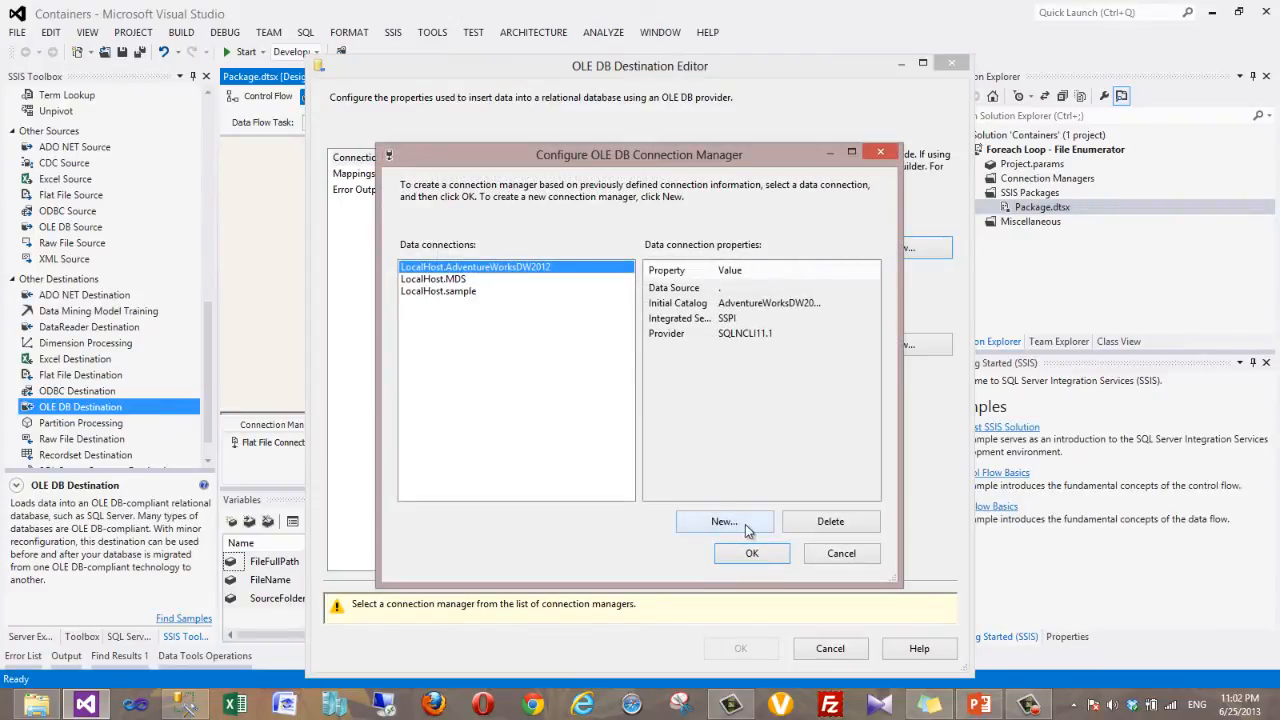
{"action": "left_click", "coordinate": [743, 522]}
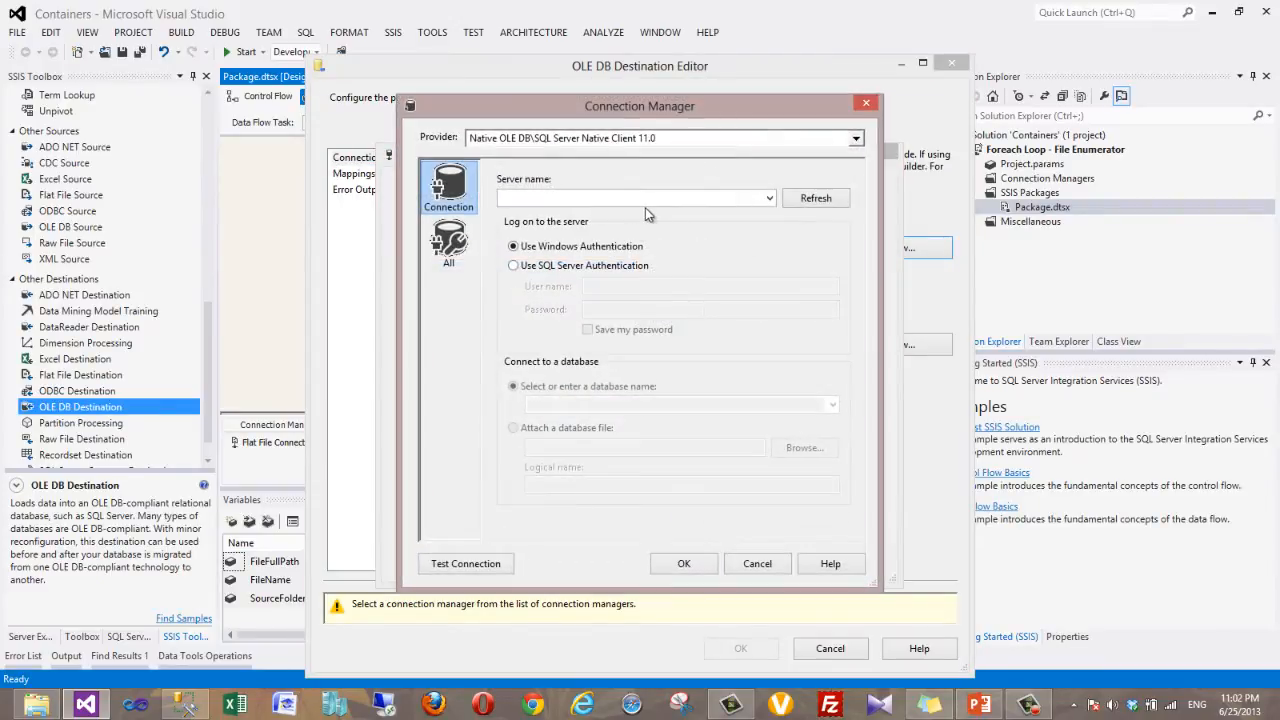
{"action": "left_click", "coordinate": [638, 199]}
{"action": "type", "text": "("}
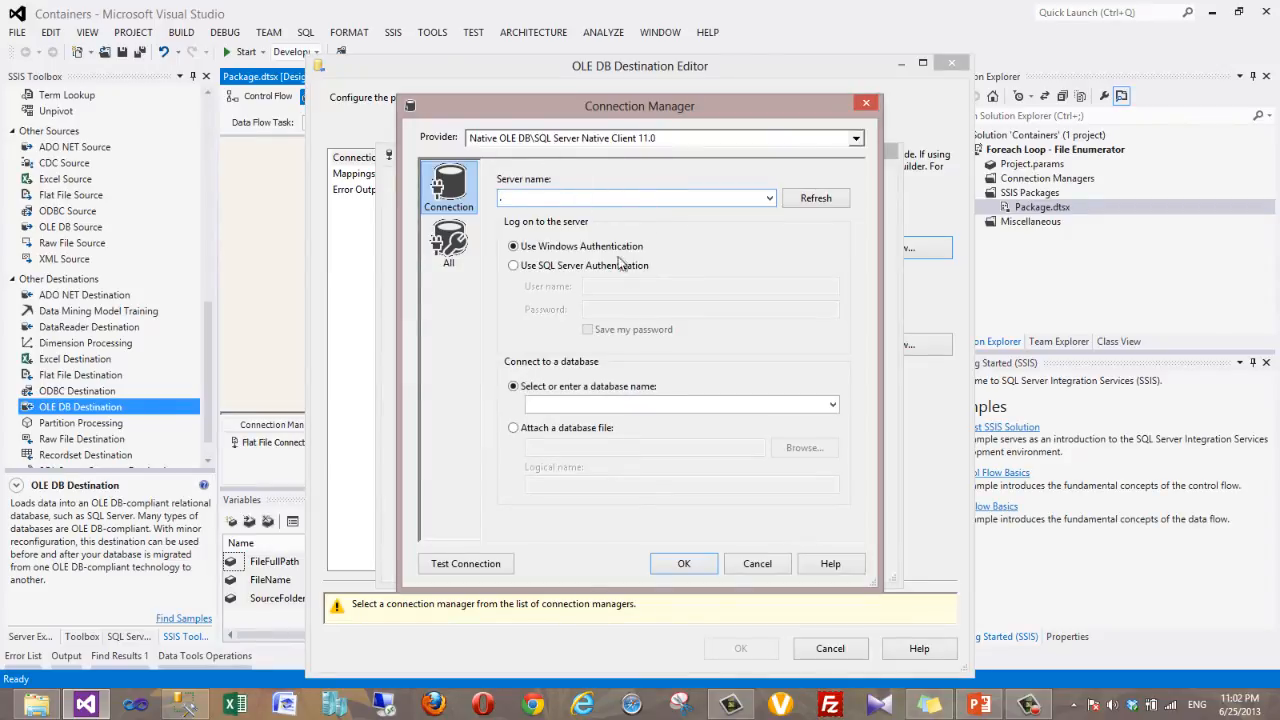
{"action": "left_click", "coordinate": [833, 407]}
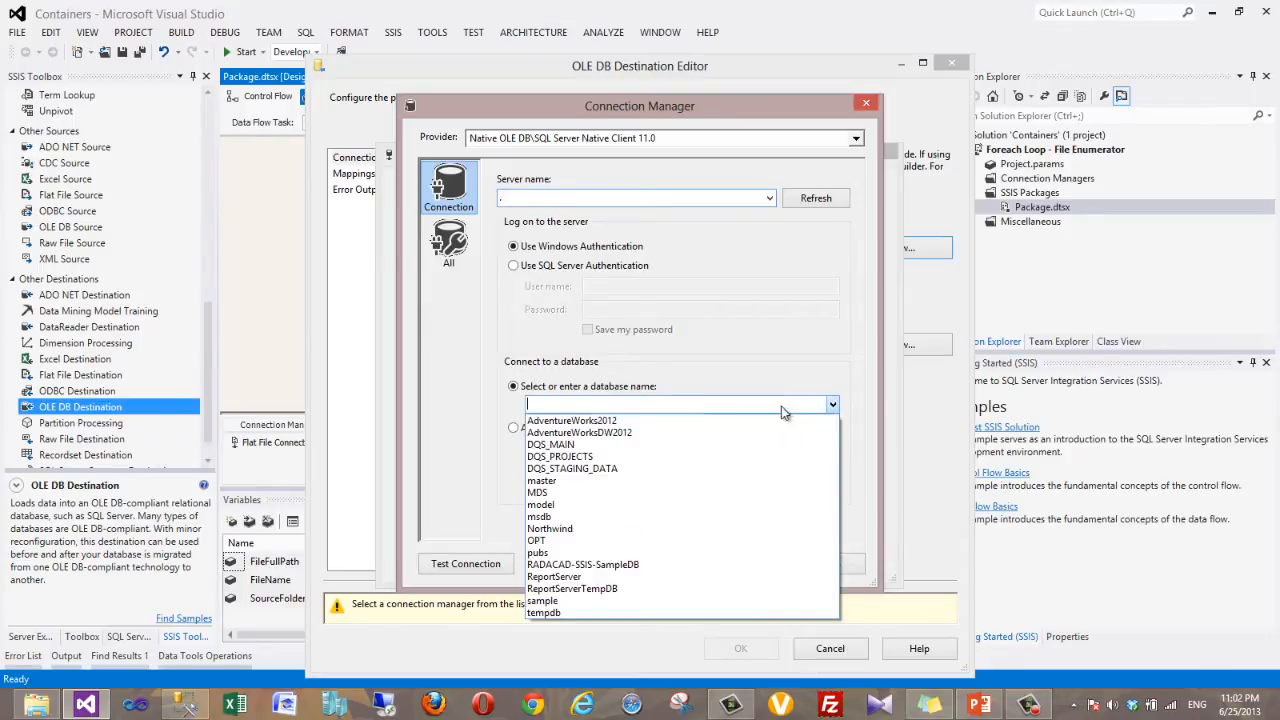
{"action": "left_click", "coordinate": [599, 565]}
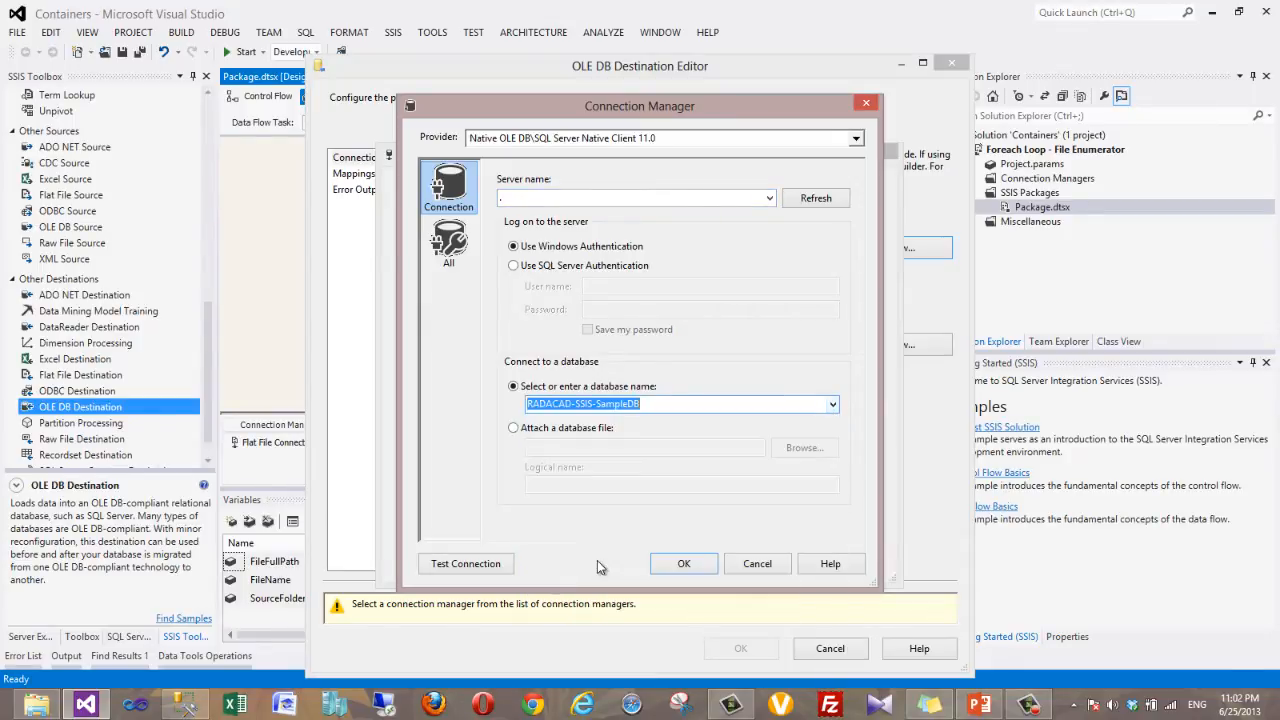
{"action": "left_click", "coordinate": [484, 566]}
{"action": "left_click", "coordinate": [870, 371]}
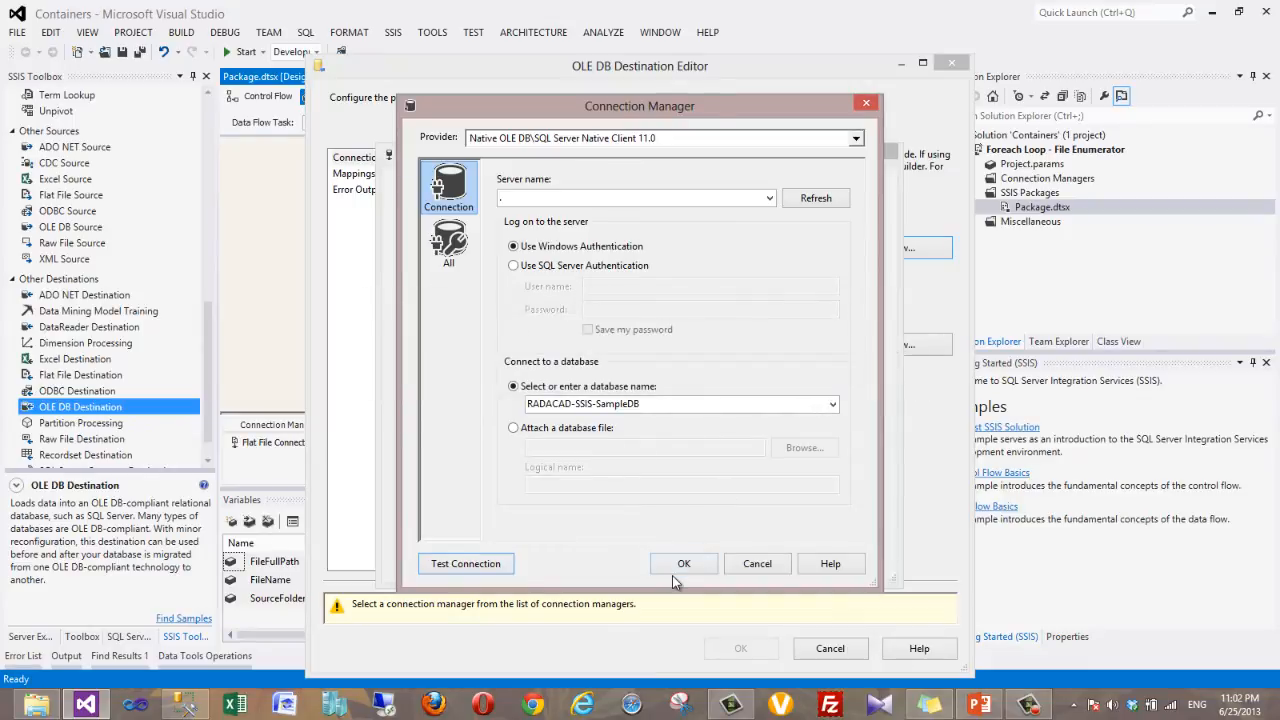
{"action": "left_click", "coordinate": [683, 564]}
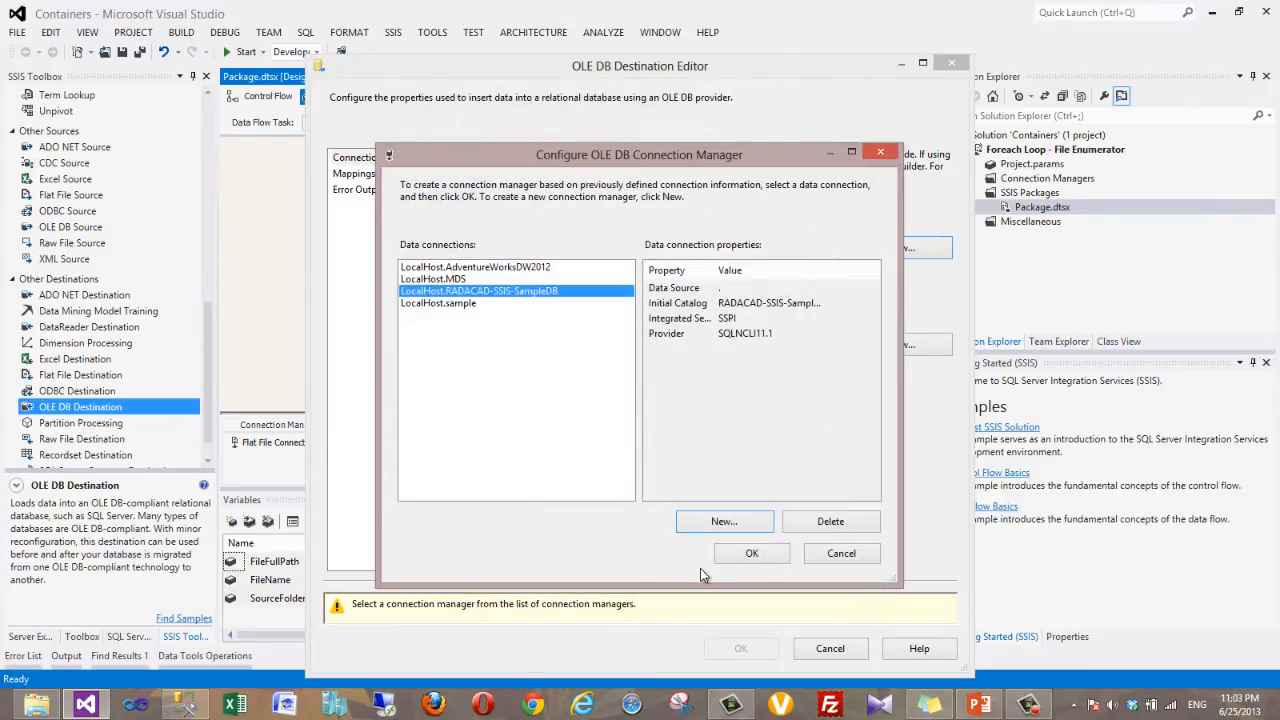
{"action": "left_click", "coordinate": [740, 556]}
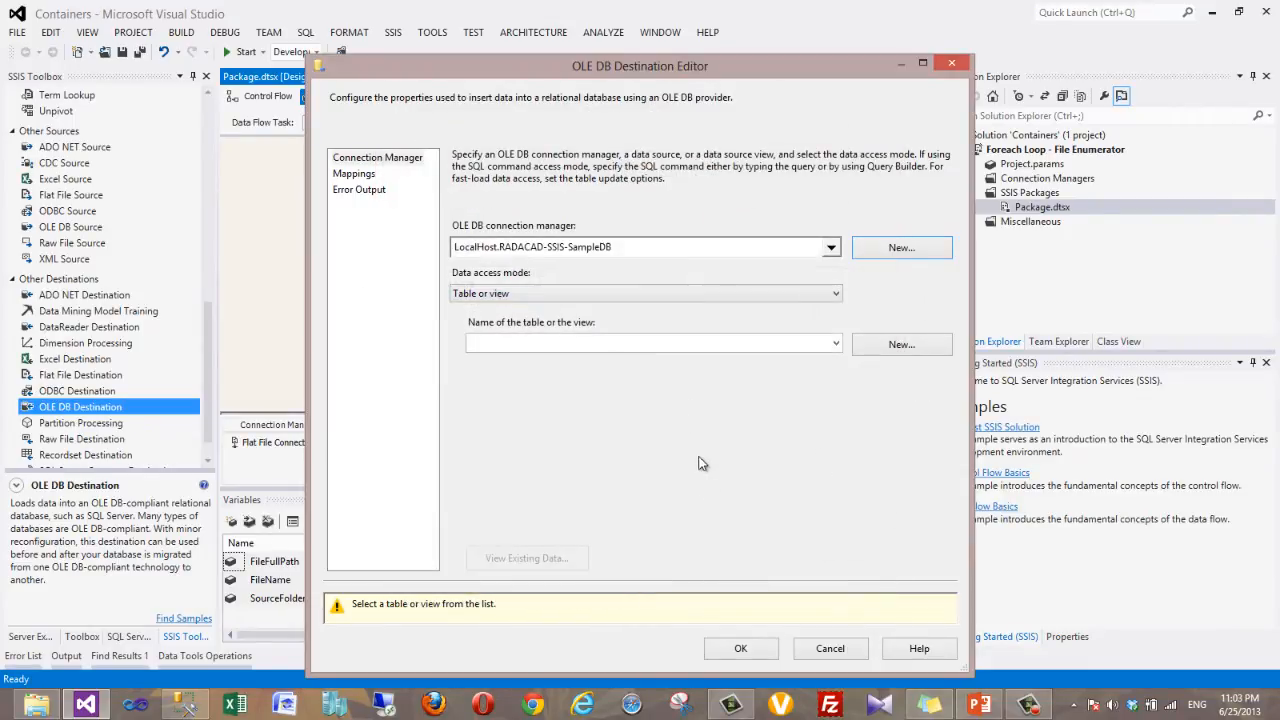
Choose [dbo].[Customer] as the destination table and preview its existing data
{"action": "left_click", "coordinate": [835, 344]}
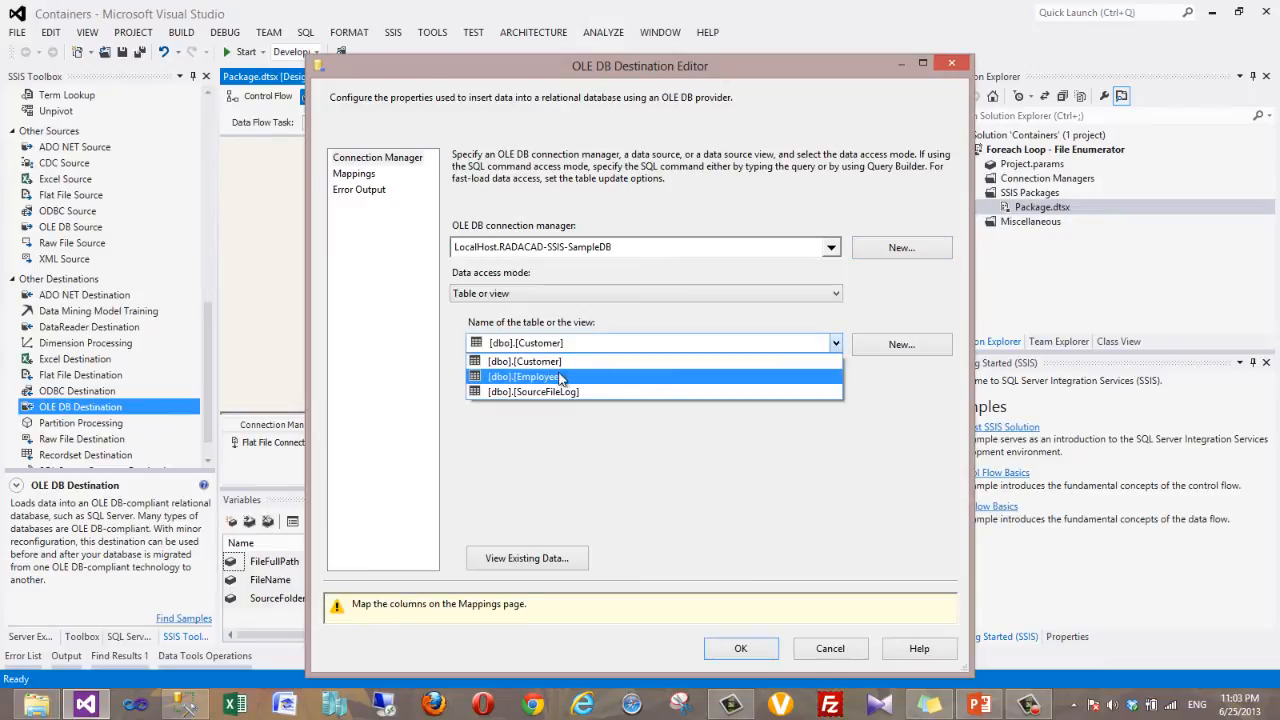
{"action": "left_click", "coordinate": [525, 362]}
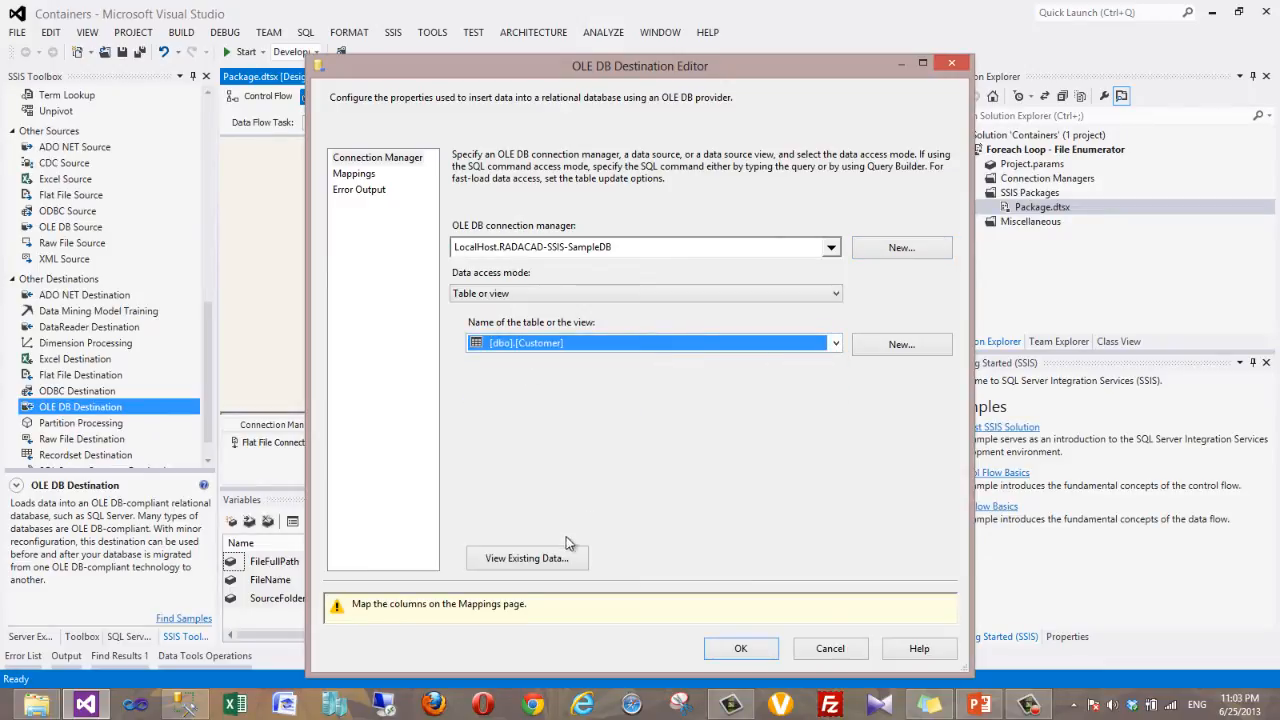
{"action": "left_click", "coordinate": [530, 561]}
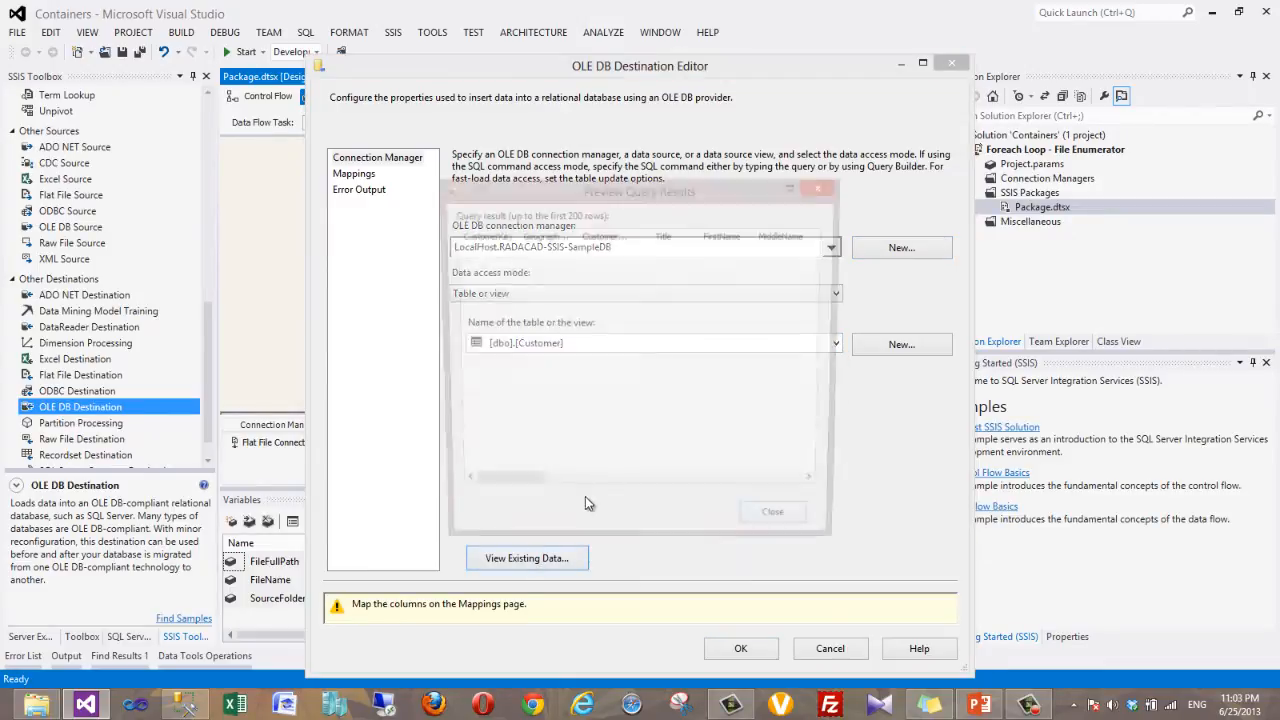
{"action": "mouse_move", "coordinate": [496, 489]}
{"action": "left_mouse_down"}
{"action": "mouse_move", "coordinate": [801, 492]}
{"action": "mouse_move", "coordinate": [496, 492]}
{"action": "left_mouse_up"}
{"action": "left_click", "coordinate": [783, 526]}
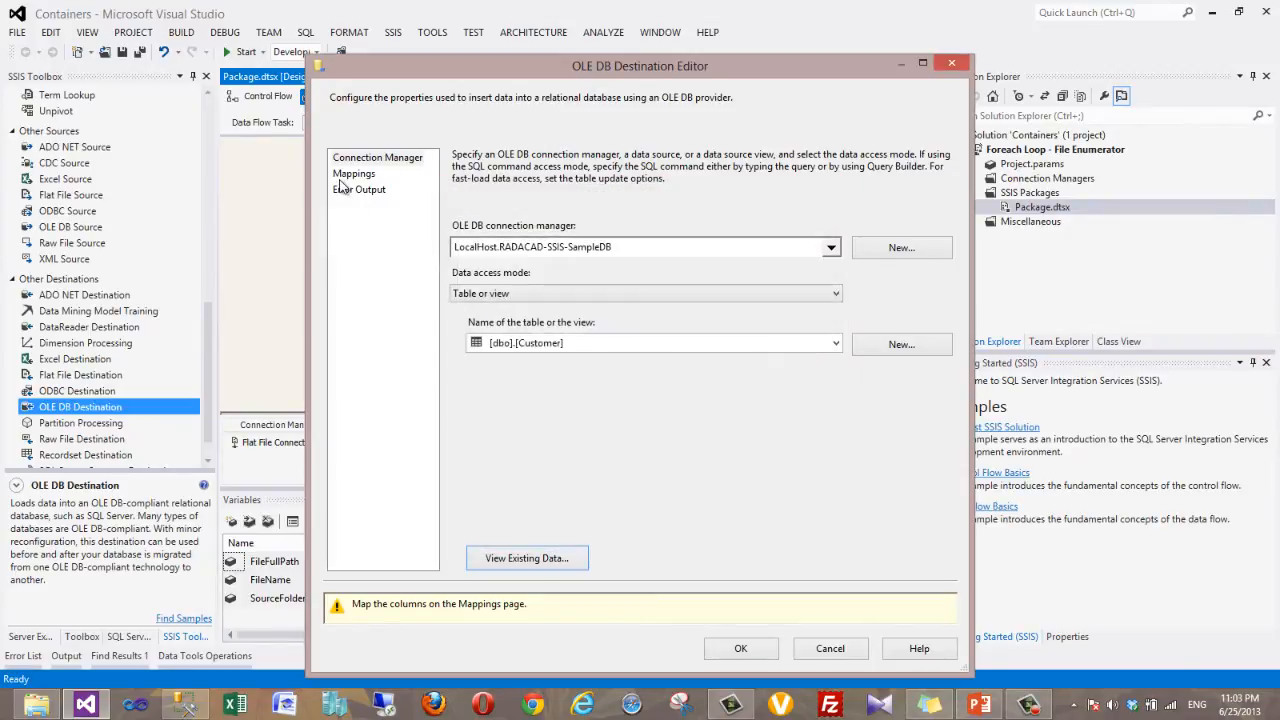
Map the input columns to the destination columns, check the mappings down to SourceFile, and accept the OLE DB Destination
{"action": "left_click", "coordinate": [354, 173]}
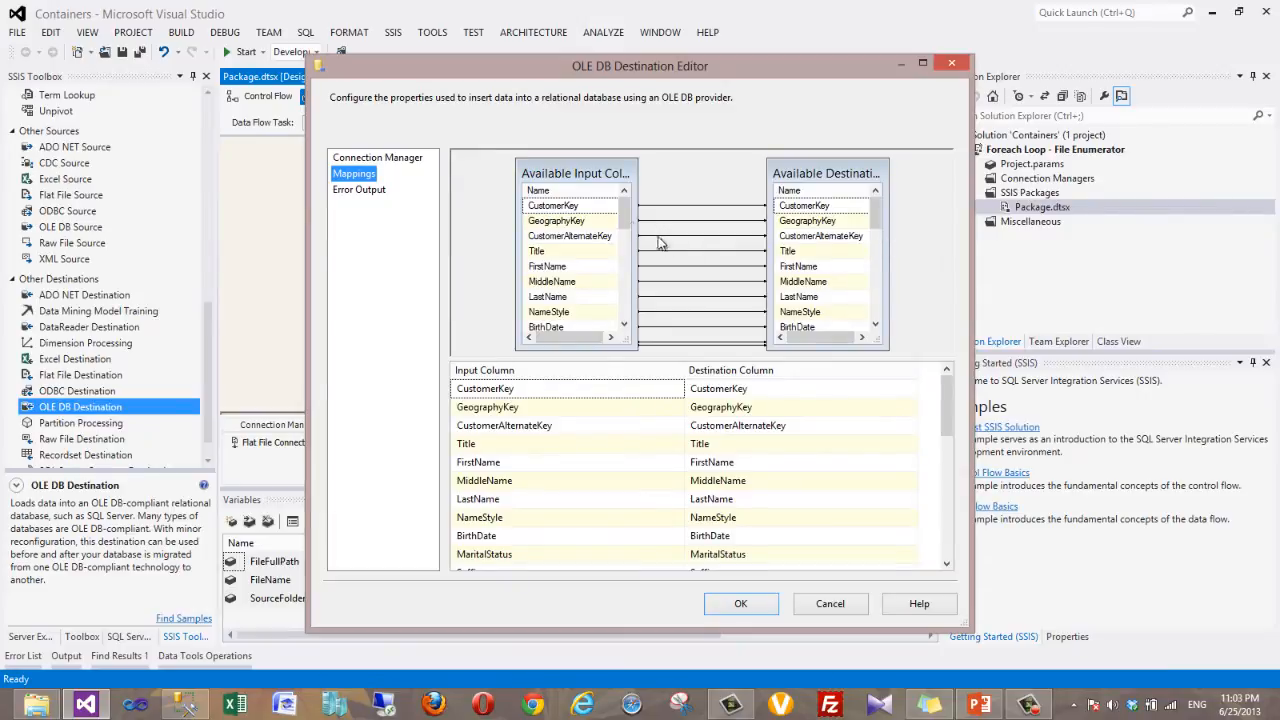
{"action": "left_click_drag", "start_coordinate": [624, 214], "coordinate": [622, 338]}
{"action": "left_click_drag", "start_coordinate": [875, 212], "coordinate": [875, 305]}
{"action": "mouse_move", "coordinate": [946, 411]}
{"action": "left_mouse_down"}
{"action": "mouse_move", "coordinate": [946, 541]}
{"action": "mouse_move", "coordinate": [945, 405]}
{"action": "left_mouse_up"}
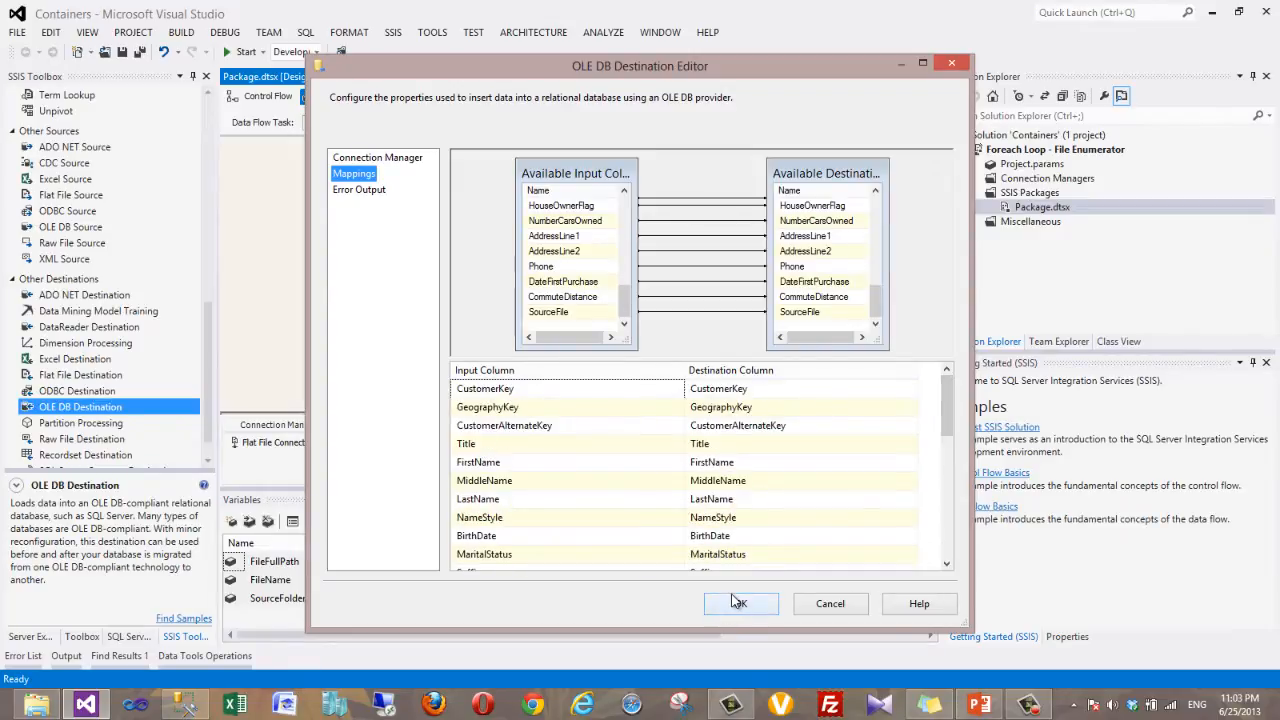
{"action": "left_click", "coordinate": [737, 604]}
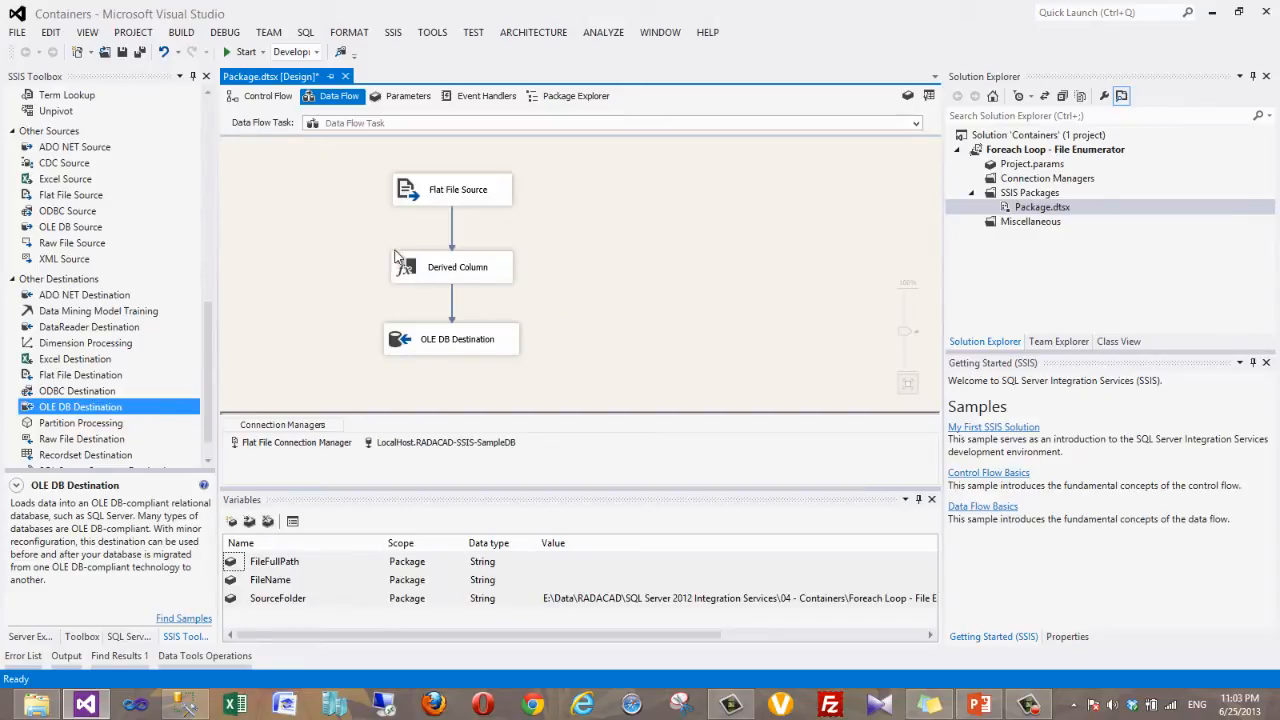
Return to the control flow and review the expression of the Generate Full File Path task without changing it
{"action": "left_click", "coordinate": [268, 100]}
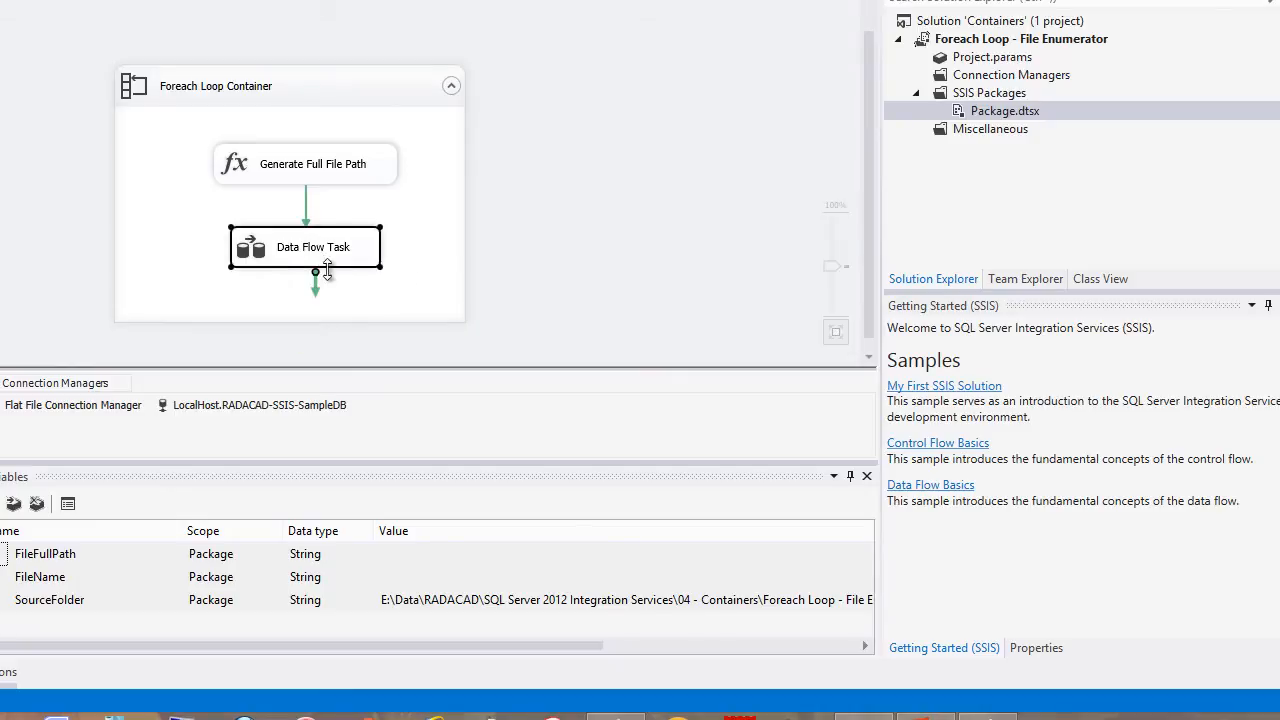
{"action": "left_click", "coordinate": [411, 279]}
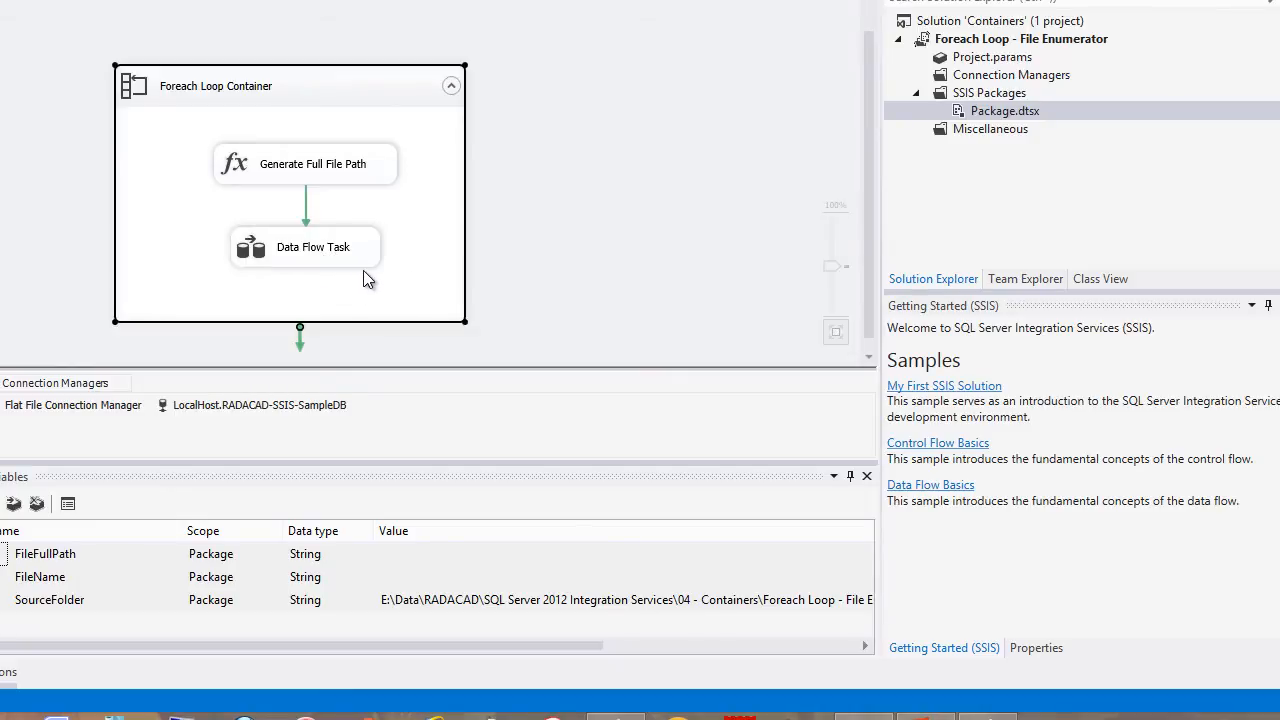
{"action": "left_click", "coordinate": [33, 559]}
{"action": "left_click", "coordinate": [17, 555]}
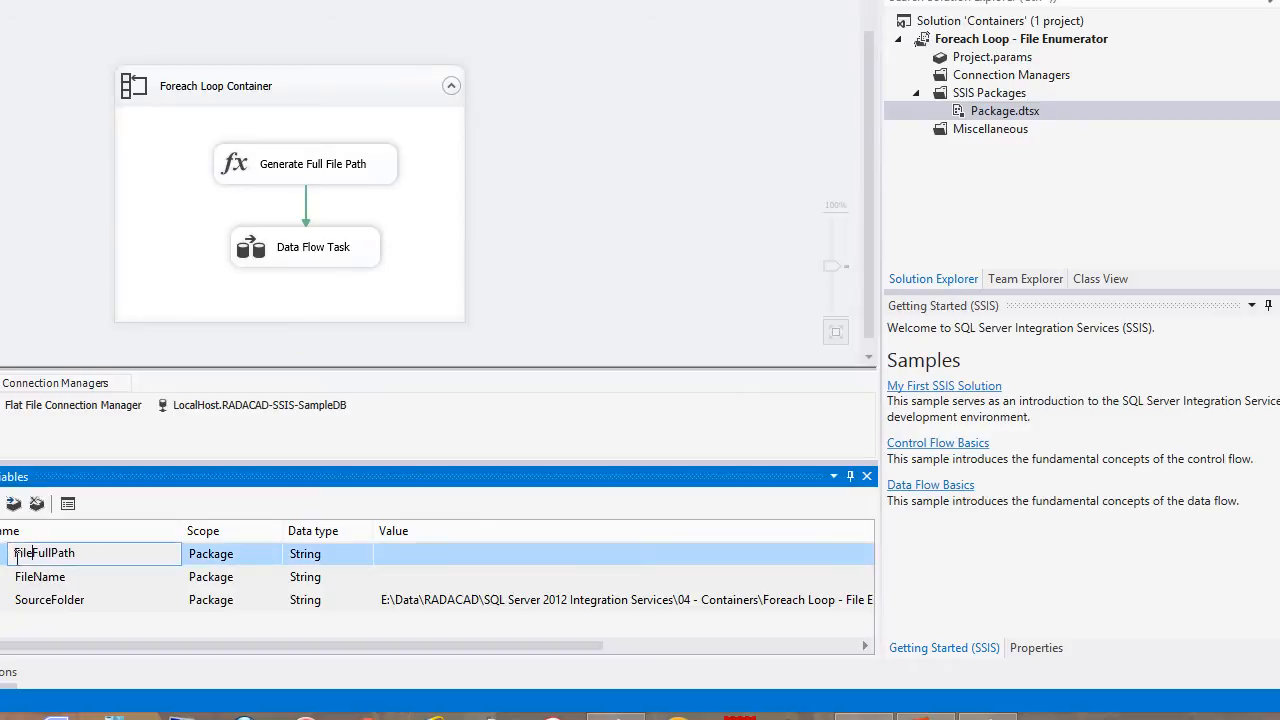
{"action": "left_click", "coordinate": [409, 228]}
{"action": "left_click", "coordinate": [288, 164]}
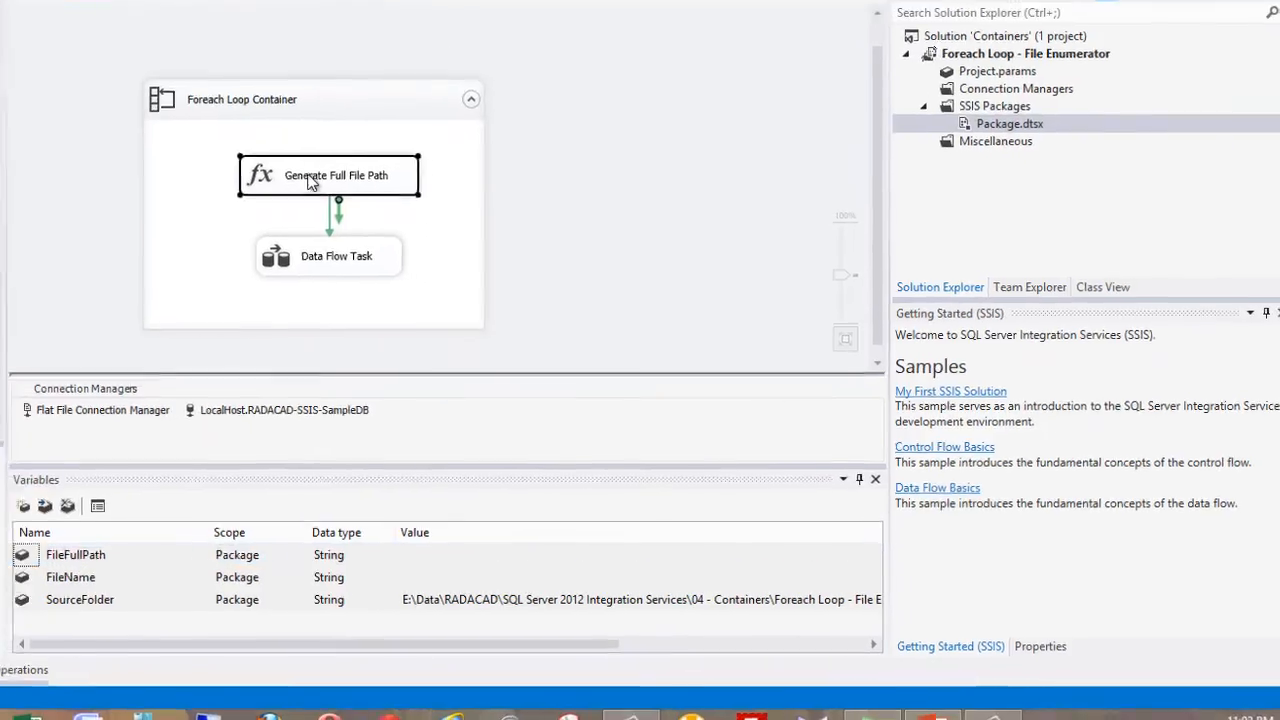
{"action": "double_click", "coordinate": [385, 224]}
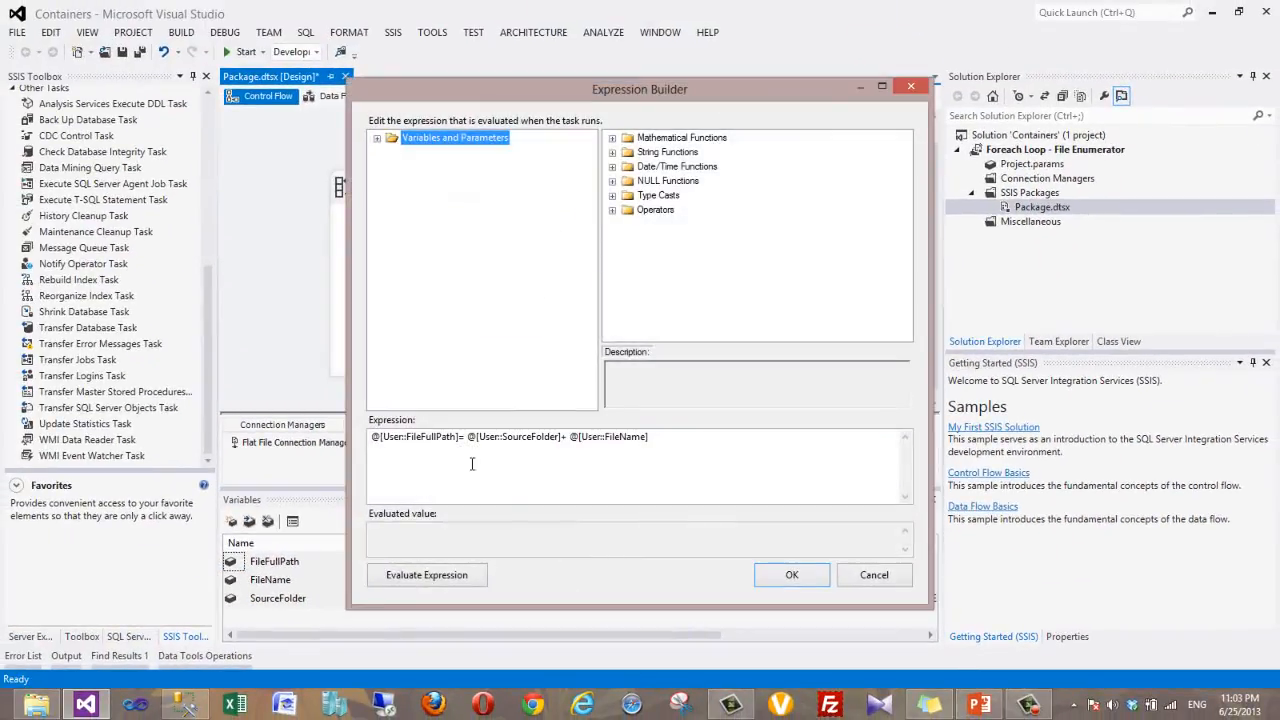
{"action": "left_click_drag", "start_coordinate": [467, 437], "coordinate": [656, 438]}
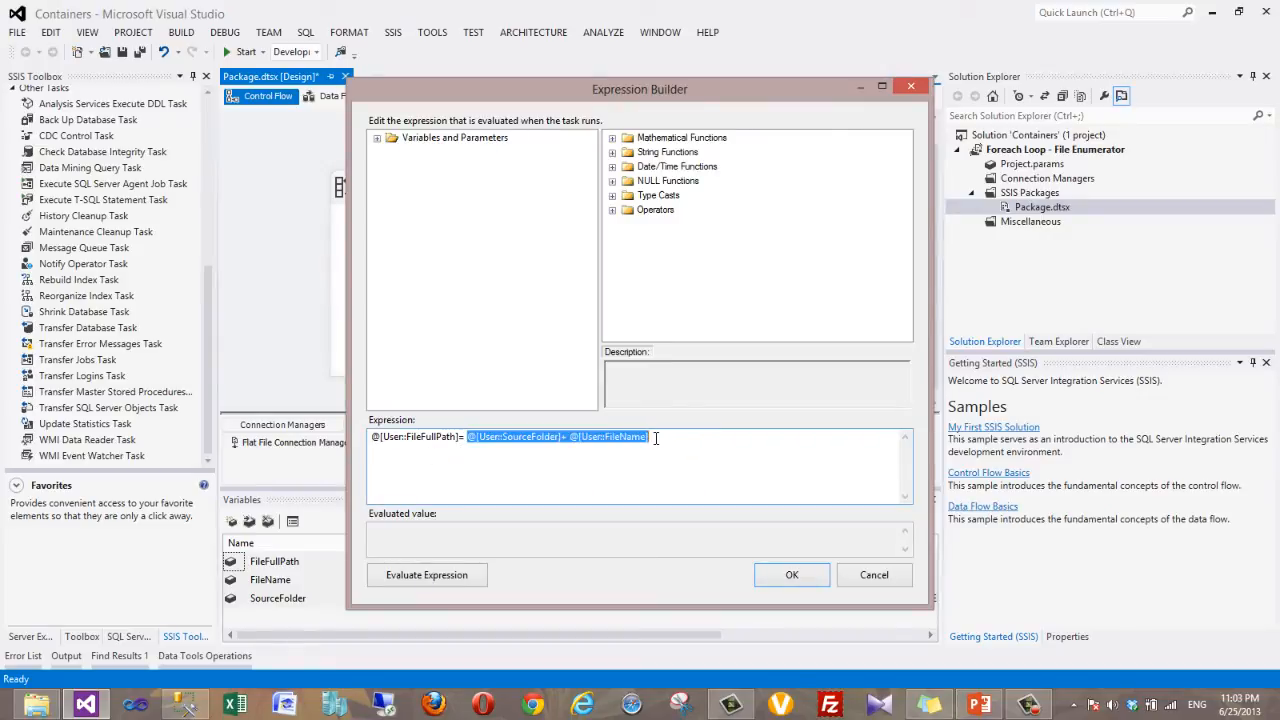
{"action": "left_click", "coordinate": [672, 433]}
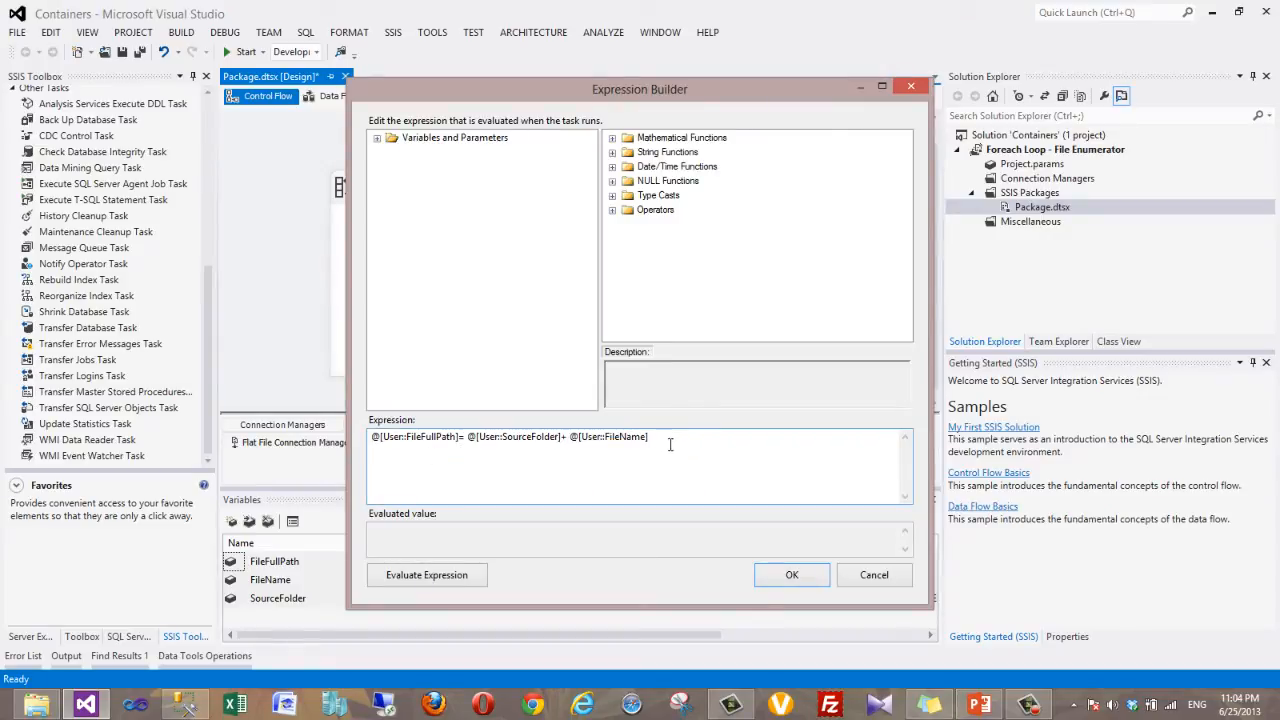
{"action": "left_click", "coordinate": [869, 577]}
Add a property expression for ConnectionString to the Flat File Connection Manager
{"action": "left_click", "coordinate": [557, 320]}
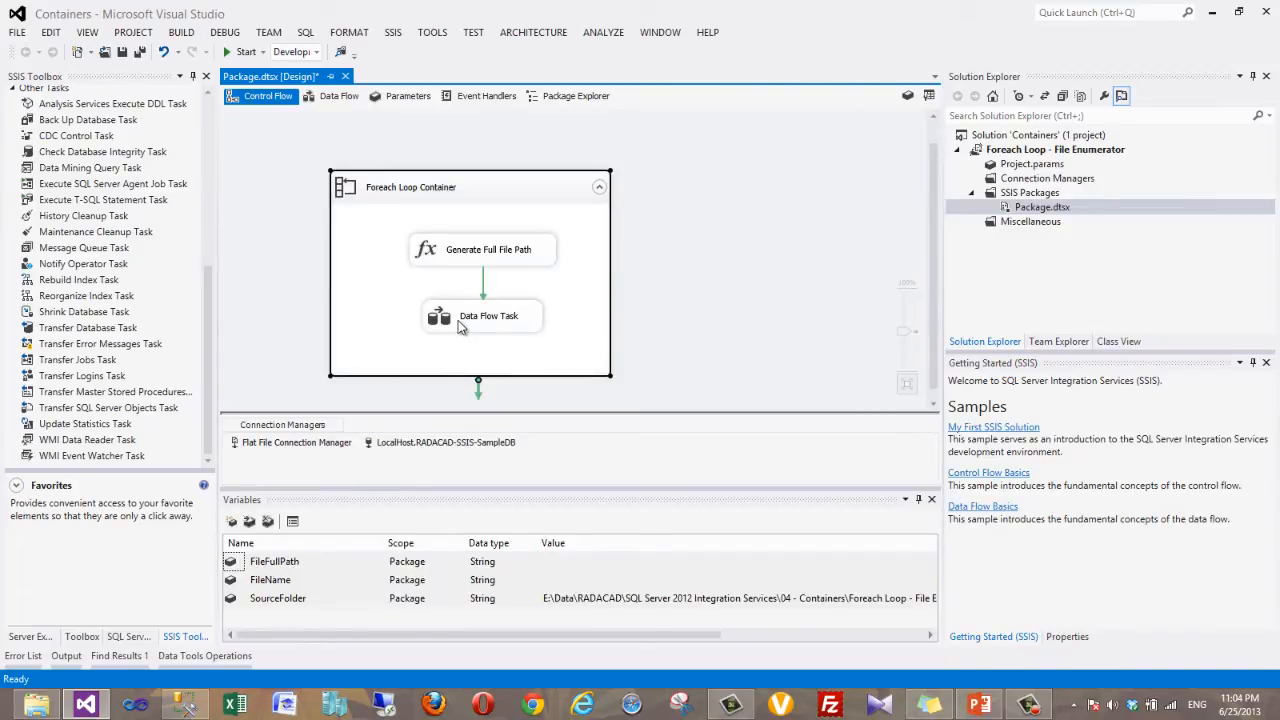
{"action": "left_click", "coordinate": [296, 442]}
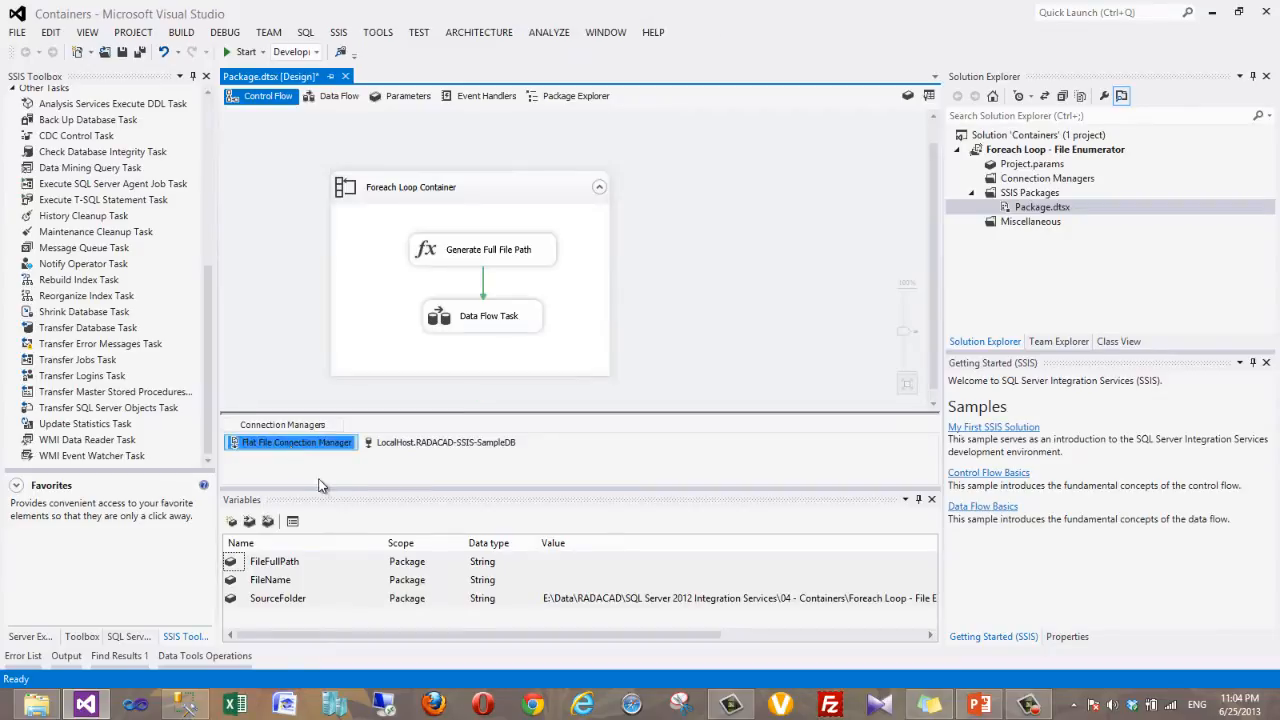
{"action": "left_click", "coordinate": [291, 467]}
{"action": "left_click", "coordinate": [252, 445]}
{"action": "left_click", "coordinate": [1066, 641]}
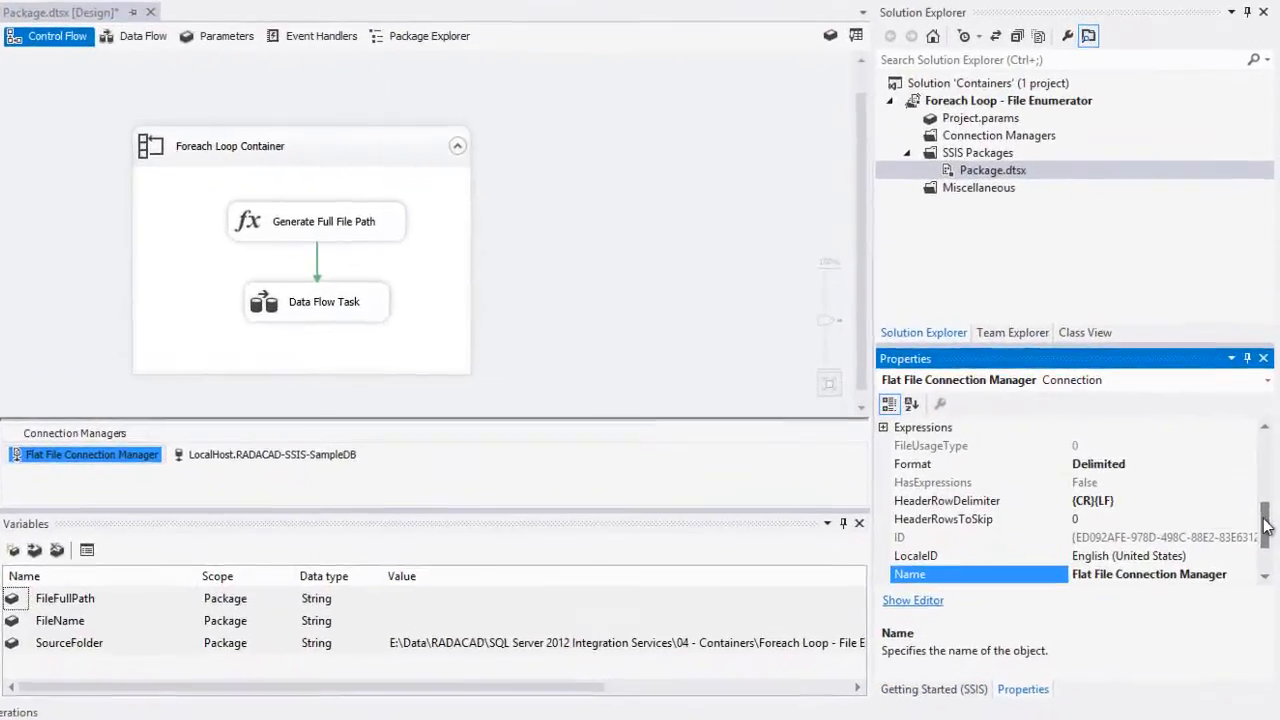
{"action": "left_click_drag", "start_coordinate": [1264, 524], "coordinate": [1264, 519]}
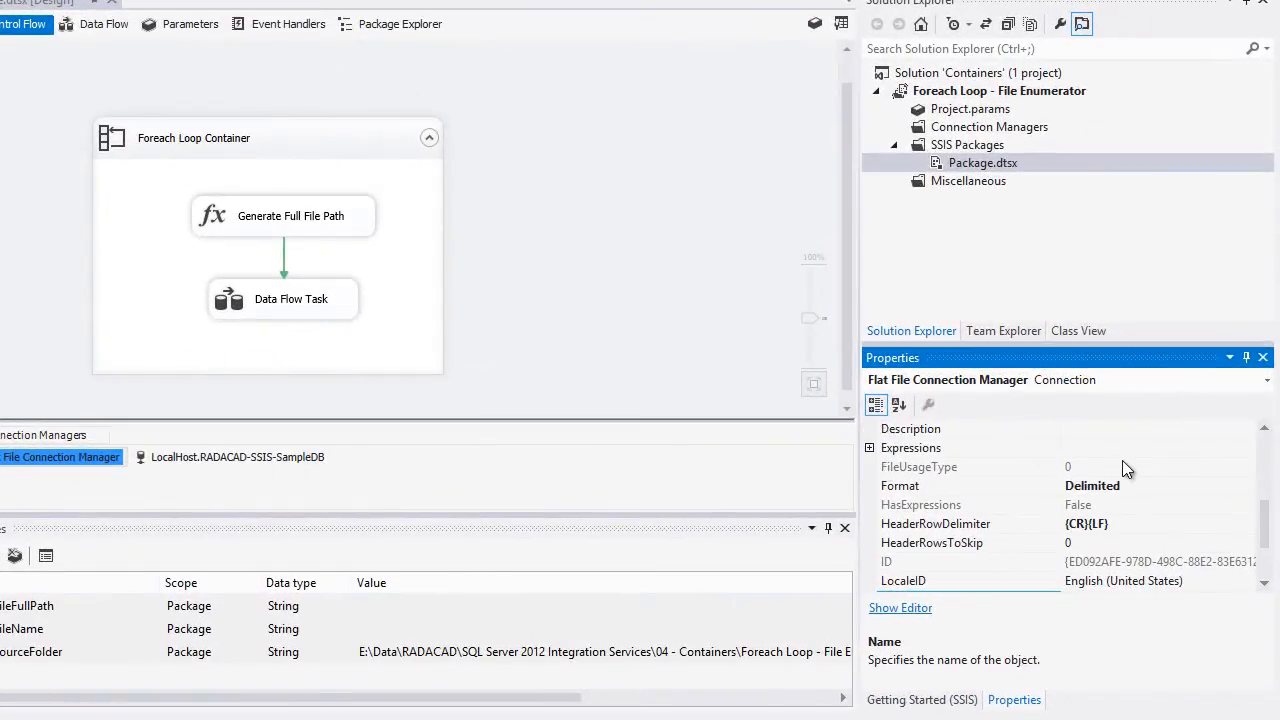
{"action": "left_click", "coordinate": [1133, 450]}
{"action": "left_click", "coordinate": [1249, 451]}
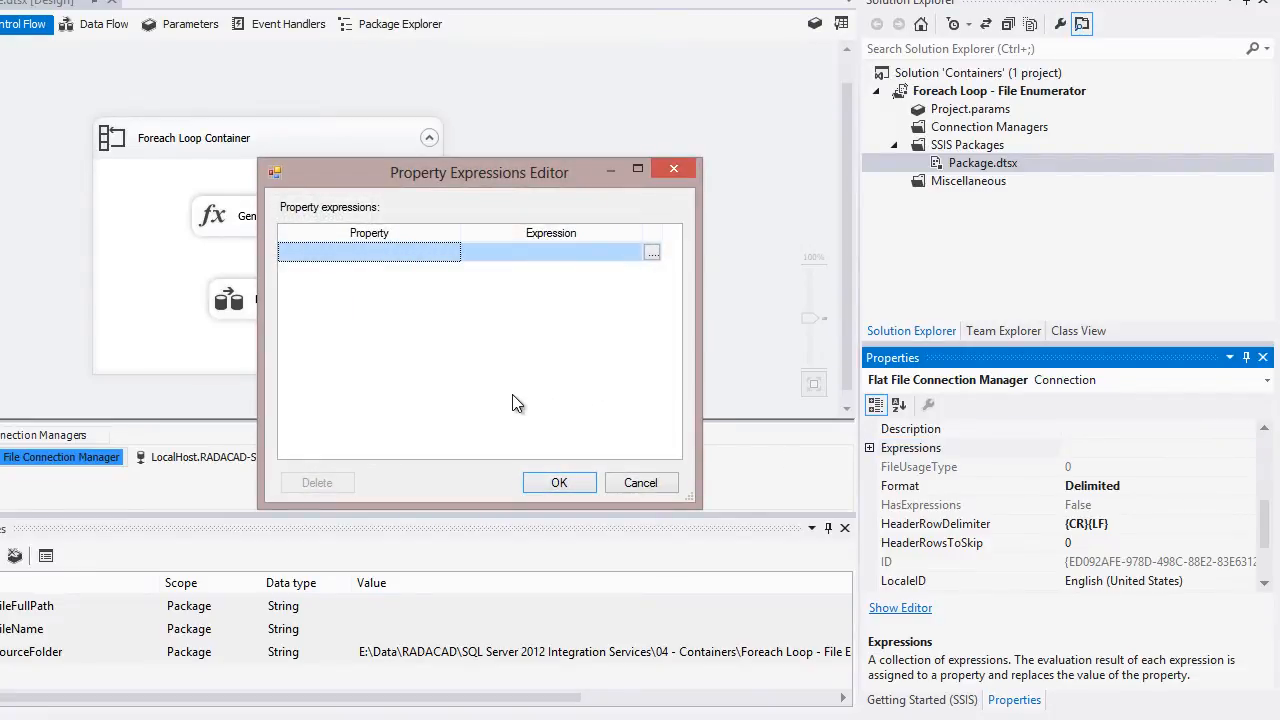
{"action": "left_click", "coordinate": [454, 252]}
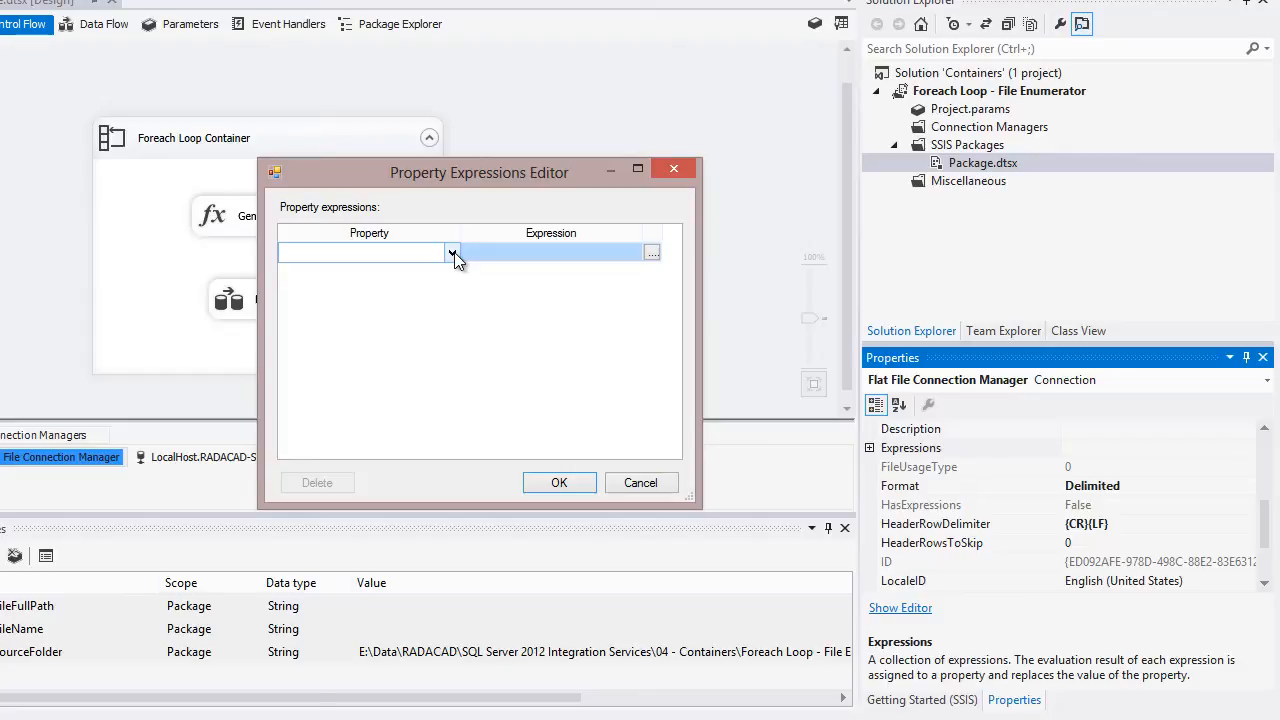
{"action": "left_click", "coordinate": [453, 253]}
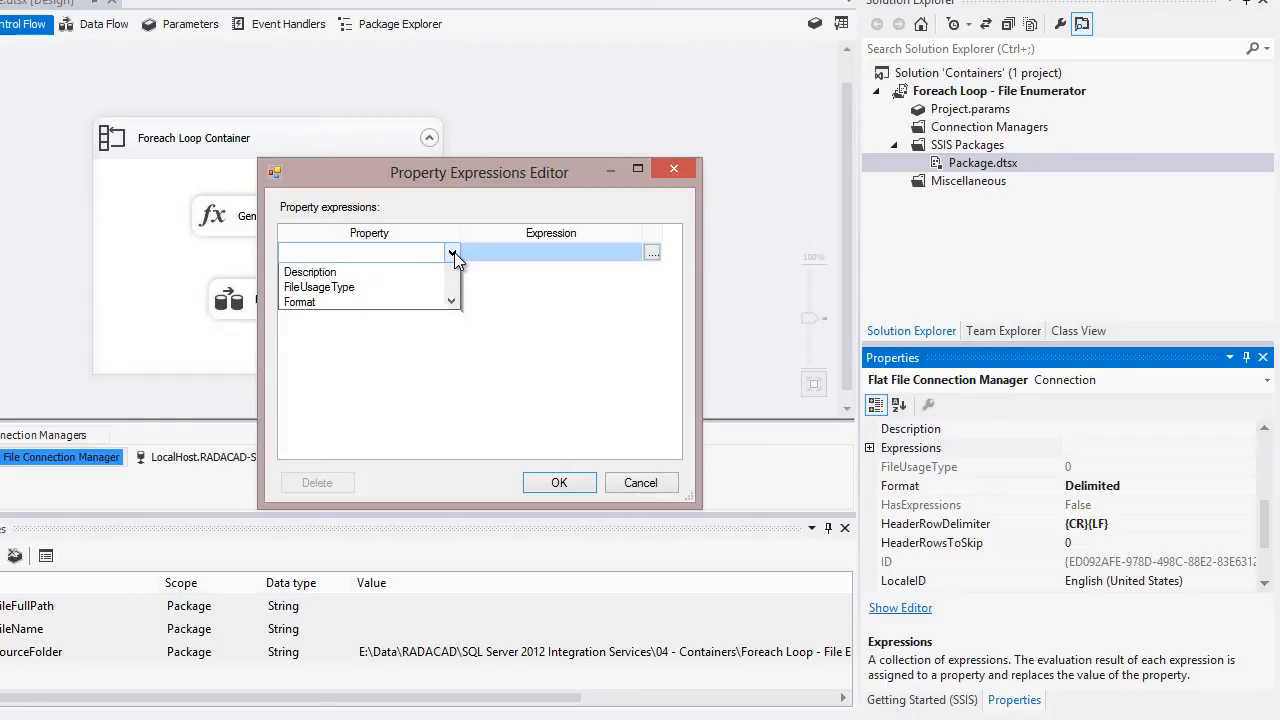
{"action": "left_click", "coordinate": [330, 317]}
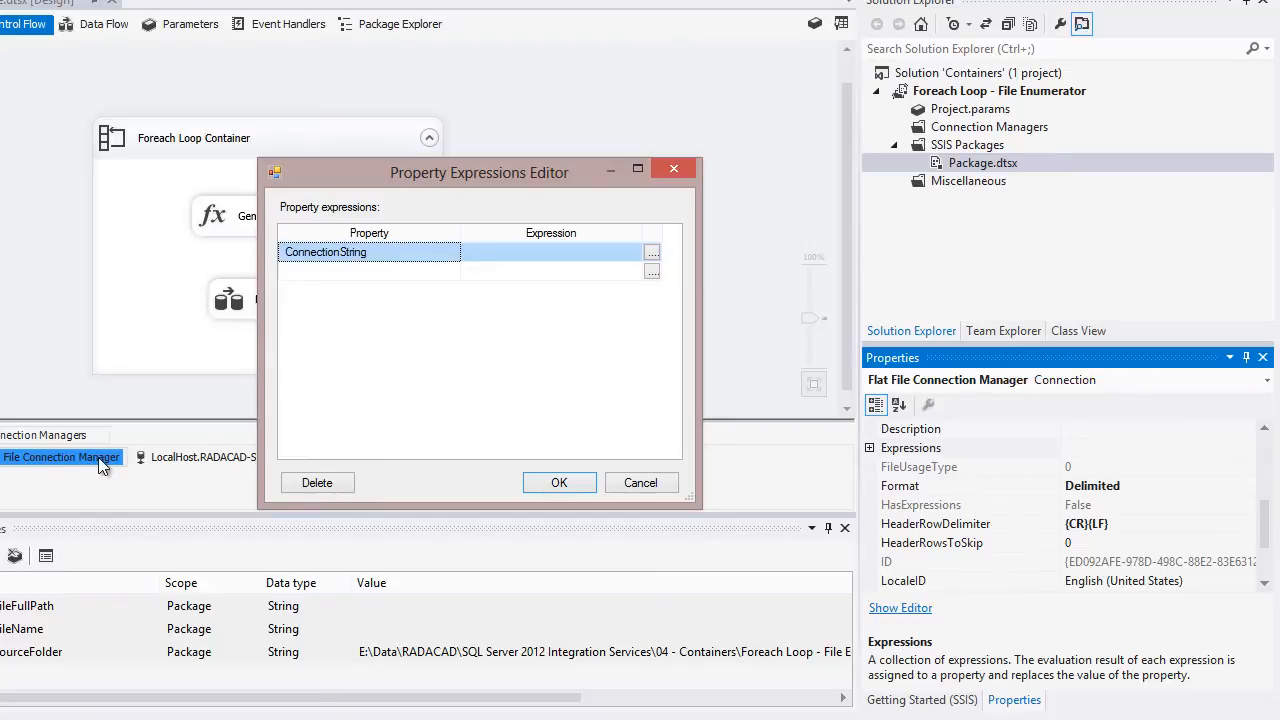
Build the ConnectionString expression as @[User::FileFullPath] and accept the connection manager's property expressions
{"action": "left_click", "coordinate": [652, 256]}
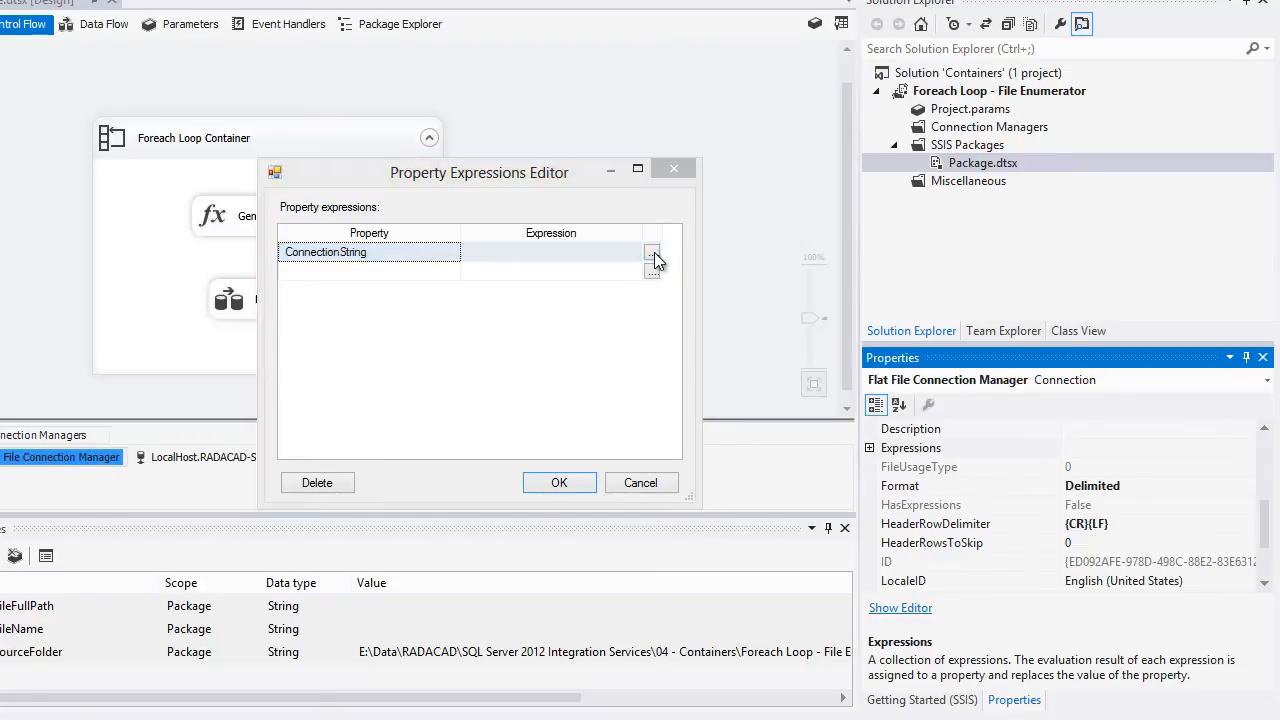
{"action": "left_click_drag", "start_coordinate": [351, 53], "coordinate": [771, 124]}
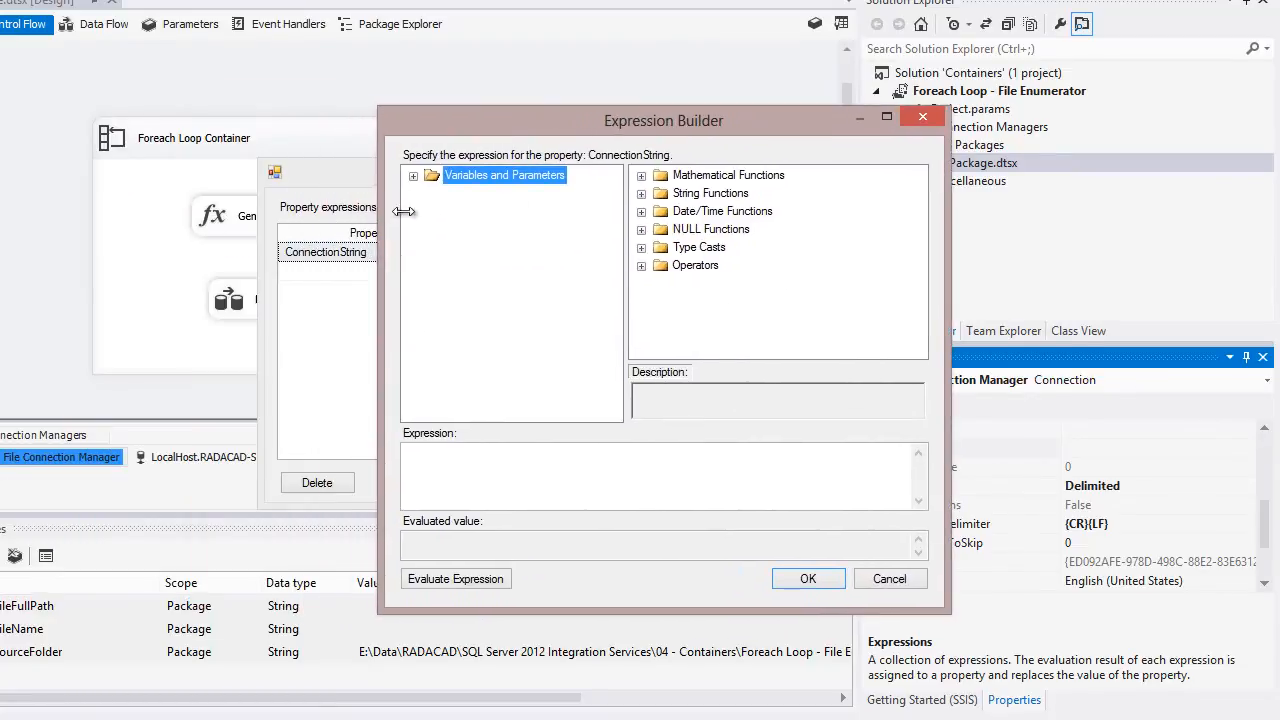
{"action": "left_click", "coordinate": [413, 175]}
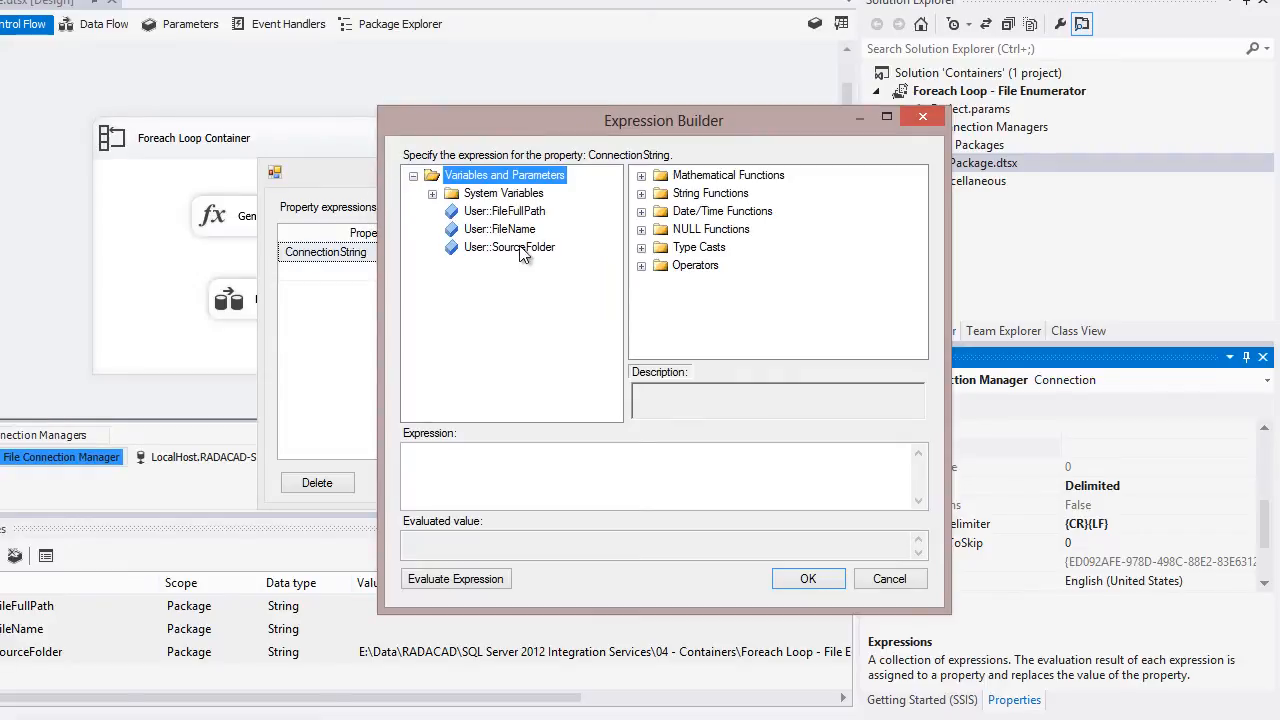
{"action": "left_click_drag", "start_coordinate": [486, 217], "coordinate": [530, 495]}
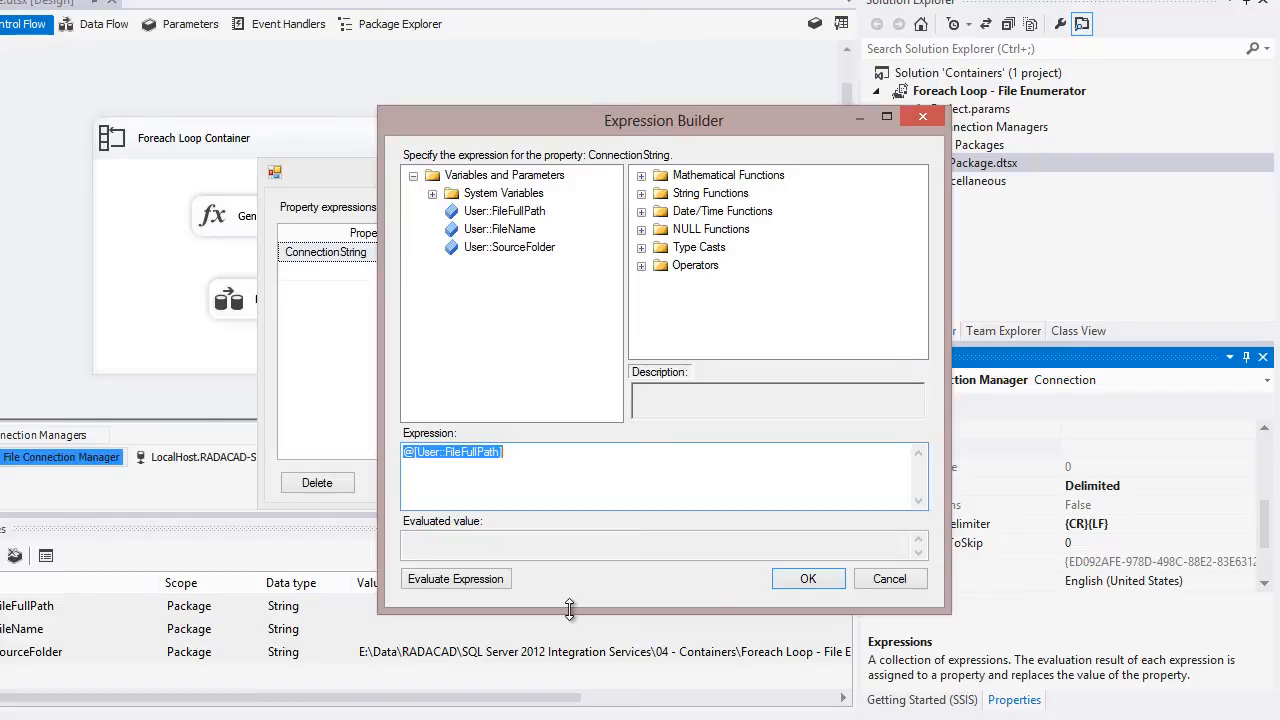
{"action": "left_click", "coordinate": [808, 580]}
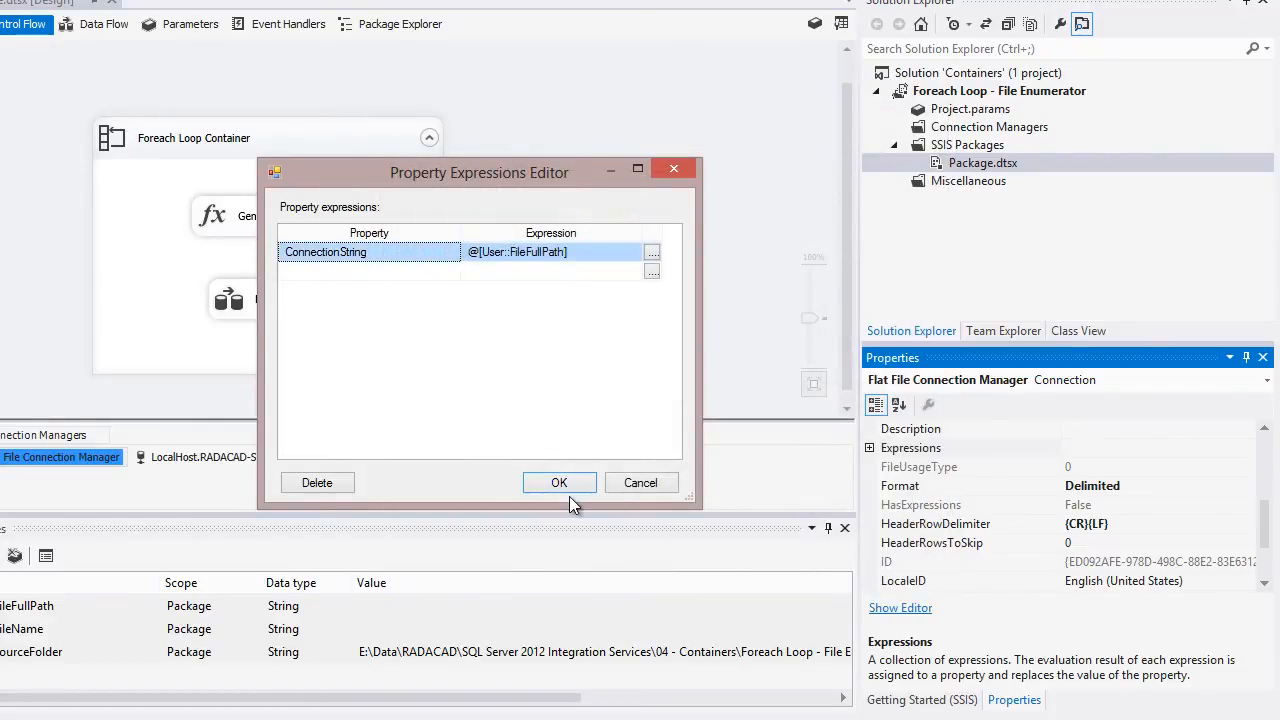
{"action": "left_click_drag", "start_coordinate": [488, 173], "coordinate": [777, 157]}
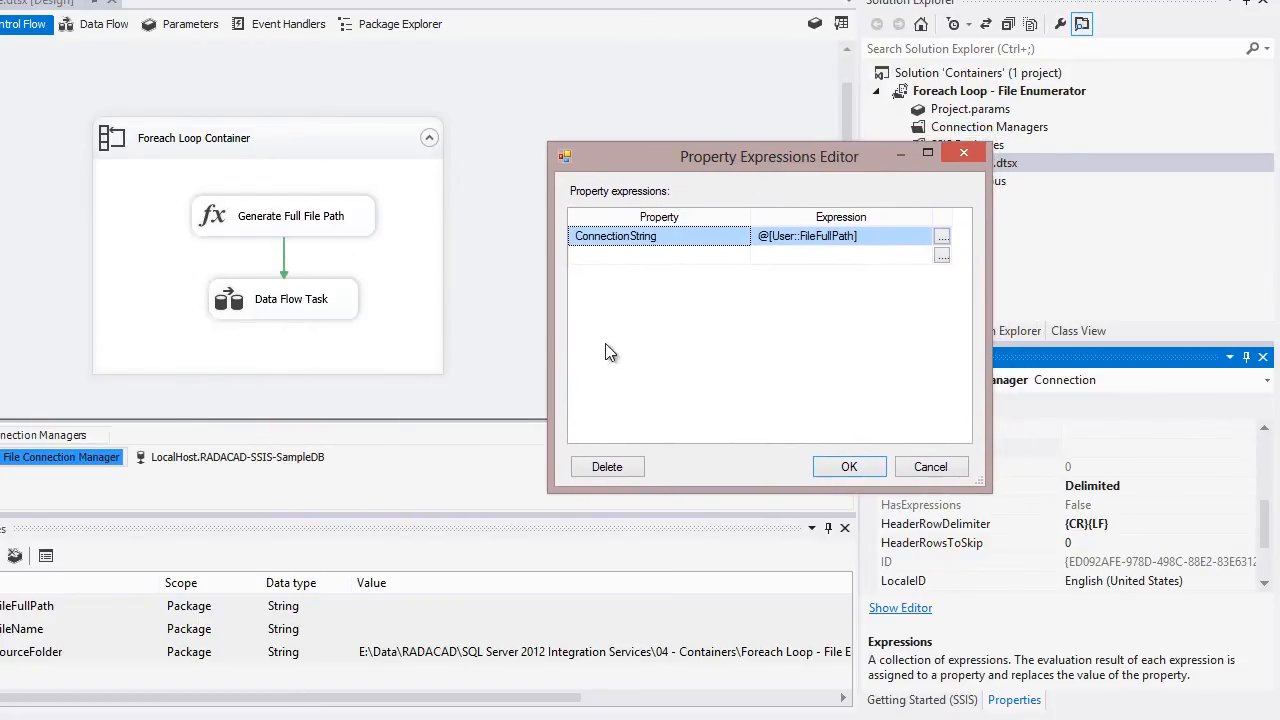
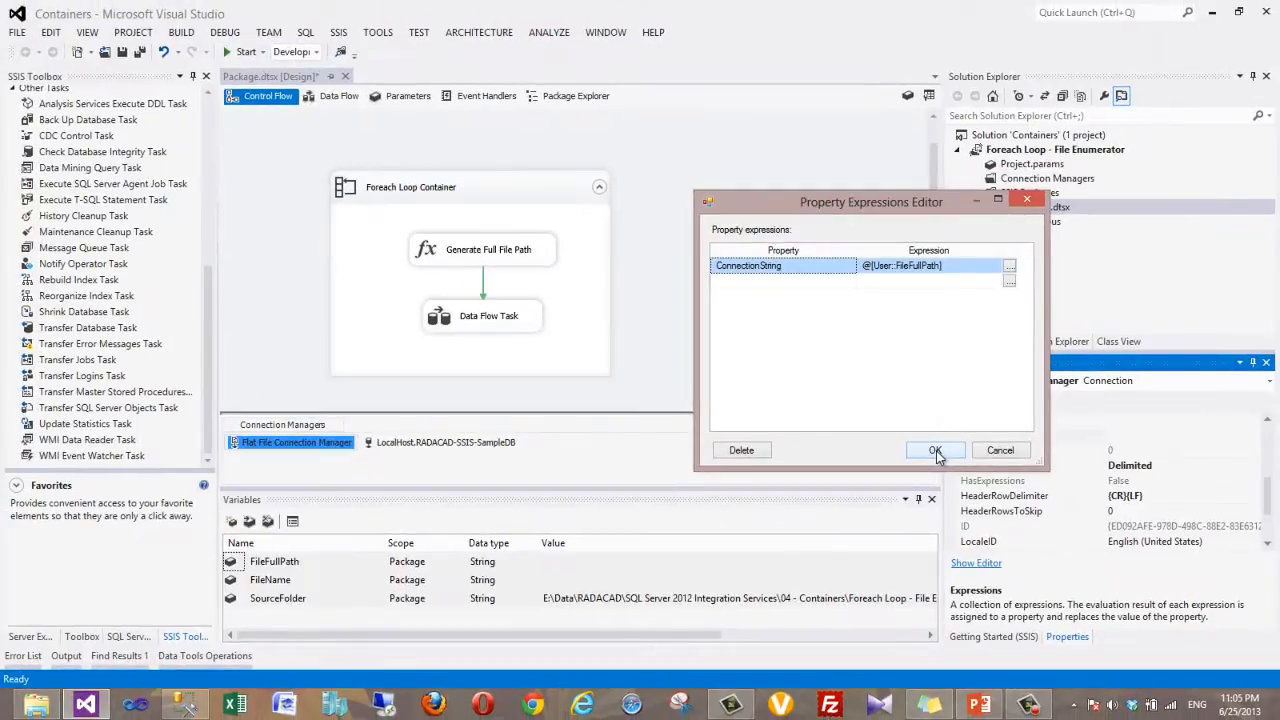
{"action": "left_click", "coordinate": [851, 470]}
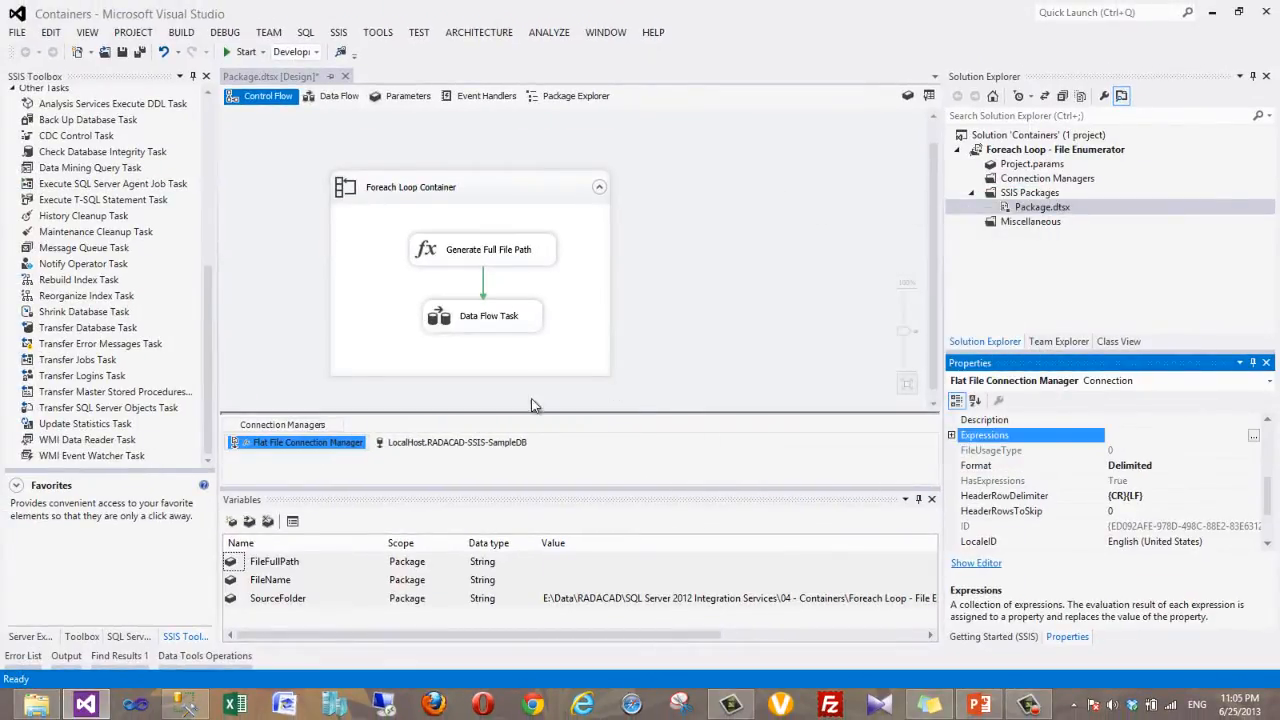
Widen the Foreach Loop Container and shift its two tasks toward its left edge to make room for another task
{"action": "left_click", "coordinate": [265, 465]}
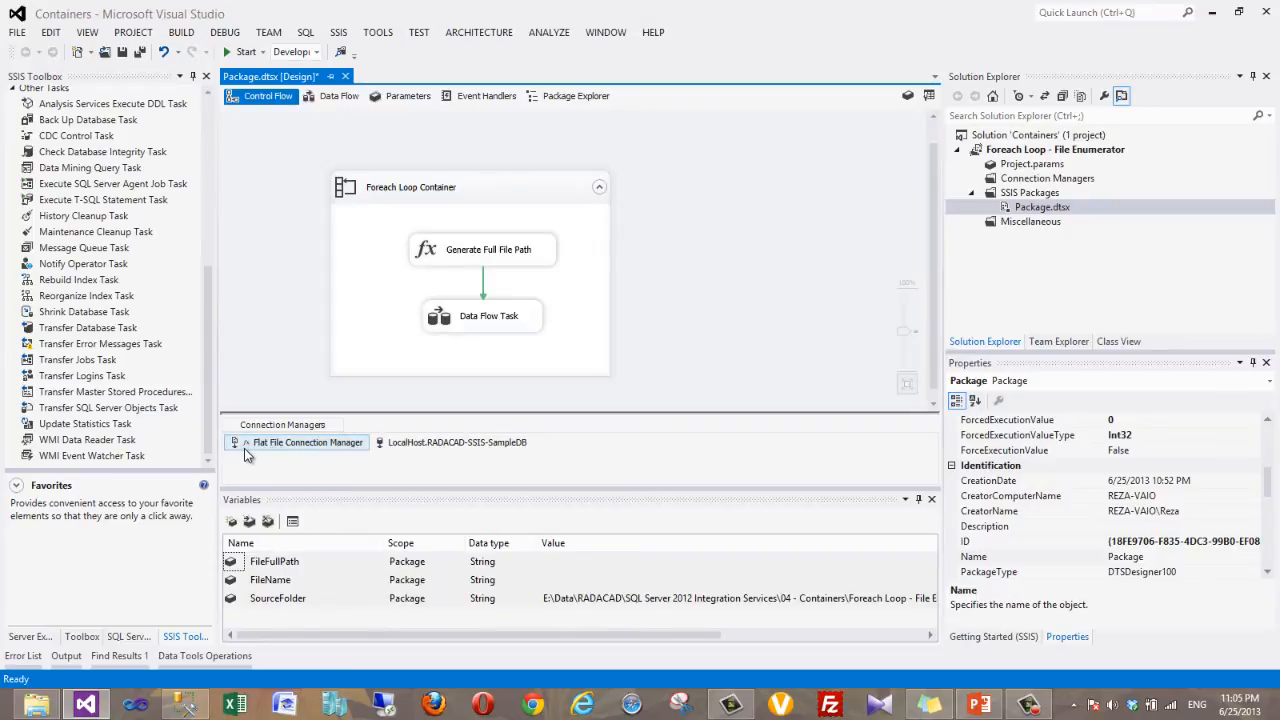
{"action": "left_click", "coordinate": [590, 329]}
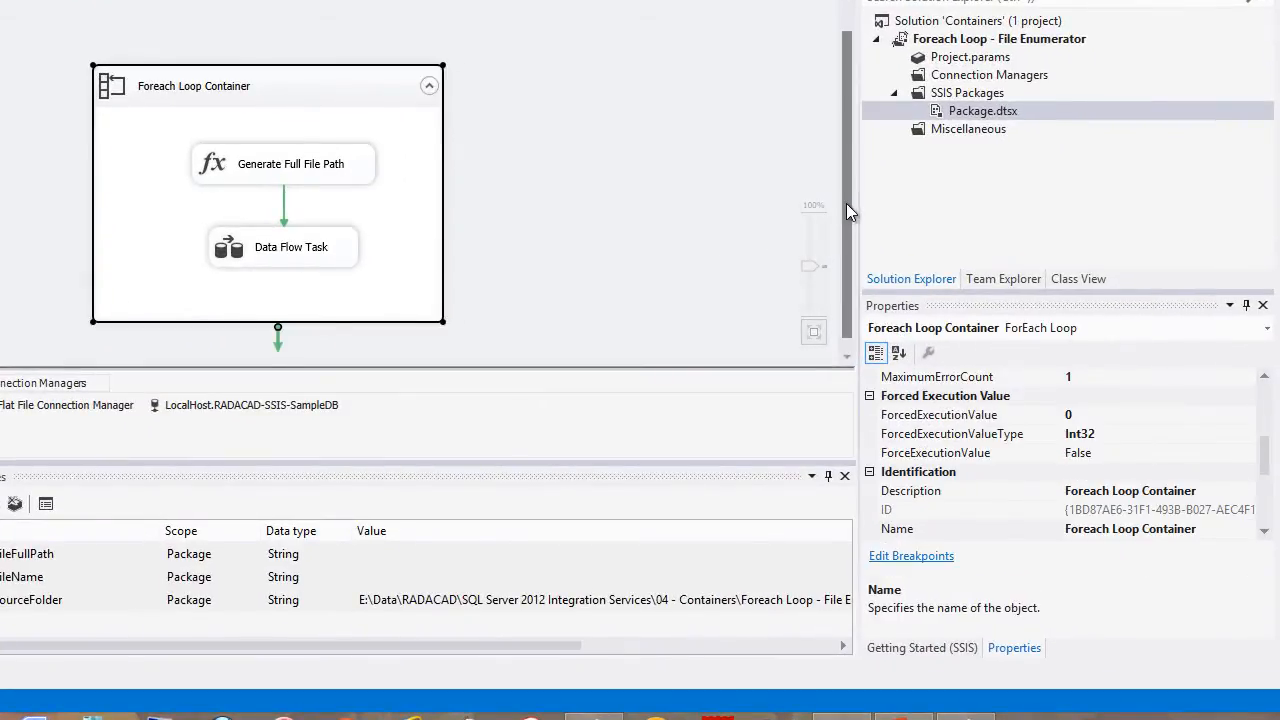
{"action": "left_click_drag", "start_coordinate": [847, 202], "coordinate": [810, 246]}
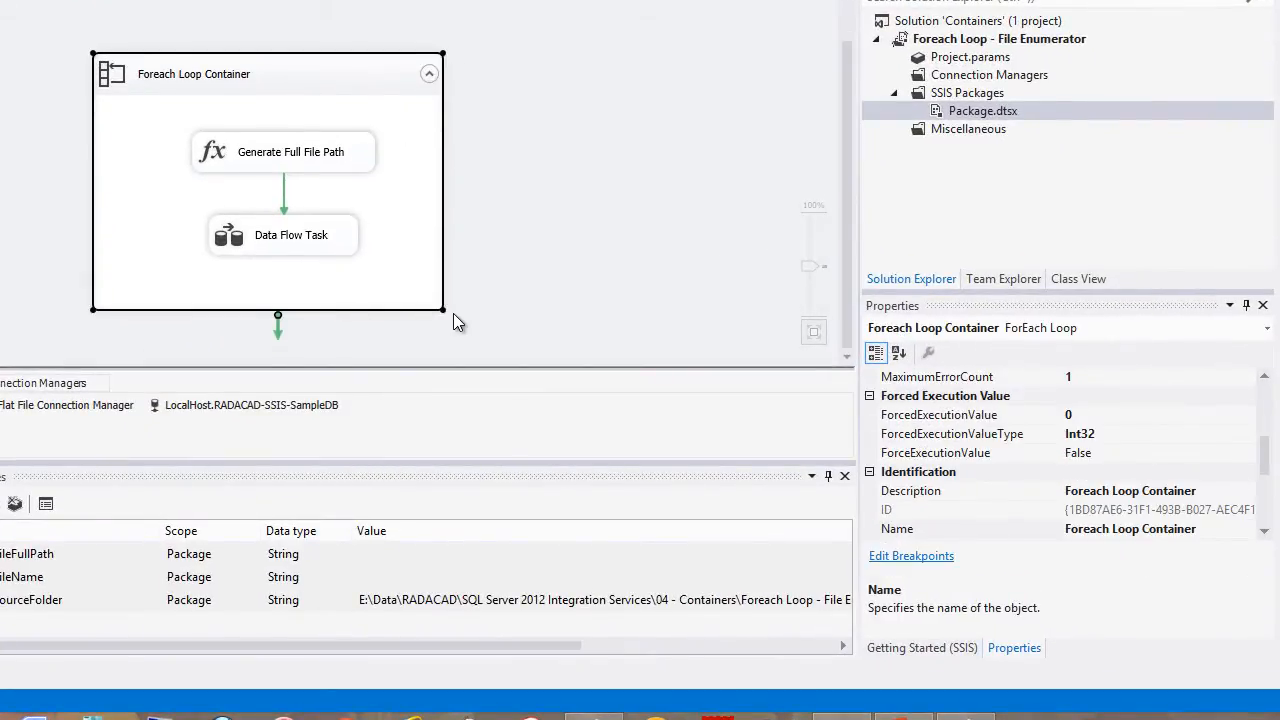
{"action": "left_click_drag", "start_coordinate": [443, 309], "coordinate": [643, 321]}
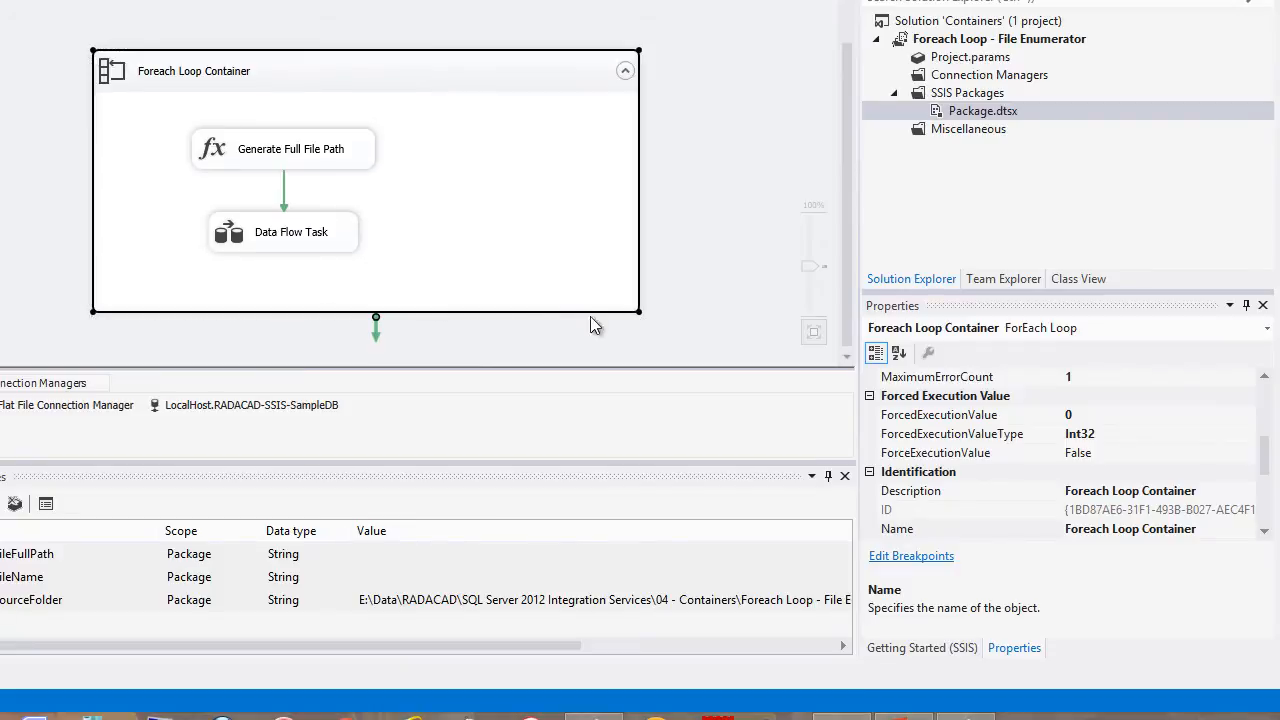
{"action": "left_click_drag", "start_coordinate": [397, 119], "coordinate": [283, 278]}
{"action": "left_click_drag", "start_coordinate": [301, 158], "coordinate": [261, 160]}
{"action": "left_click", "coordinate": [92, 158]}
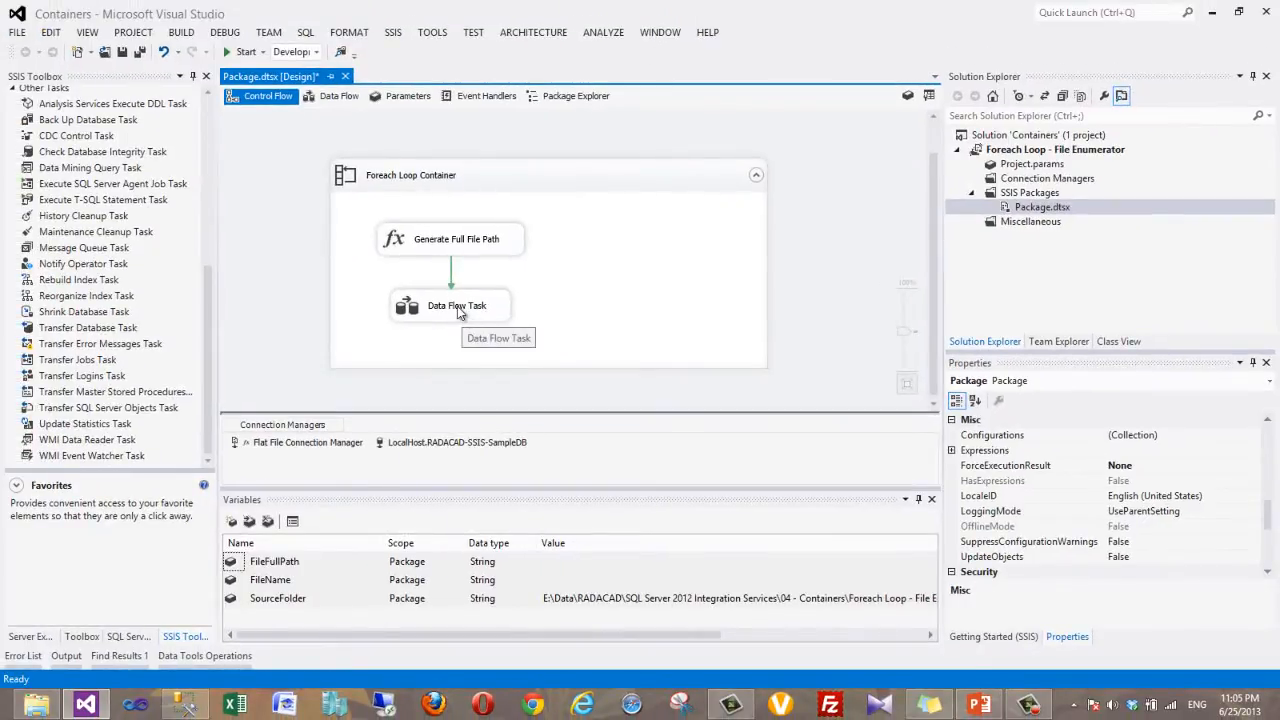
{"action": "left_click", "coordinate": [583, 296]}
{"action": "left_click", "coordinate": [257, 296]}
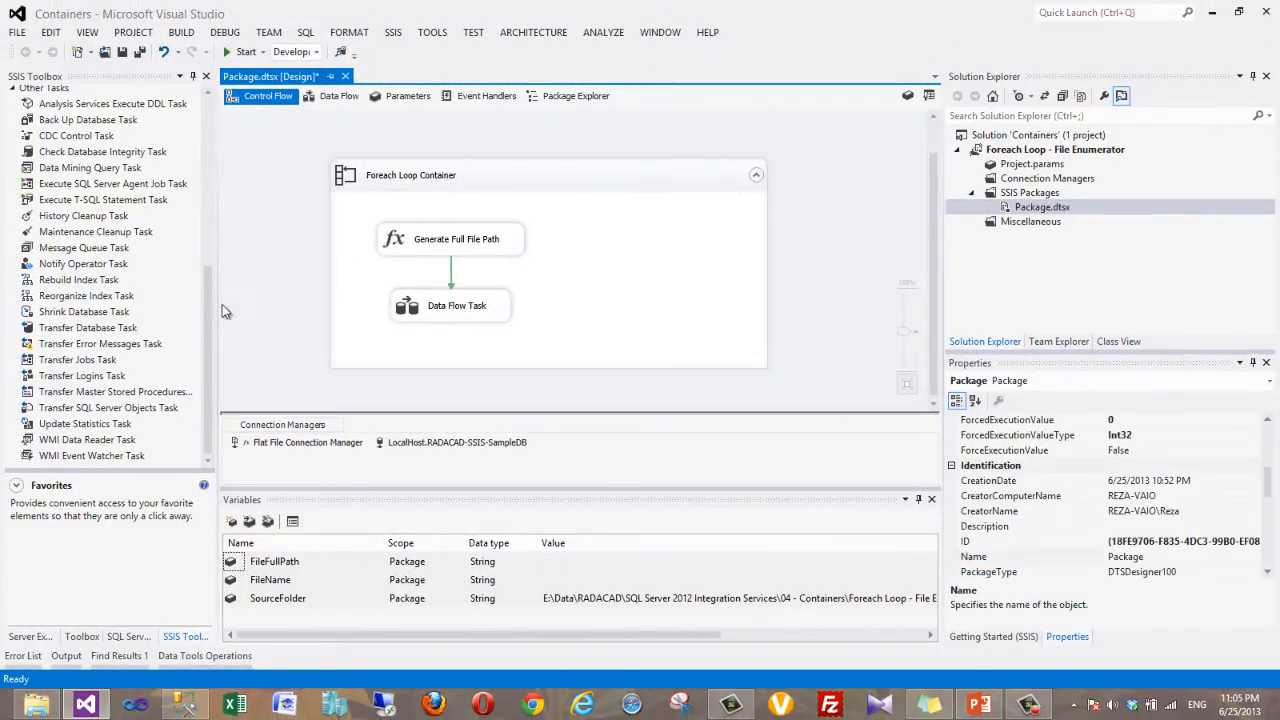
Switch to File Explorer, look at the Source Files and Archive folders inside Files, and return to Visual Studio
{"action": "left_click", "coordinate": [36, 704]}
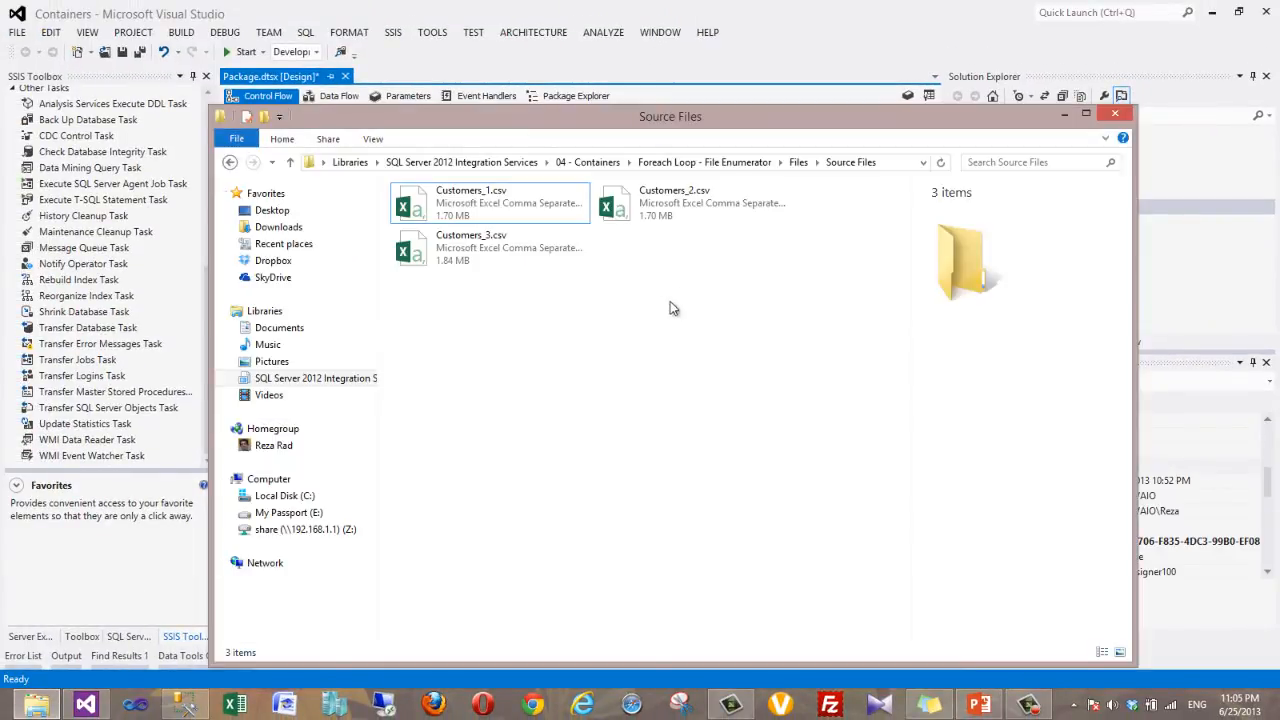
{"action": "left_click", "coordinate": [798, 162]}
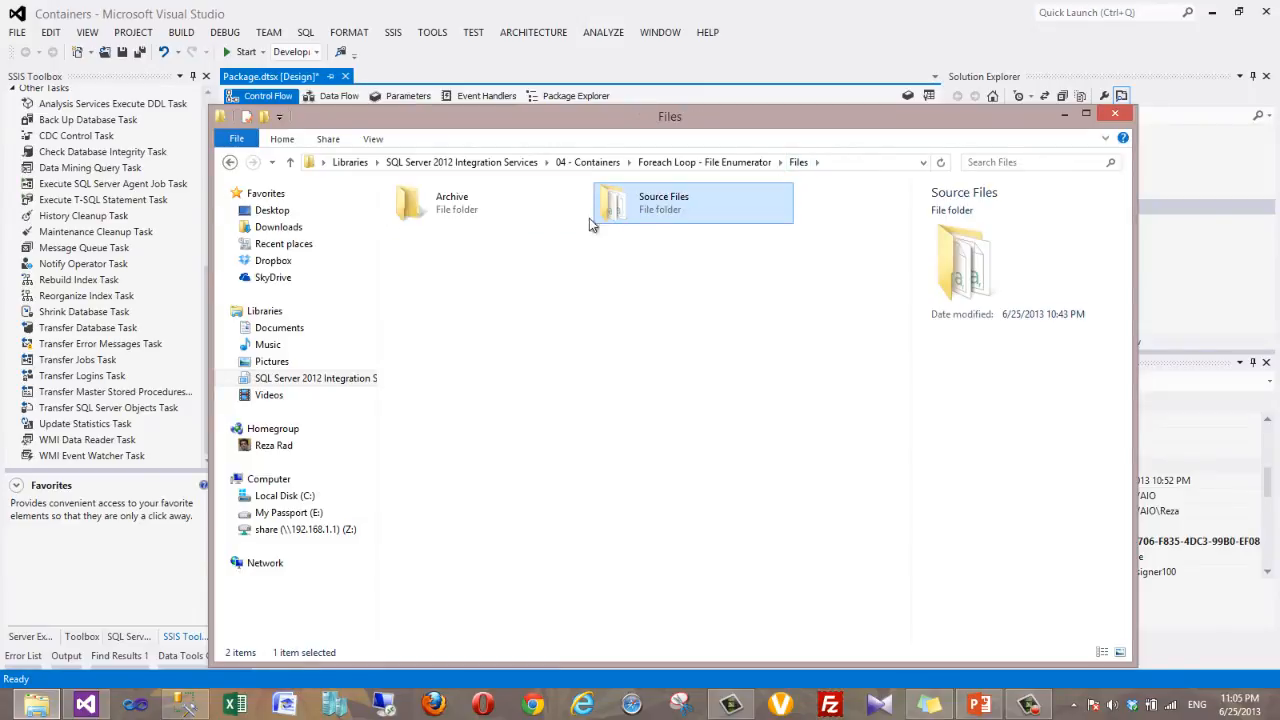
{"action": "double_click", "coordinate": [433, 212]}
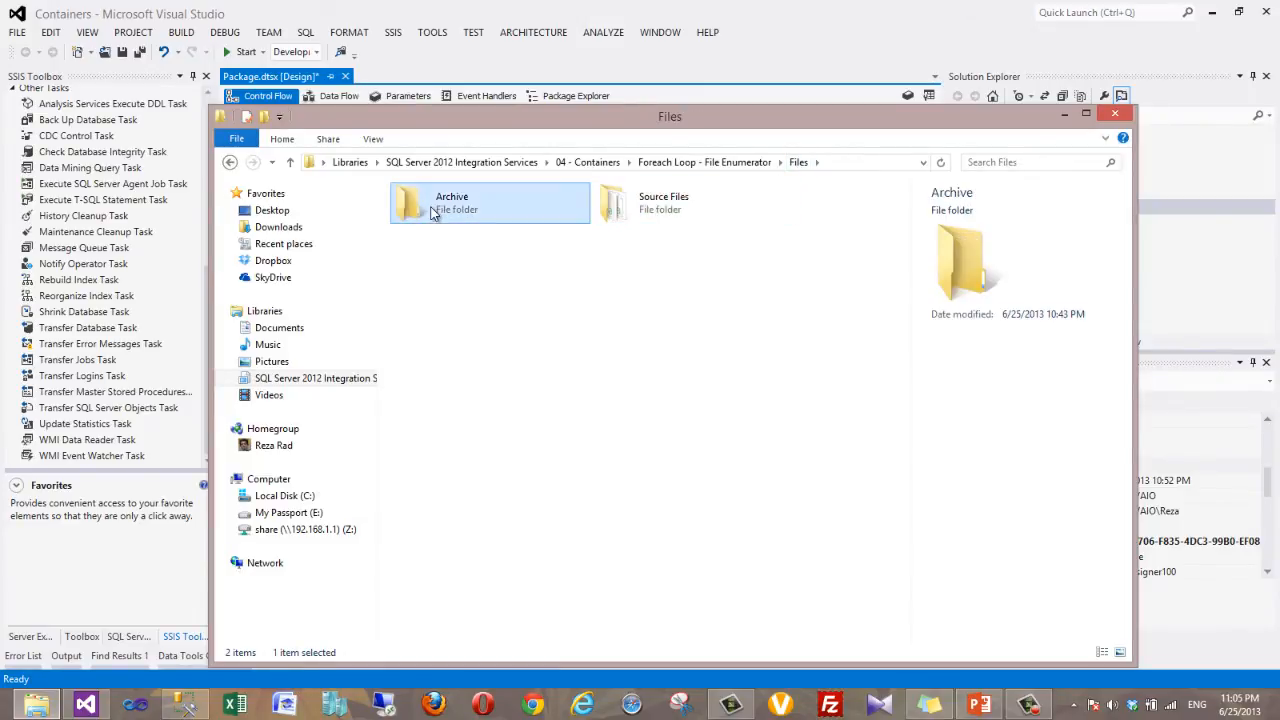
{"action": "left_click", "coordinate": [757, 73]}
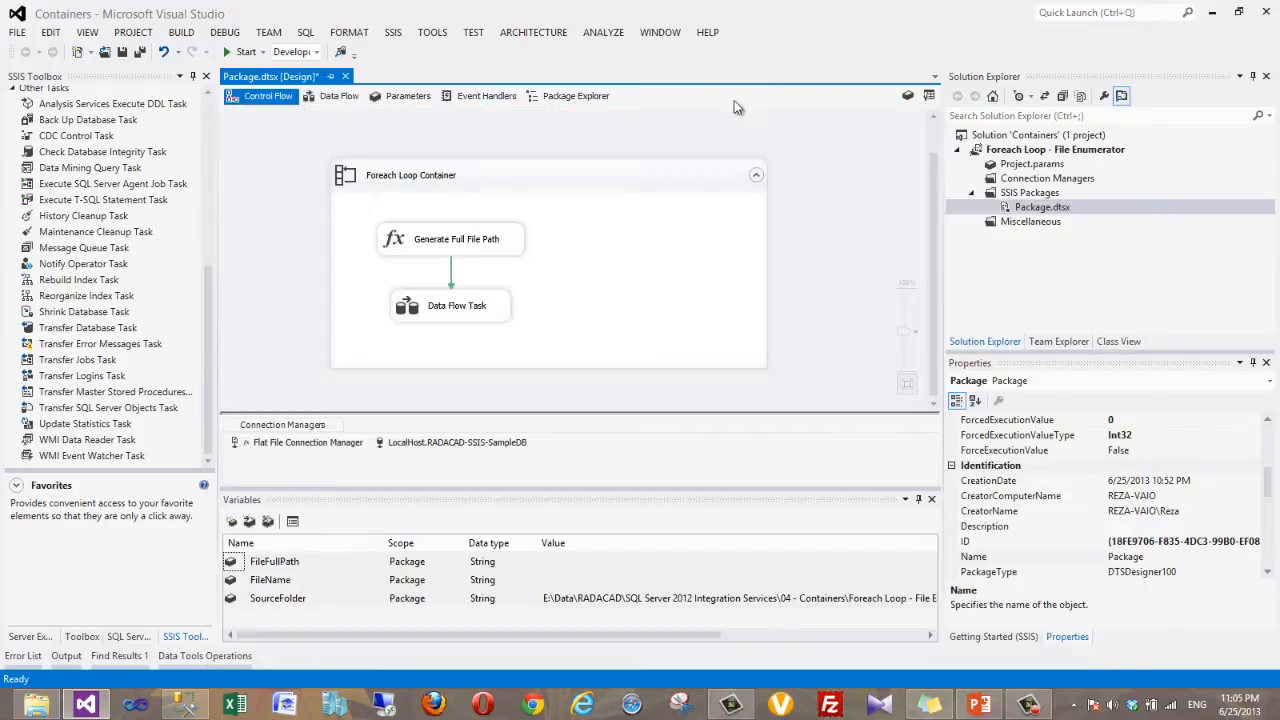
Add a File System Task inside the Foreach Loop Container beside the Data Flow Task
{"action": "left_click", "coordinate": [545, 320]}
{"action": "left_click", "coordinate": [209, 248]}
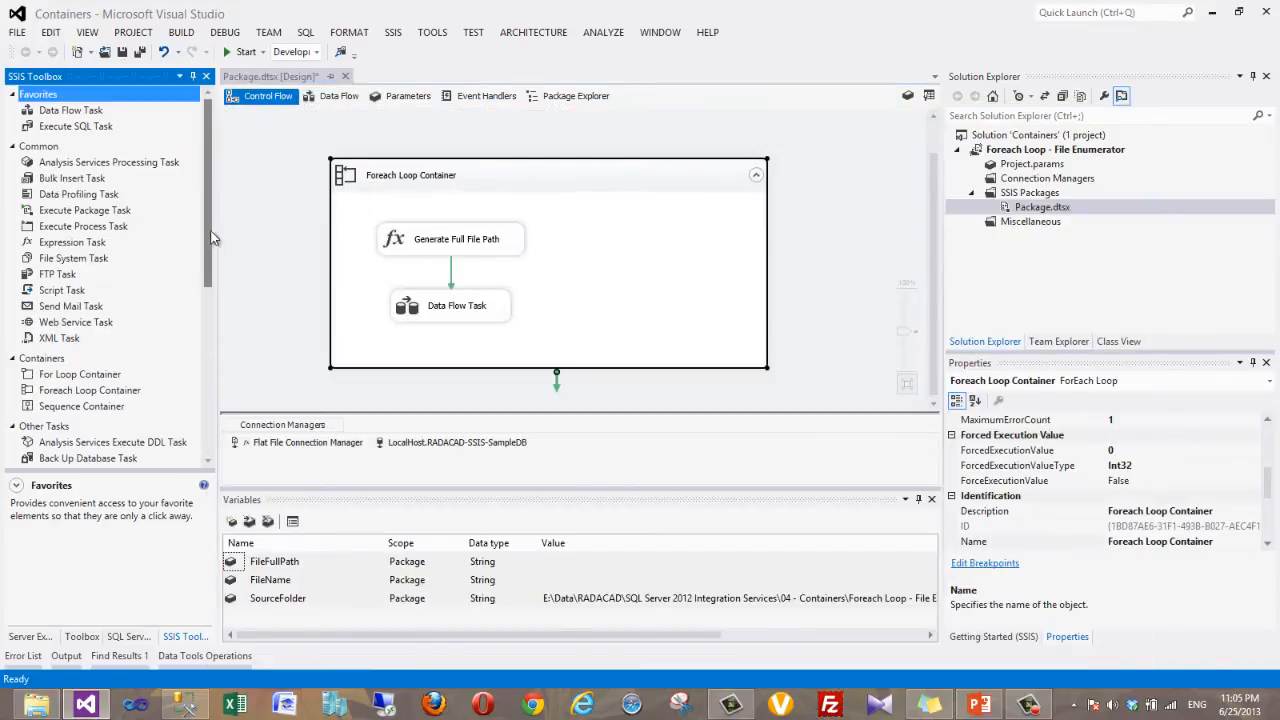
{"action": "left_click", "coordinate": [48, 262]}
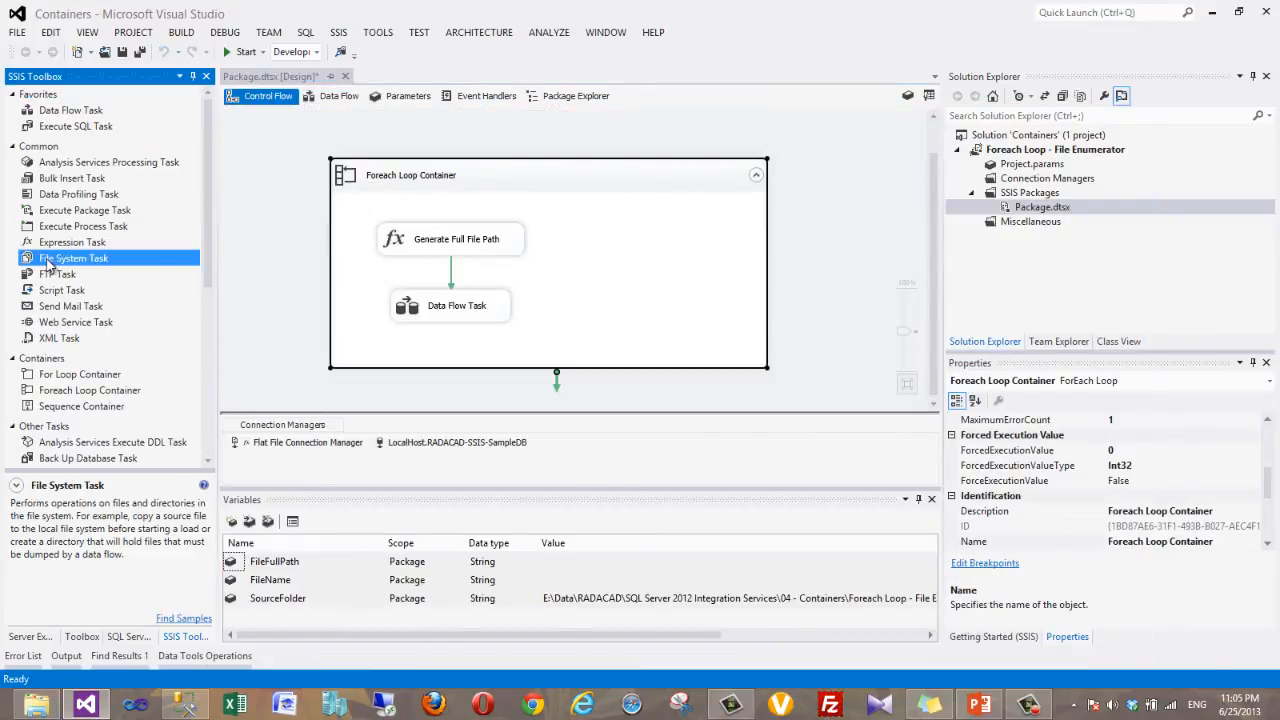
{"action": "left_click_drag", "start_coordinate": [30, 260], "coordinate": [594, 292]}
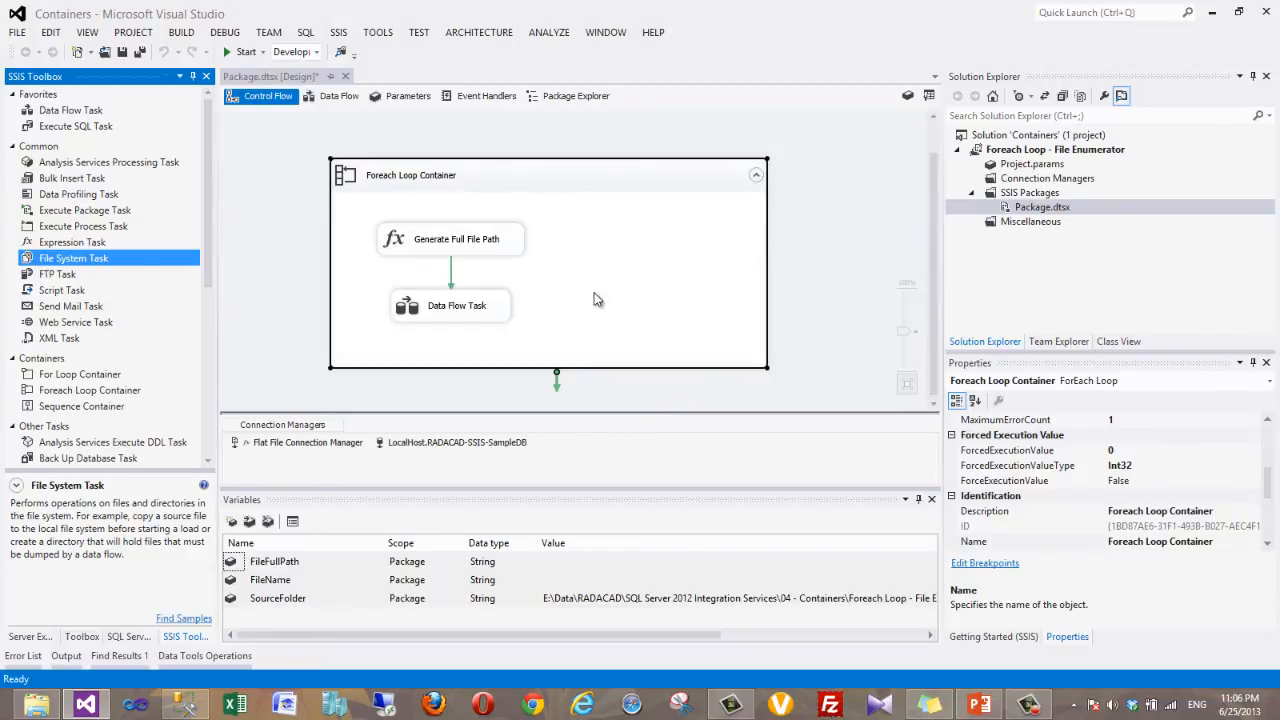
Rename the Data Flow Task as "Load Data into DB"
{"action": "left_click", "coordinate": [446, 312]}
{"action": "left_click", "coordinate": [459, 309]}
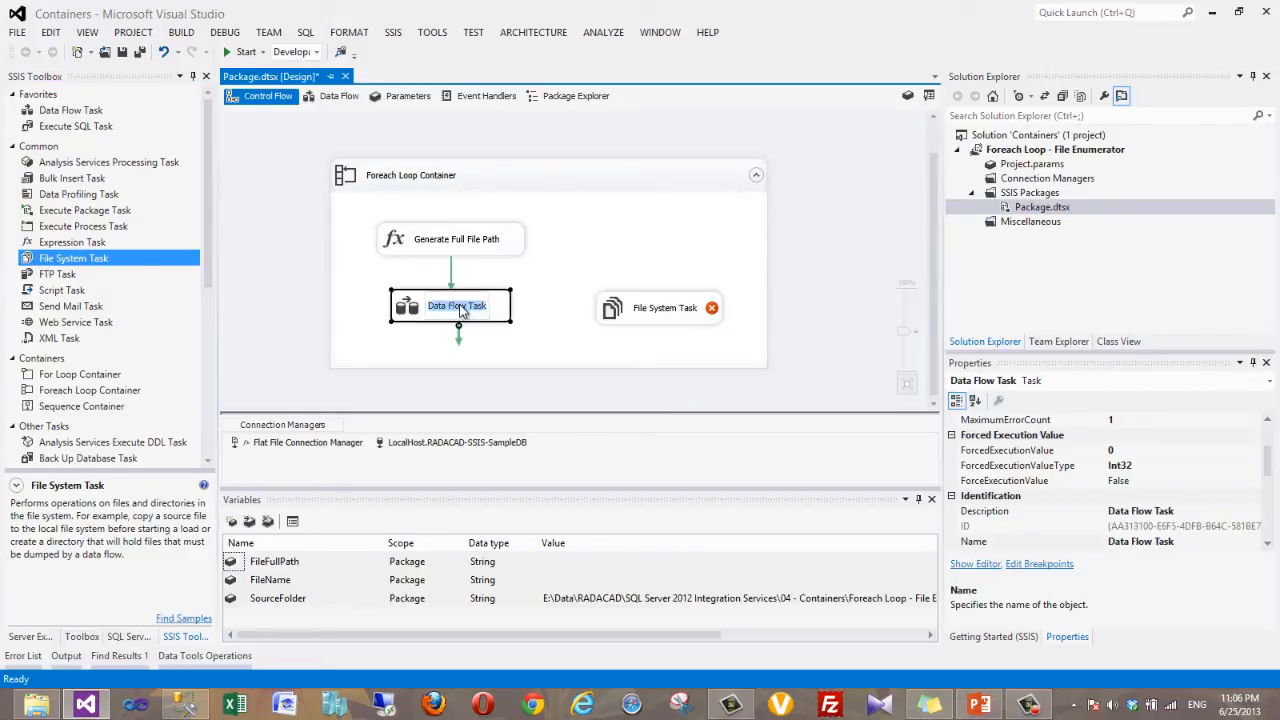
{"action": "type", "text": "Loa"}
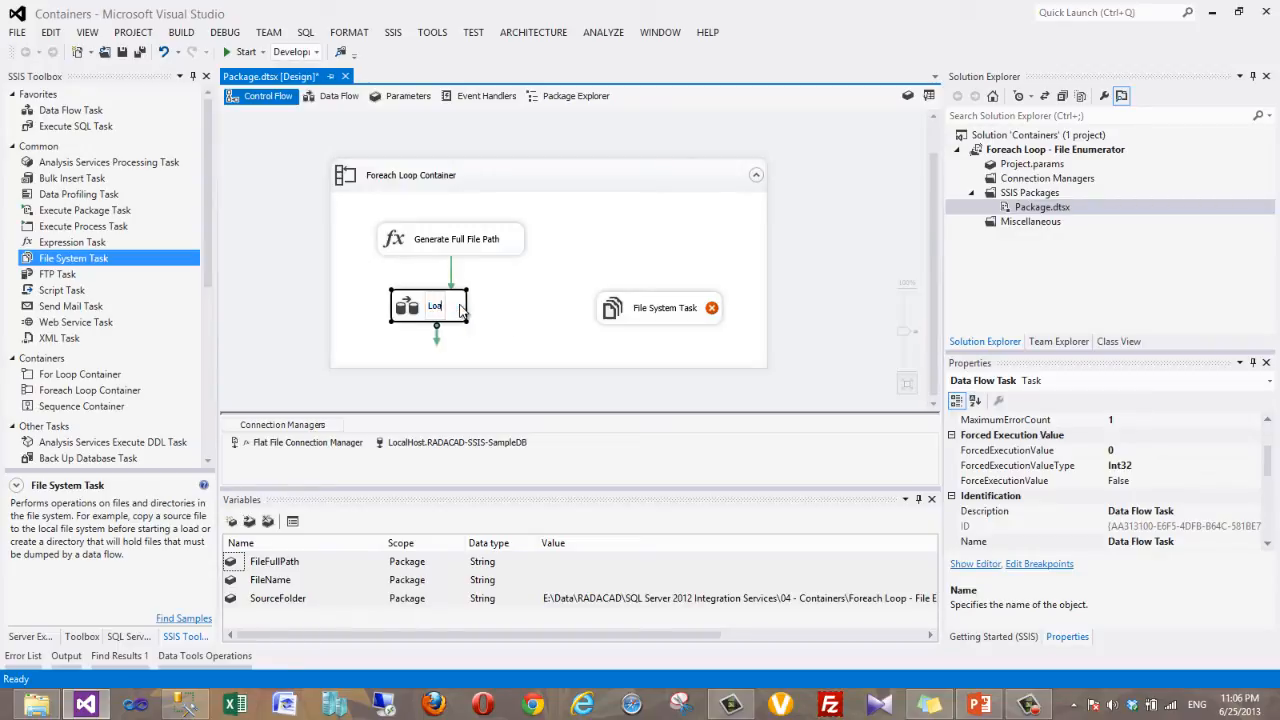
{"action": "type", "text": "d Data into DB"}
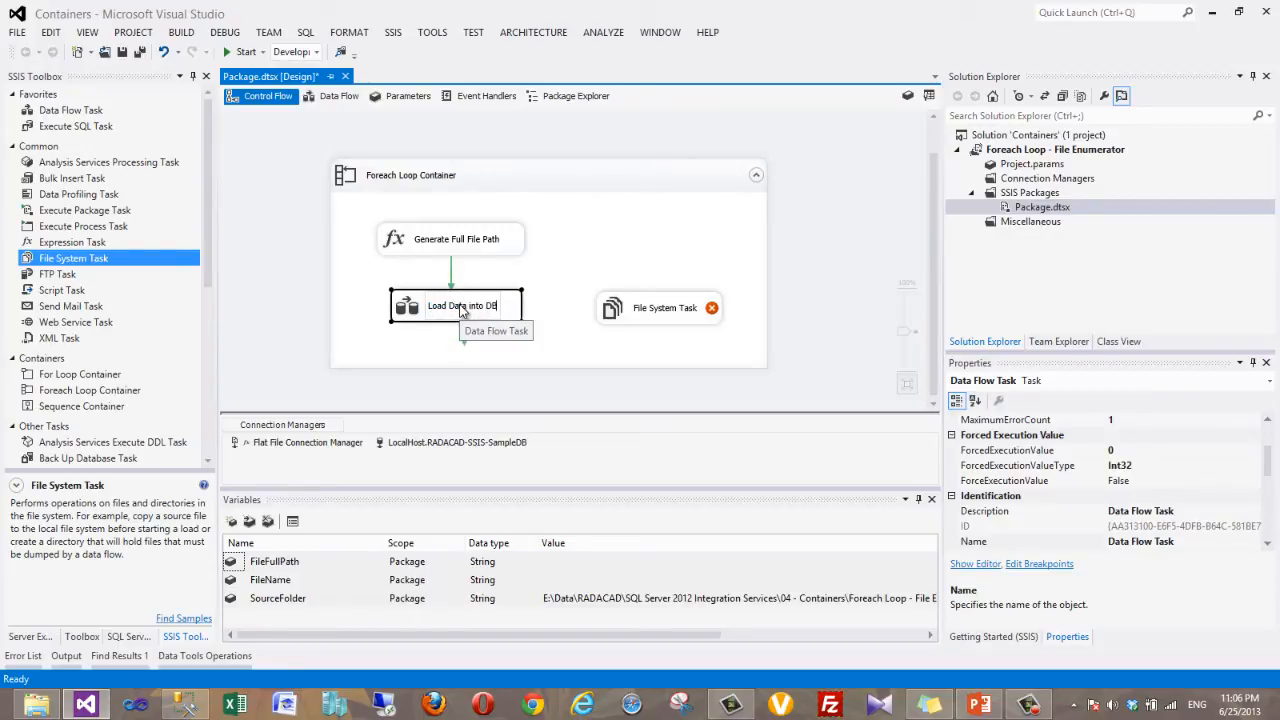
{"action": "key", "text": "Return"}
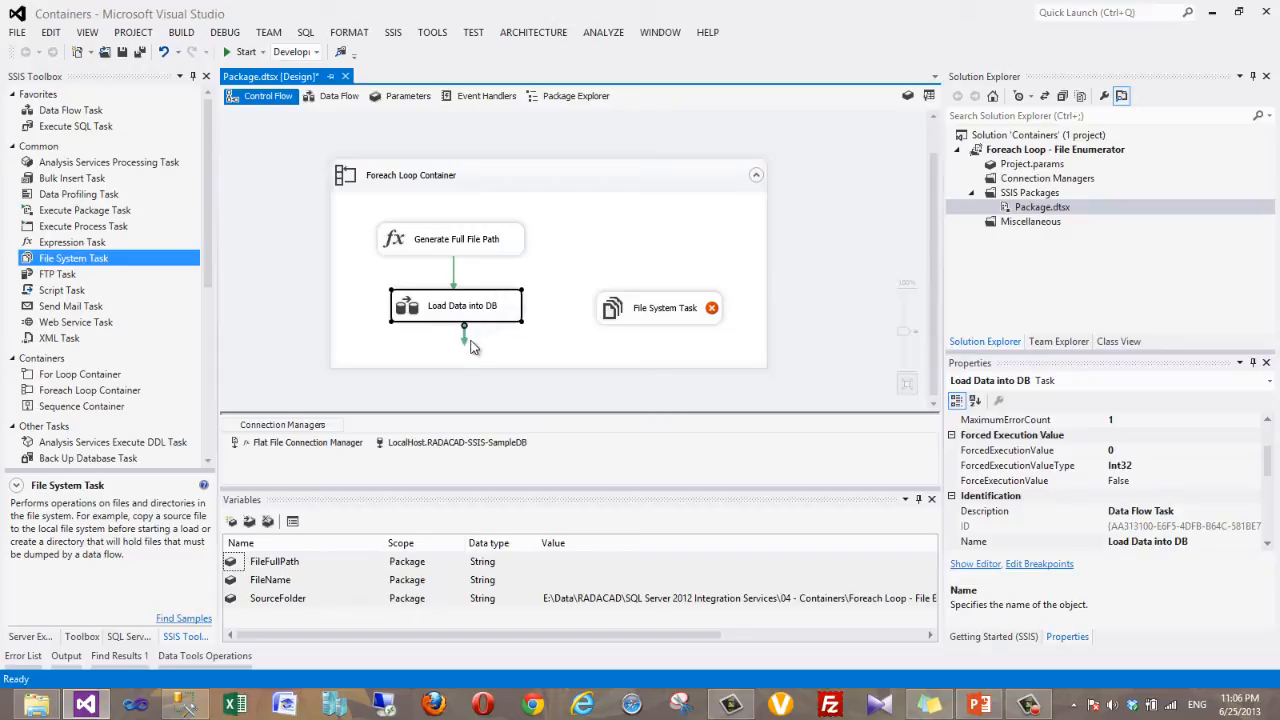
Connect the Load Data into DB task to the File System Task and rename the latter "Archive File"
{"action": "left_click_drag", "start_coordinate": [466, 343], "coordinate": [642, 309]}
{"action": "left_click", "coordinate": [642, 309]}
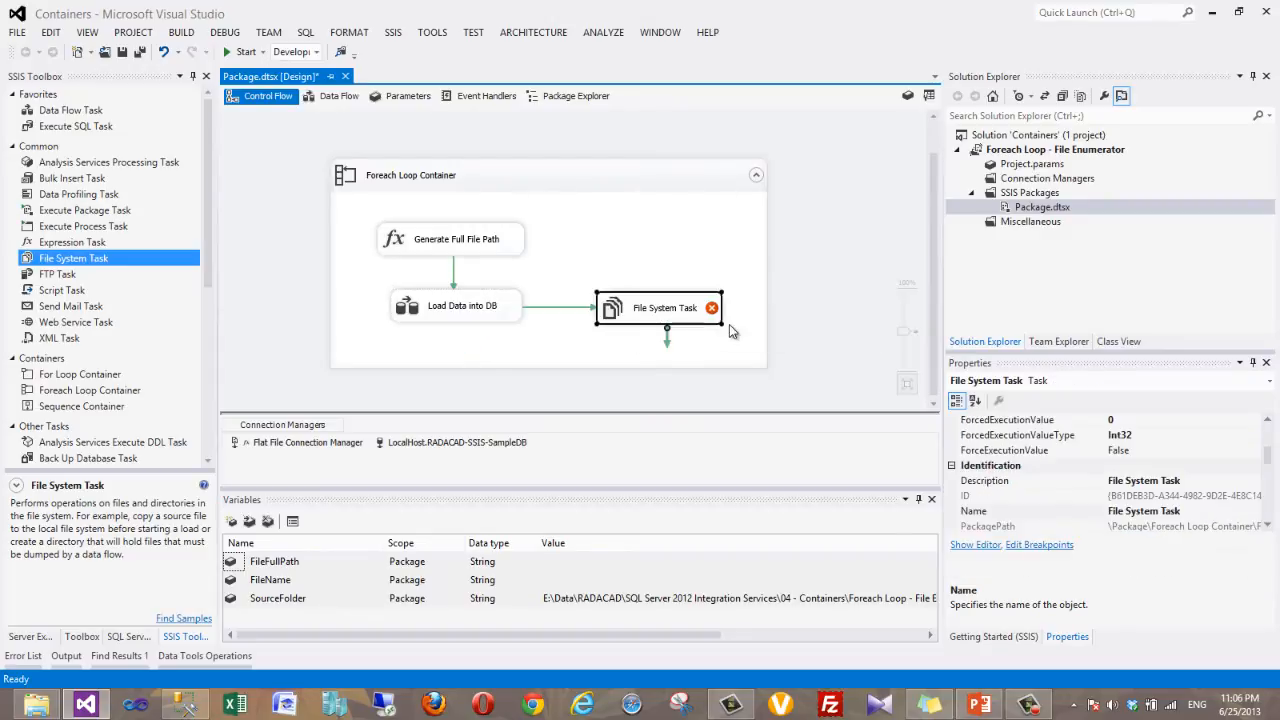
{"action": "left_click", "coordinate": [676, 309]}
{"action": "type", "text": "Archive Fil"}
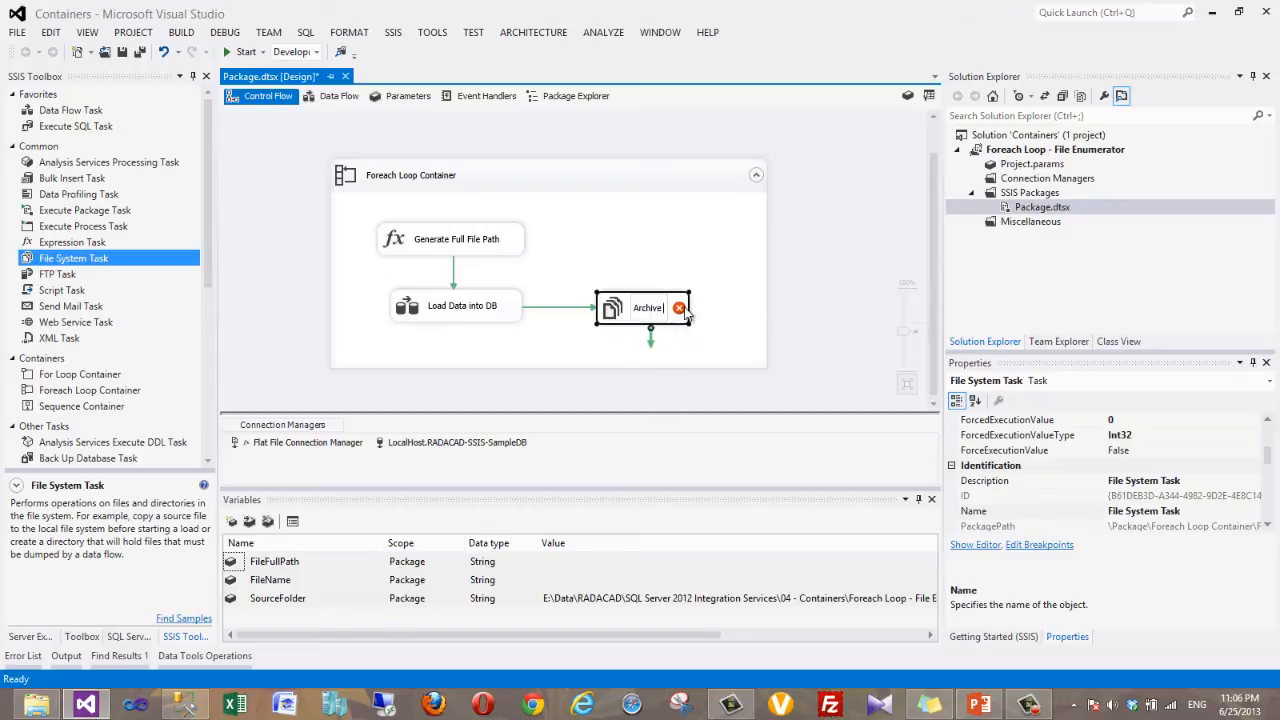
{"action": "type", "text": "e"}
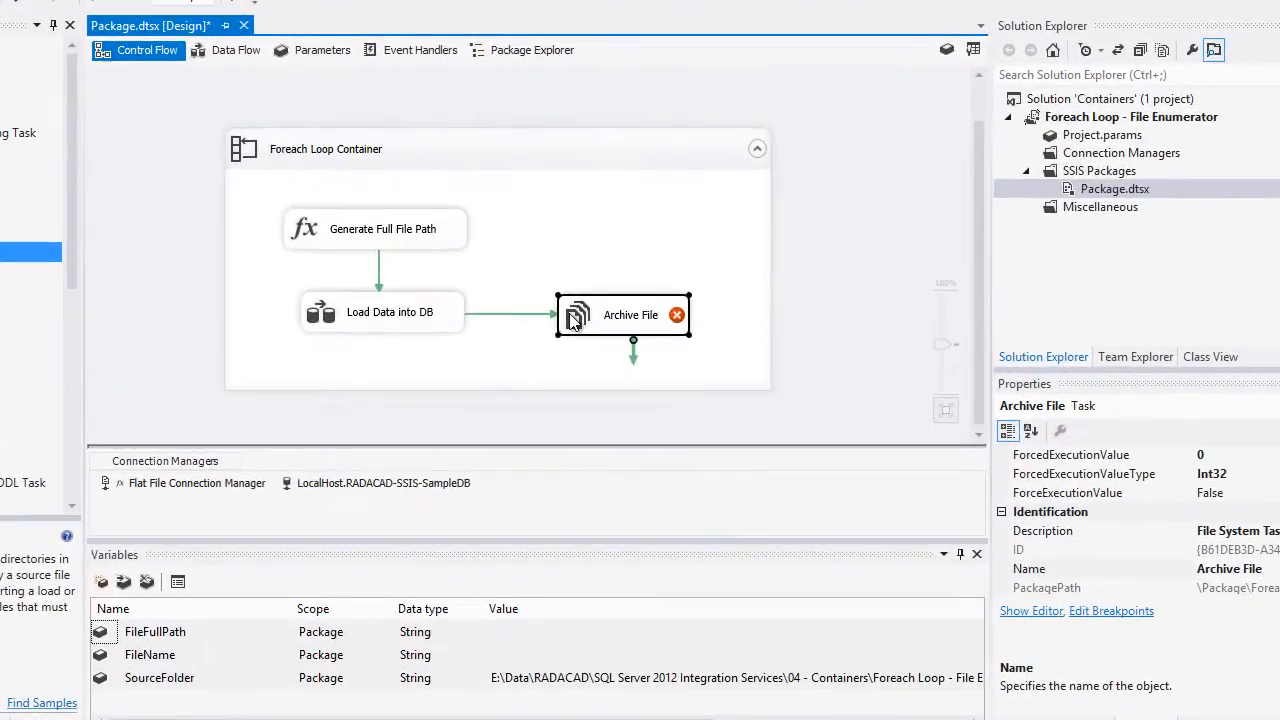
Set the Archive File task's operation to Move file
{"action": "double_click", "coordinate": [605, 312]}
{"action": "left_click", "coordinate": [952, 327]}
{"action": "left_click", "coordinate": [948, 327]}
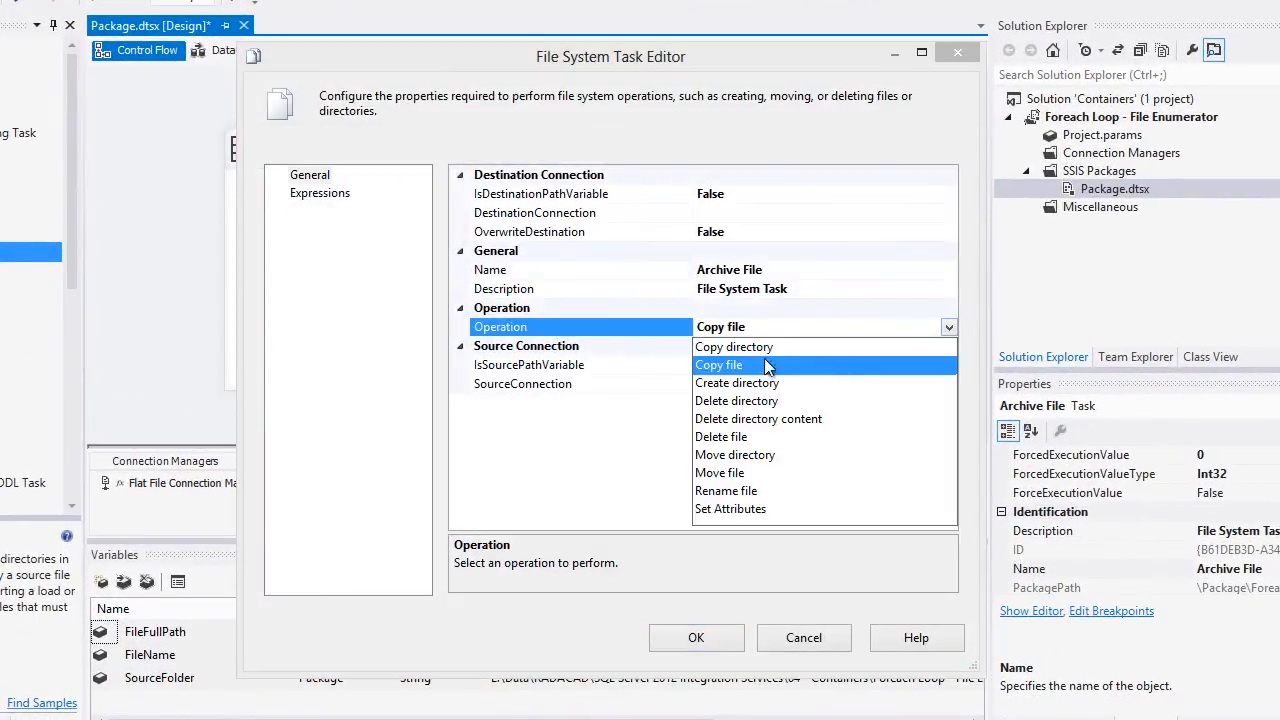
{"action": "left_click", "coordinate": [718, 473]}
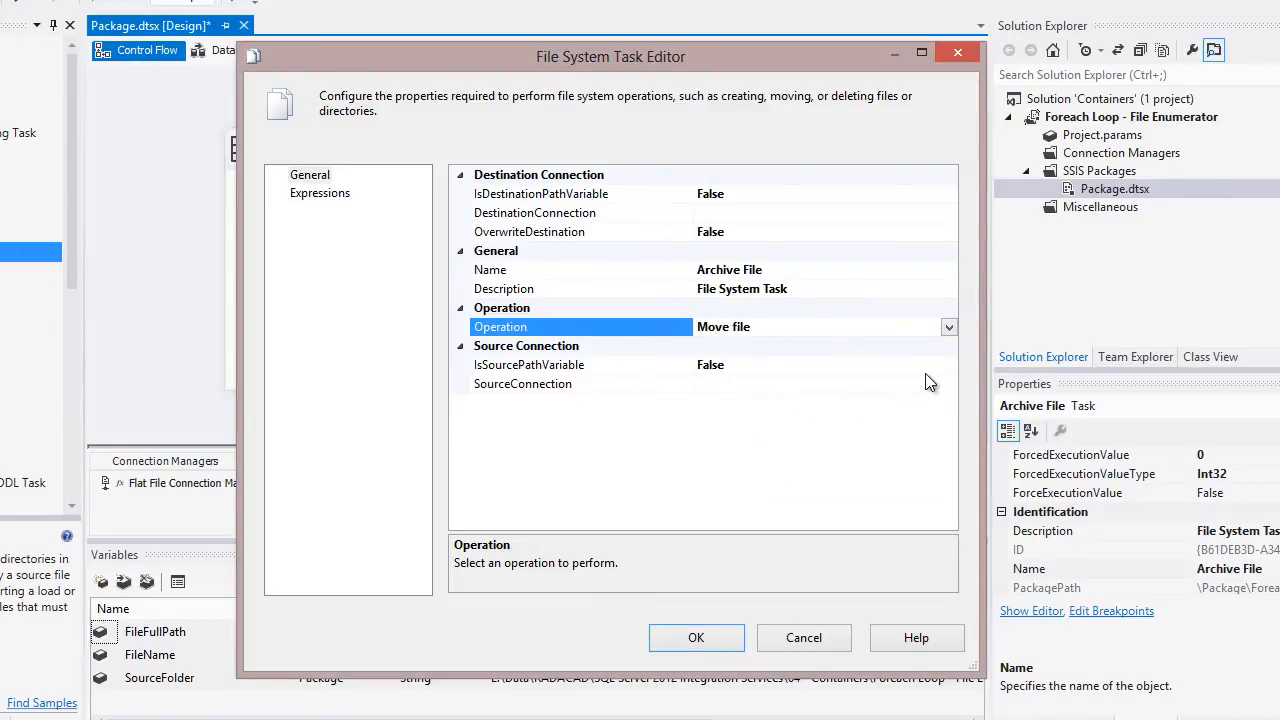
Set IsSourcePathVariable to True and choose User::FileFullPath as the source variable of the Archive File task
{"action": "left_click", "coordinate": [492, 368]}
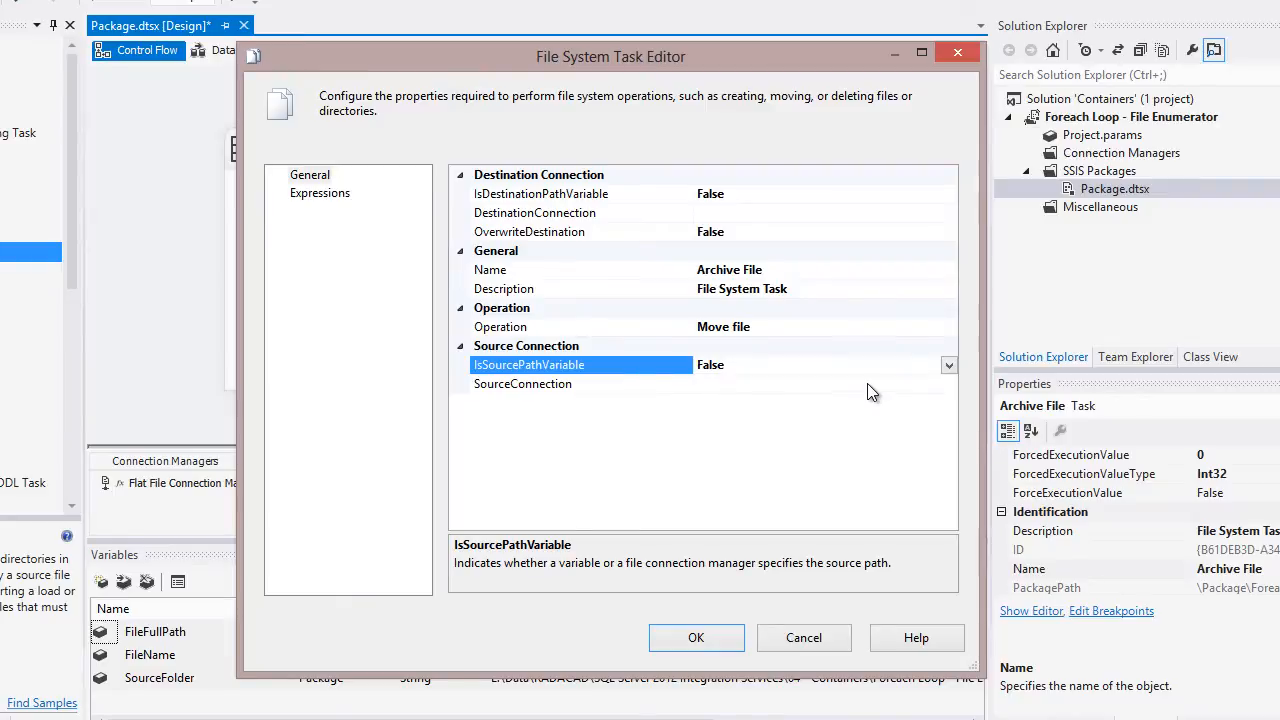
{"action": "left_click", "coordinate": [949, 366]}
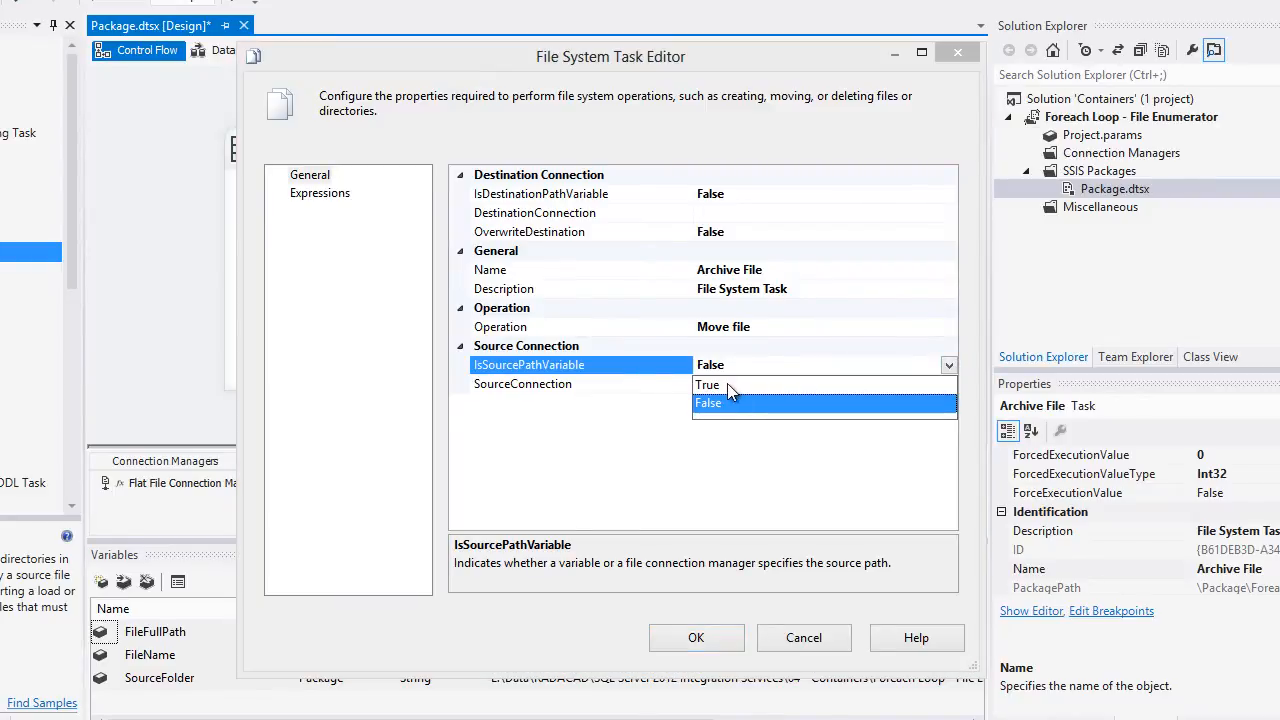
{"action": "left_click", "coordinate": [727, 383]}
{"action": "left_click", "coordinate": [734, 386]}
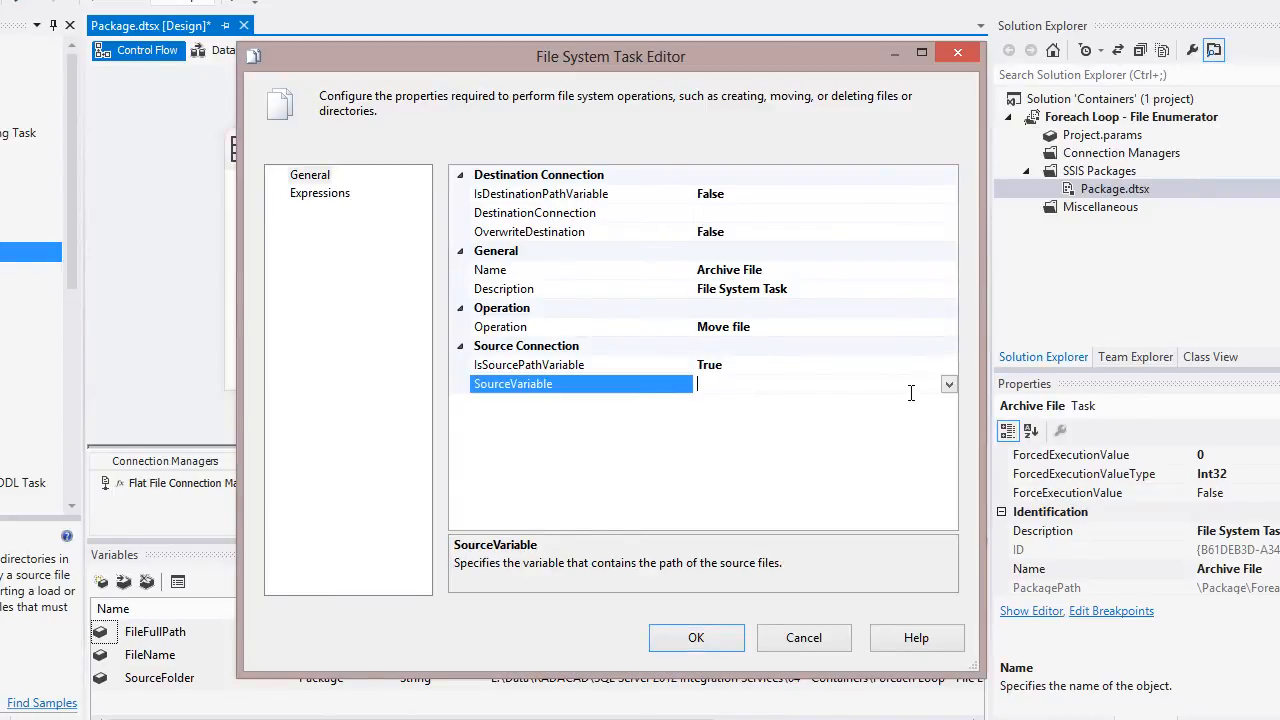
{"action": "left_click", "coordinate": [949, 386]}
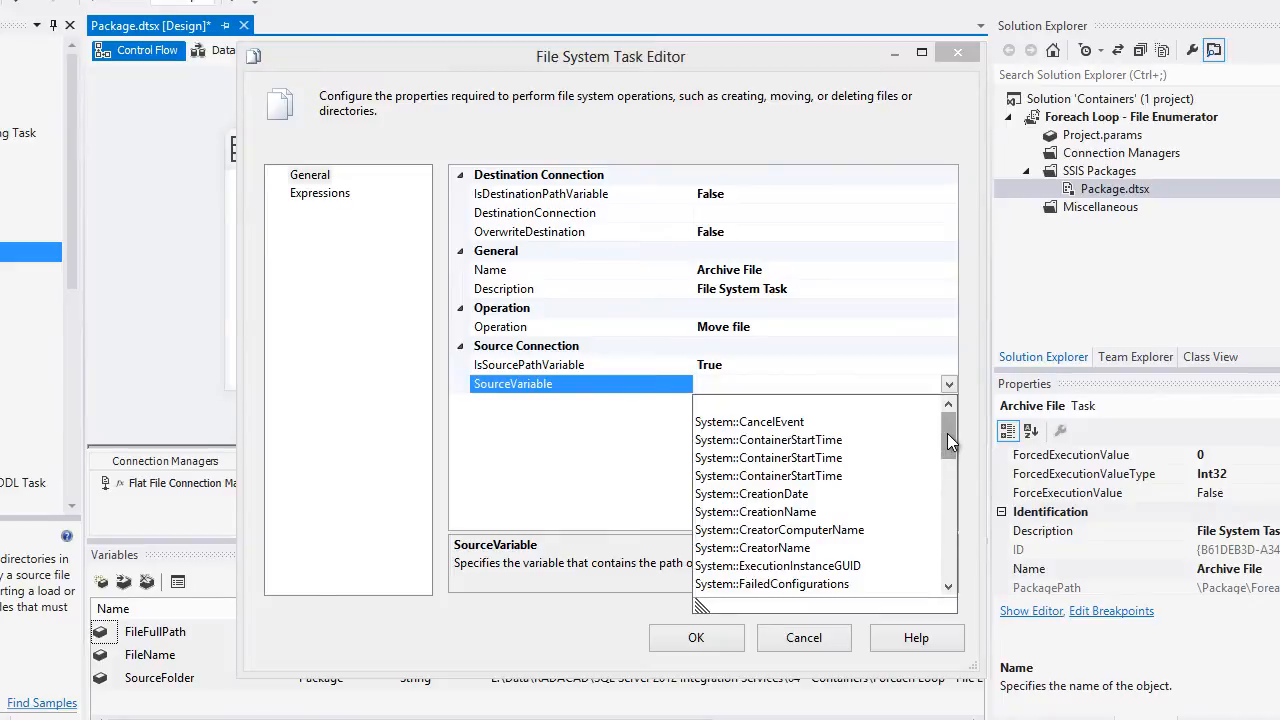
{"action": "left_click_drag", "start_coordinate": [948, 423], "coordinate": [955, 567]}
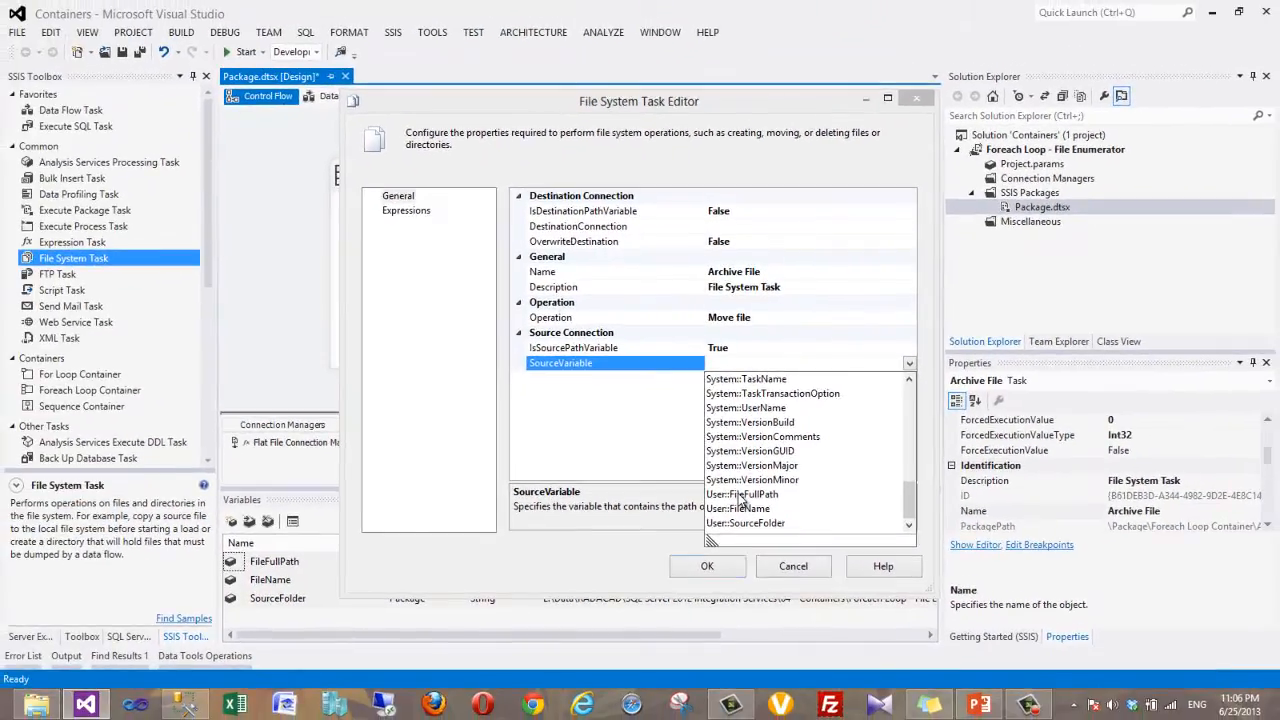
{"action": "left_click", "coordinate": [740, 516]}
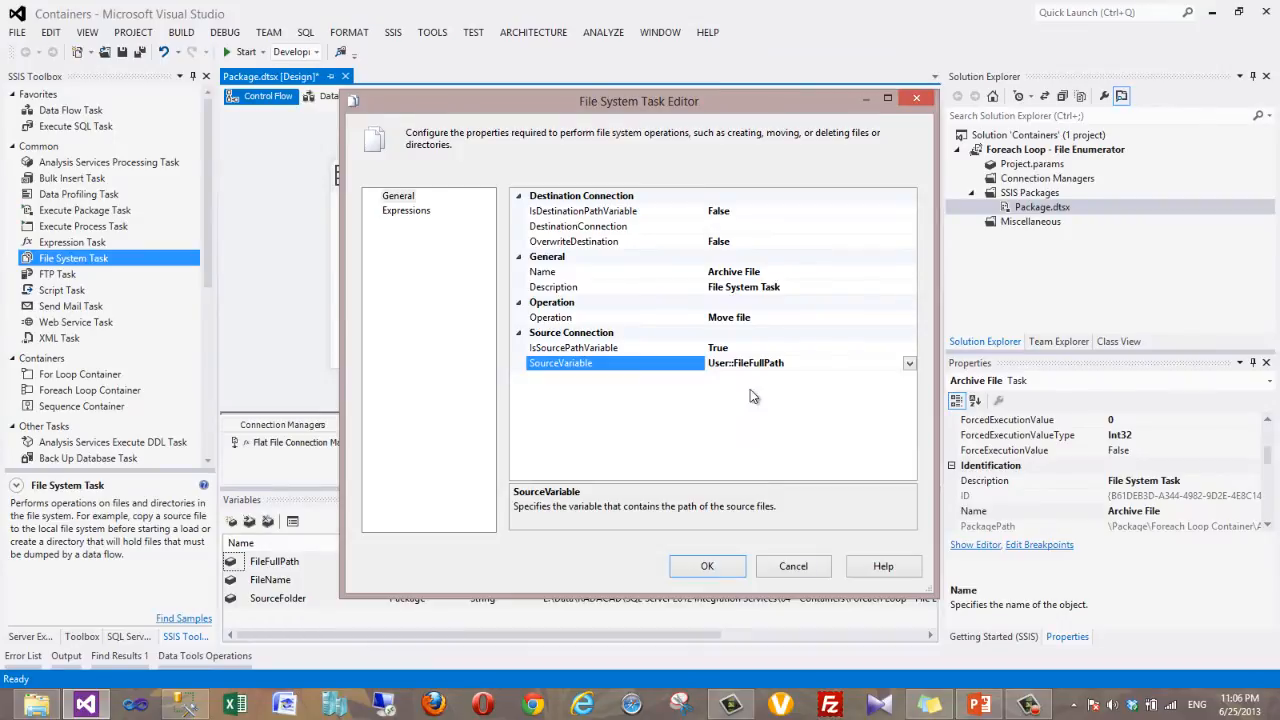
Start a new destination connection for the Archive File task with the usage type Existing folder
{"action": "left_click", "coordinate": [745, 227]}
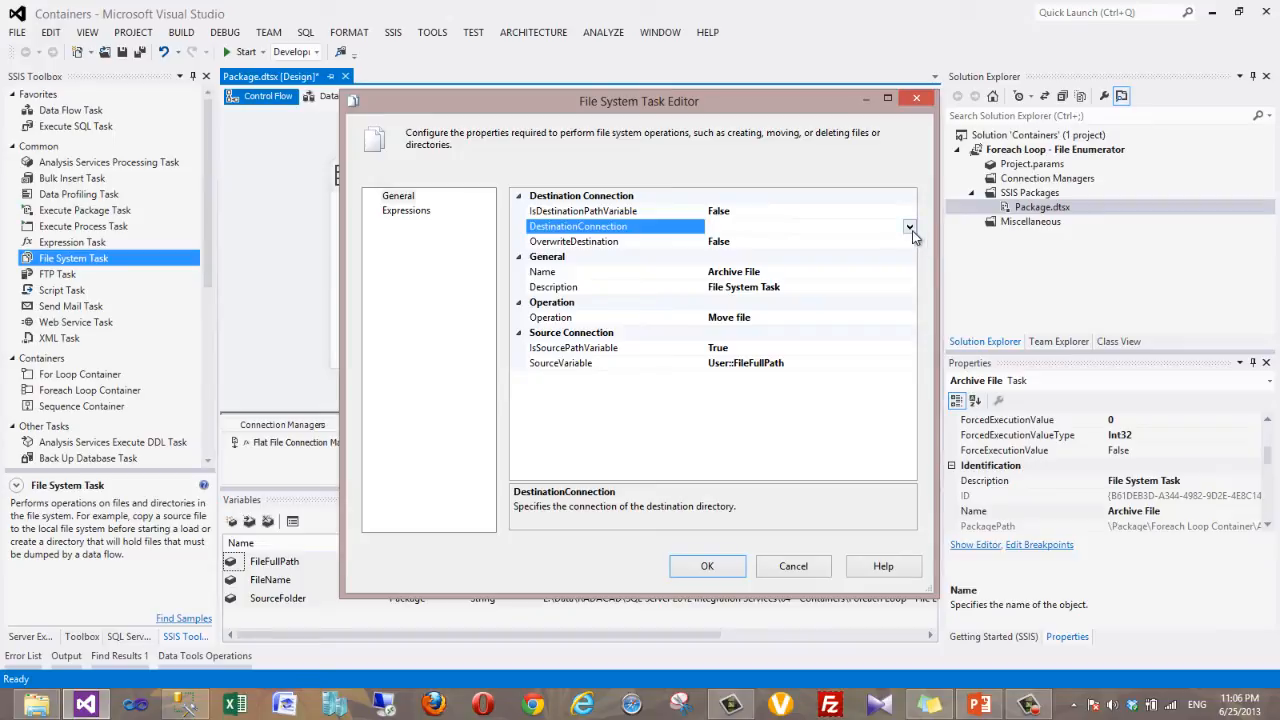
{"action": "left_click", "coordinate": [910, 228]}
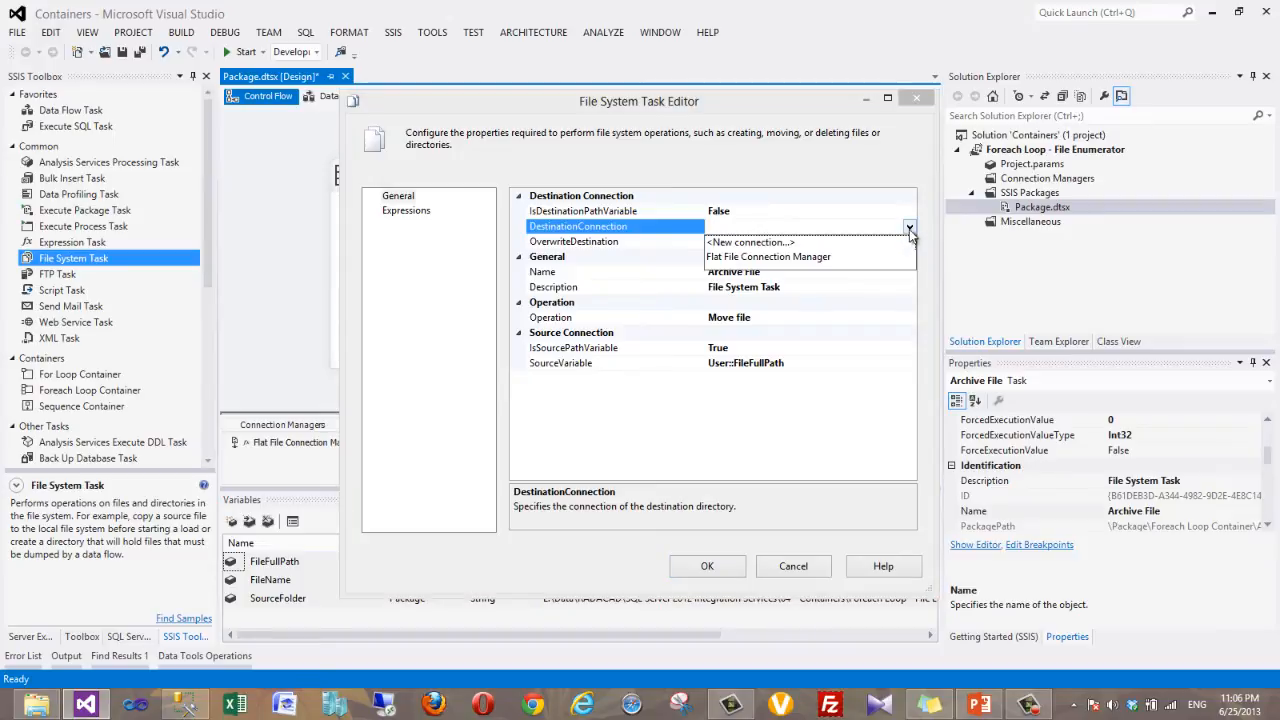
{"action": "left_click", "coordinate": [750, 243]}
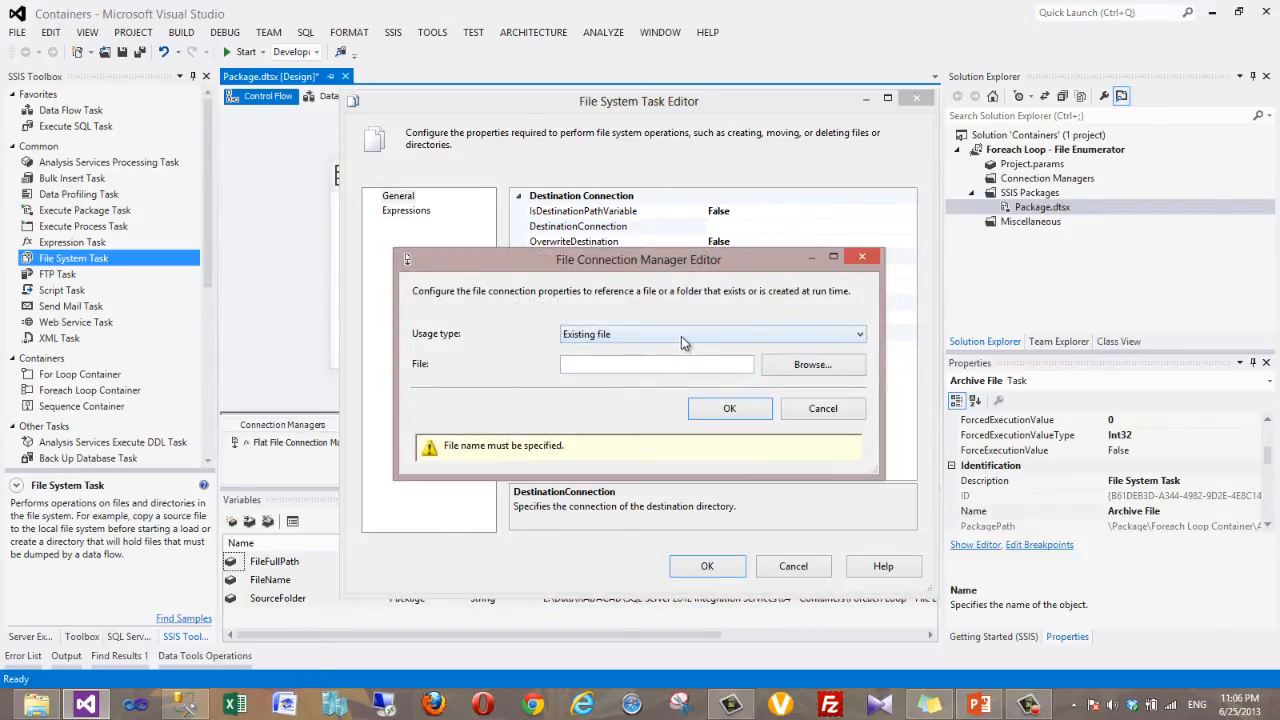
{"action": "left_click", "coordinate": [721, 340]}
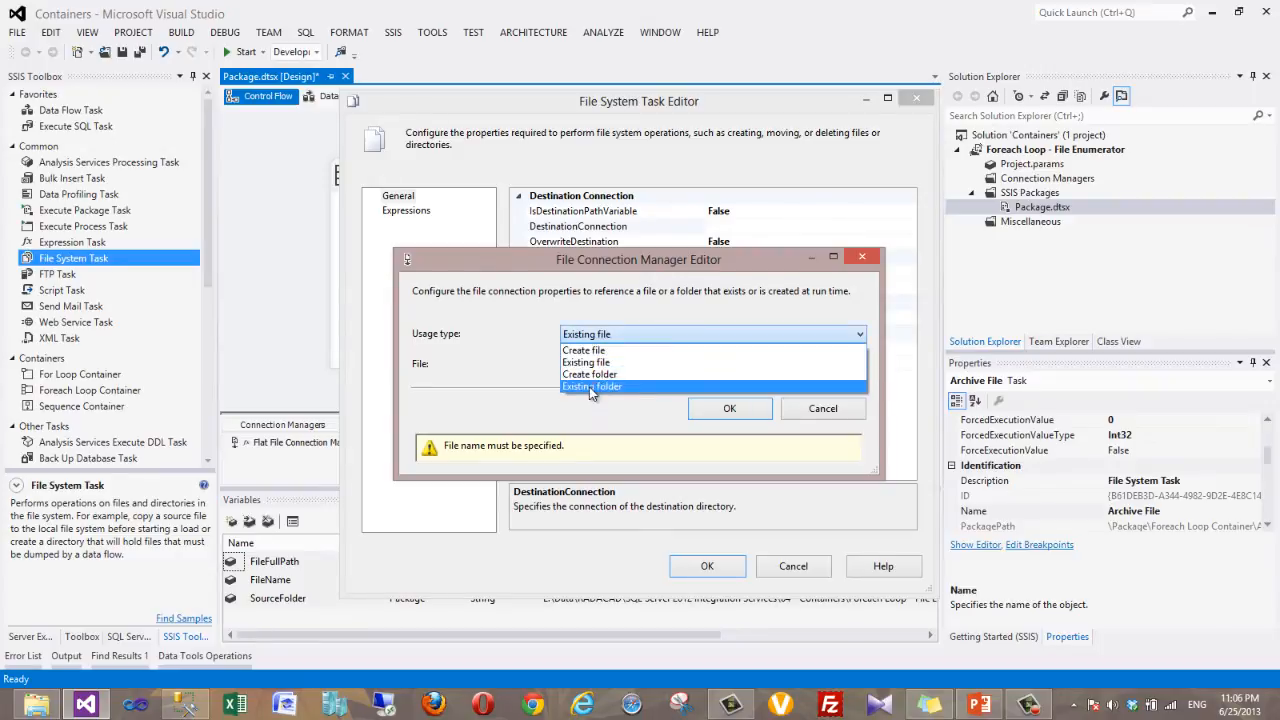
{"action": "left_click", "coordinate": [755, 391]}
Choose the Archive folder inside Foreach Loop - File Enumerator\Files as the destination, and set OverwriteDestination to True
{"action": "left_click", "coordinate": [795, 366]}
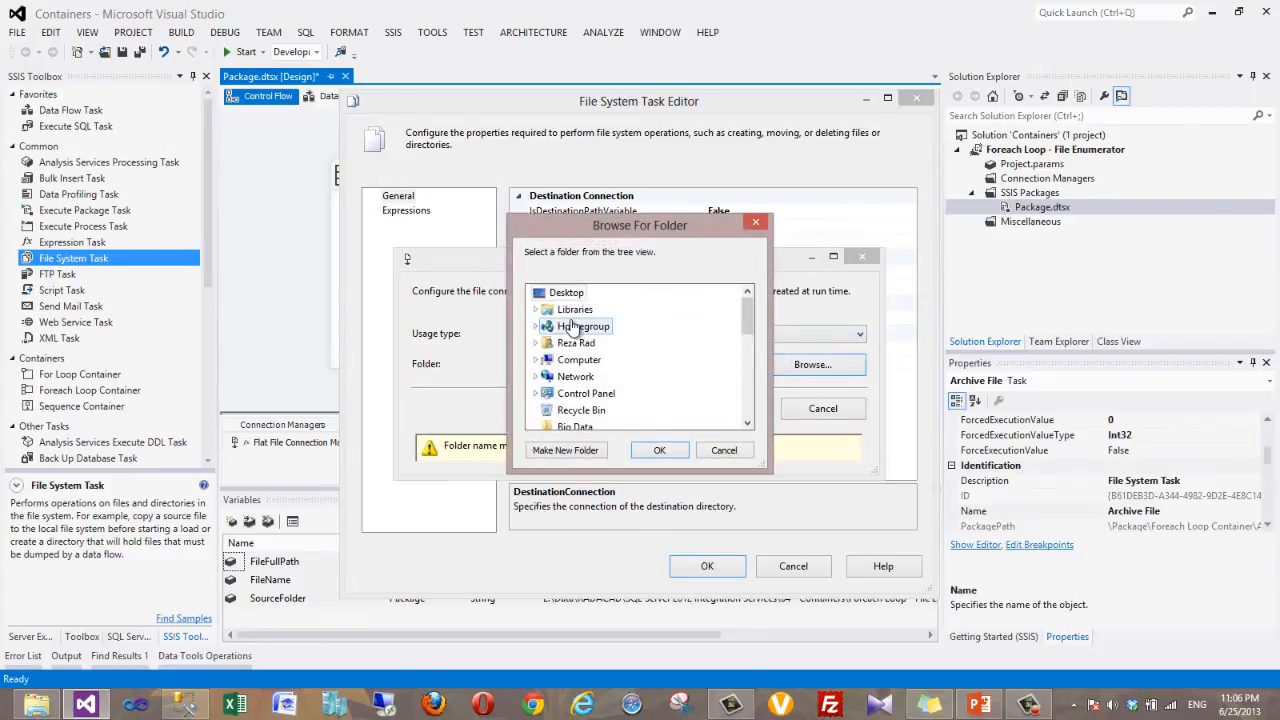
{"action": "left_click", "coordinate": [620, 377]}
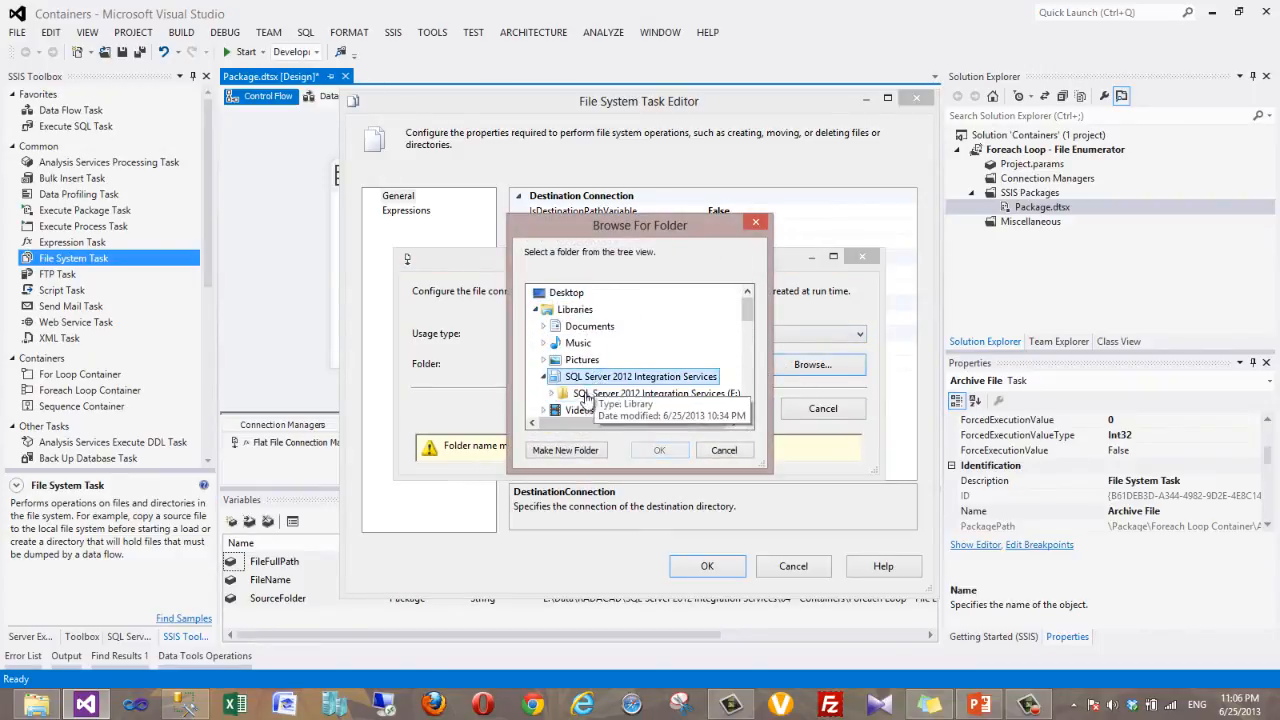
{"action": "left_click", "coordinate": [628, 394]}
{"action": "left_click", "coordinate": [626, 394]}
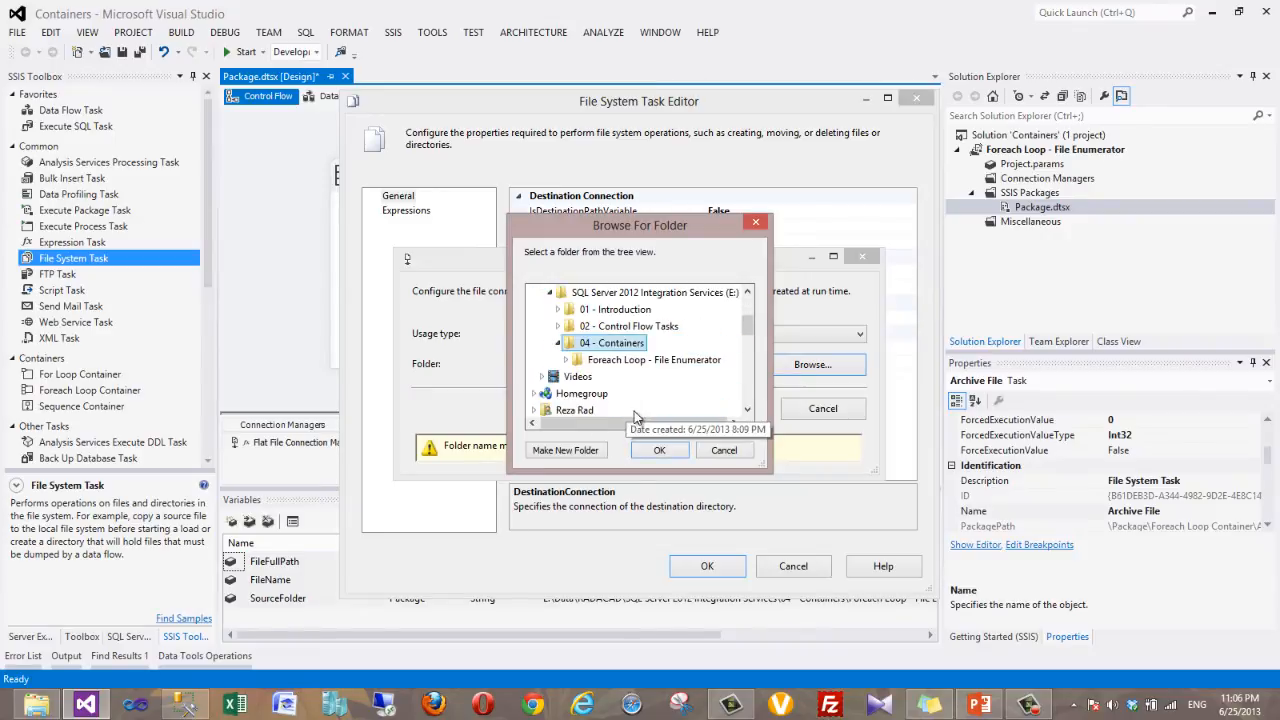
{"action": "left_click", "coordinate": [608, 308]}
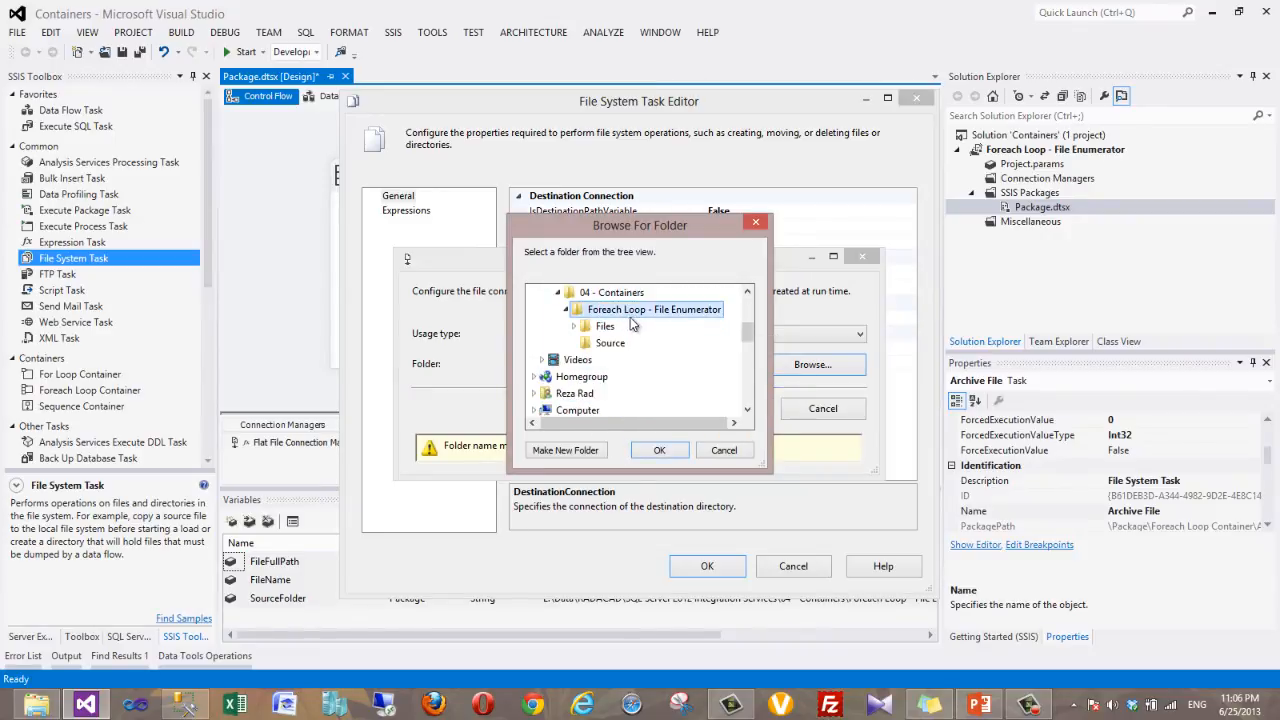
{"action": "left_click", "coordinate": [602, 328]}
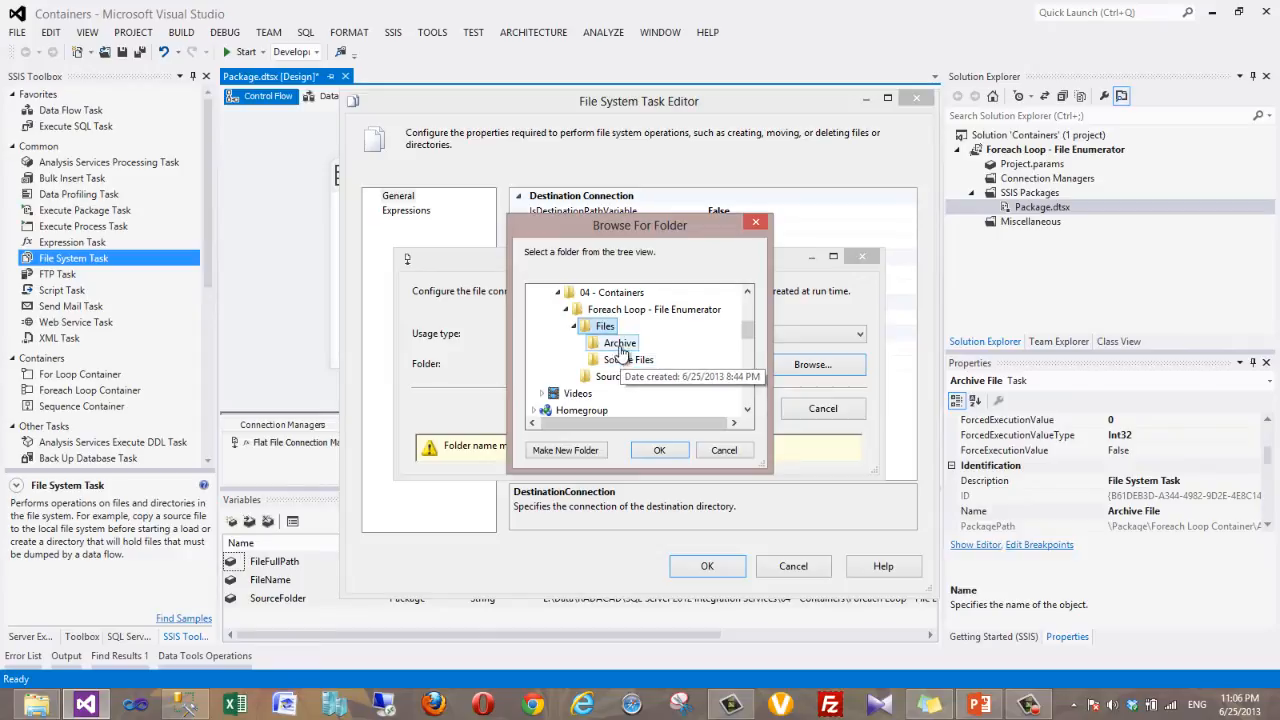
{"action": "left_click", "coordinate": [619, 342]}
{"action": "left_click", "coordinate": [660, 450]}
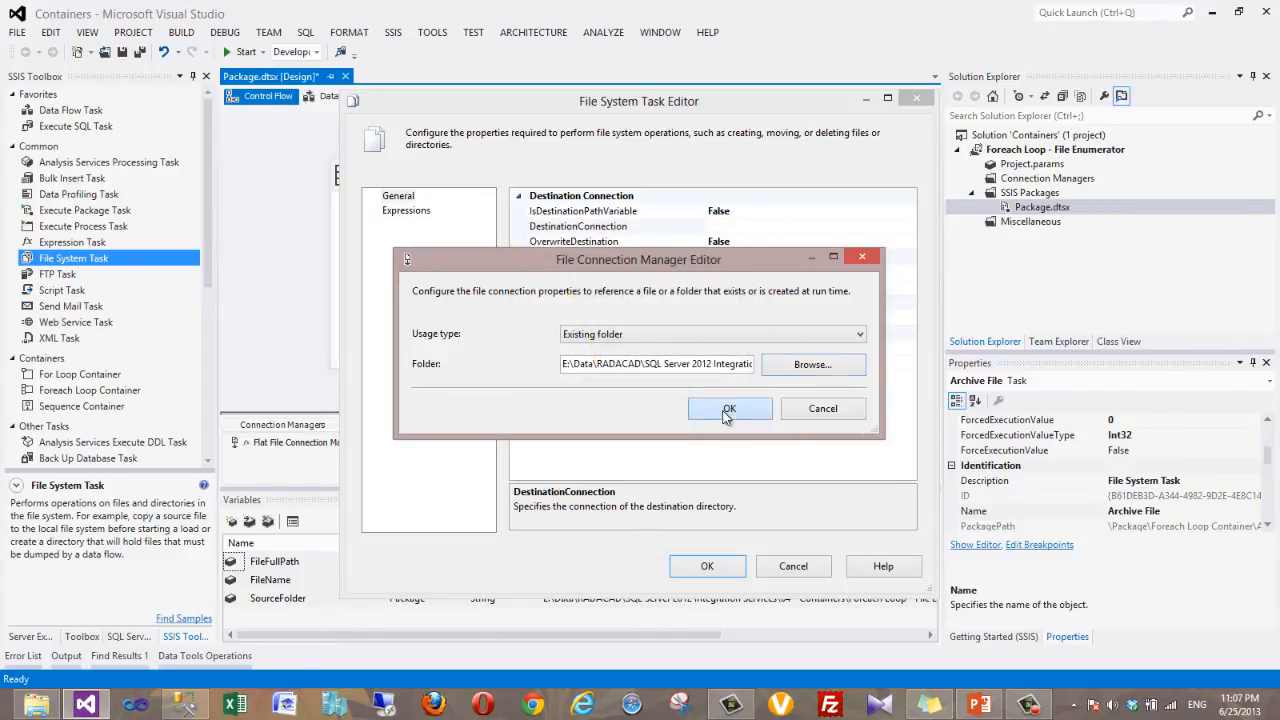
{"action": "left_click", "coordinate": [727, 409]}
{"action": "left_click", "coordinate": [737, 241]}
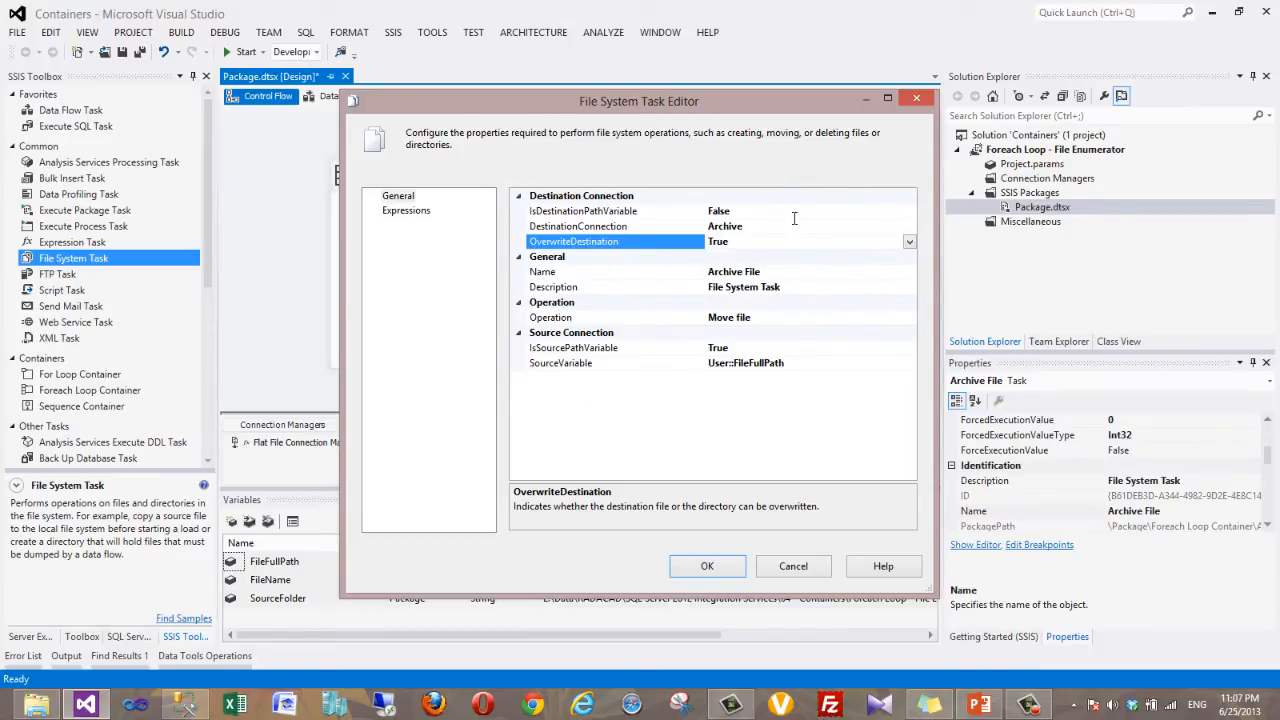
{"action": "left_click", "coordinate": [709, 566]}
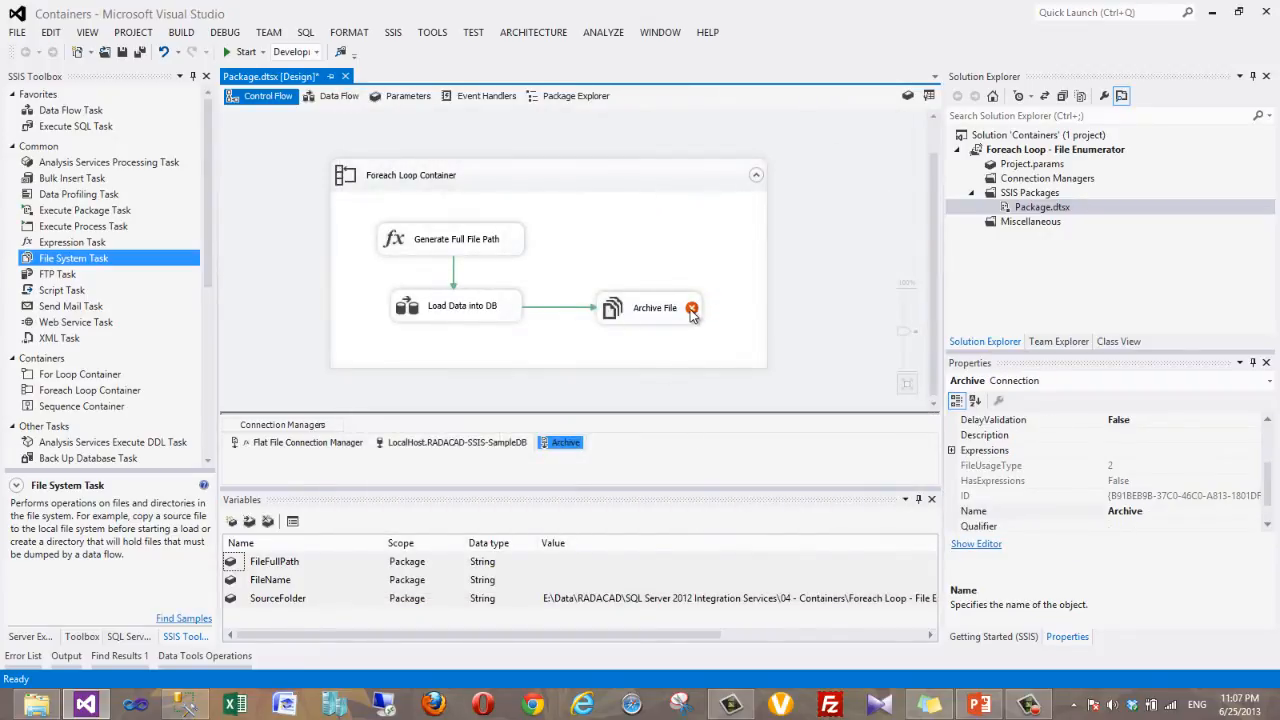
Enable DelayValidation in the properties of the Archive File task
{"action": "mouse_move", "coordinate": [694, 316]}
{"action": "left_click", "coordinate": [645, 316]}
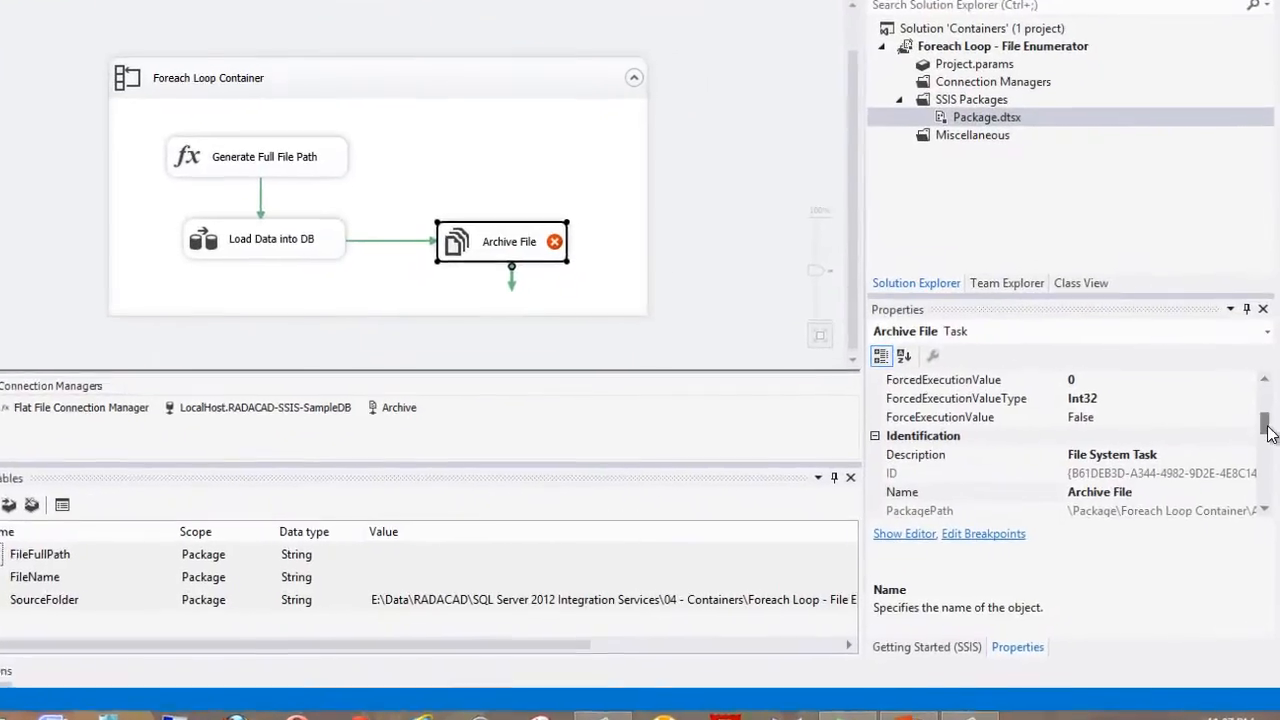
{"action": "scroll", "coordinate": [1268, 451], "scroll_direction": "up", "scroll_amount": 1}
{"action": "scroll", "coordinate": [1268, 415], "scroll_direction": "up", "scroll_amount": 2}
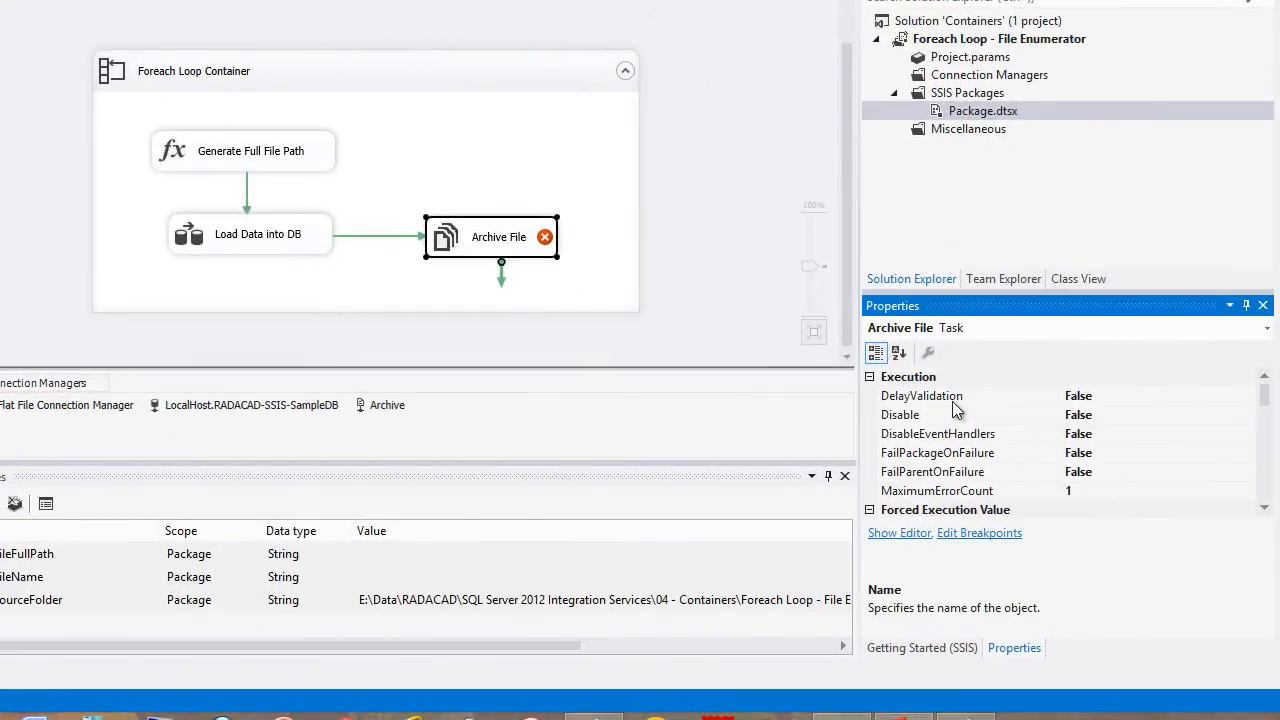
{"action": "left_click", "coordinate": [936, 401]}
{"action": "double_click", "coordinate": [1122, 400]}
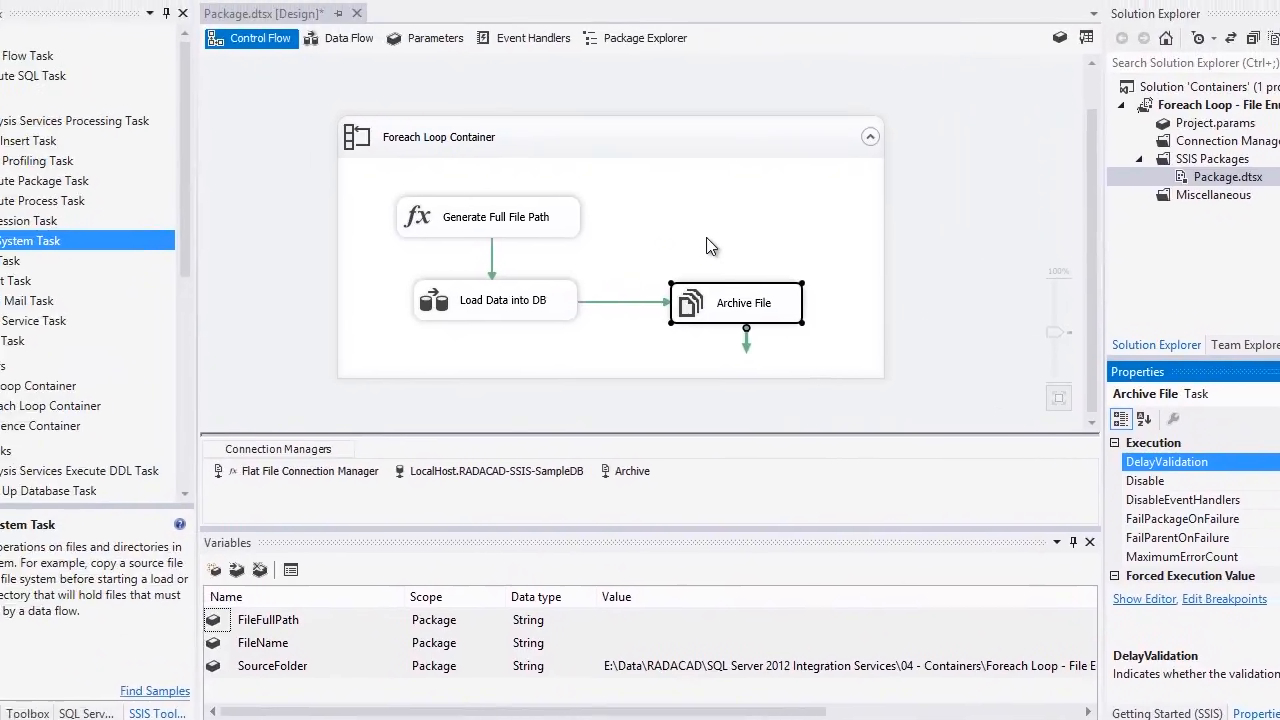
{"action": "left_click", "coordinate": [551, 204]}
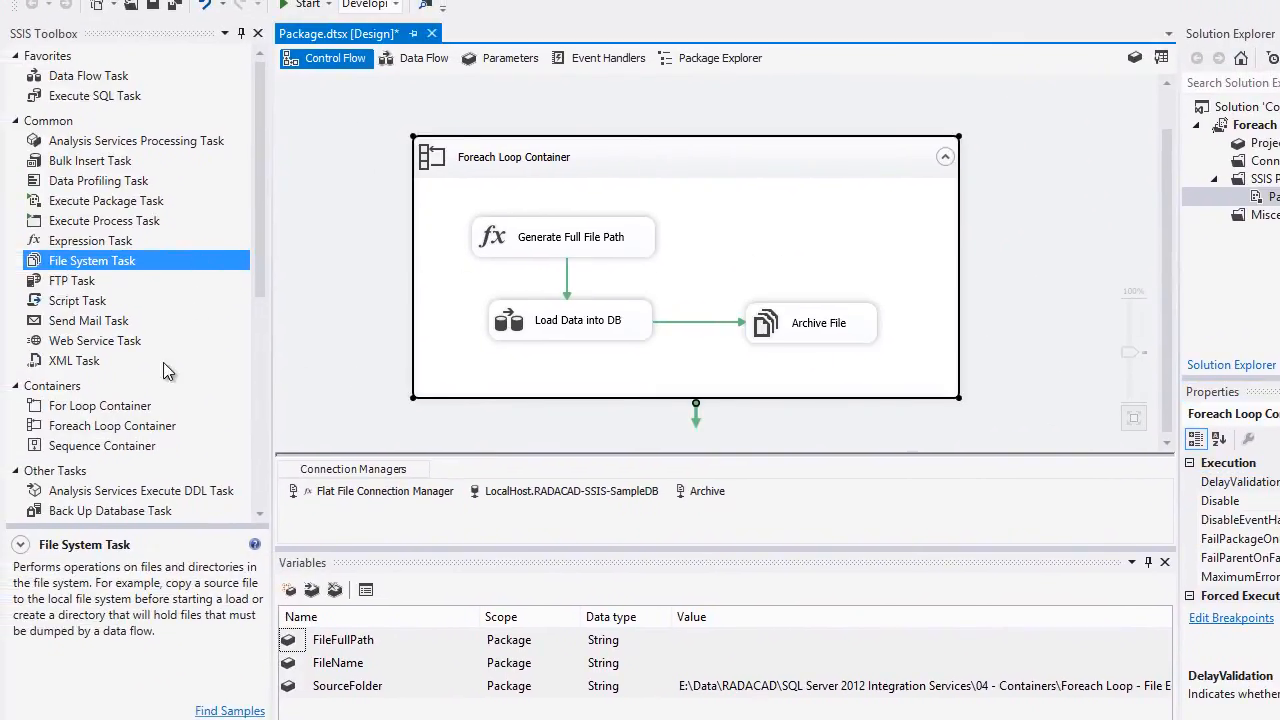
Add an Execute SQL Task above Archive File inside the Foreach Loop Container and name it "Log"
{"action": "left_click", "coordinate": [73, 100]}
{"action": "left_click_drag", "start_coordinate": [73, 104], "coordinate": [767, 224]}
{"action": "left_click", "coordinate": [840, 252]}
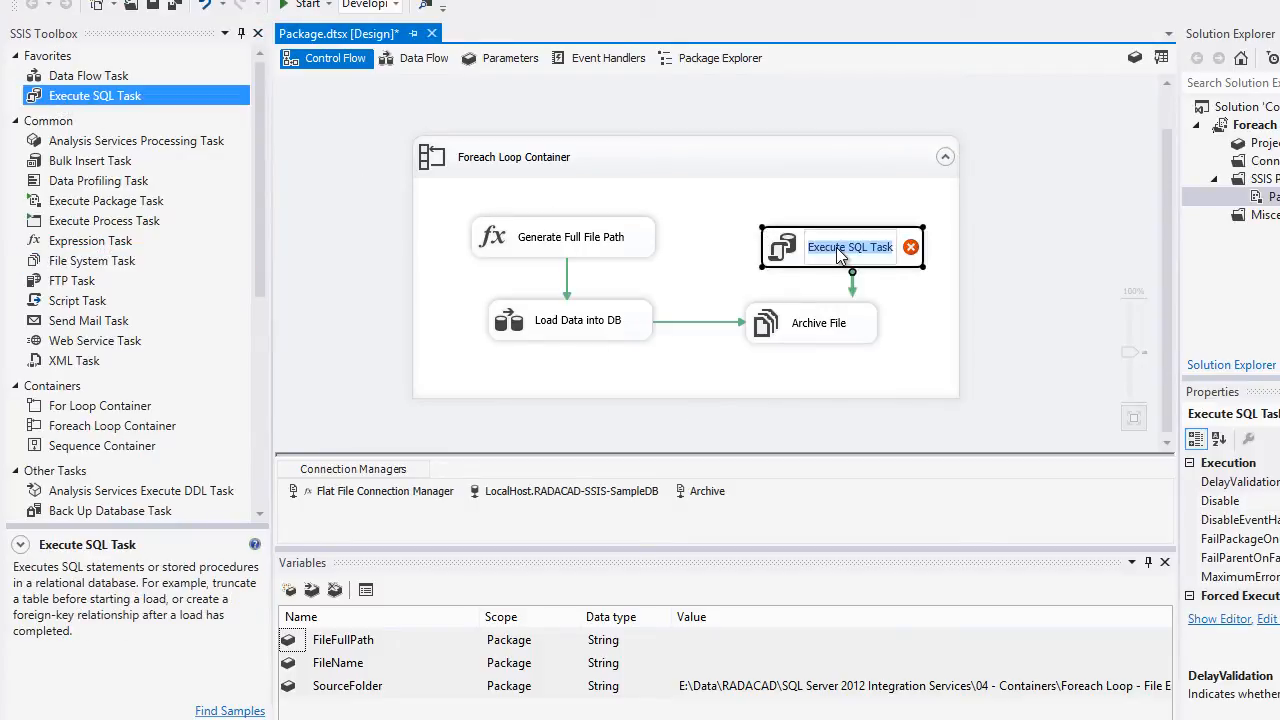
{"action": "type", "text": "Log"}
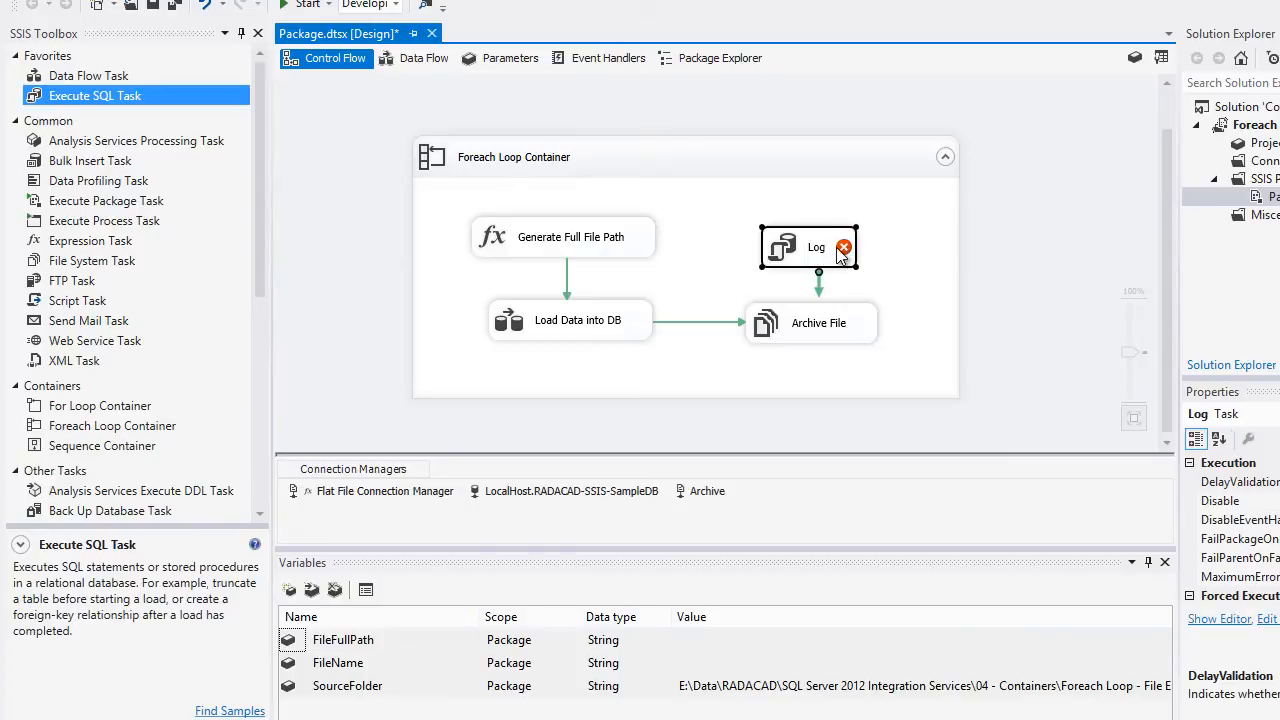
Connect the Archive File task to the Log task with a precedence constraint
{"action": "left_click", "coordinate": [818, 338]}
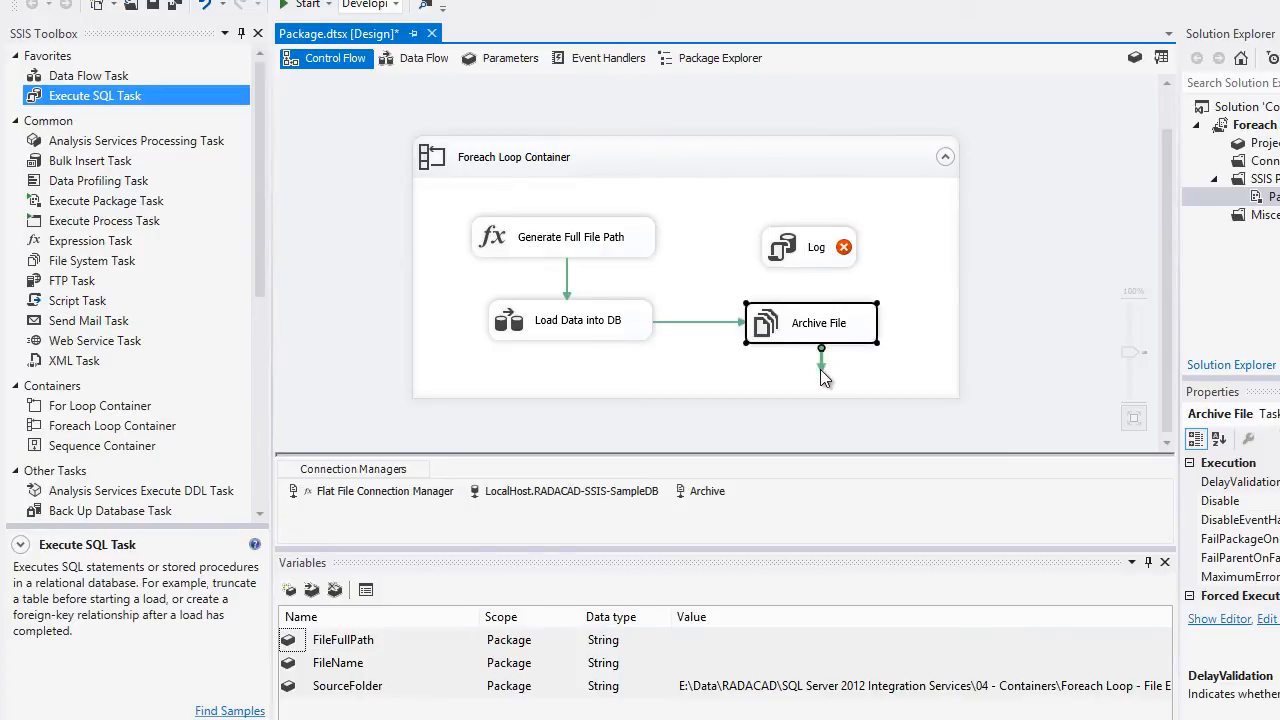
{"action": "left_click_drag", "start_coordinate": [821, 365], "coordinate": [812, 258]}
{"action": "left_click", "coordinate": [900, 271]}
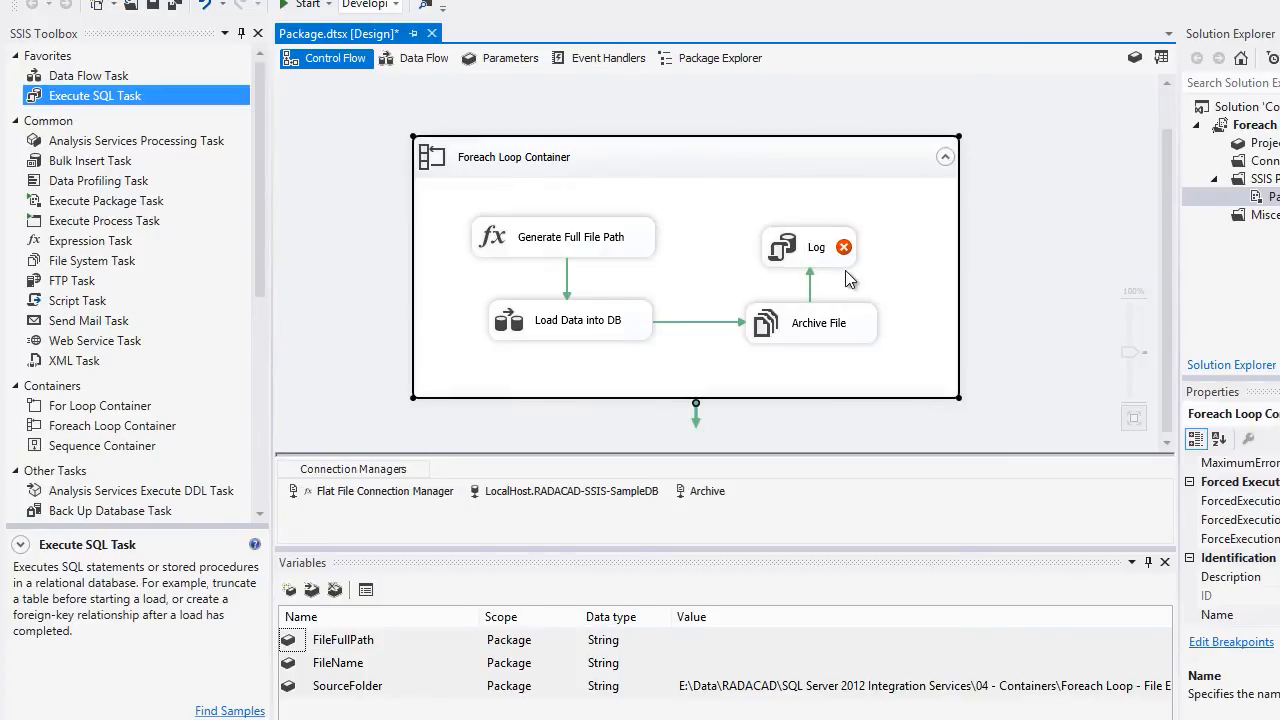
Set the Log task's connection to LocalHost.RADACAD-SSIS-SampleDB
{"action": "left_click", "coordinate": [803, 255]}
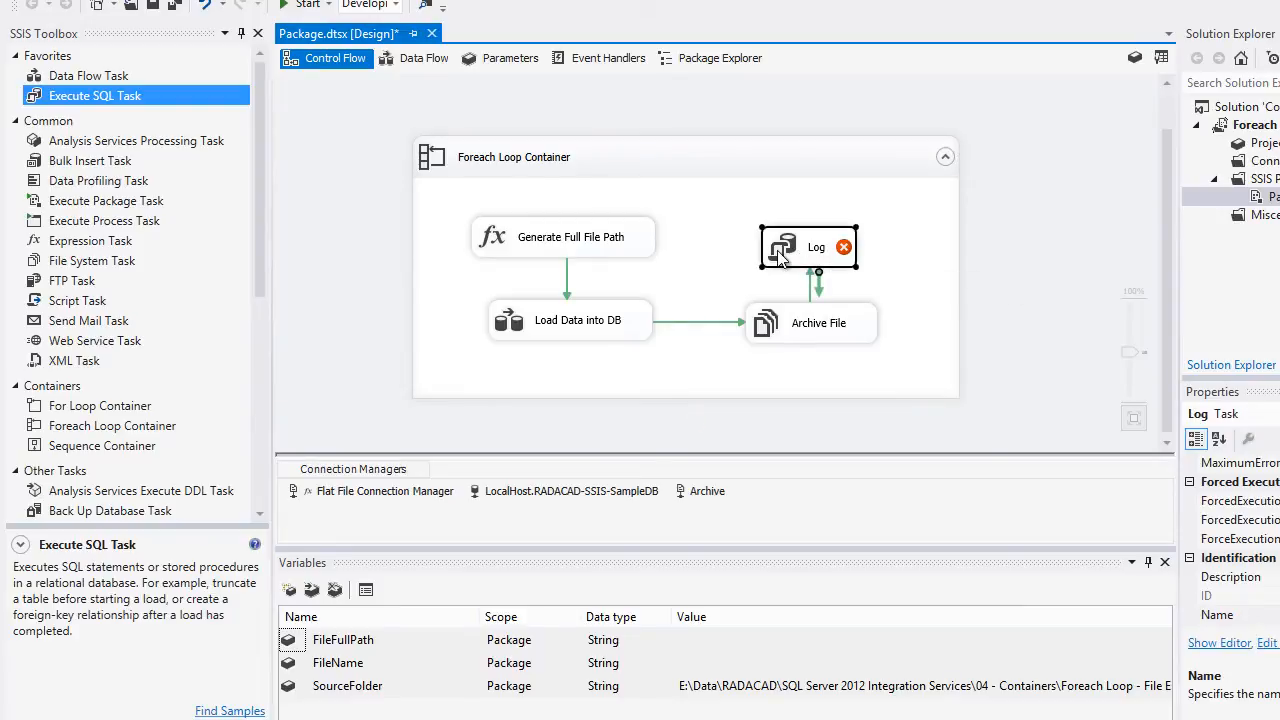
{"action": "double_click", "coordinate": [776, 259]}
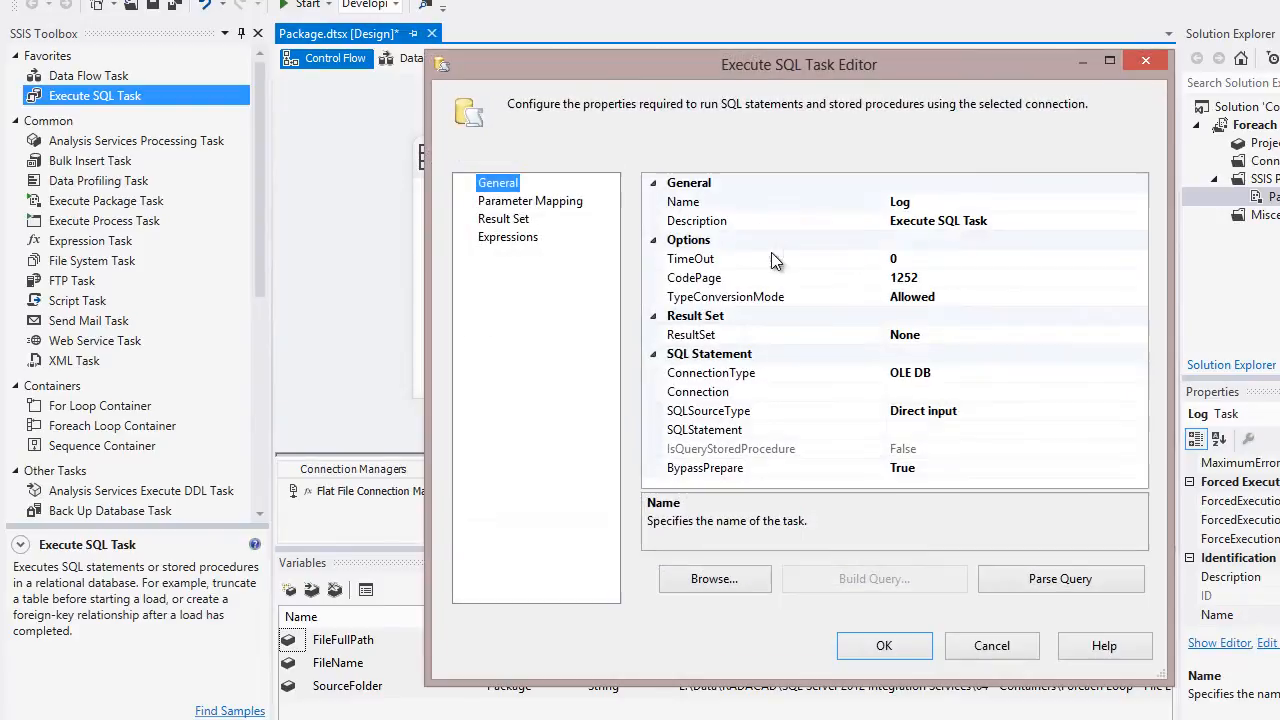
{"action": "left_click", "coordinate": [1140, 394]}
{"action": "left_click", "coordinate": [1139, 393]}
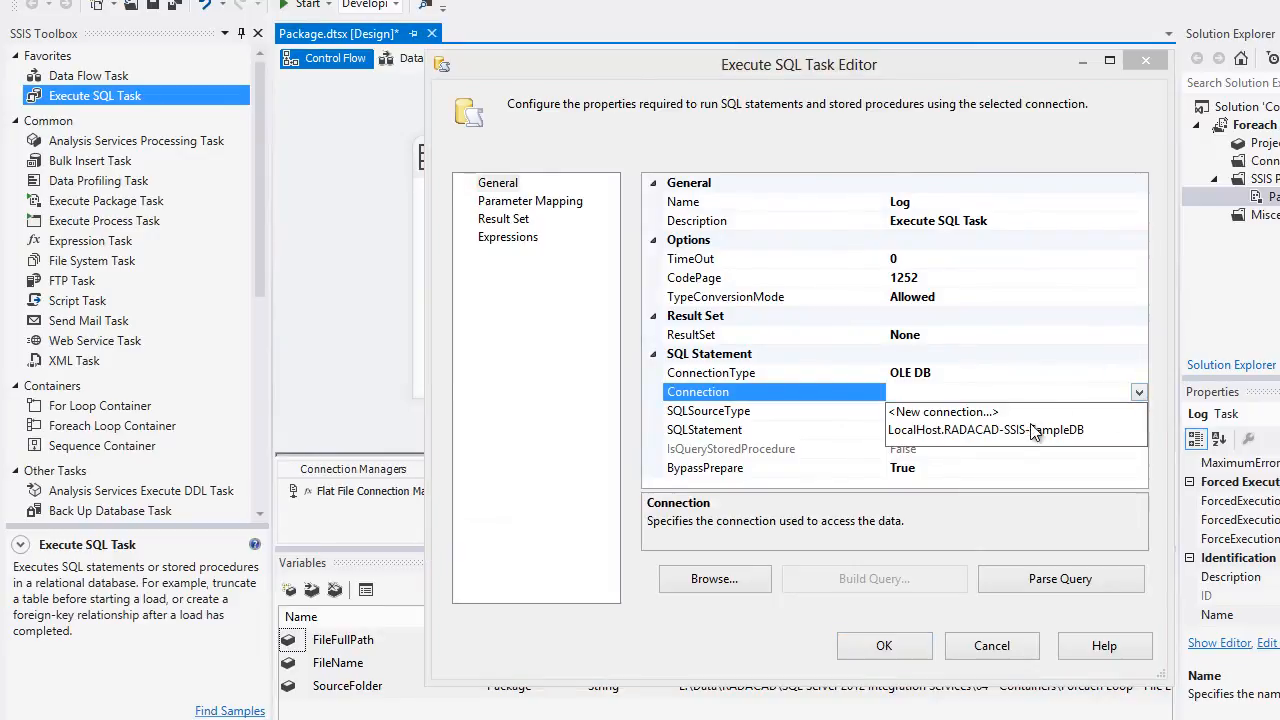
{"action": "left_click", "coordinate": [967, 430]}
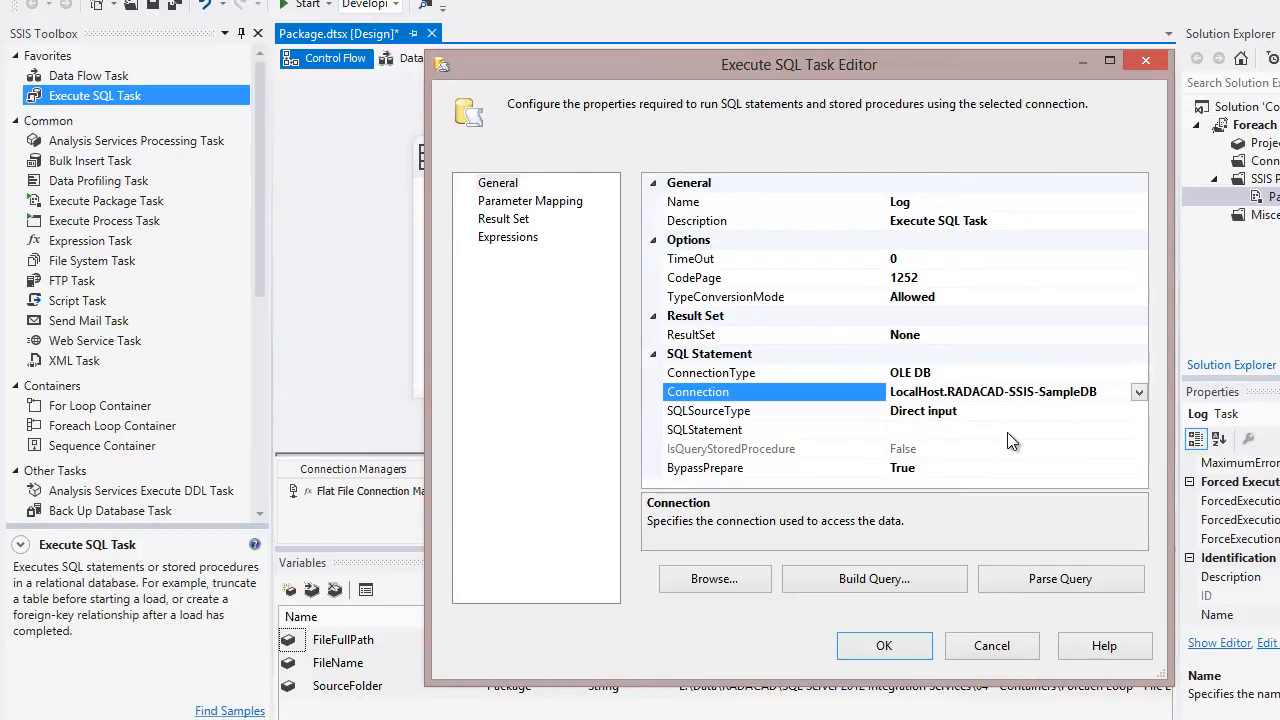
Begin the Log task's SQL statement with "inser into SourceFileLog (SourceFile,"
{"action": "left_click", "coordinate": [1010, 430]}
{"action": "left_click", "coordinate": [1140, 430]}
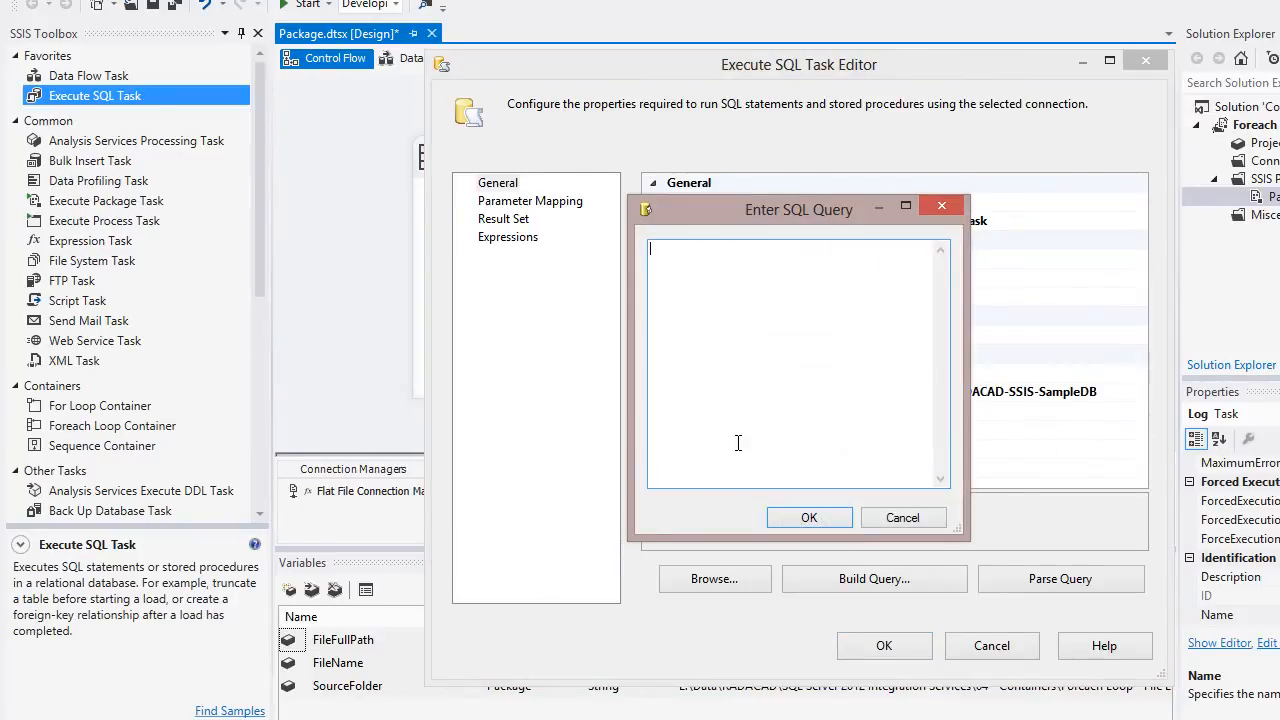
{"action": "type", "text": "inser into SourceFileLog (SourceFile,"}
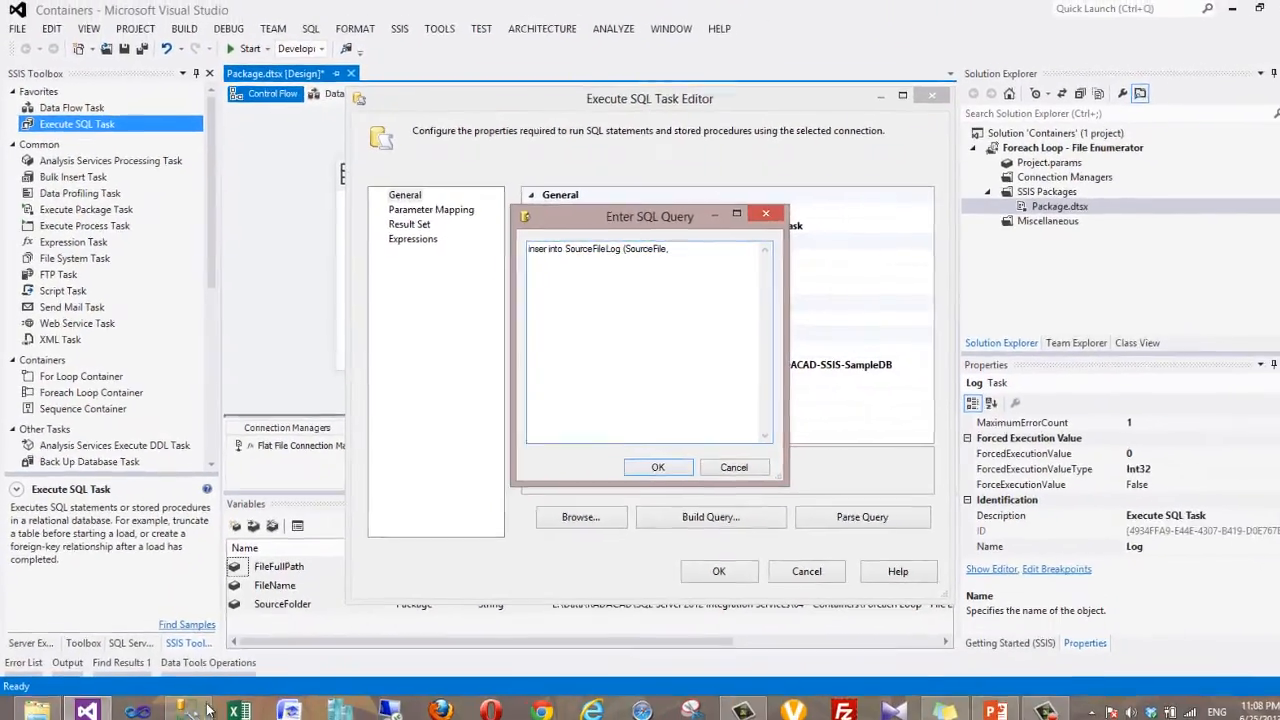
Look up the columns of dbo.SourceFileLog in SQL Server Management Studio, then return to the query in Visual Studio
{"action": "left_click", "coordinate": [185, 704]}
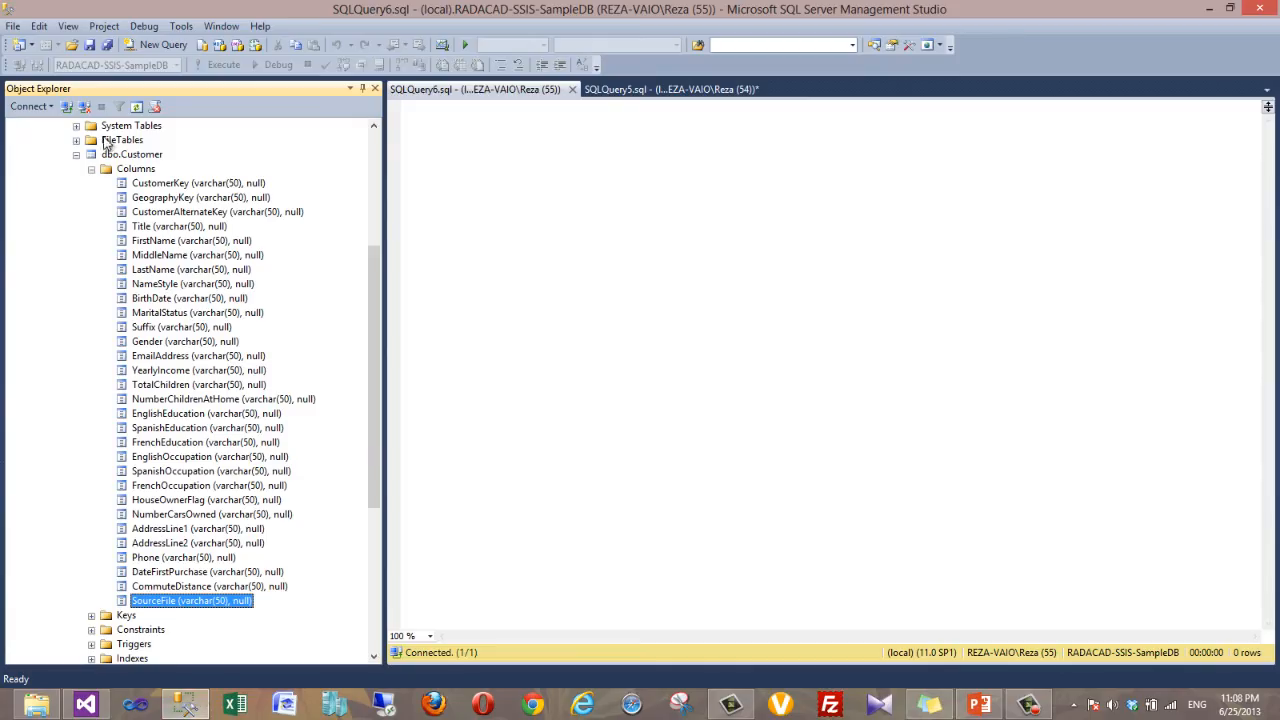
{"action": "left_click", "coordinate": [76, 154]}
{"action": "left_click", "coordinate": [76, 414]}
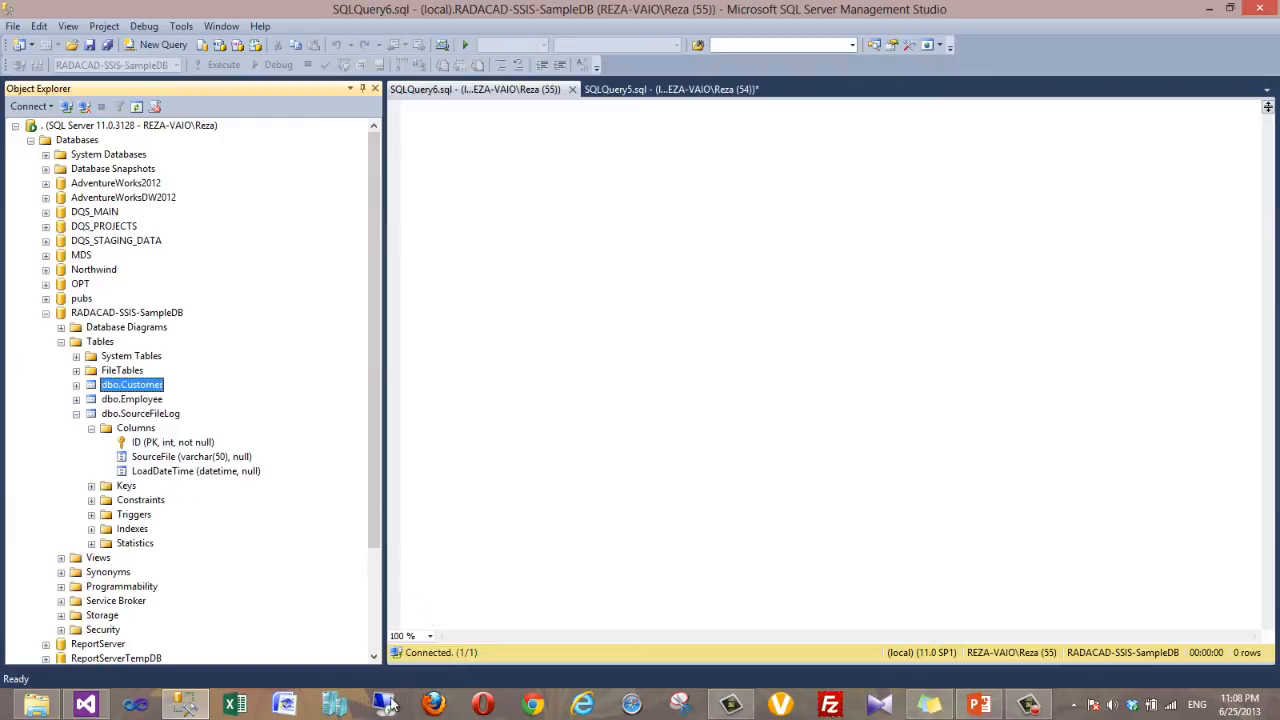
{"action": "left_click", "coordinate": [85, 704]}
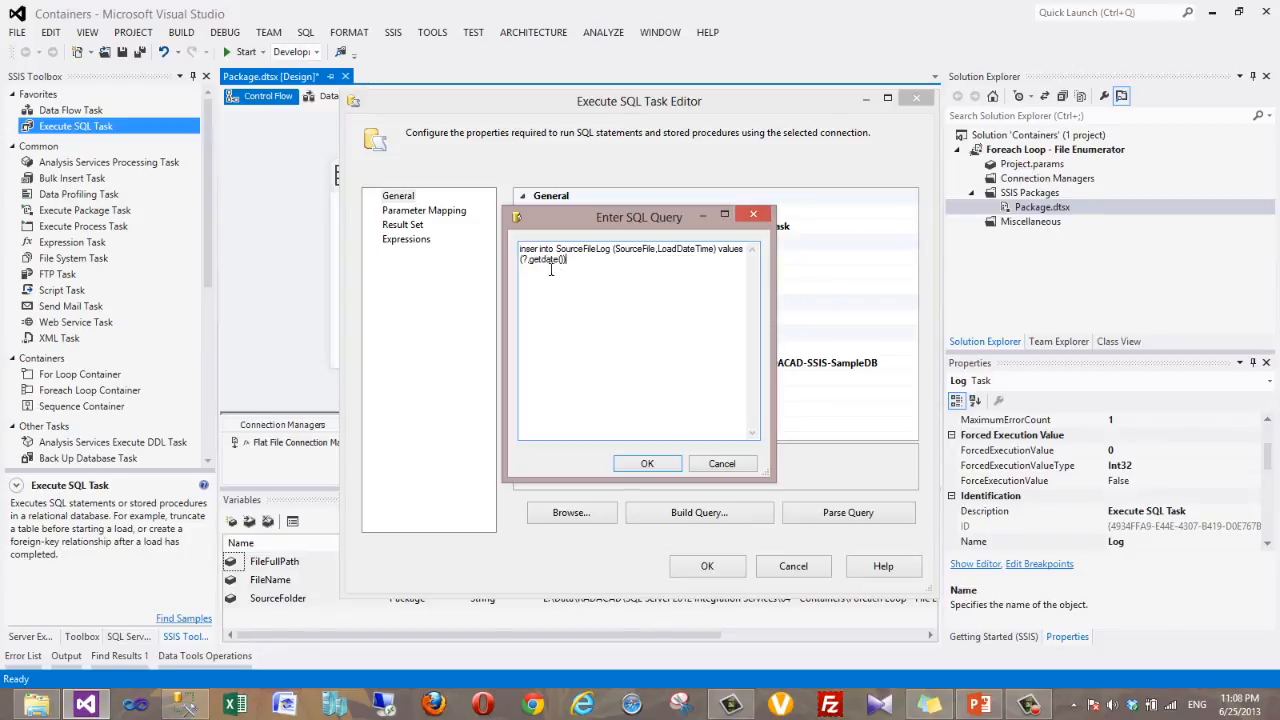
Complete the Log task's query with the LoadDateTime column and "values (?,getdate())", and accept the statement
{"action": "left_click_drag", "start_coordinate": [530, 259], "coordinate": [566, 259]}
{"action": "double_click", "coordinate": [697, 252]}
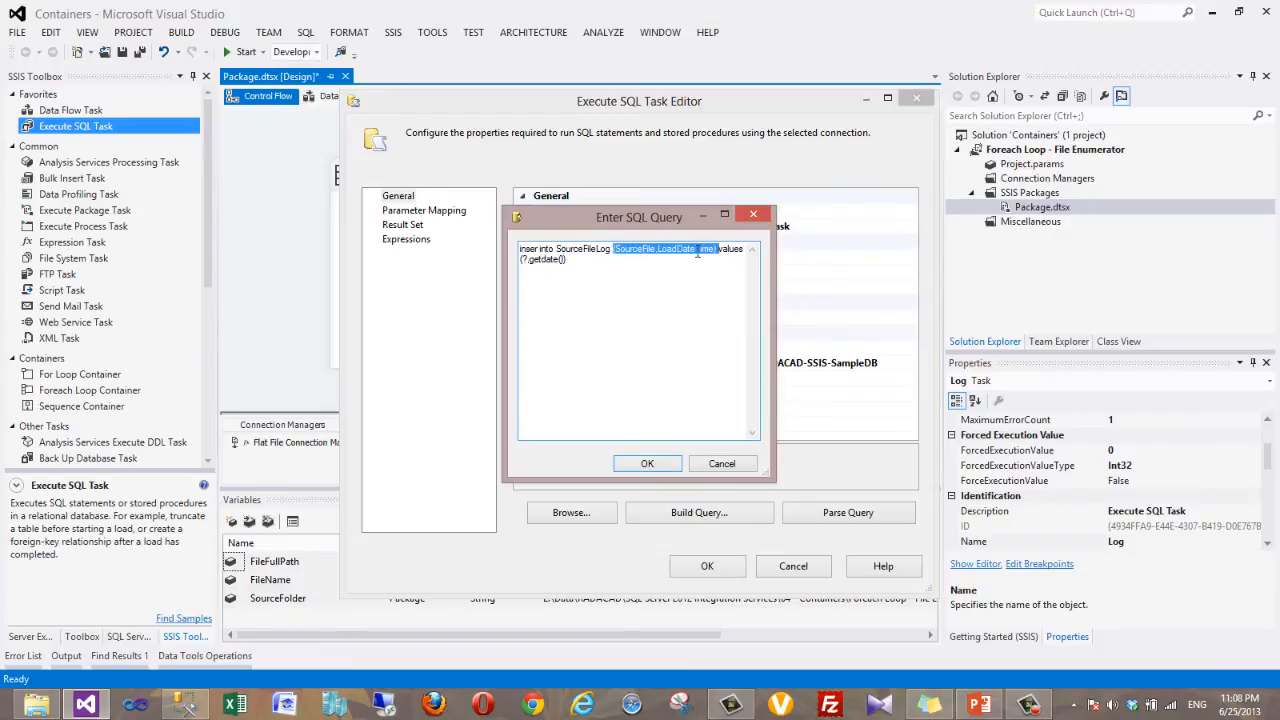
{"action": "left_click", "coordinate": [530, 262]}
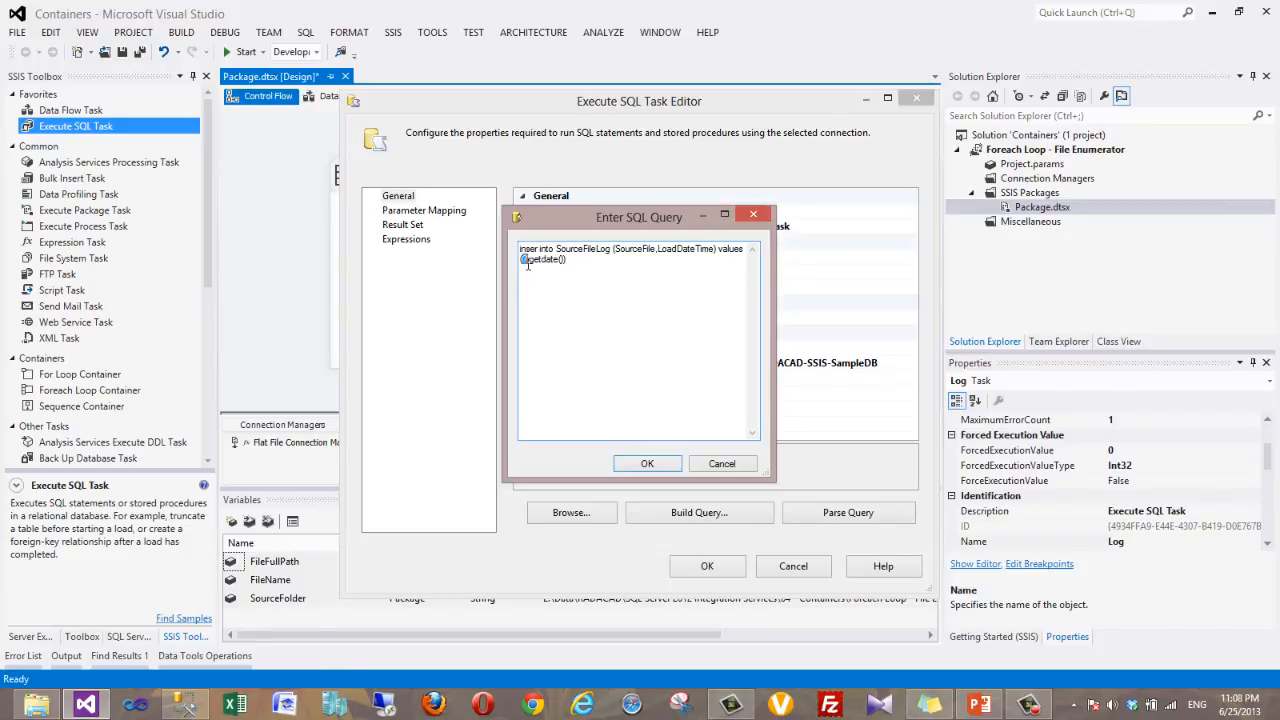
{"action": "left_click", "coordinate": [569, 268]}
{"action": "type", "text": ")"}
{"action": "left_click_drag", "start_coordinate": [581, 262], "coordinate": [512, 240]}
{"action": "left_click", "coordinate": [620, 316]}
{"action": "left_click", "coordinate": [646, 464]}
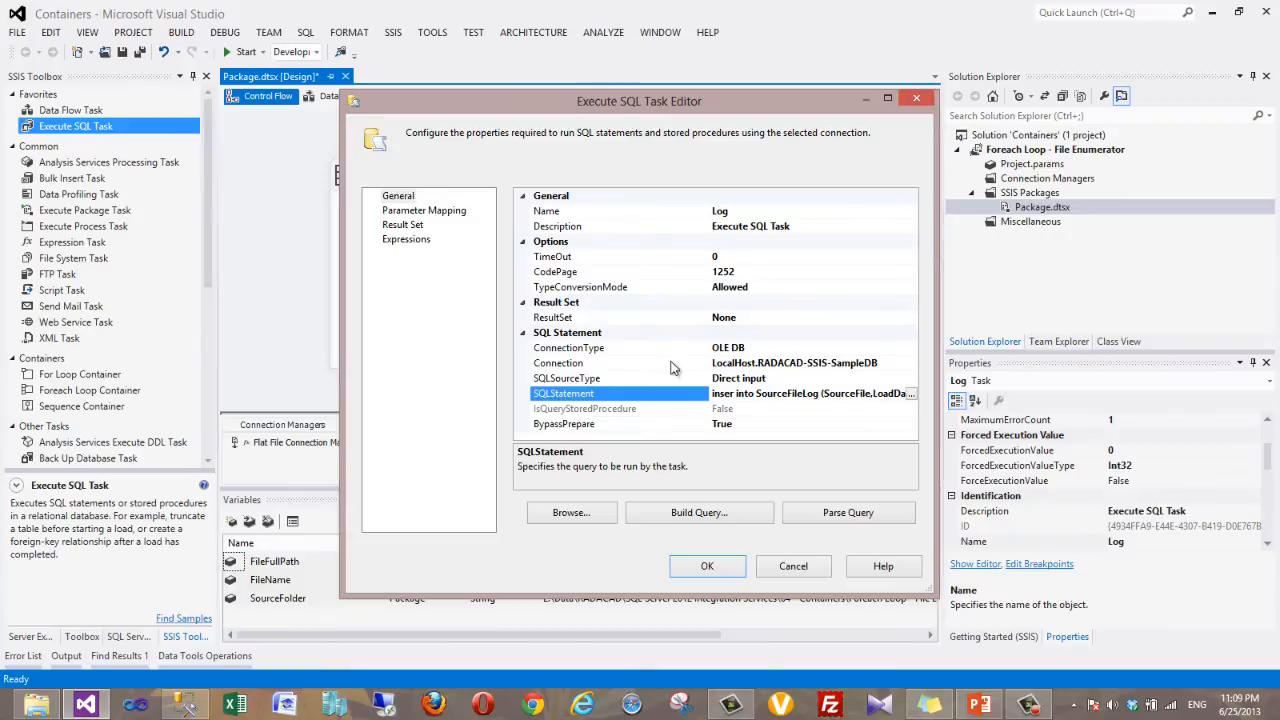
Add a parameter mapping to the Log task and assign it the variable User::FileName
{"action": "left_click", "coordinate": [425, 212]}
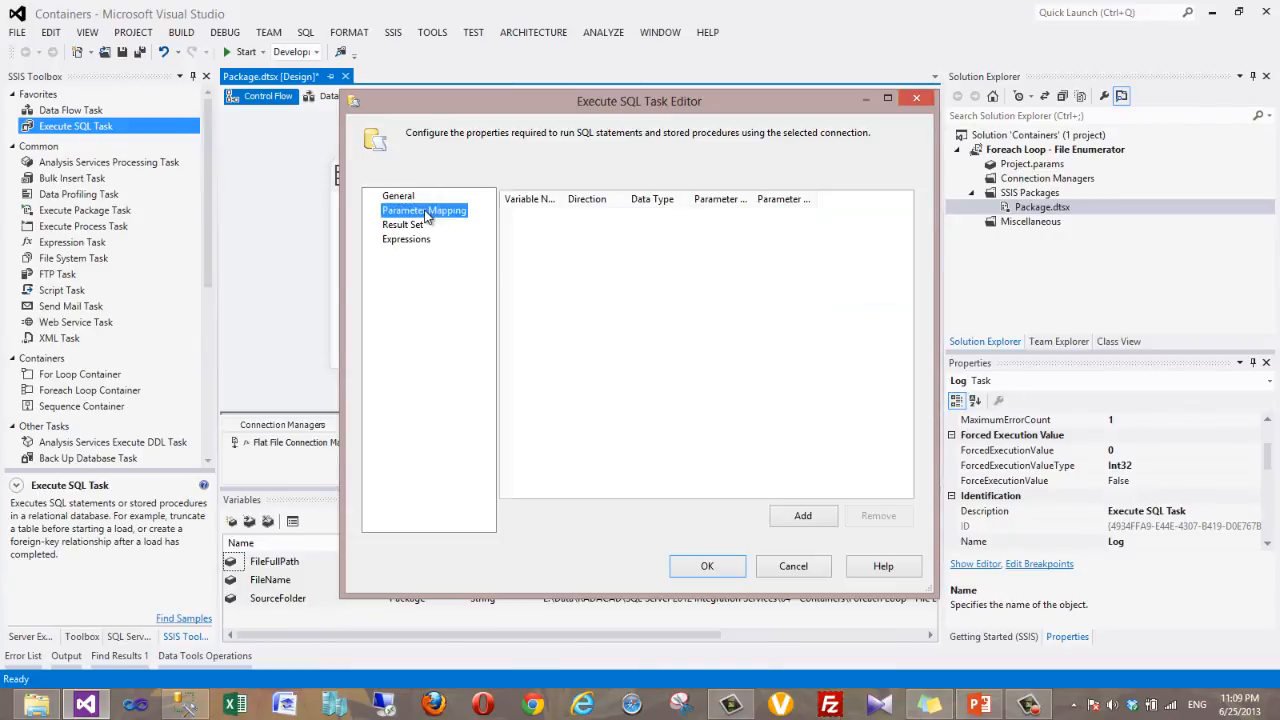
{"action": "left_click", "coordinate": [790, 518]}
{"action": "left_click_drag", "start_coordinate": [566, 200], "coordinate": [642, 200]}
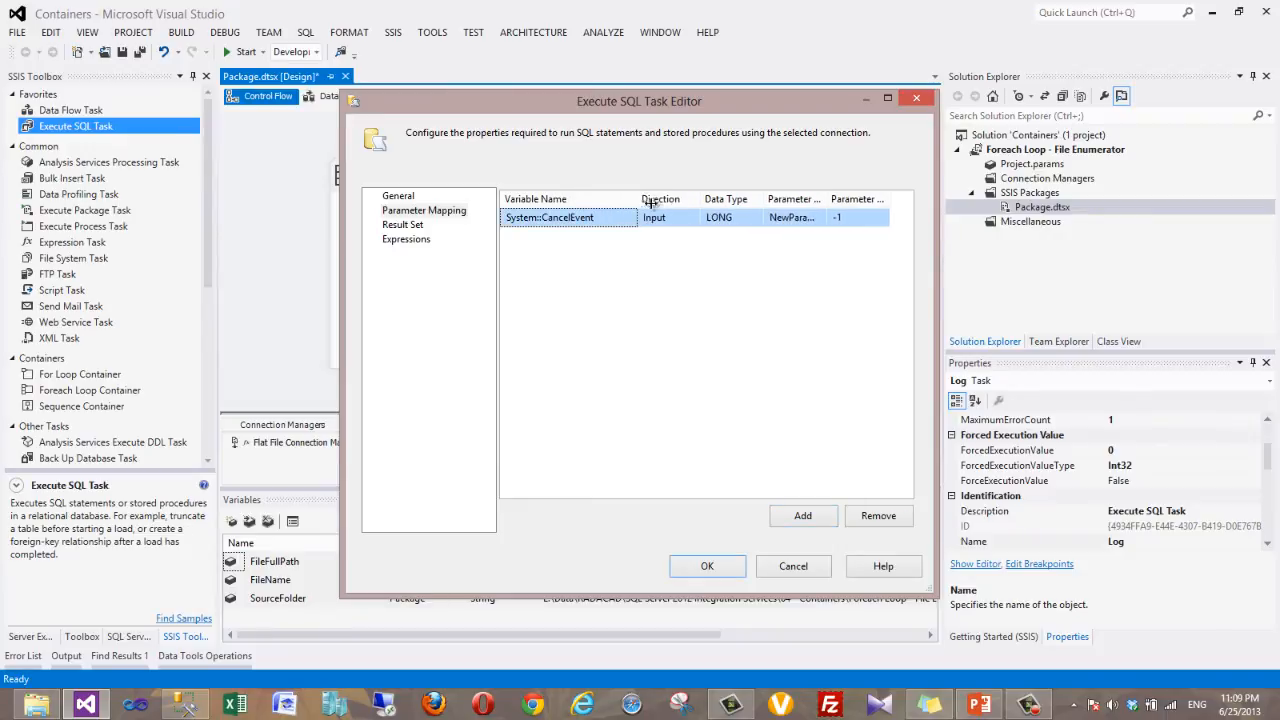
{"action": "left_click", "coordinate": [643, 224]}
{"action": "left_click", "coordinate": [634, 222]}
{"action": "left_click", "coordinate": [636, 219]}
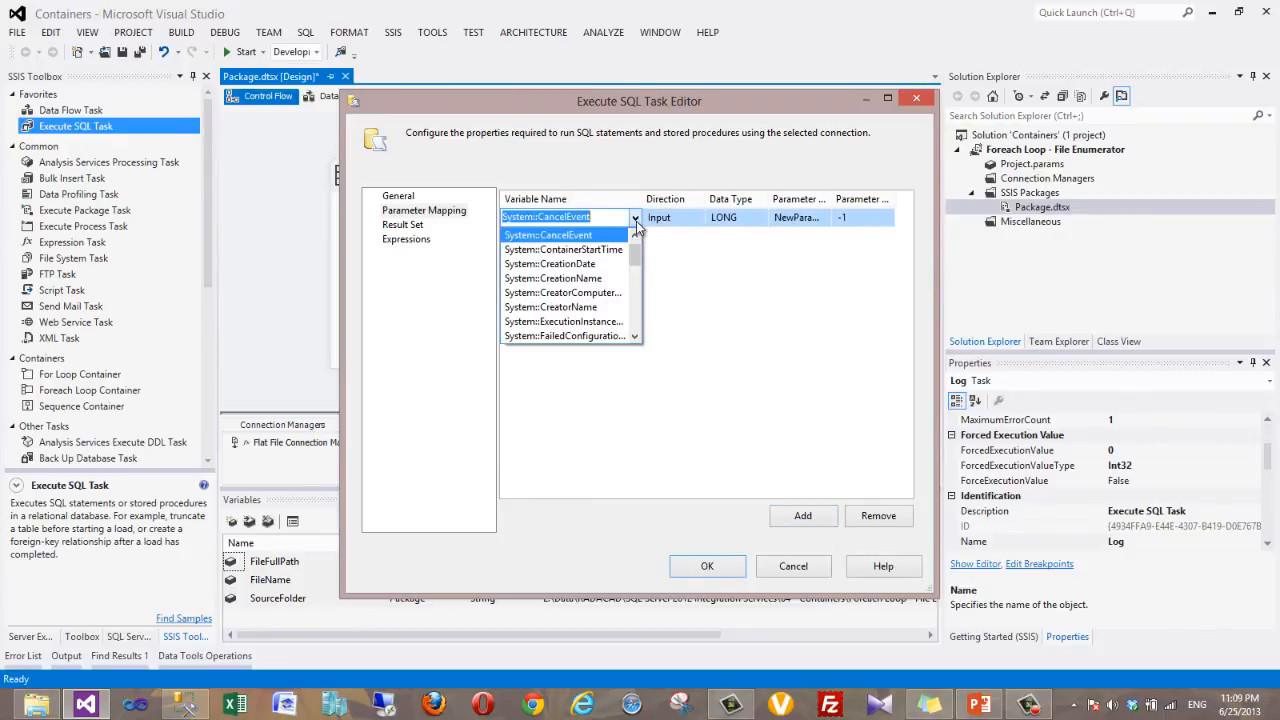
{"action": "left_click_drag", "start_coordinate": [633, 258], "coordinate": [638, 335]}
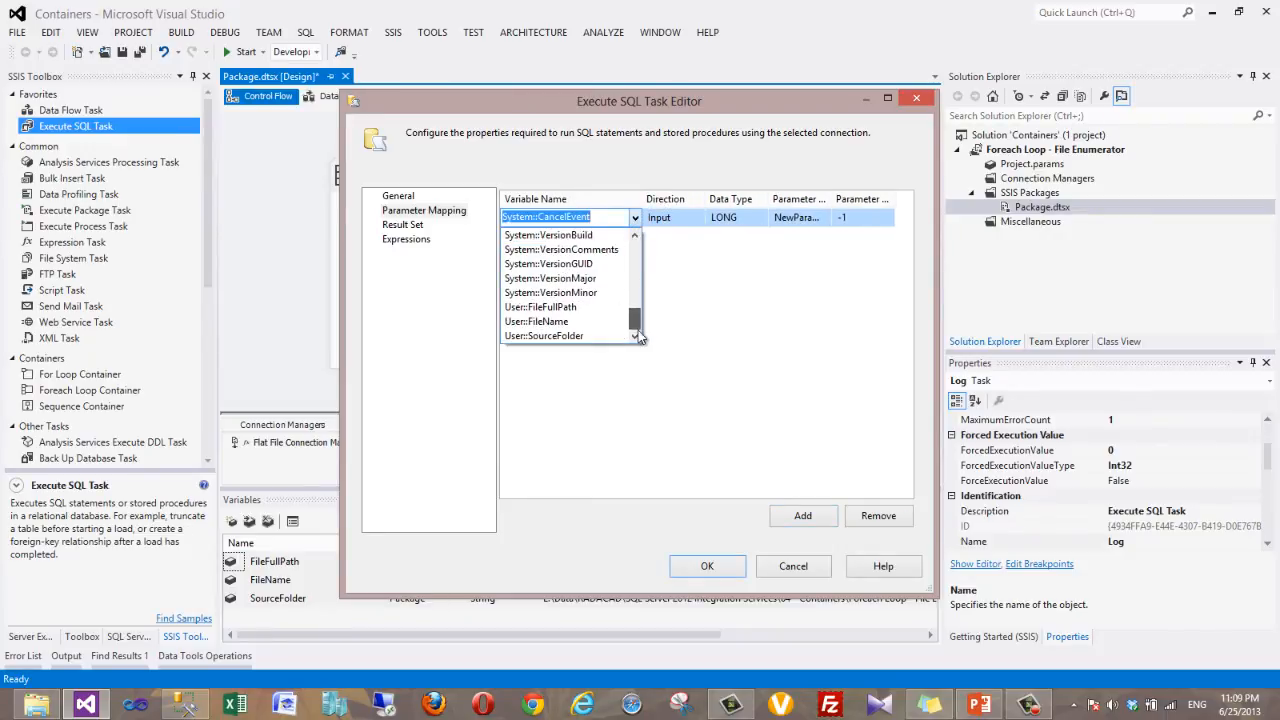
{"action": "left_click", "coordinate": [548, 322]}
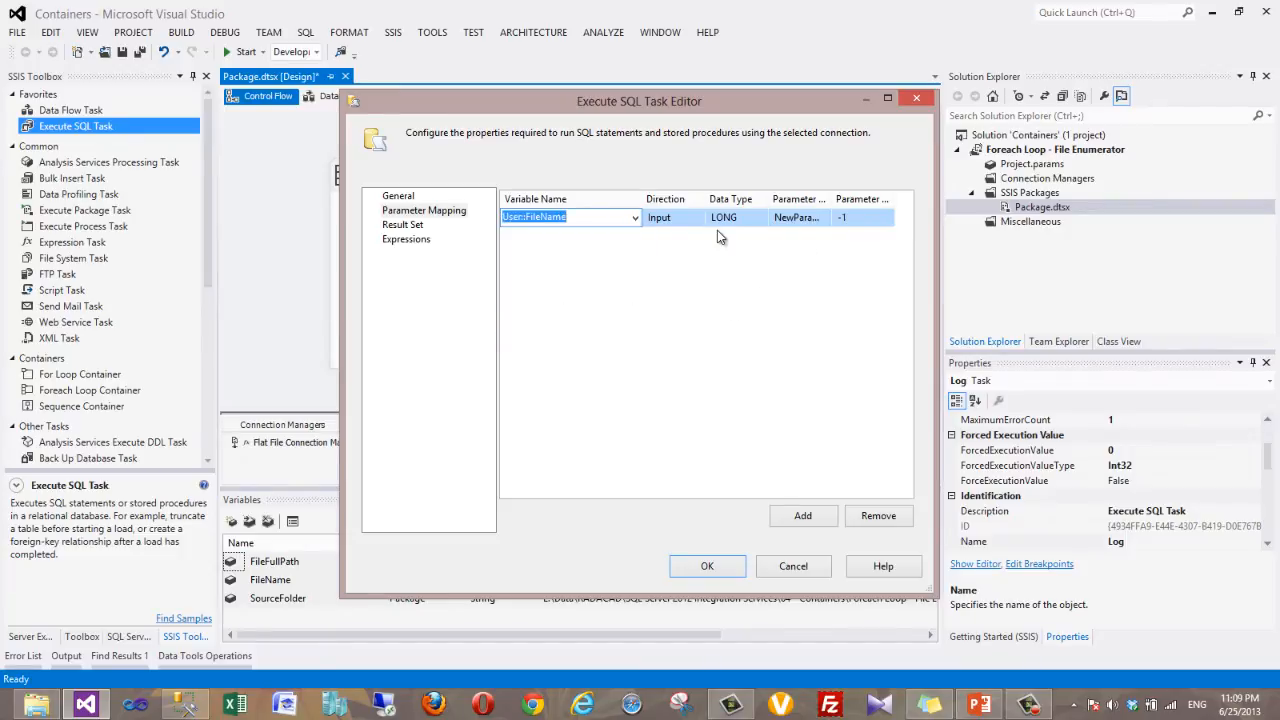
Set the data type of the User::FileName parameter mapping to VARCHAR
{"action": "double_click", "coordinate": [642, 200]}
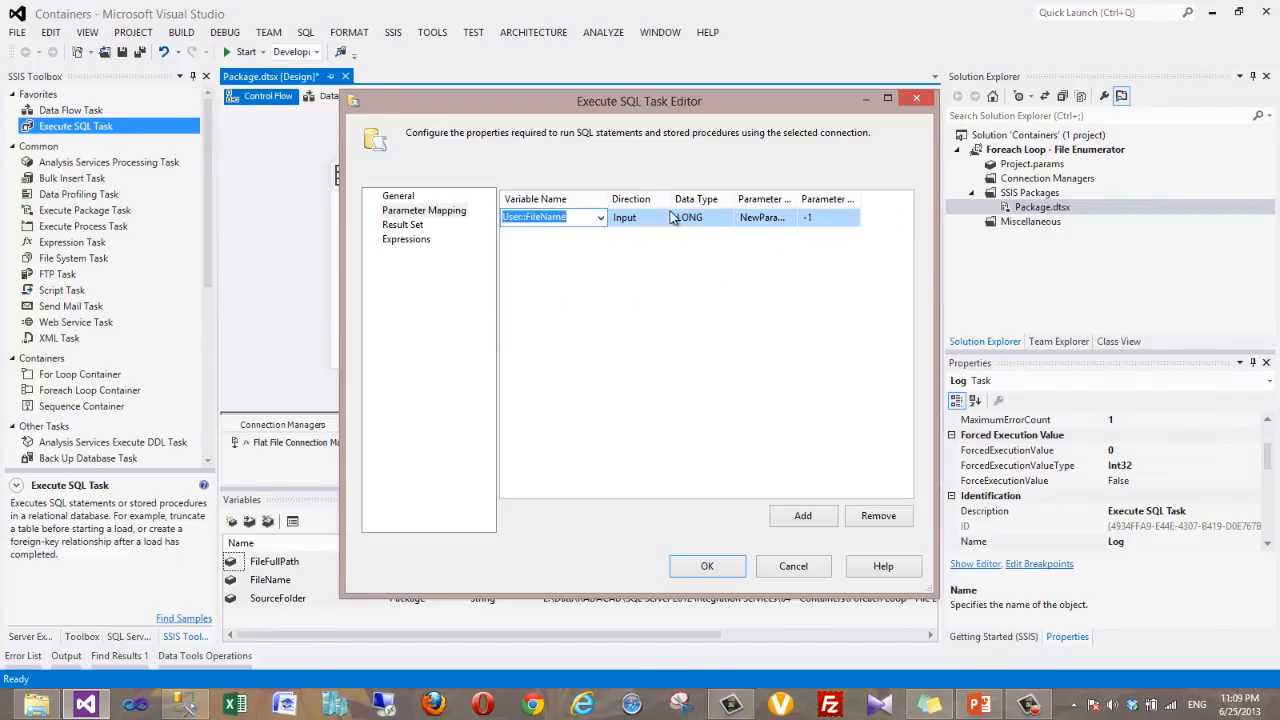
{"action": "left_click", "coordinate": [733, 220]}
{"action": "left_click_drag", "start_coordinate": [735, 200], "coordinate": [750, 201]}
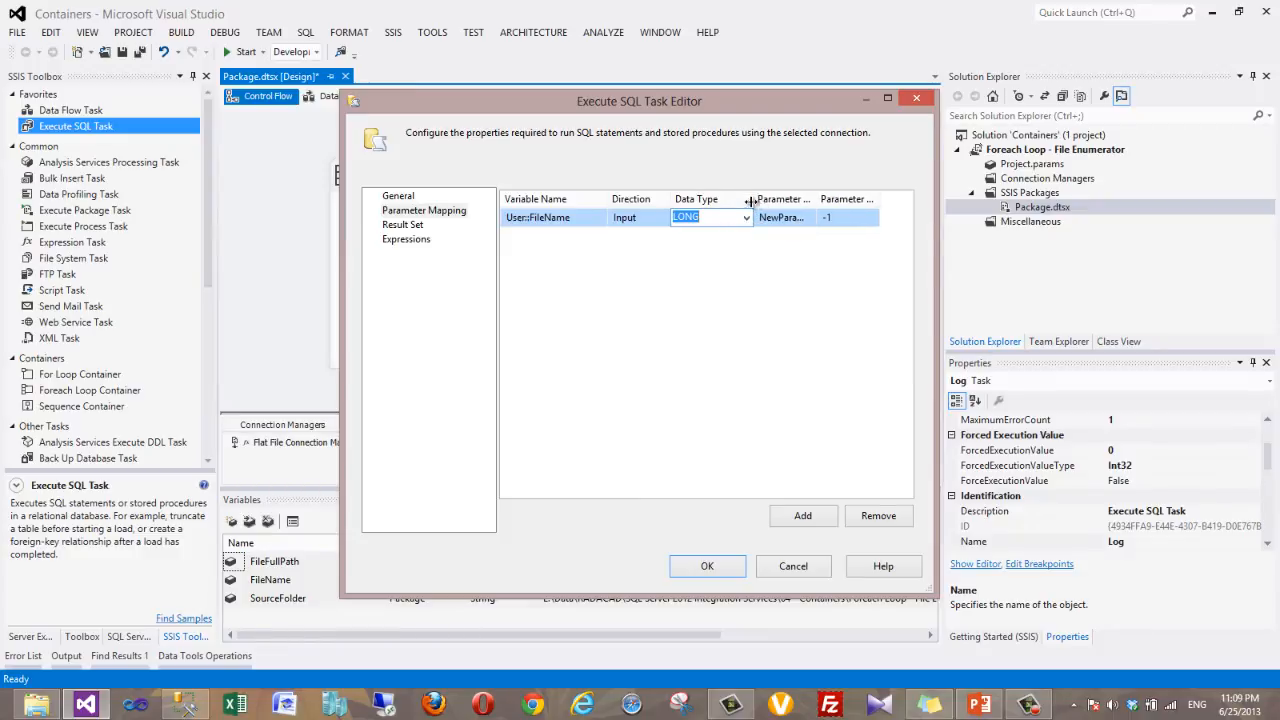
{"action": "left_click", "coordinate": [746, 217]}
{"action": "scroll", "coordinate": [723, 320], "scroll_direction": "down", "scroll_amount": 1}
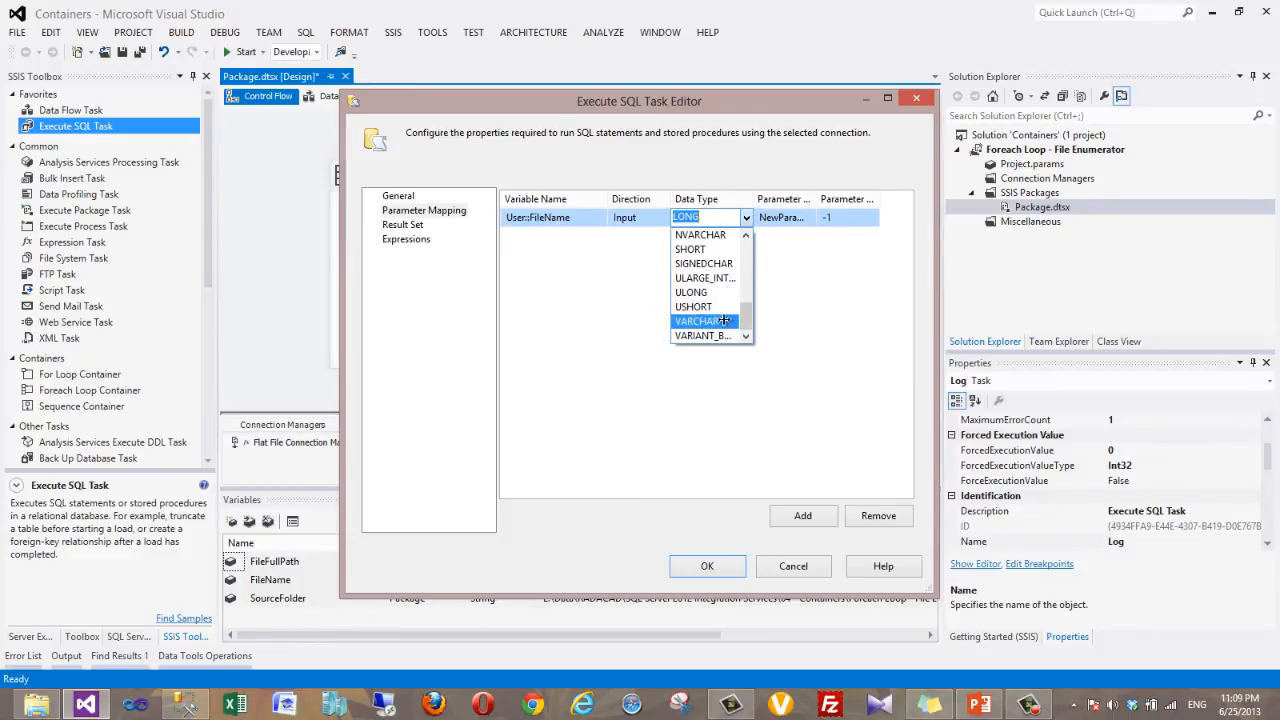
{"action": "left_click", "coordinate": [723, 320]}
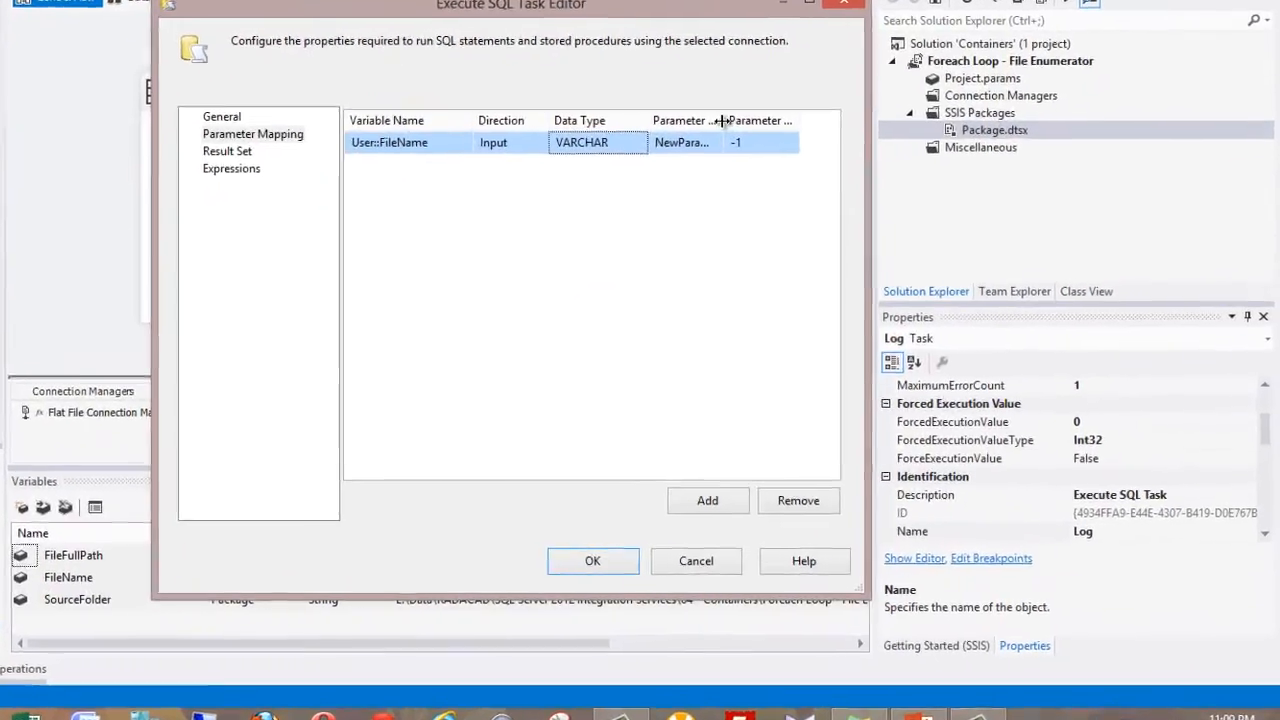
Set the mapping's parameter name to 0 and apply the Log task's configuration
{"action": "left_click_drag", "start_coordinate": [817, 199], "coordinate": [869, 197]}
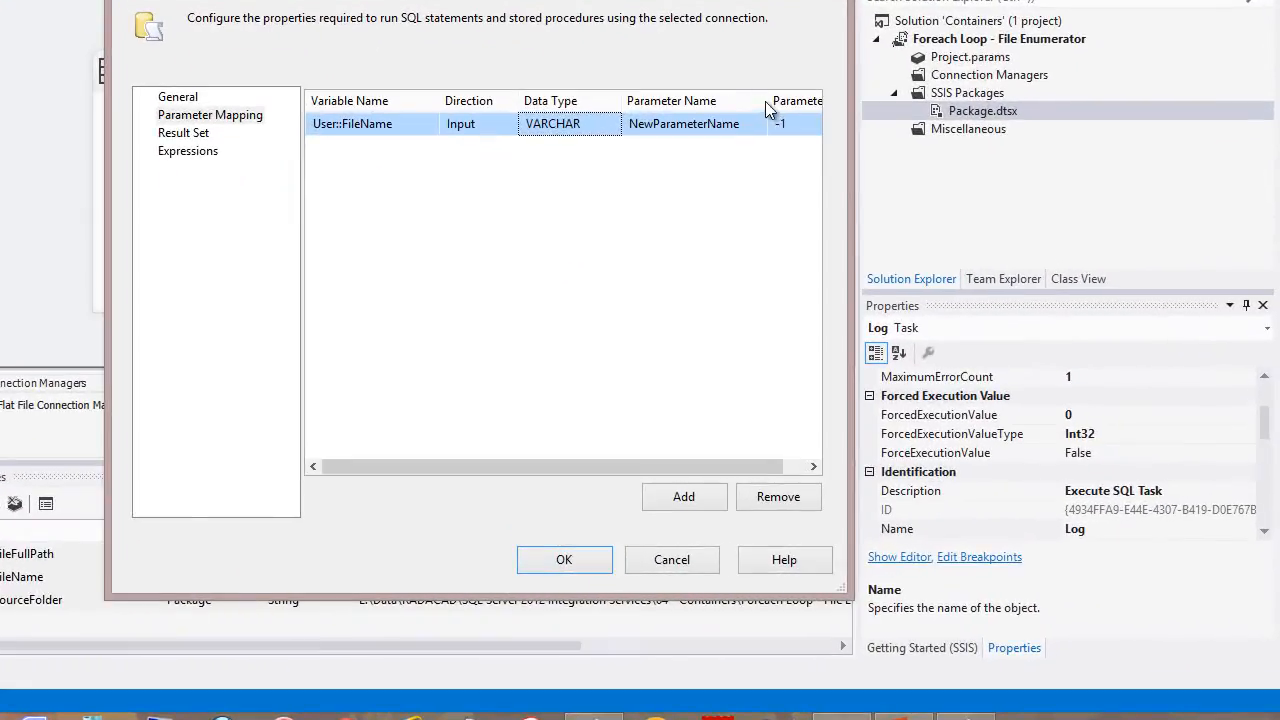
{"action": "left_click", "coordinate": [750, 131]}
{"action": "key", "text": "shift+Home"}
{"action": "key", "text": "Delete"}
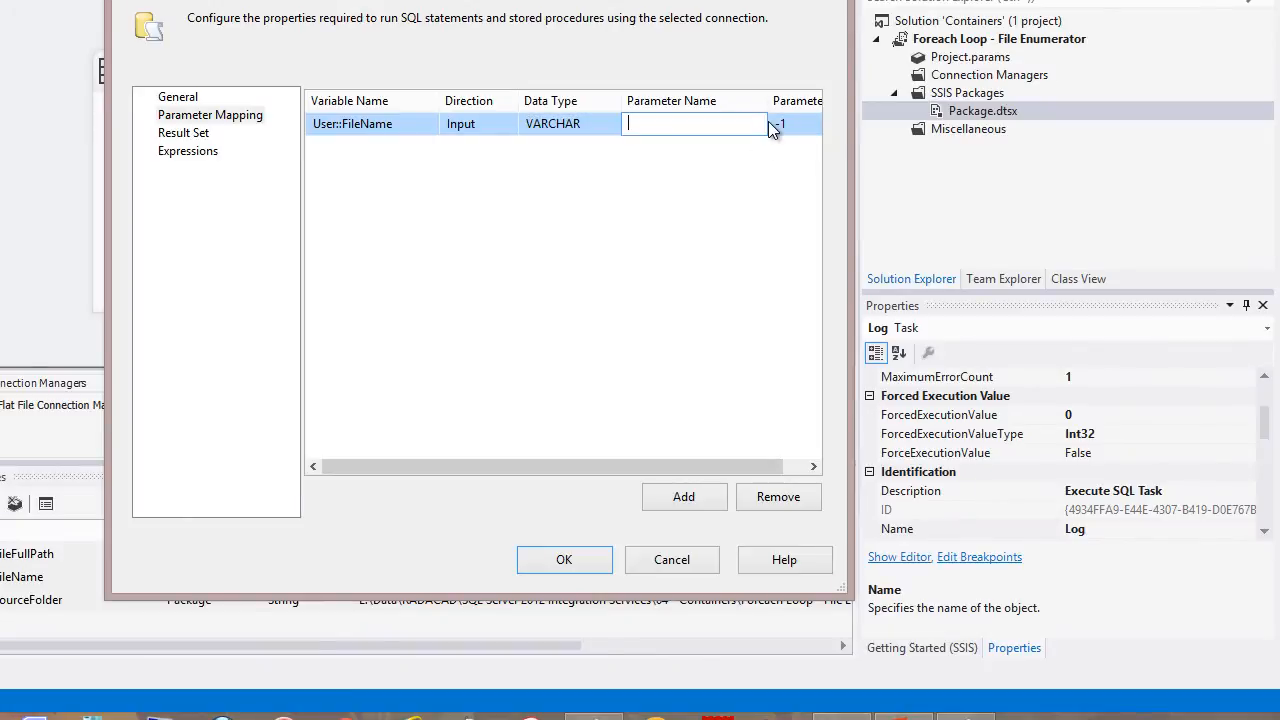
{"action": "type", "text": "0"}
{"action": "left_click", "coordinate": [662, 157]}
{"action": "left_click_drag", "start_coordinate": [768, 106], "coordinate": [729, 104]}
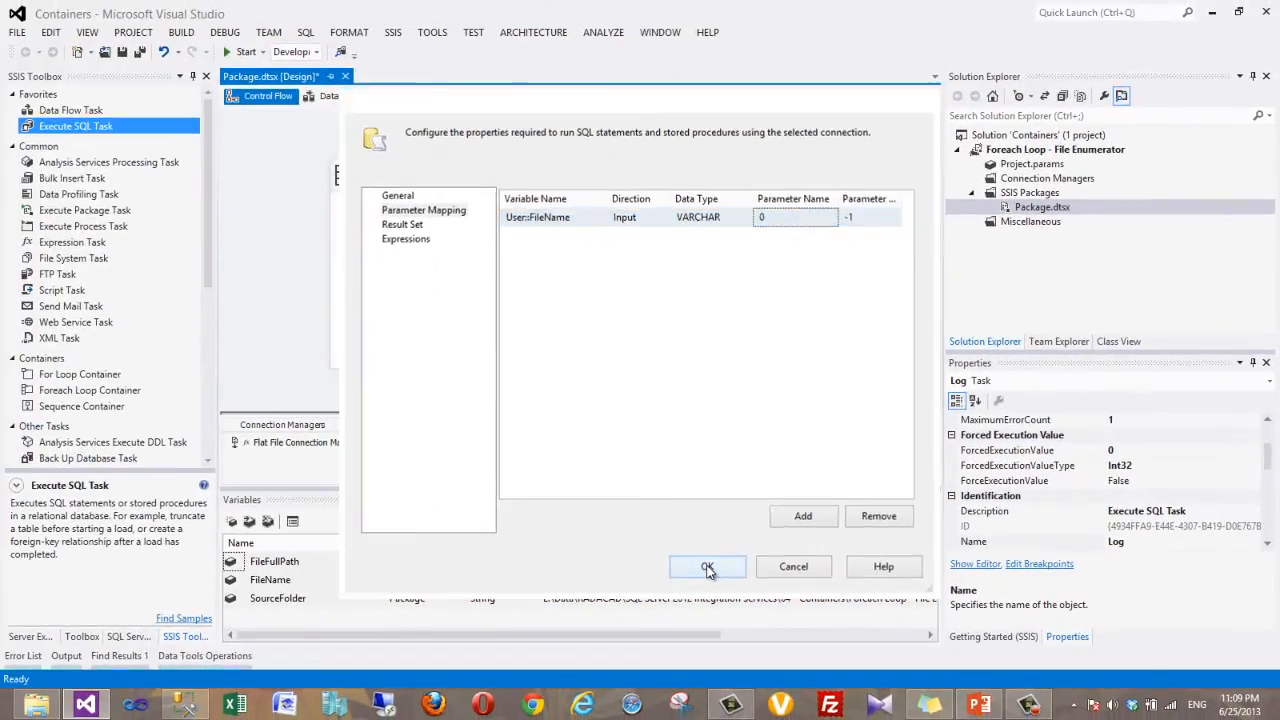
{"action": "left_click", "coordinate": [600, 561]}
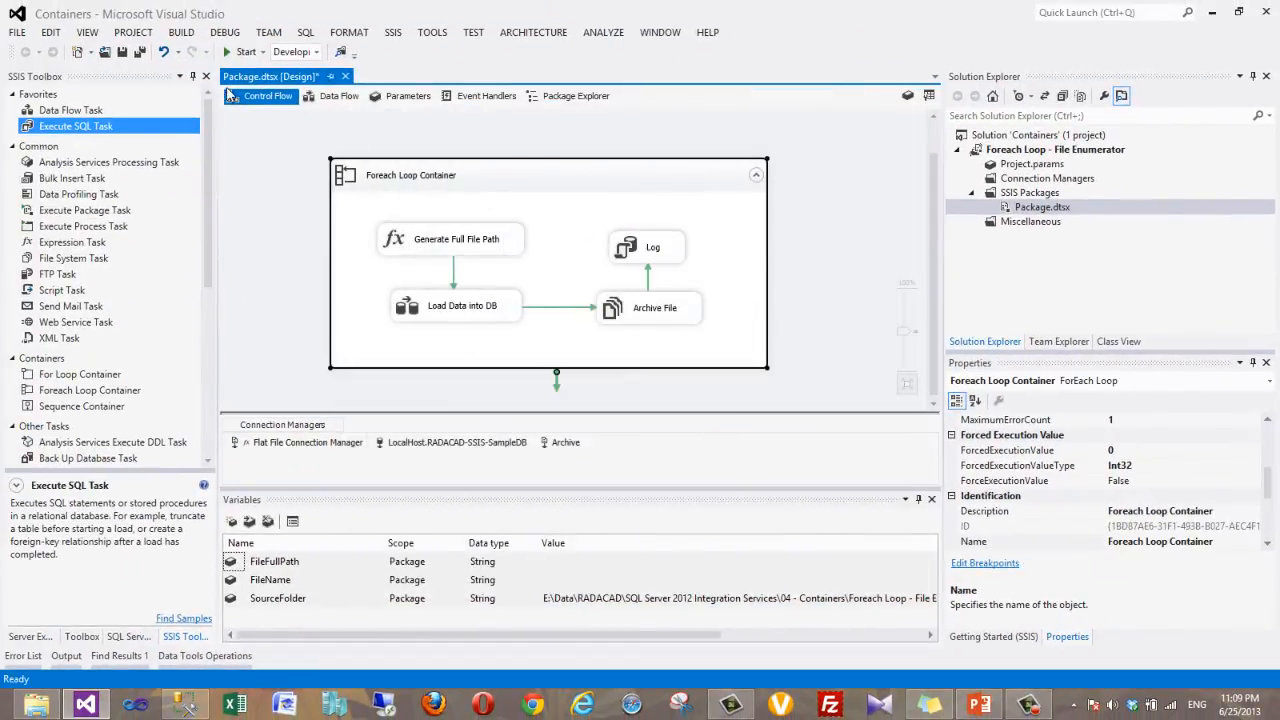
Save the package and check the Archive and Source Files folders in File Explorer before returning to the package design
{"action": "left_click", "coordinate": [122, 53]}
{"action": "left_click", "coordinate": [38, 708]}
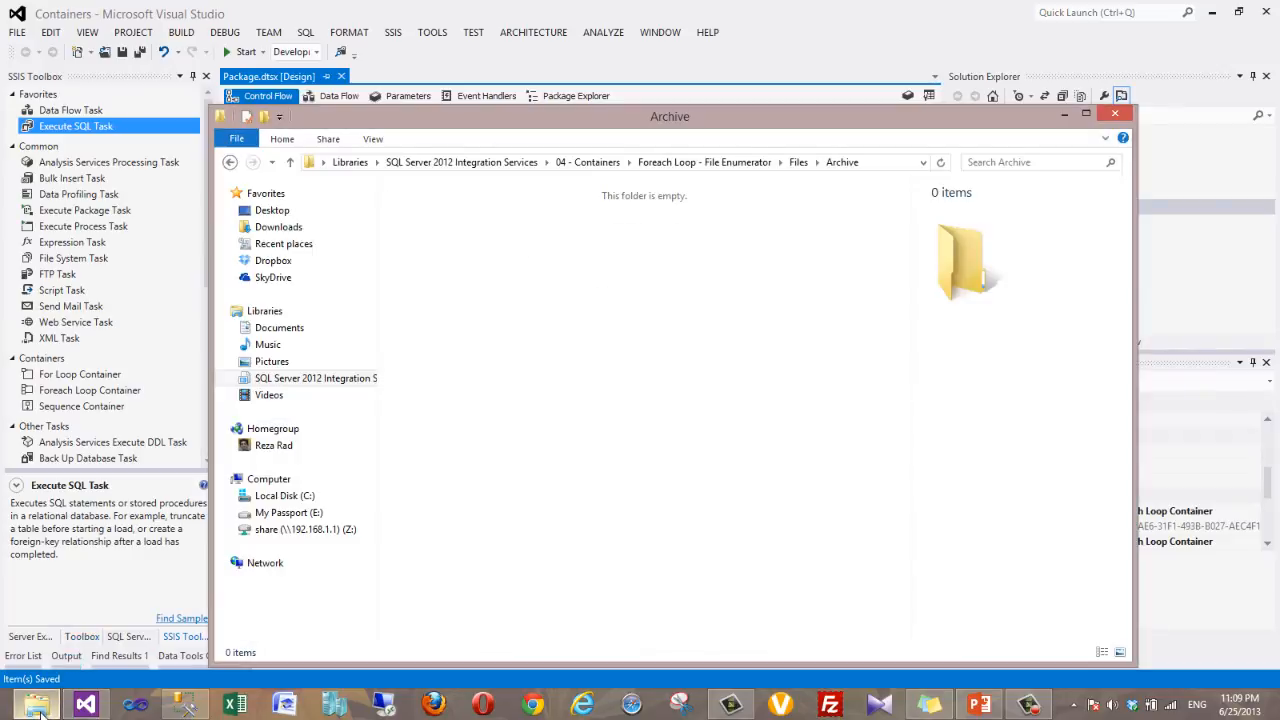
{"action": "left_click", "coordinate": [798, 162]}
{"action": "double_click", "coordinate": [650, 213]}
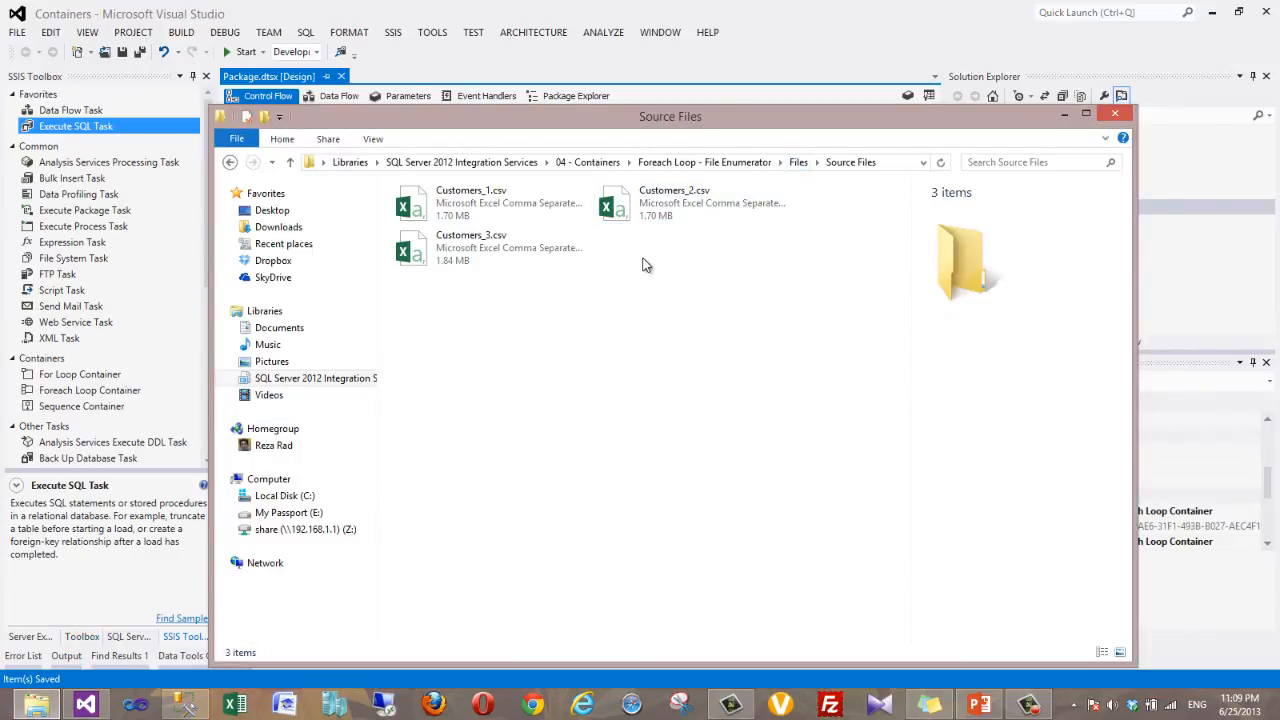
{"action": "left_click", "coordinate": [784, 48]}
{"action": "left_click", "coordinate": [816, 222]}
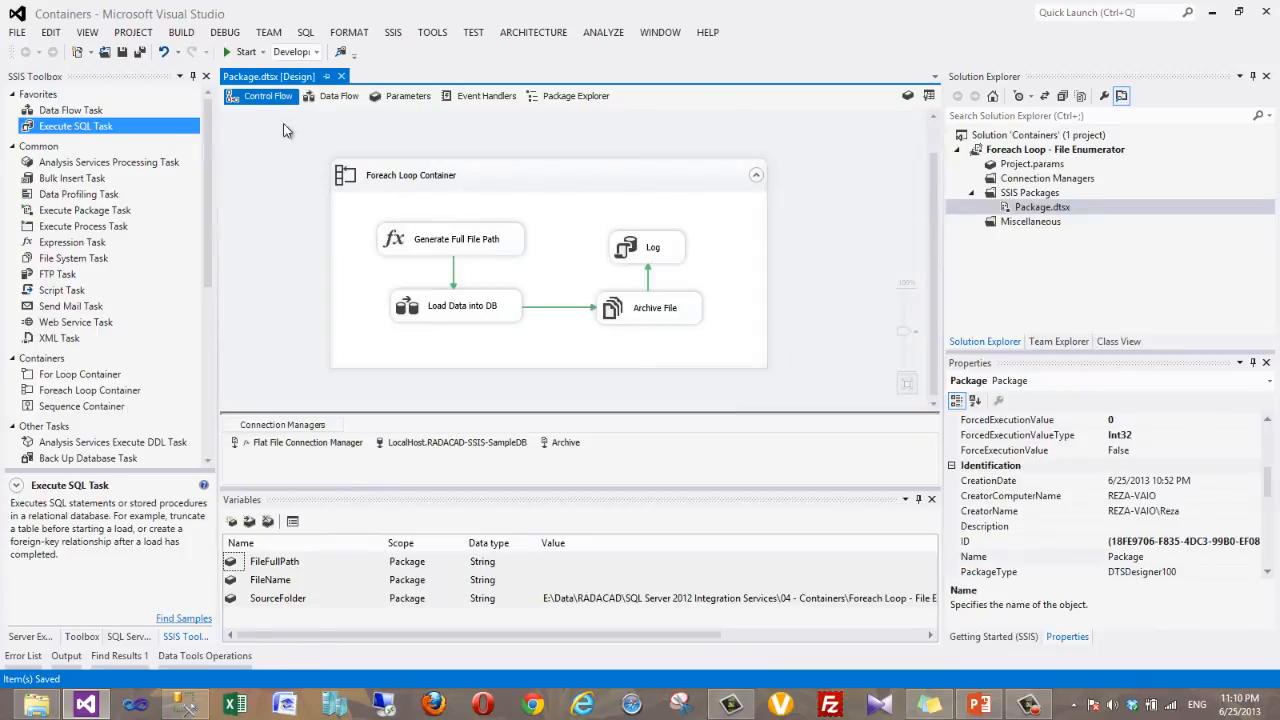
Run the package and review its execution progress messages for the Log task
{"action": "left_click", "coordinate": [241, 55]}
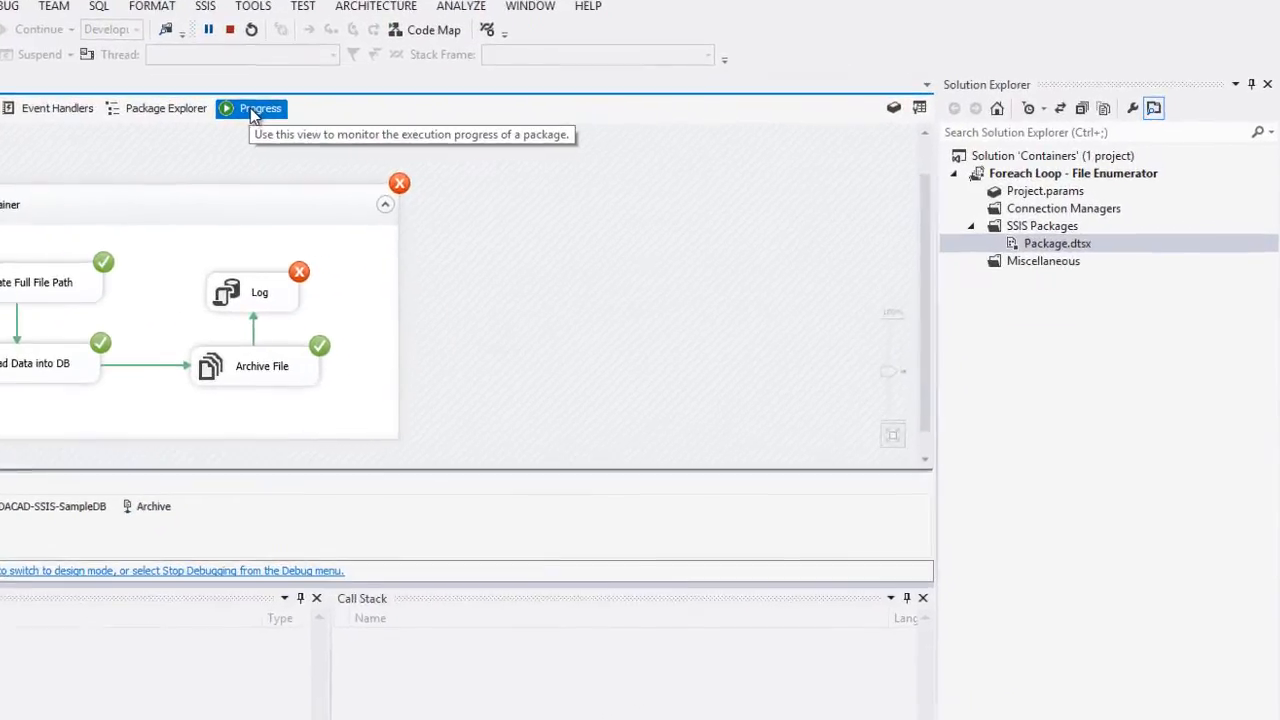
{"action": "left_click", "coordinate": [252, 110]}
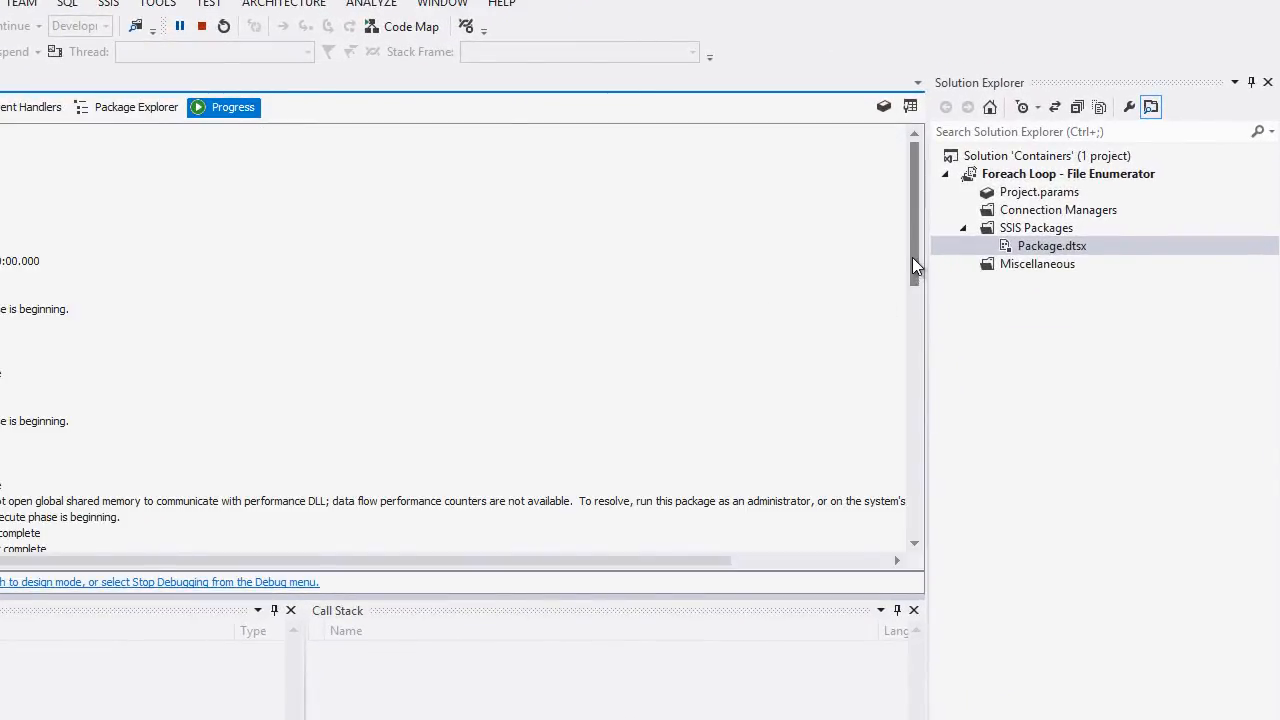
{"action": "left_click_drag", "start_coordinate": [912, 260], "coordinate": [911, 478]}
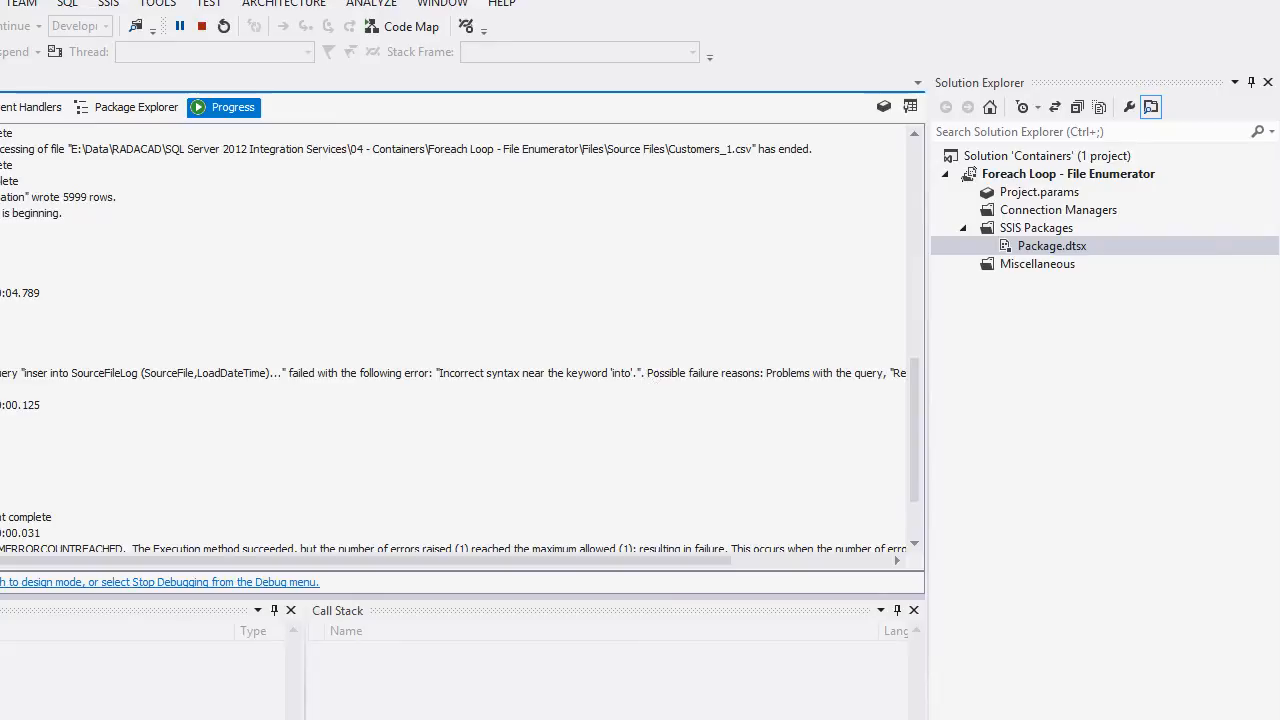
{"action": "left_click", "coordinate": [0, 107]}
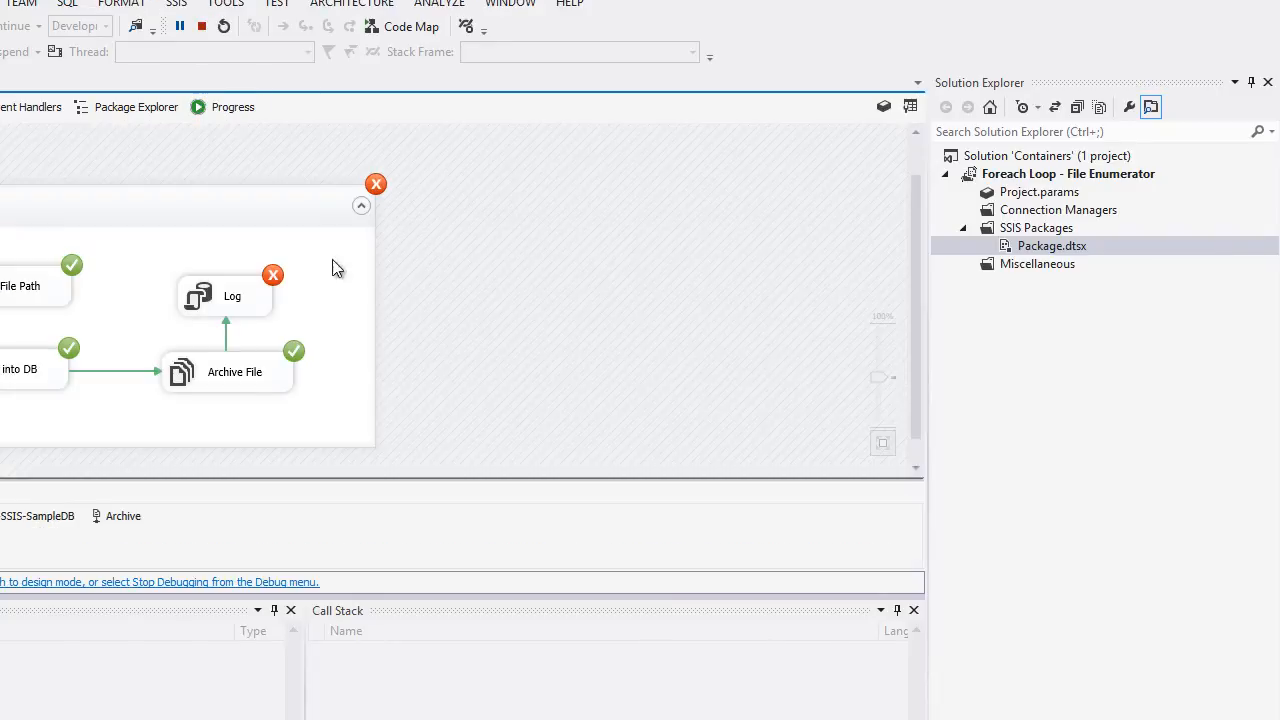
Correct "inser" to "insert" in the Log task's SQL statement and apply the change
{"action": "left_click", "coordinate": [206, 296]}
{"action": "double_click", "coordinate": [206, 297]}
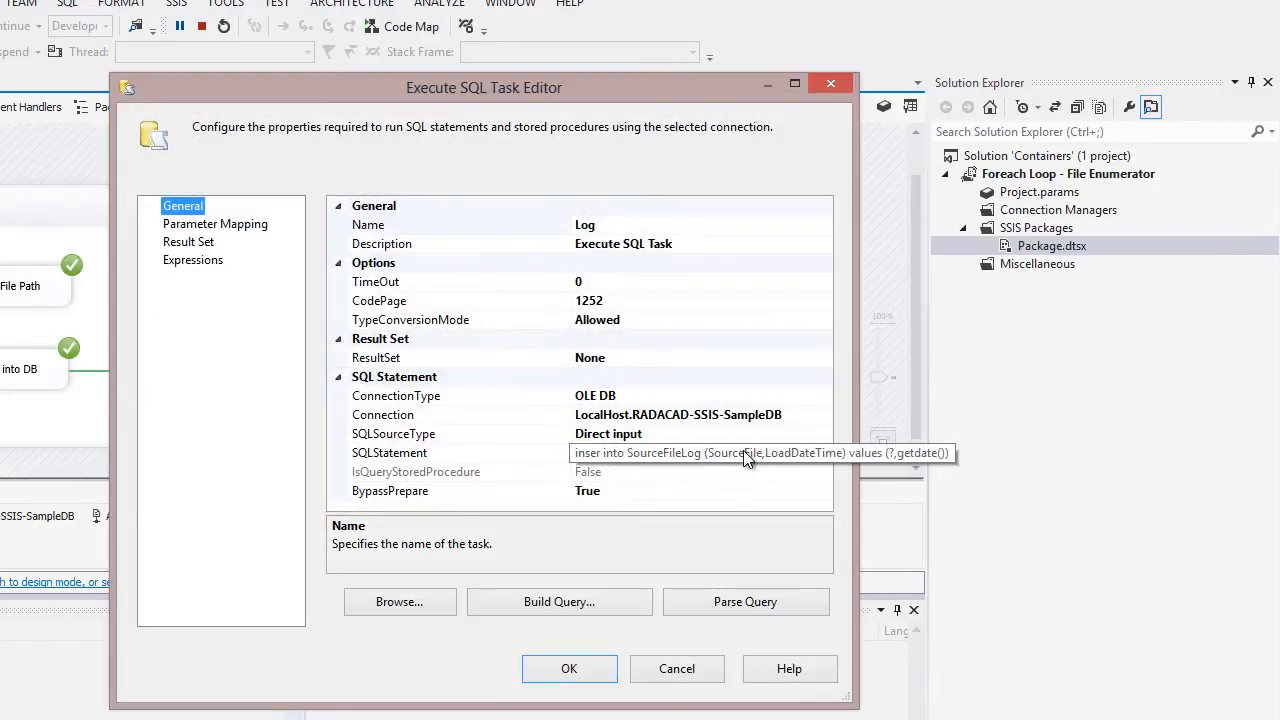
{"action": "left_click", "coordinate": [743, 452]}
{"action": "left_click", "coordinate": [824, 453]}
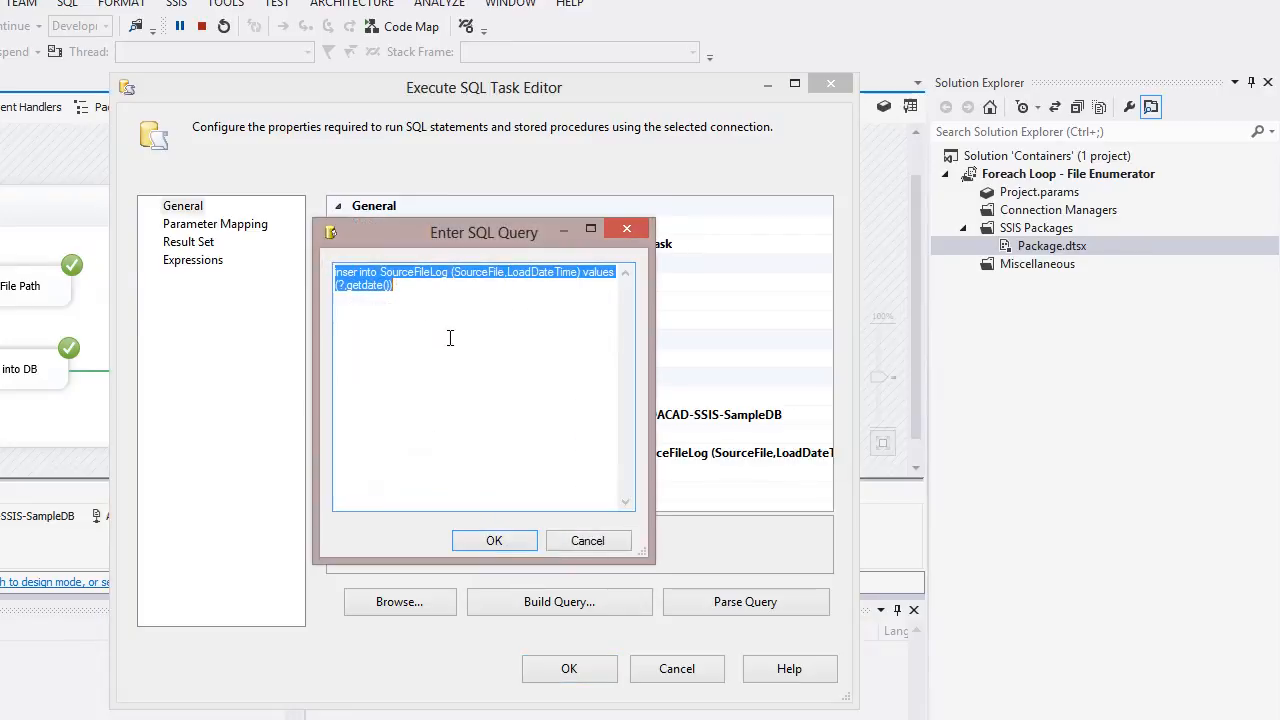
{"action": "left_click", "coordinate": [359, 272]}
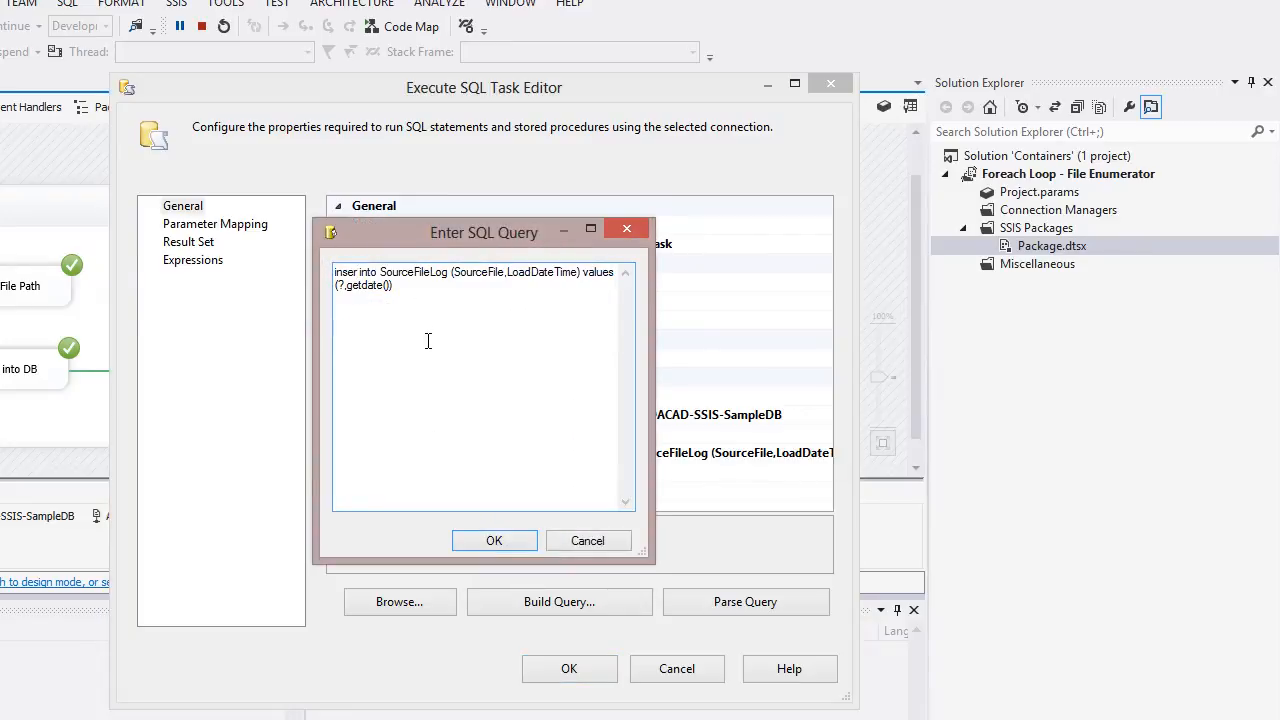
{"action": "type", "text": "t"}
{"action": "left_click", "coordinate": [494, 540]}
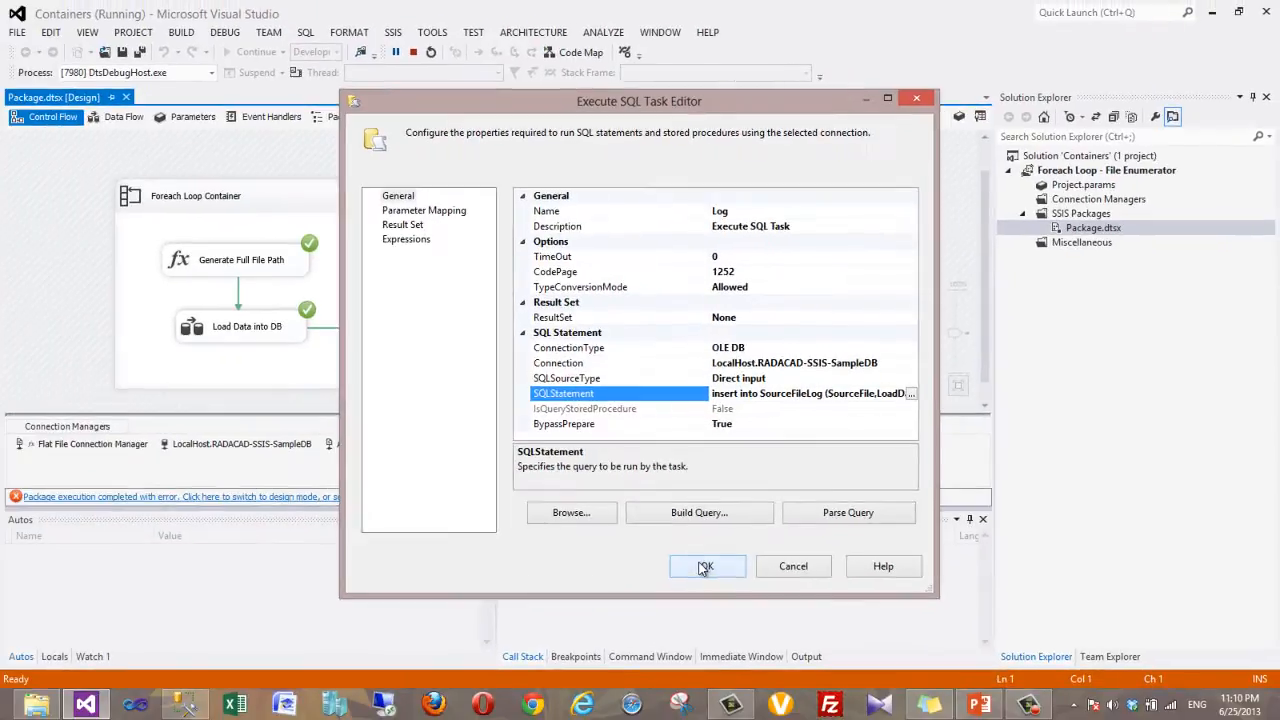
{"action": "left_click", "coordinate": [645, 612]}
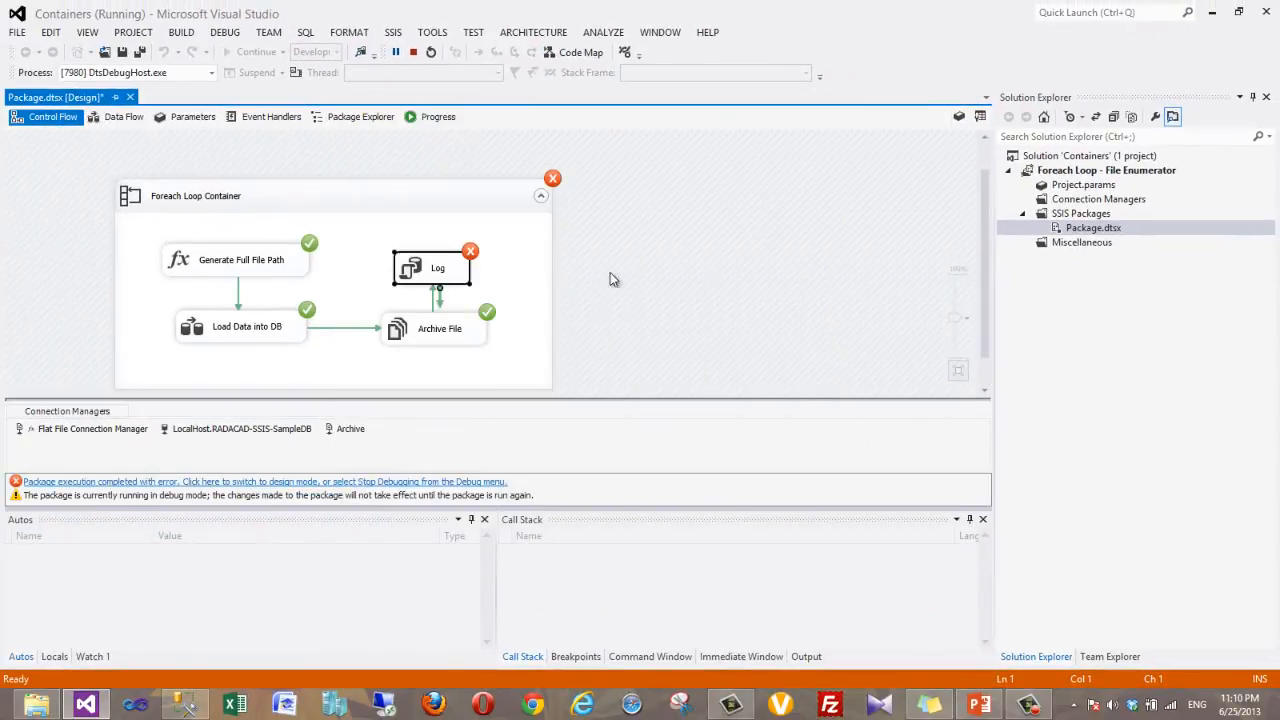
Stop debugging and truncate the customer and sourcefilelog tables in SQL Server Management Studio
{"action": "left_click", "coordinate": [413, 53]}
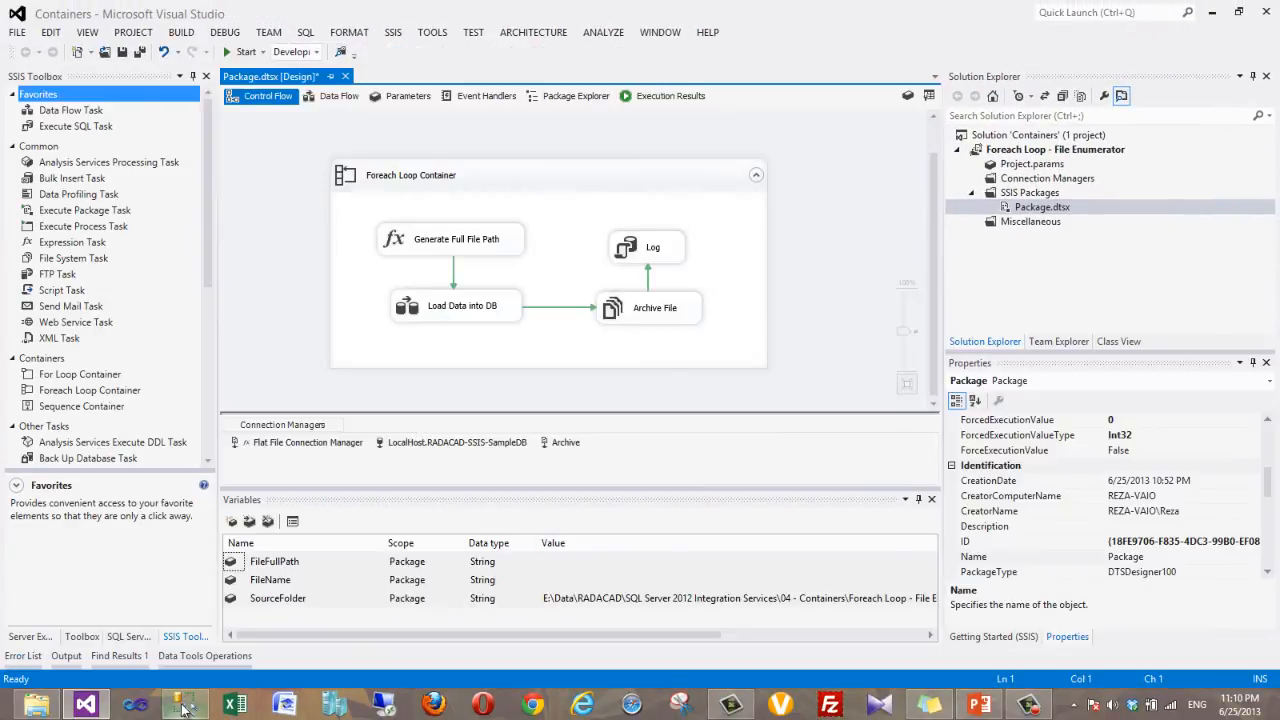
{"action": "left_click", "coordinate": [183, 706]}
{"action": "key", "text": "F5"}
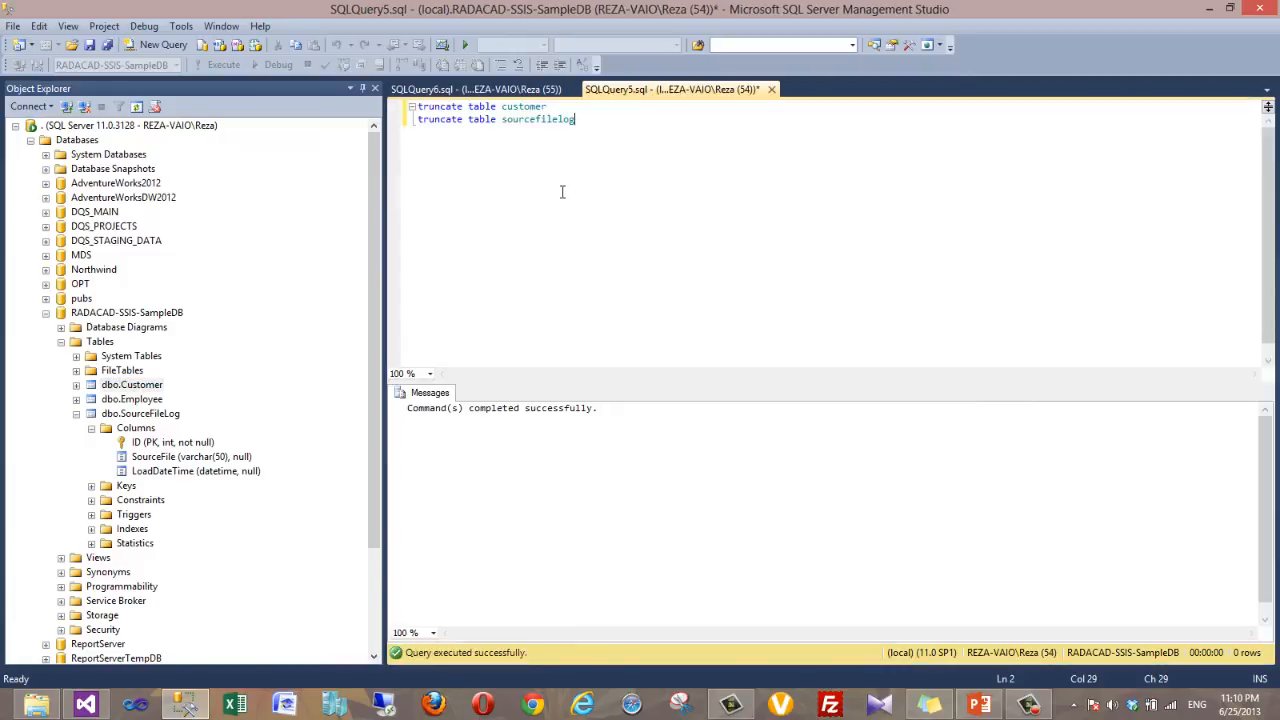
Execute the truncate statements again and move Customers_1.csv from the Archive folder back into Source Files
{"action": "left_click", "coordinate": [217, 66]}
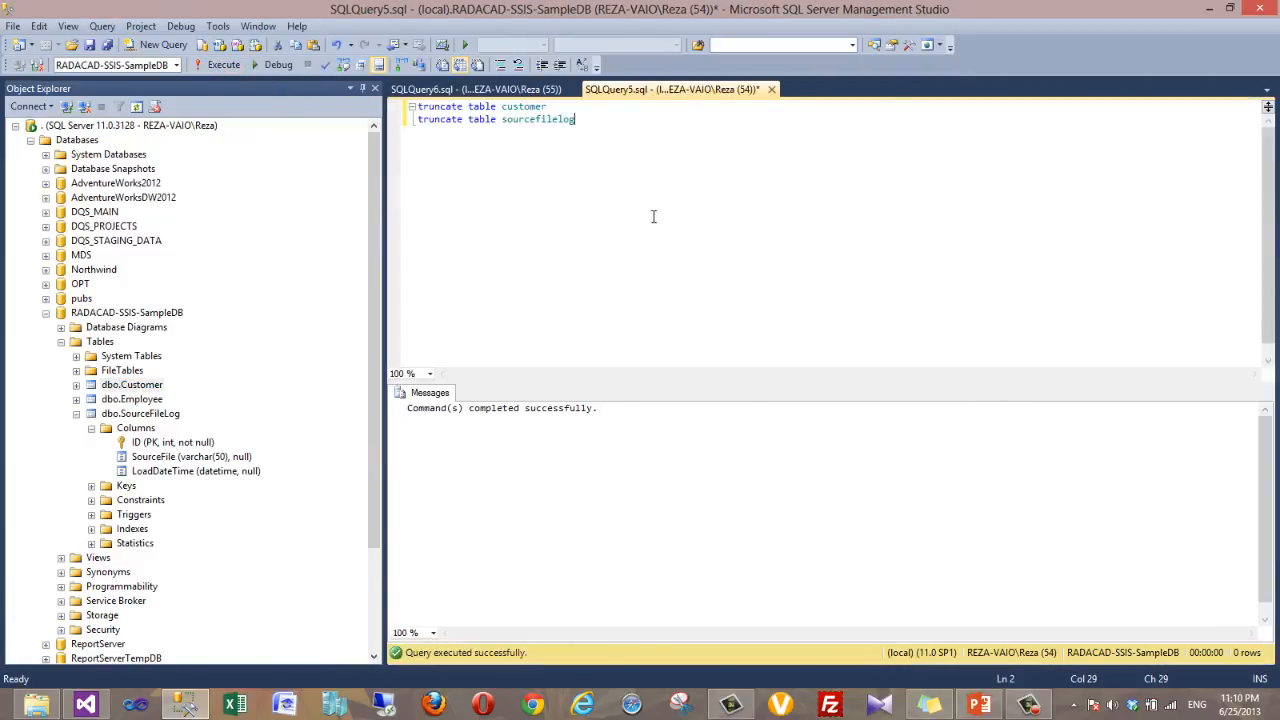
{"action": "left_click", "coordinate": [36, 705]}
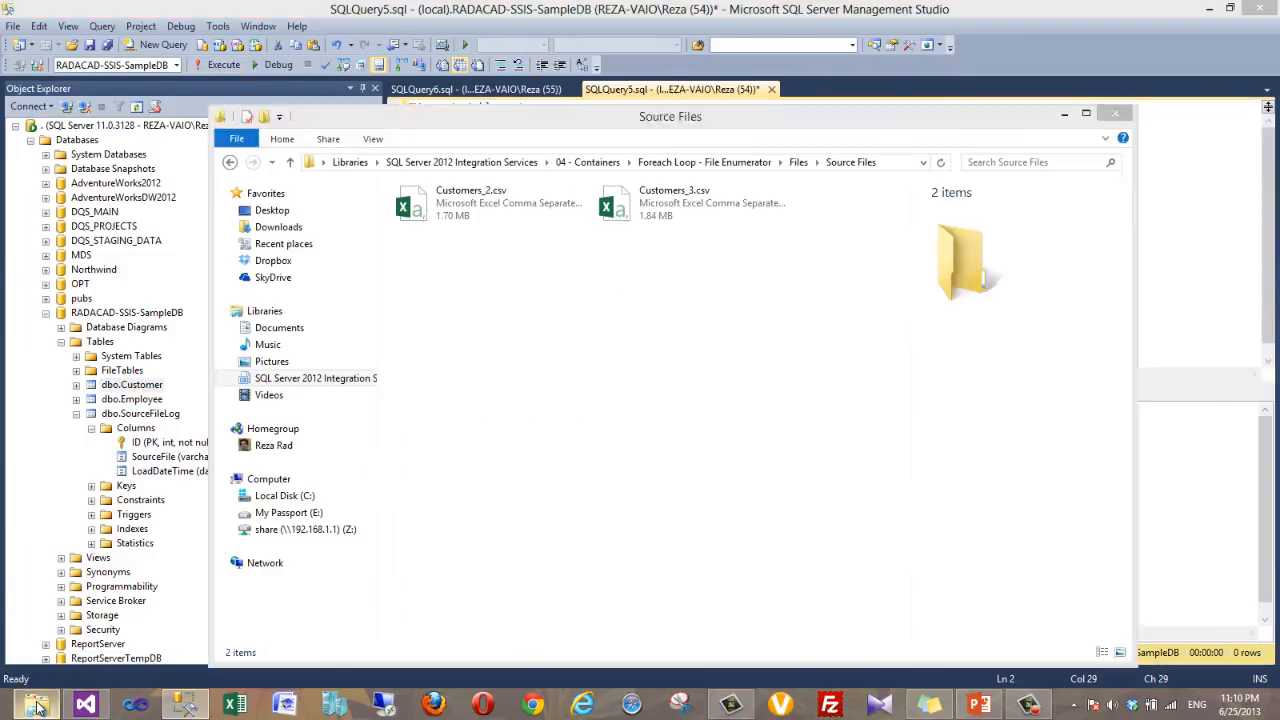
{"action": "key", "text": "BackSpace"}
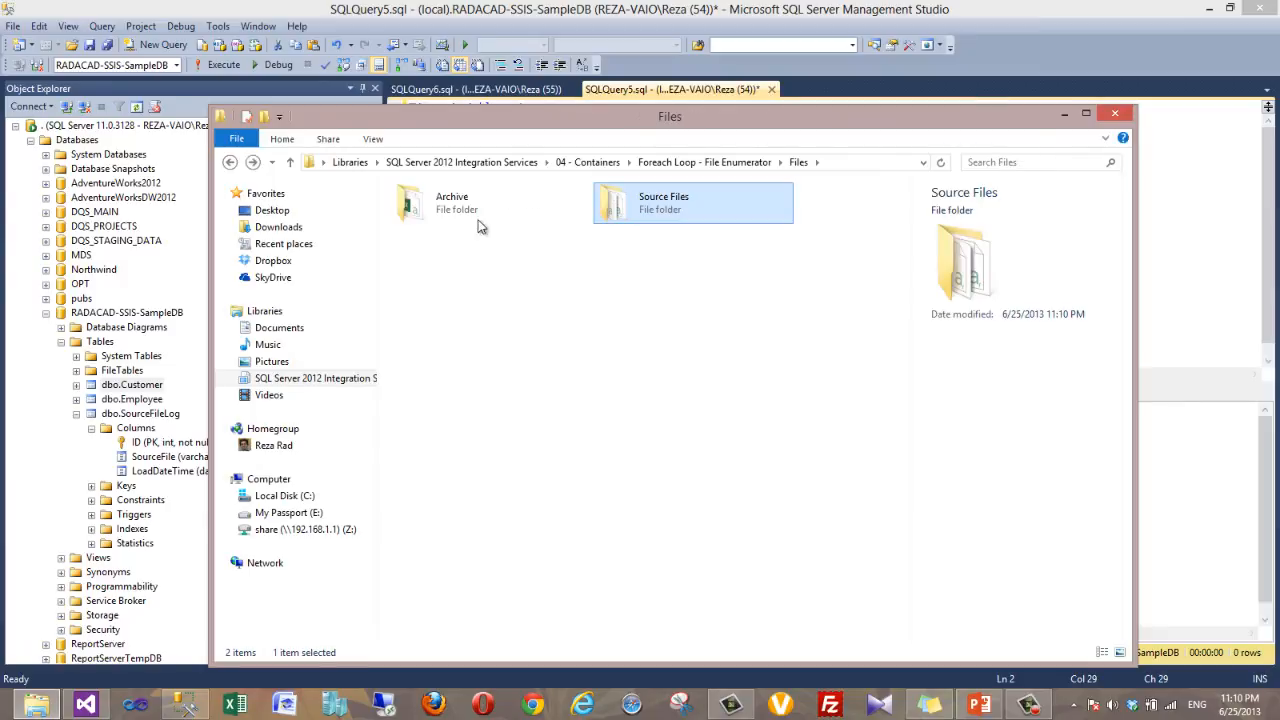
{"action": "double_click", "coordinate": [434, 205]}
{"action": "left_click", "coordinate": [452, 207]}
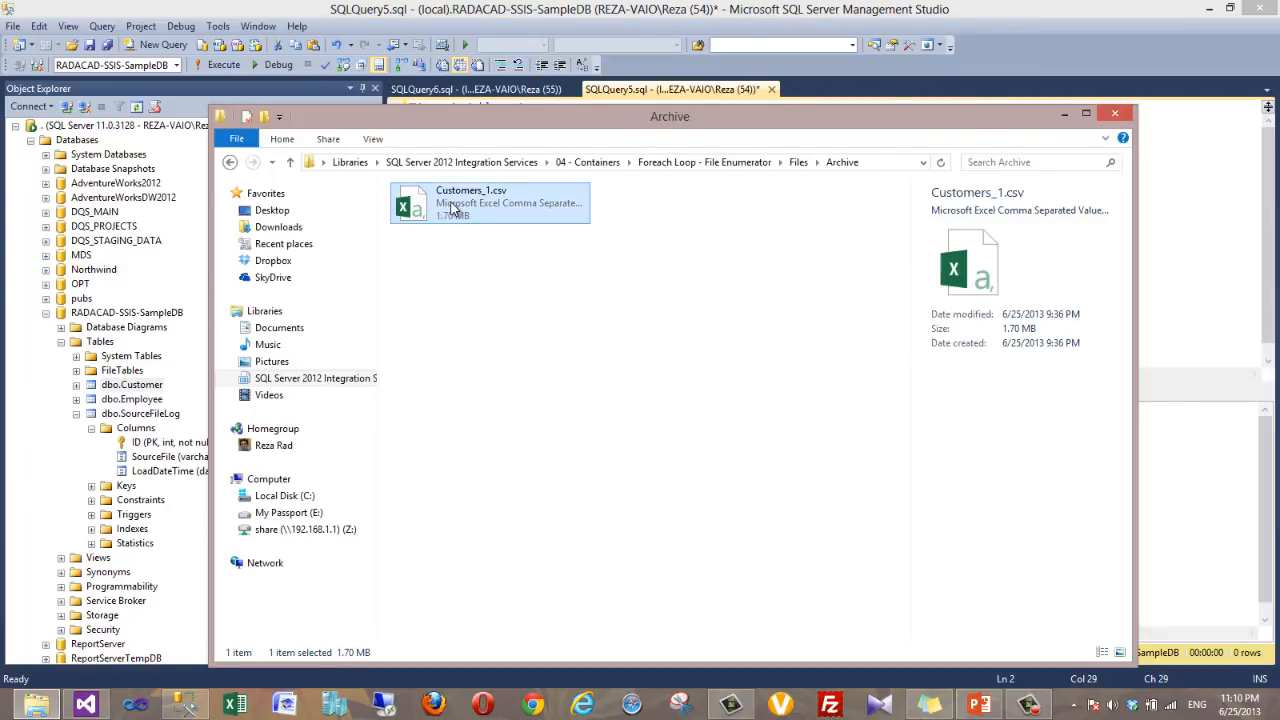
{"action": "key", "text": "Delete"}
{"action": "key", "text": "BackSpace"}
{"action": "double_click", "coordinate": [616, 205]}
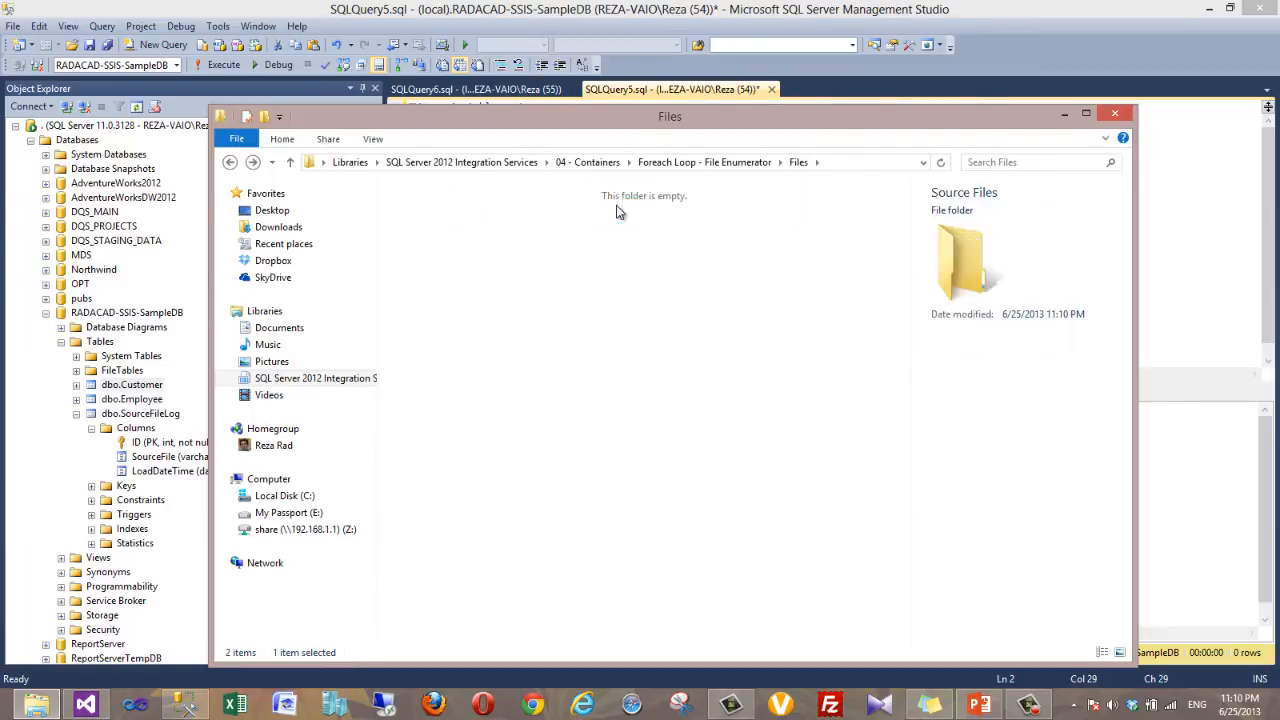
{"action": "key", "text": "ctrl+v"}
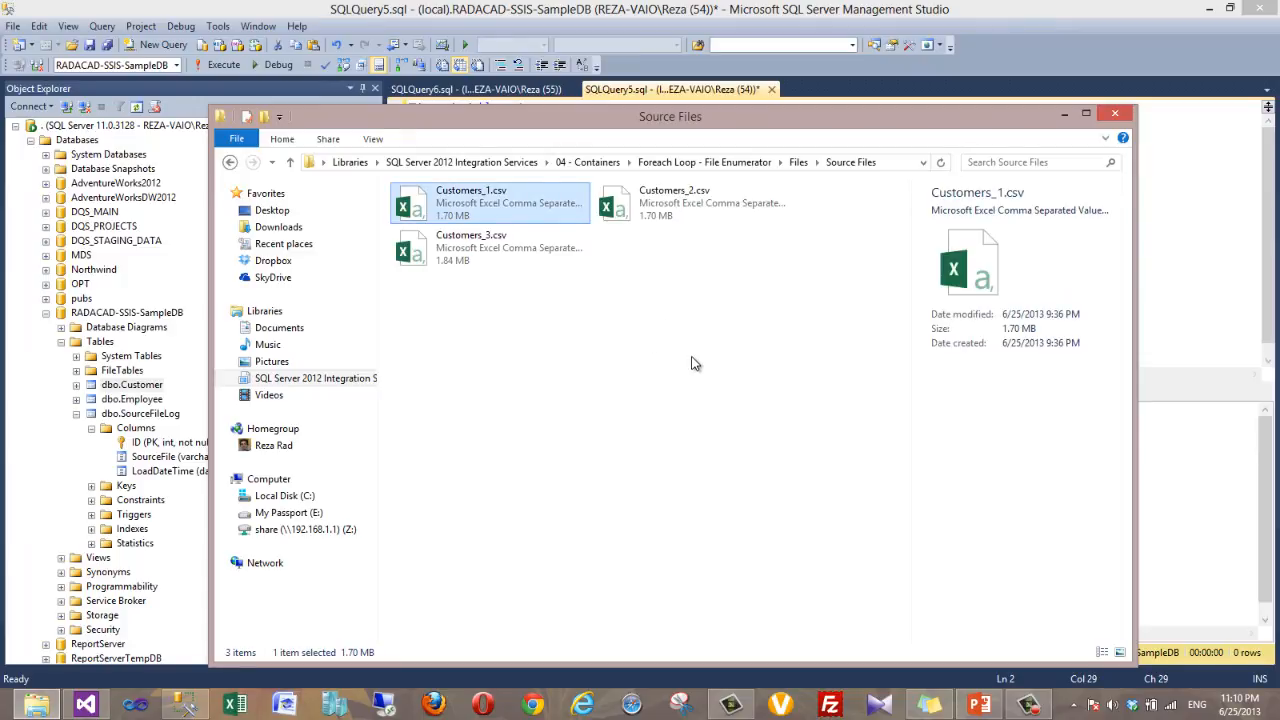
{"action": "left_click", "coordinate": [691, 358]}
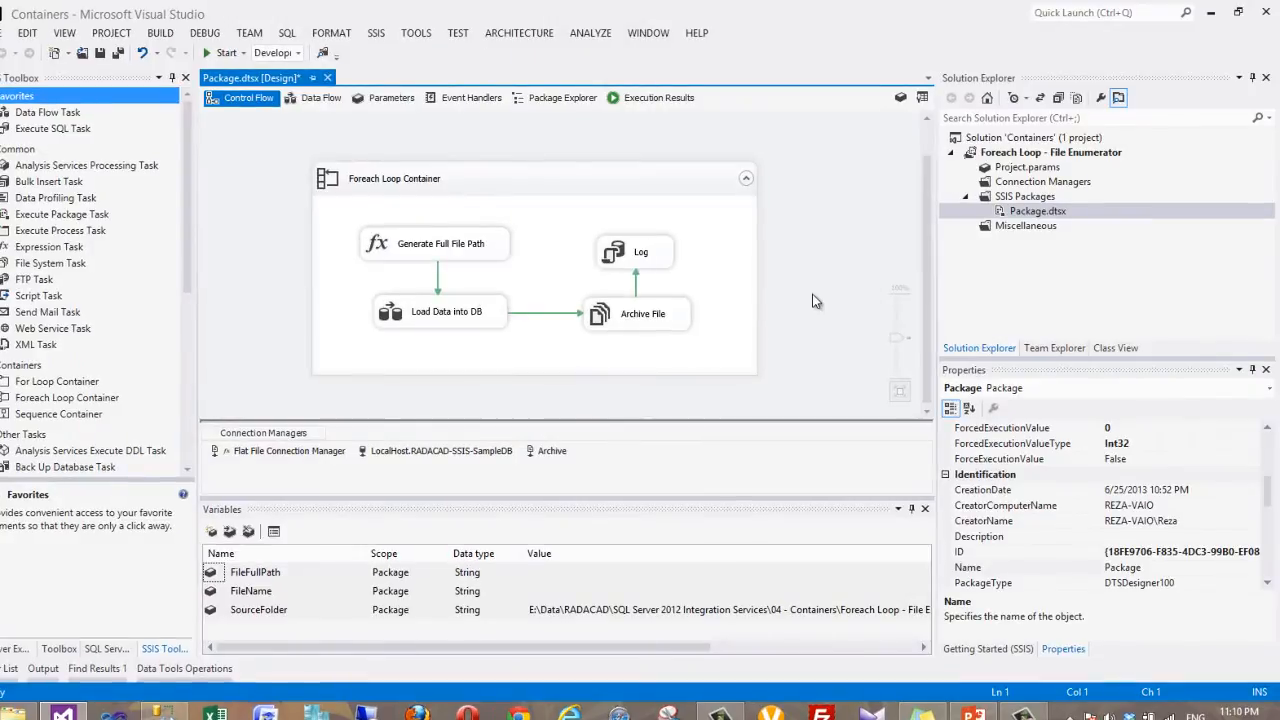
Run the package in Visual Studio and review the progress messages for processing Customers_1.csv and Customers_2.csv
{"action": "left_click", "coordinate": [220, 53]}
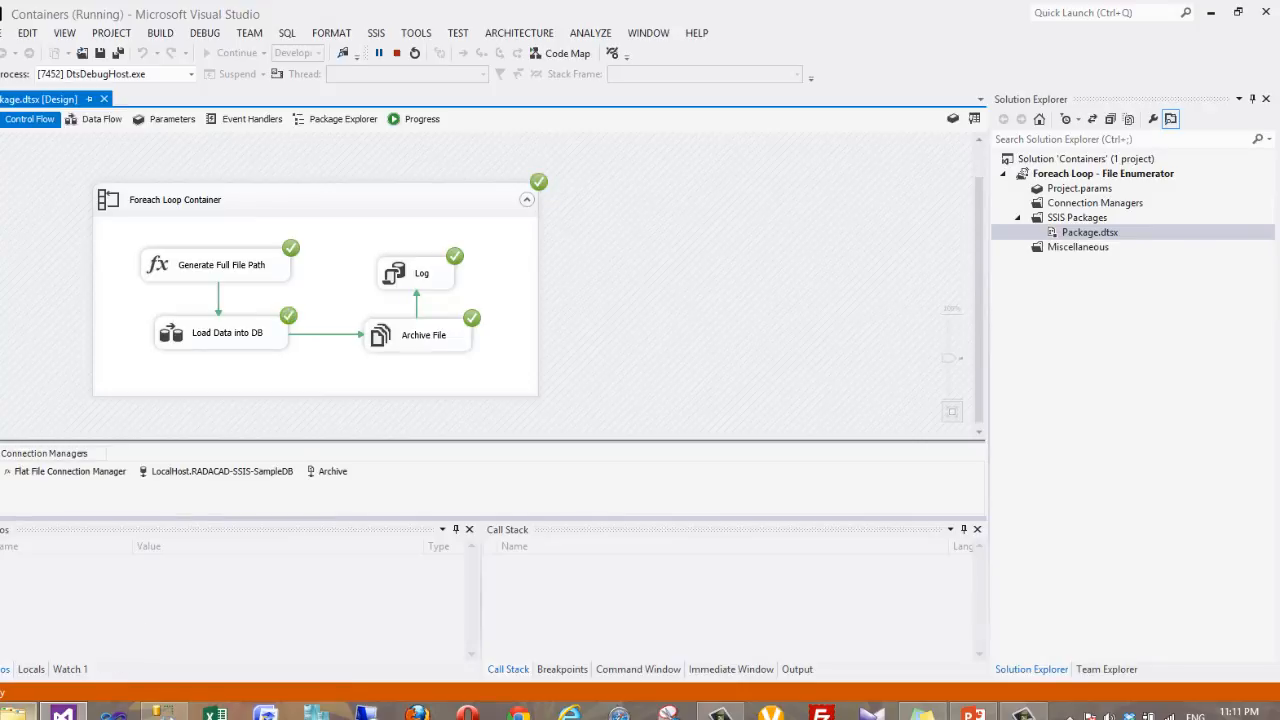
{"action": "mouse_move", "coordinate": [14, 713]}
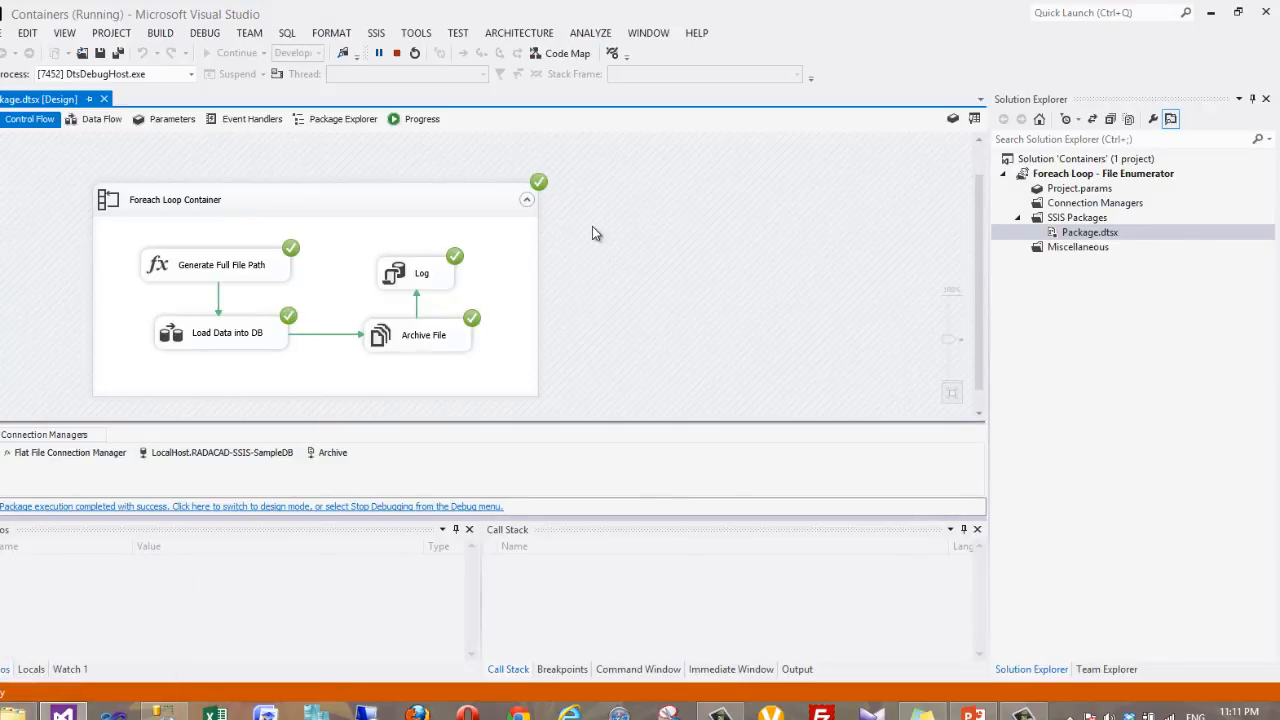
{"action": "left_click", "coordinate": [436, 120]}
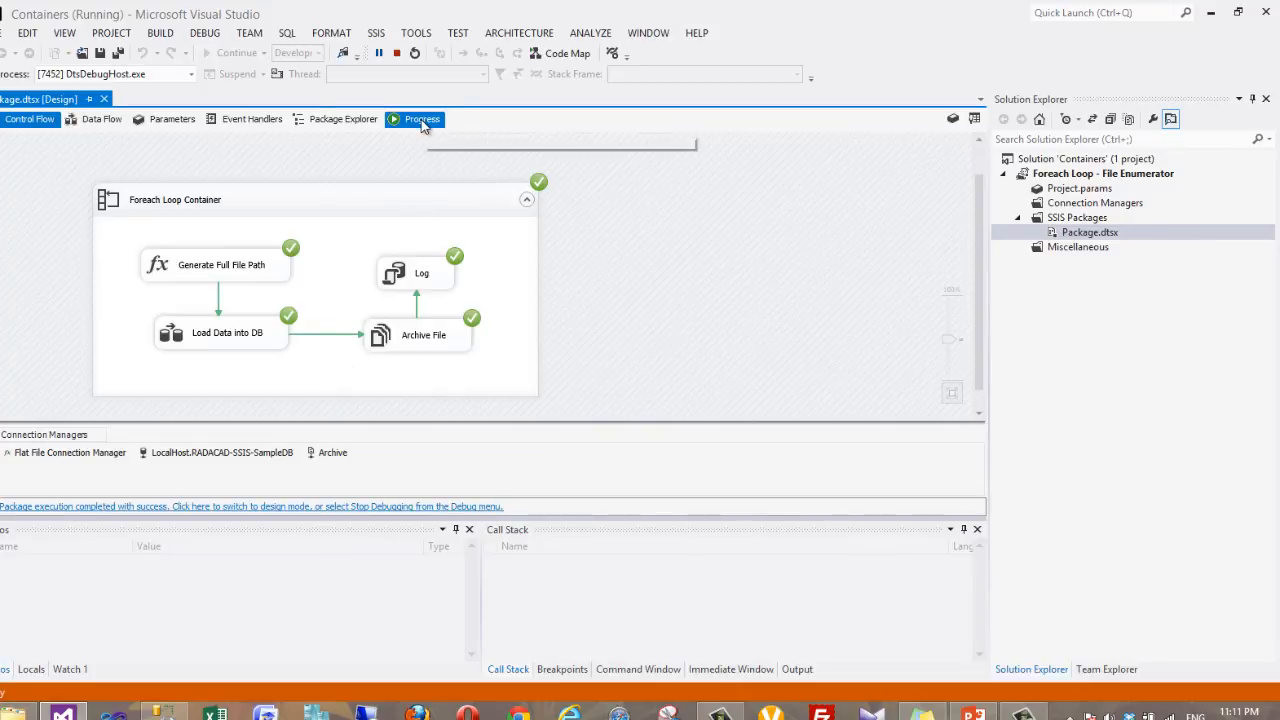
{"action": "left_click_drag", "start_coordinate": [979, 180], "coordinate": [979, 255]}
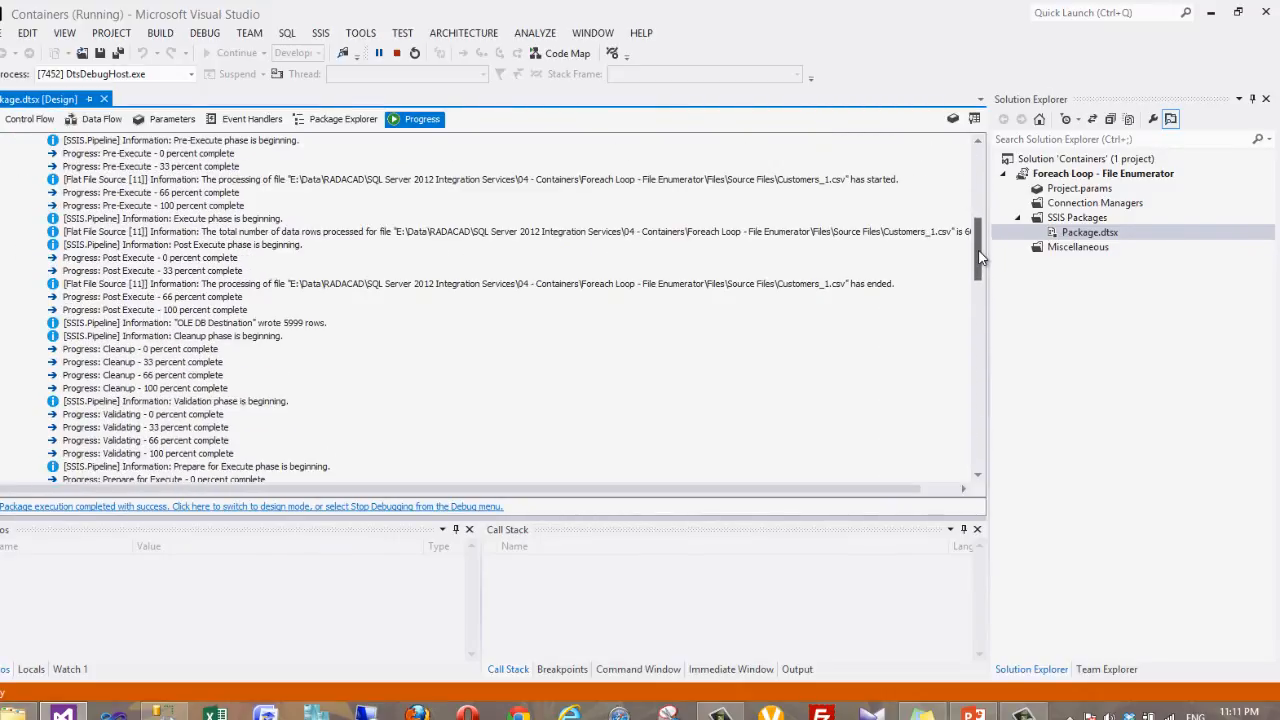
{"action": "left_click", "coordinate": [806, 183]}
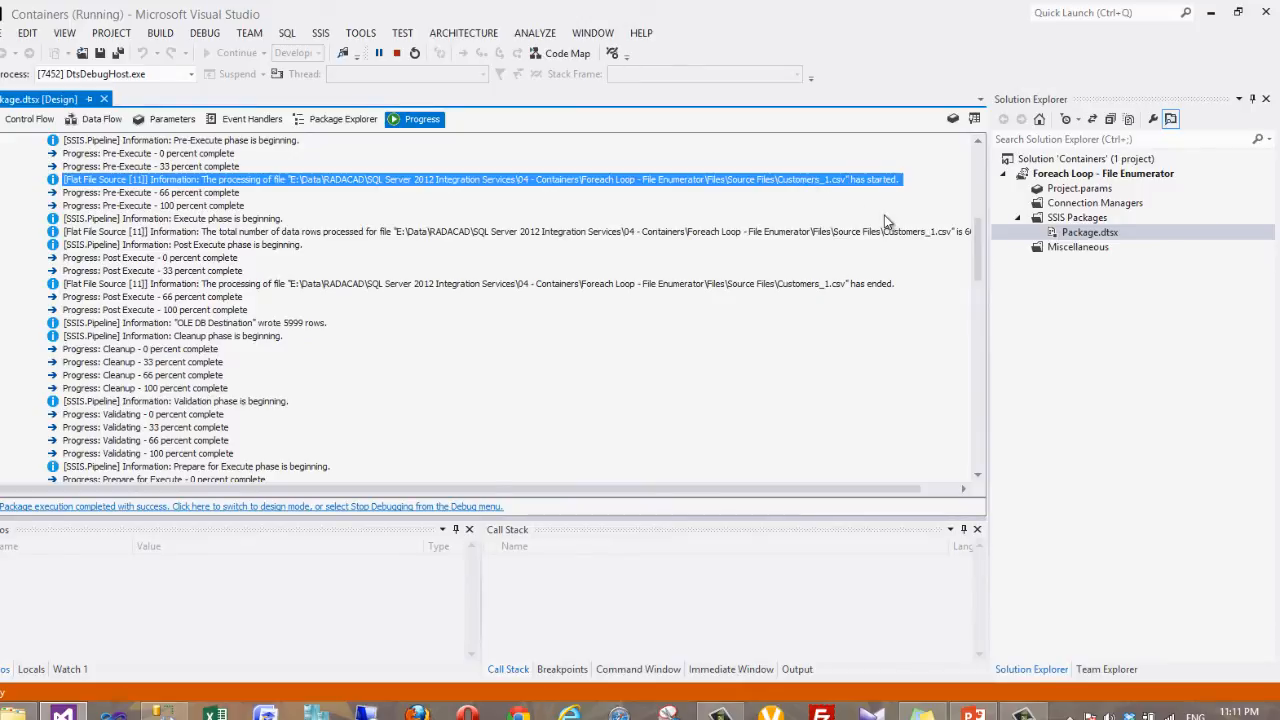
{"action": "left_click_drag", "start_coordinate": [980, 247], "coordinate": [977, 310]}
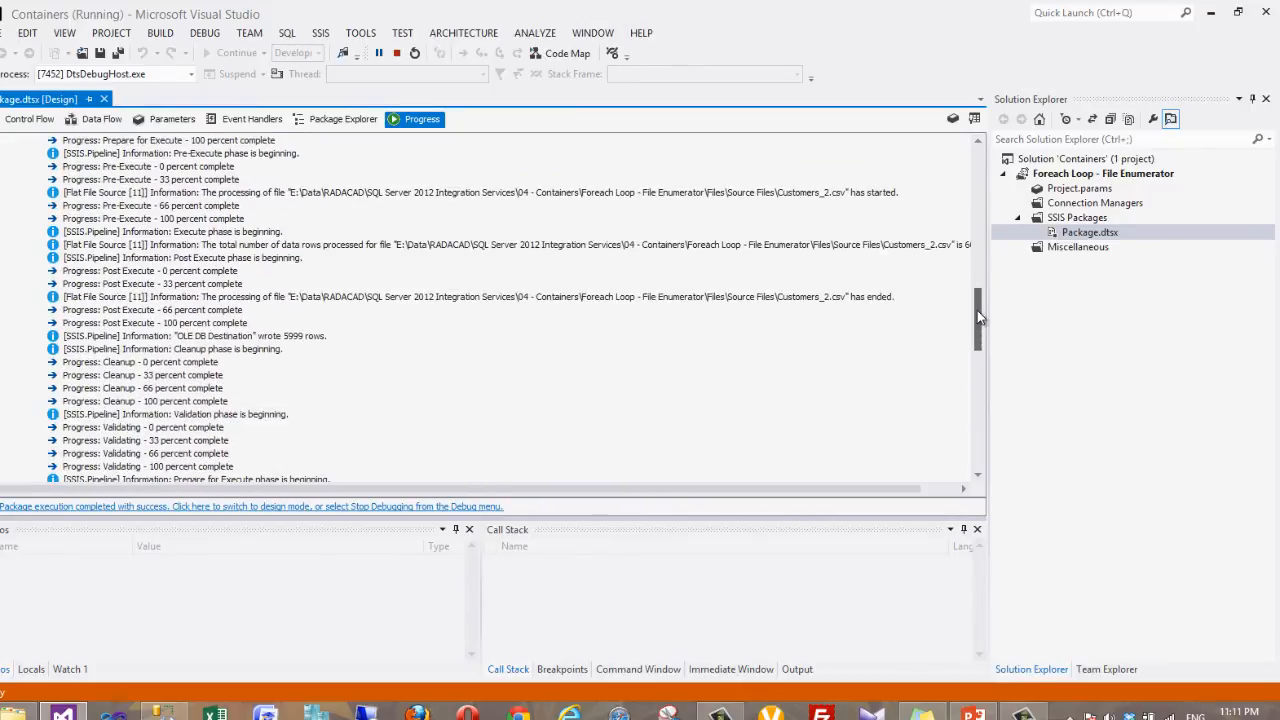
{"action": "left_click", "coordinate": [808, 195]}
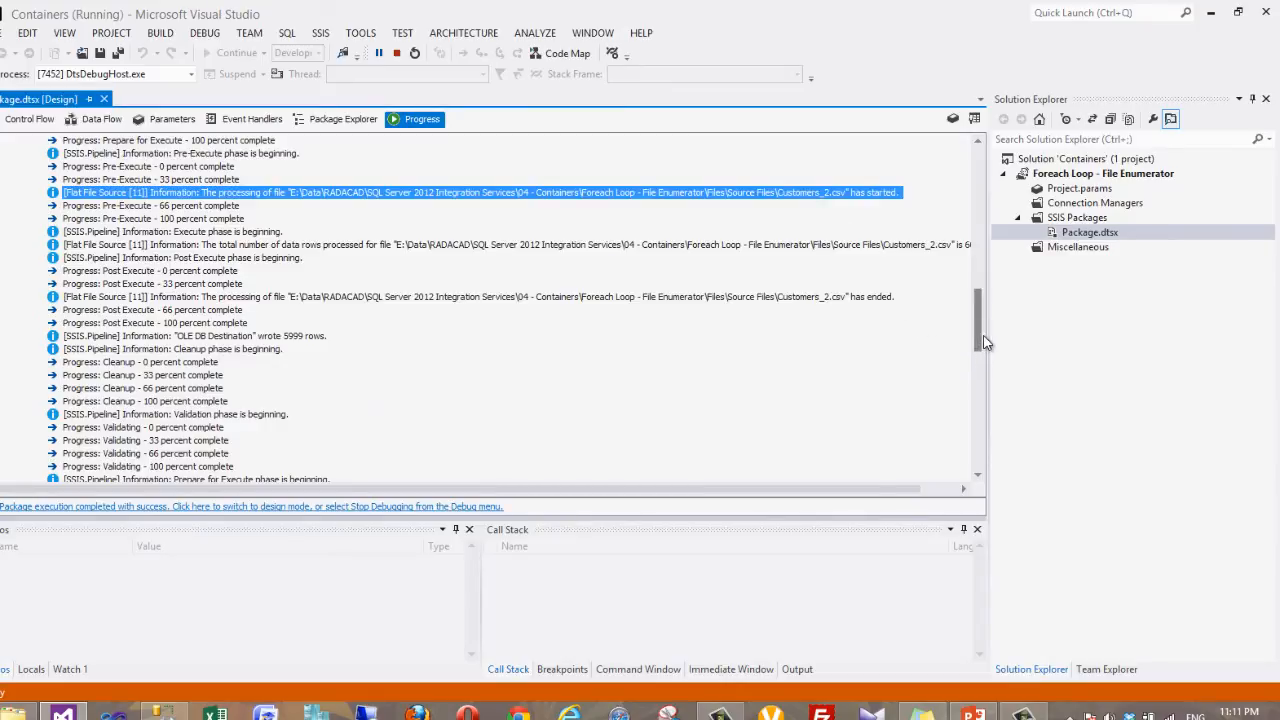
Examine the progress messages giving the total data rows processed for Customers_3.csv and Customers_2.csv
{"action": "left_click_drag", "start_coordinate": [984, 342], "coordinate": [996, 415]}
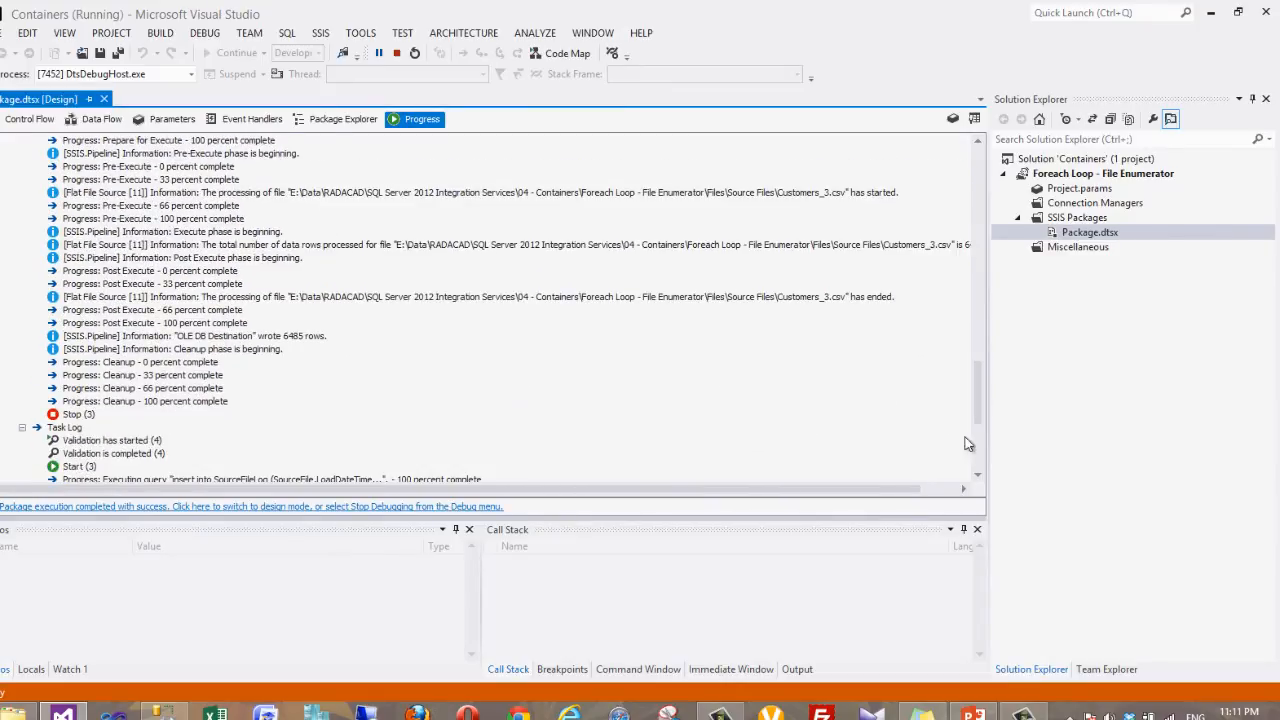
{"action": "left_click_drag", "start_coordinate": [909, 490], "coordinate": [950, 482]}
{"action": "left_click", "coordinate": [920, 253]}
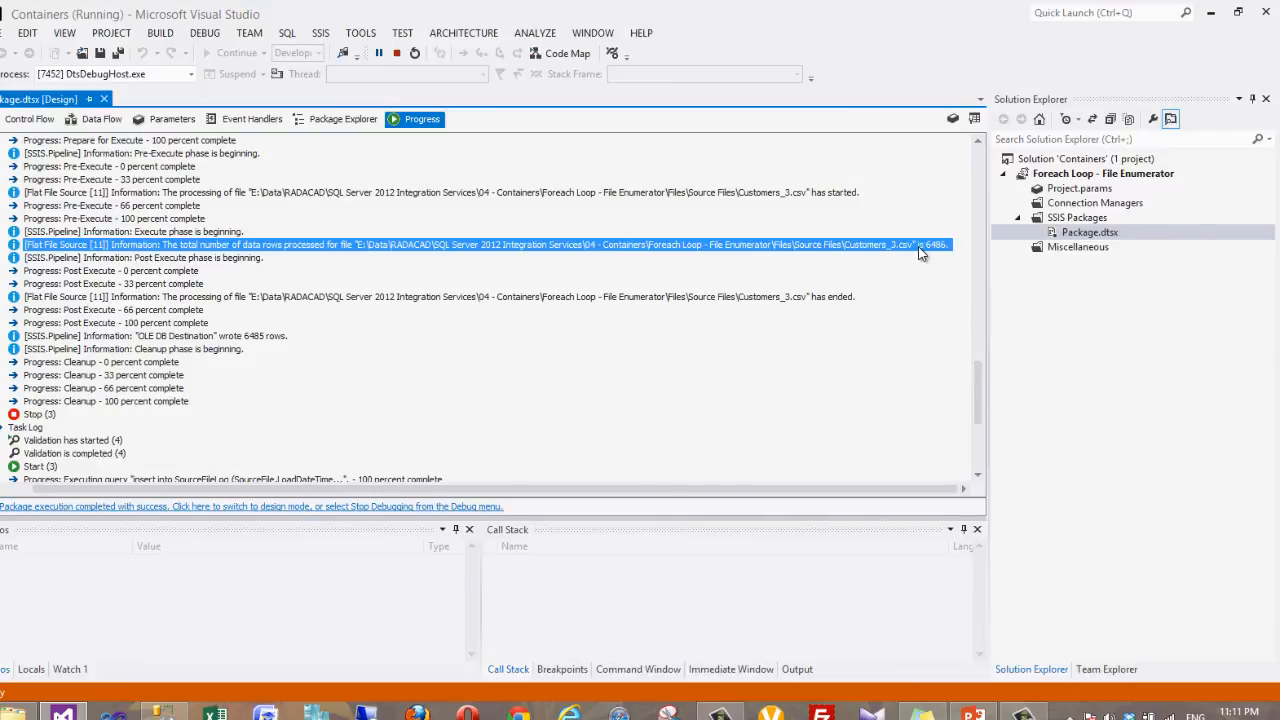
{"action": "left_click_drag", "start_coordinate": [977, 410], "coordinate": [978, 335]}
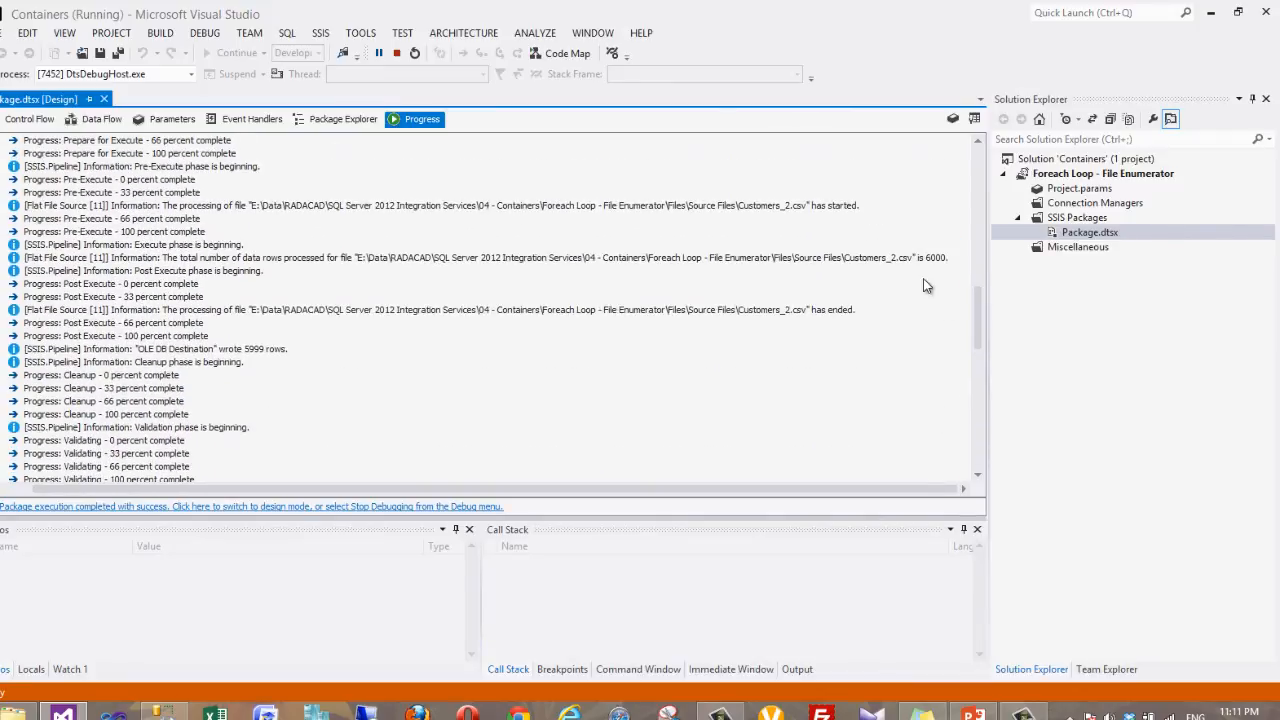
{"action": "left_click", "coordinate": [914, 260]}
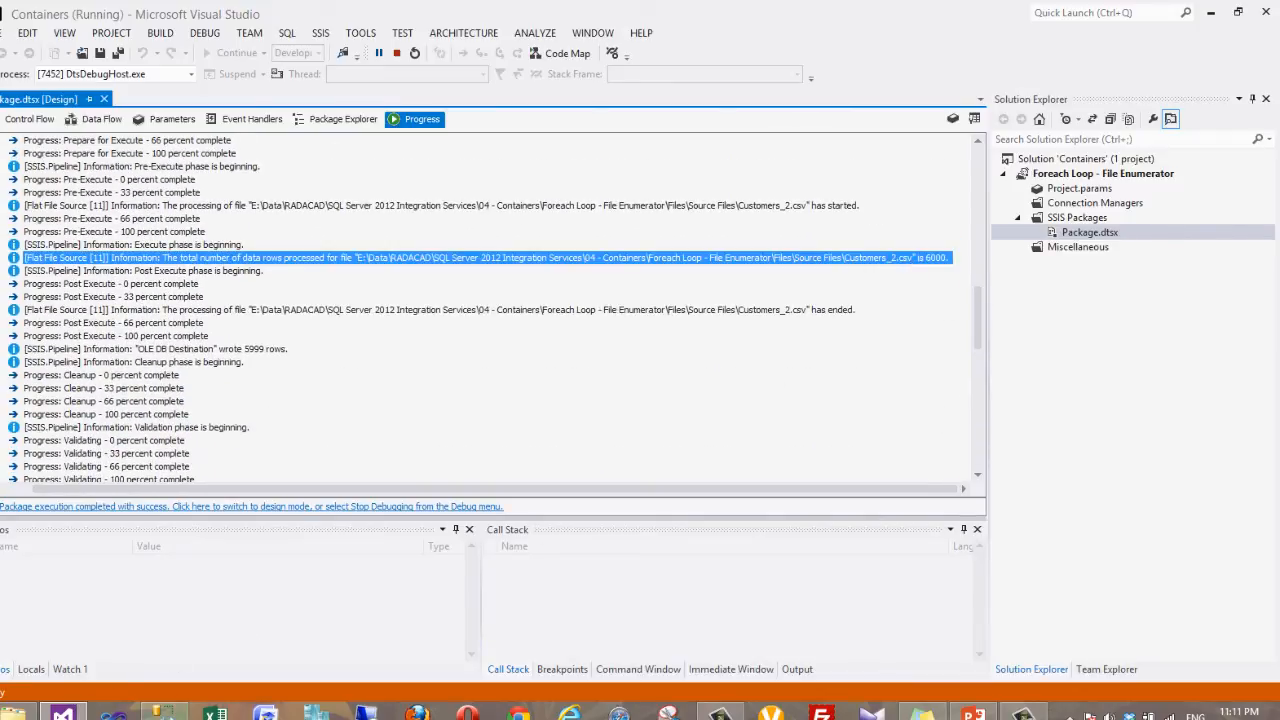
Switch to SQL Server Management Studio and select the top 1000 rows of dbo.Customer
{"action": "mouse_move", "coordinate": [163, 712]}
{"action": "left_click", "coordinate": [163, 630]}
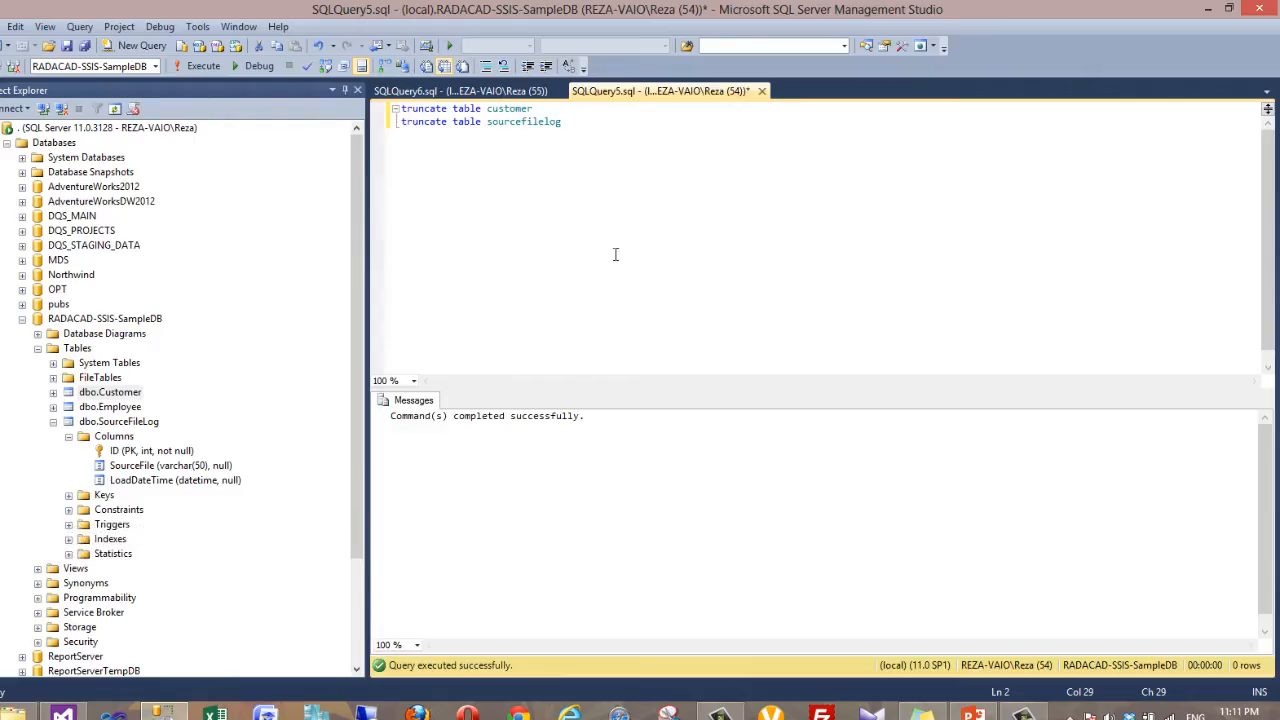
{"action": "left_click", "coordinate": [53, 421]}
{"action": "right_click", "coordinate": [102, 396]}
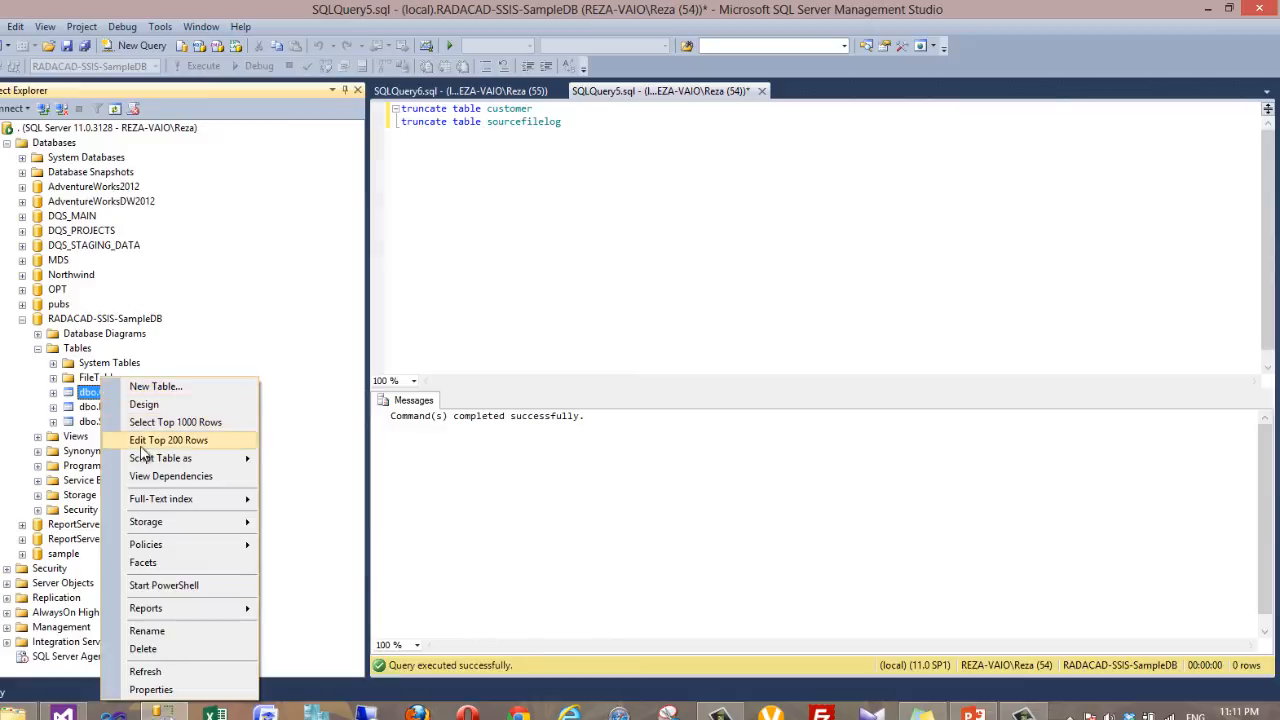
{"action": "left_click", "coordinate": [200, 422]}
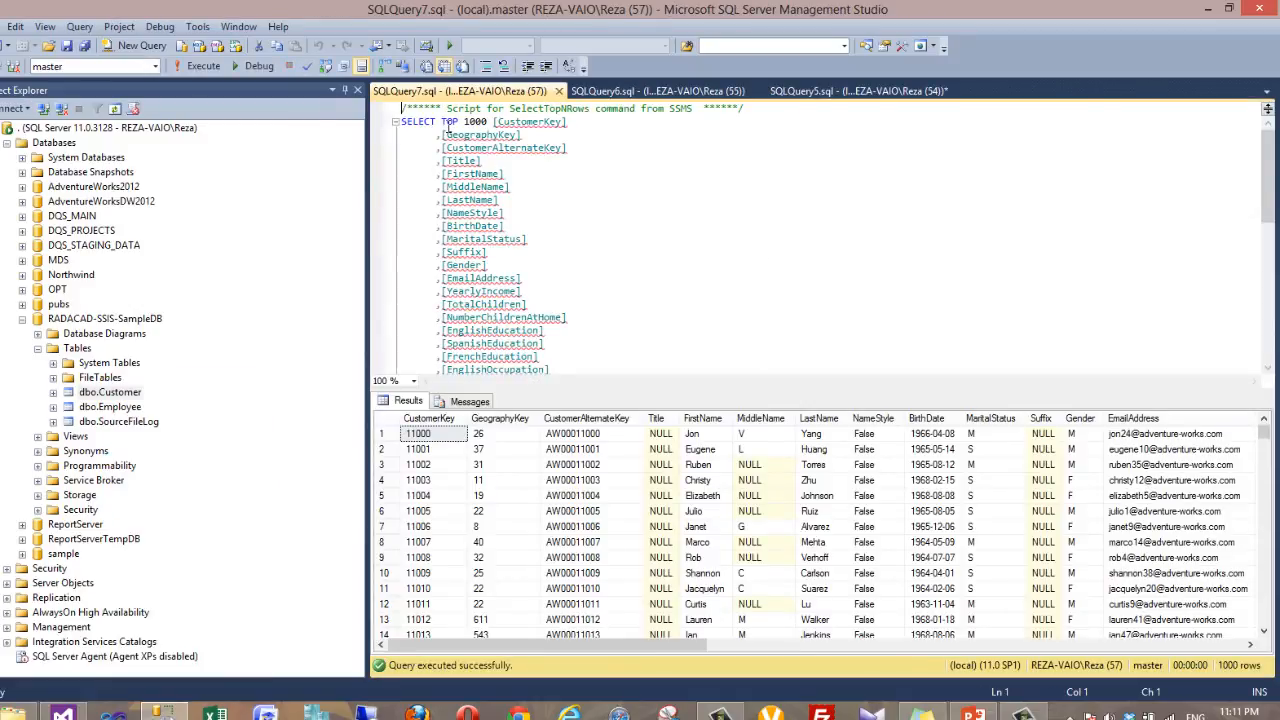
Remove TOP 1000 from the dbo.Customer query, execute it, and check the SourceFile column across the rows
{"action": "left_click_drag", "start_coordinate": [441, 121], "coordinate": [490, 121]}
{"action": "key", "text": "Delete"}
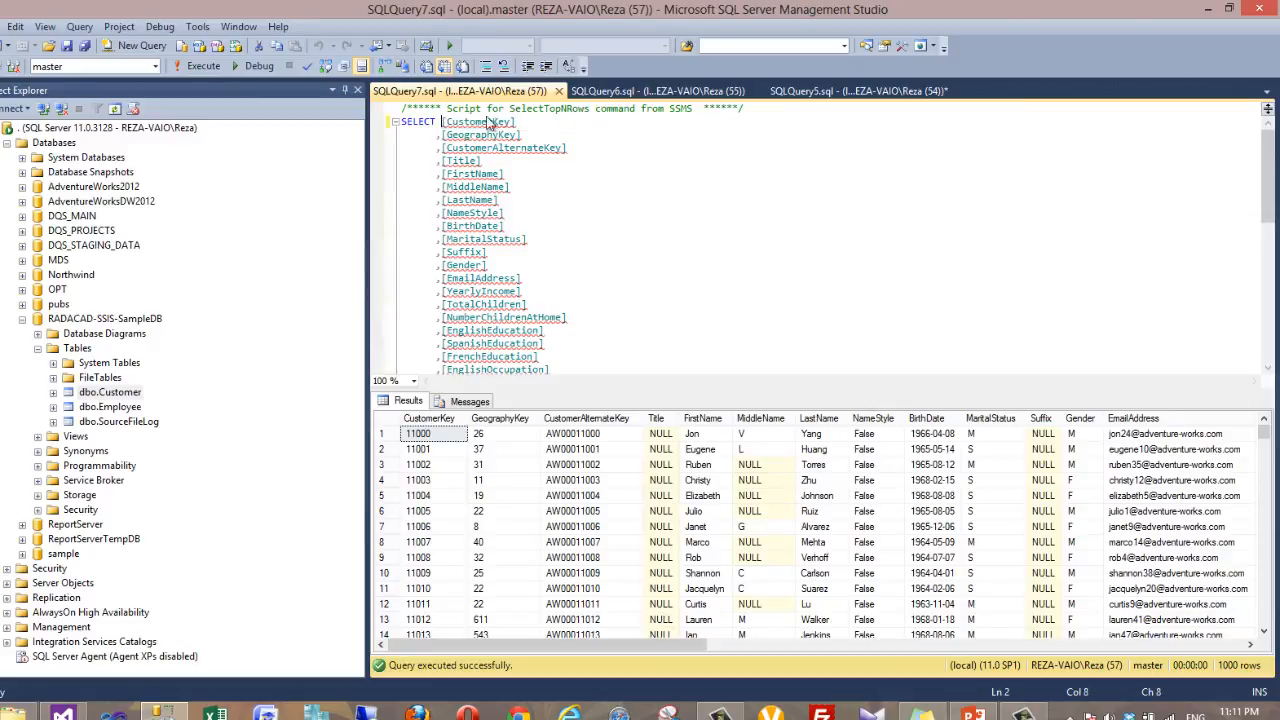
{"action": "left_click", "coordinate": [205, 66]}
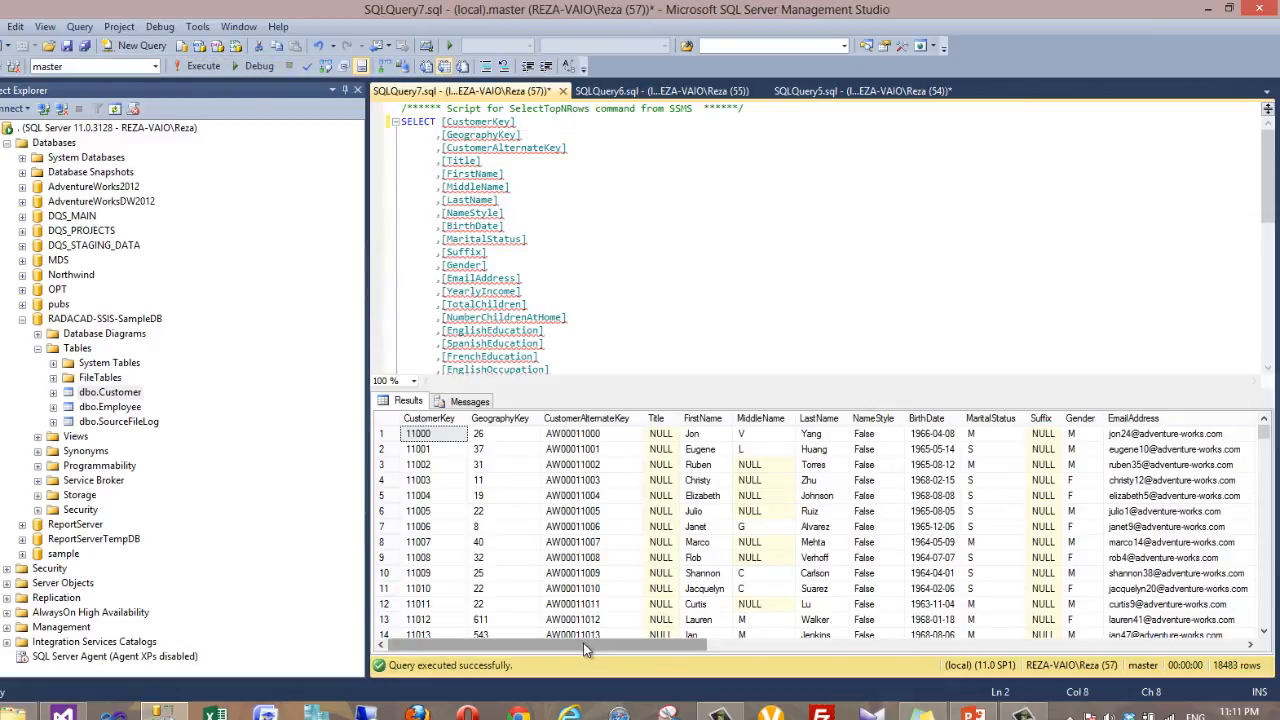
{"action": "left_click_drag", "start_coordinate": [583, 643], "coordinate": [1119, 643]}
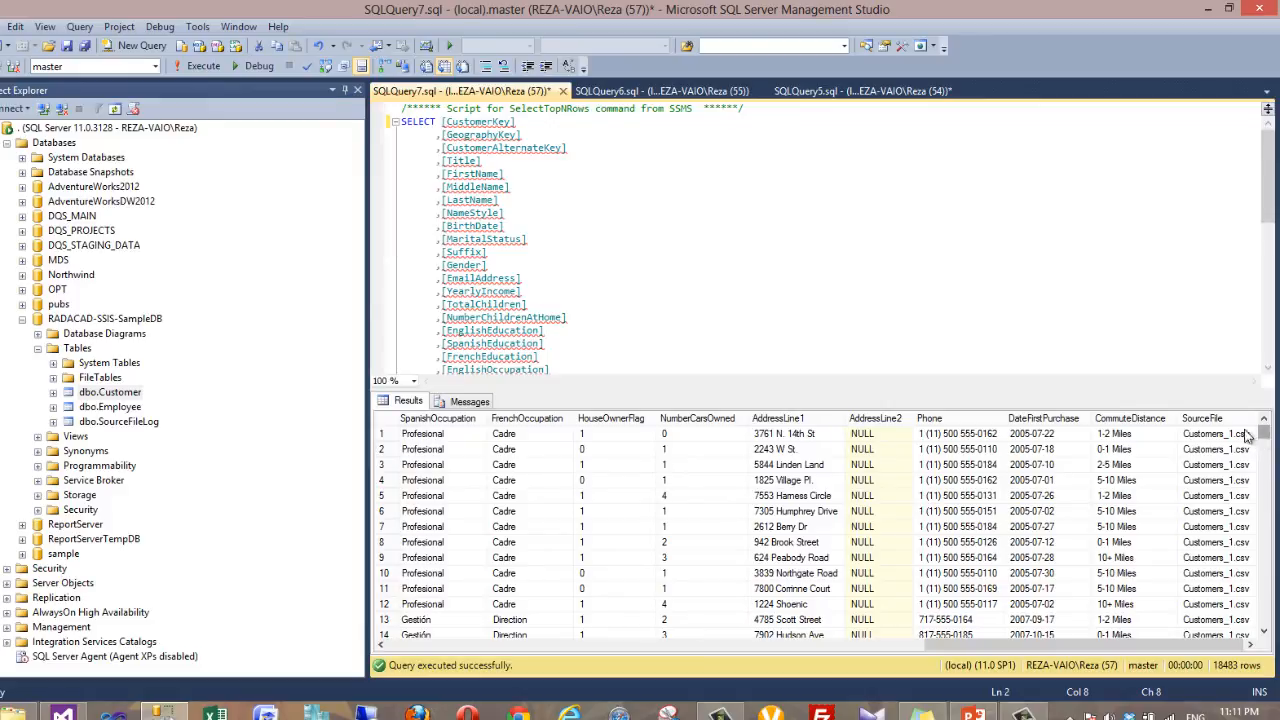
{"action": "left_click_drag", "start_coordinate": [1268, 440], "coordinate": [1268, 572]}
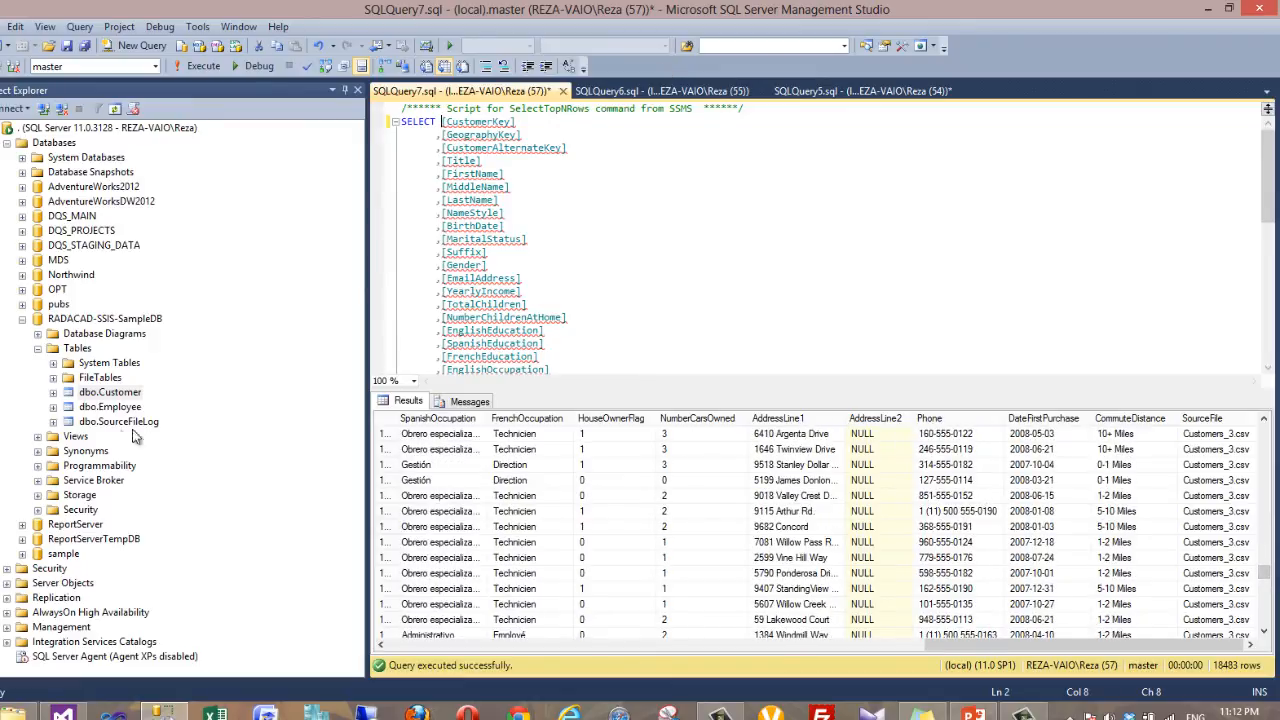
Select the top 1000 rows of dbo.SourceFileLog and review the SourceFile and LoadDateTime values for each customer file
{"action": "right_click", "coordinate": [106, 421]}
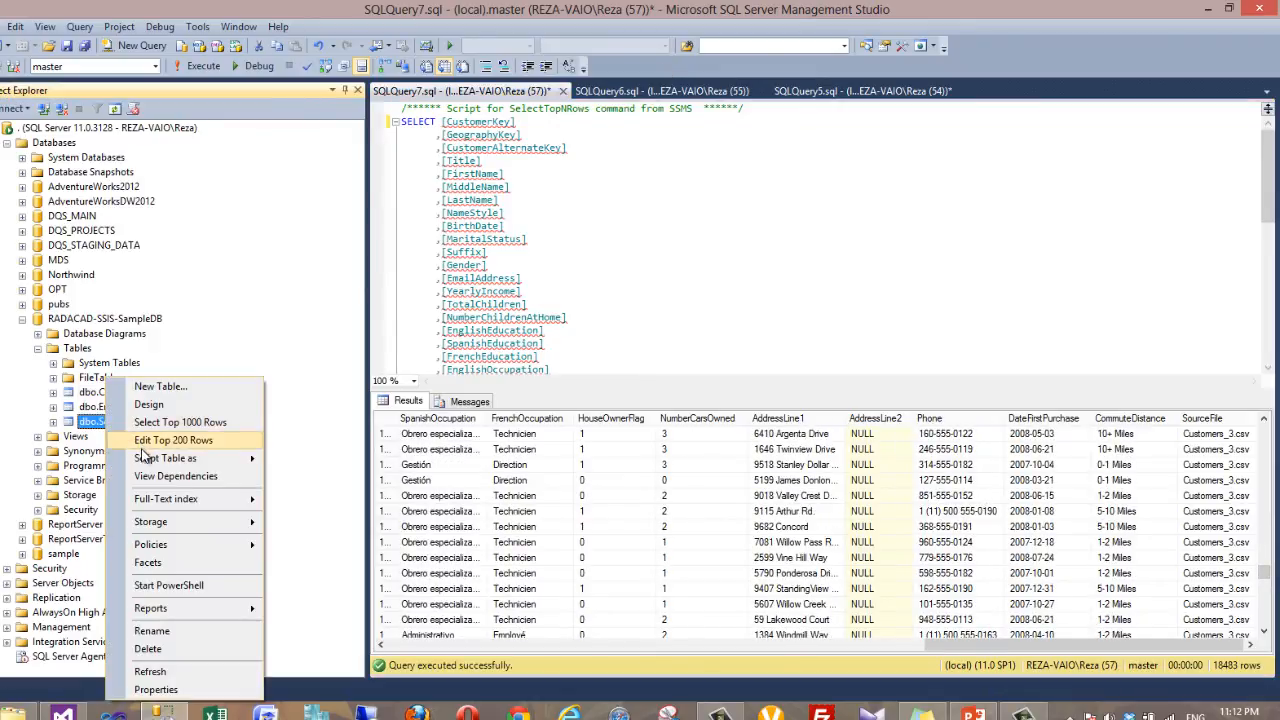
{"action": "left_click", "coordinate": [153, 422]}
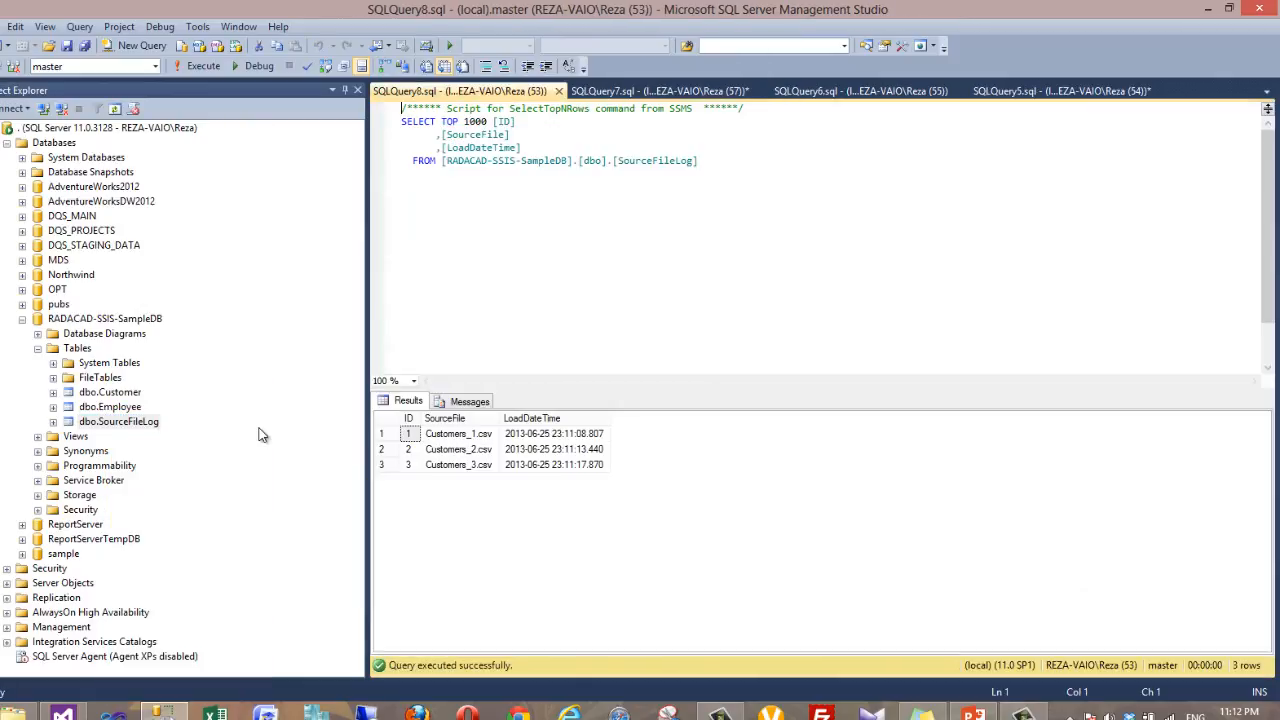
{"action": "left_click", "coordinate": [457, 434]}
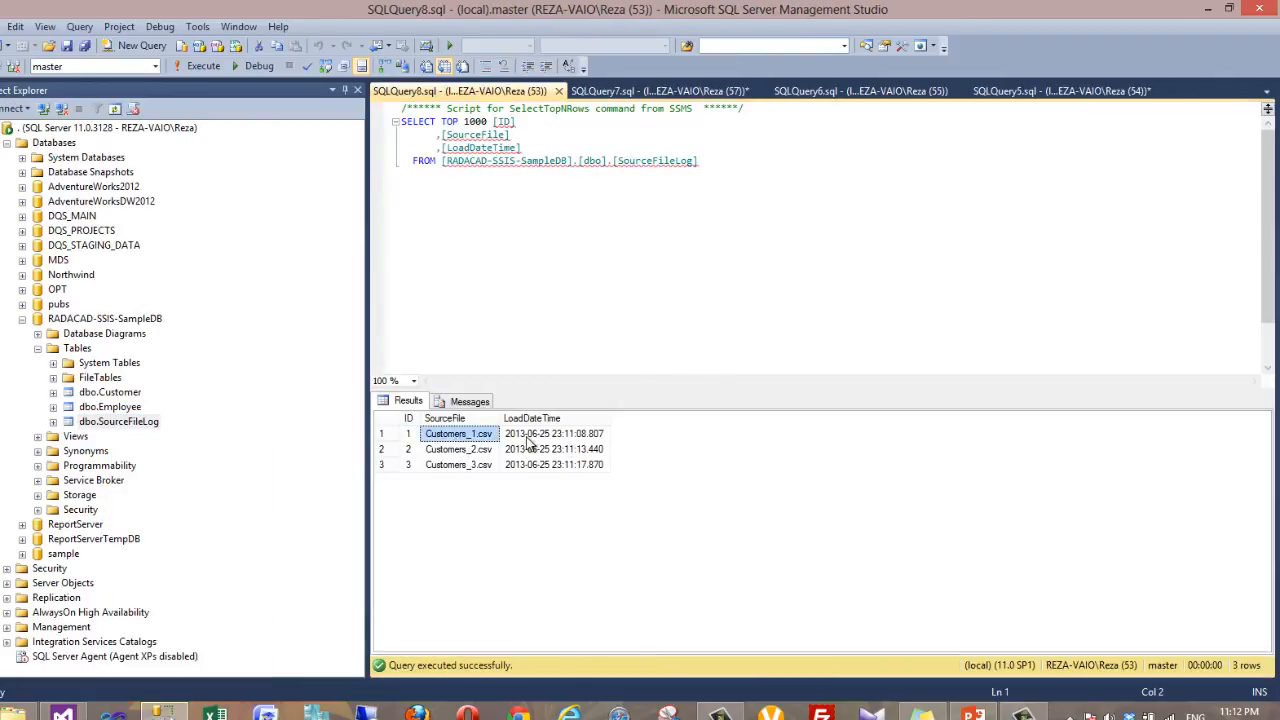
{"action": "left_click", "coordinate": [526, 437]}
{"action": "left_click", "coordinate": [472, 452]}
{"action": "left_click", "coordinate": [530, 460]}
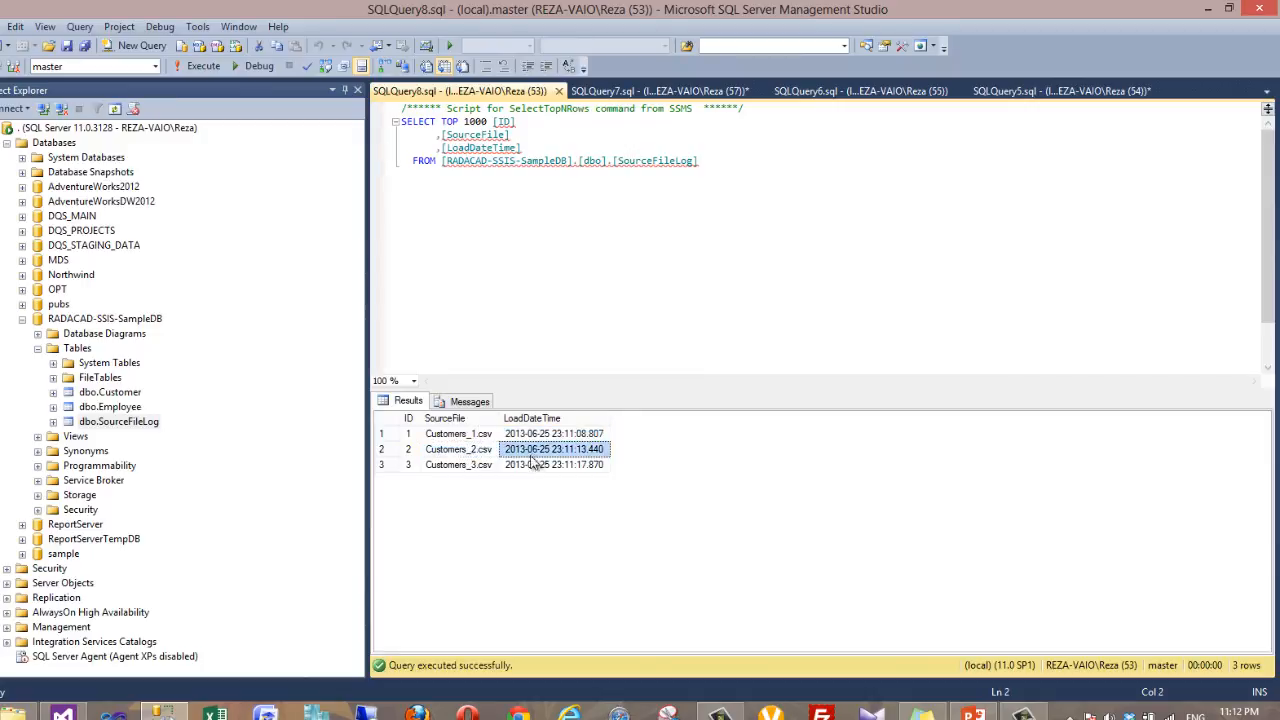
{"action": "left_click", "coordinate": [466, 465]}
{"action": "left_click", "coordinate": [545, 468]}
{"action": "left_click", "coordinate": [543, 305]}
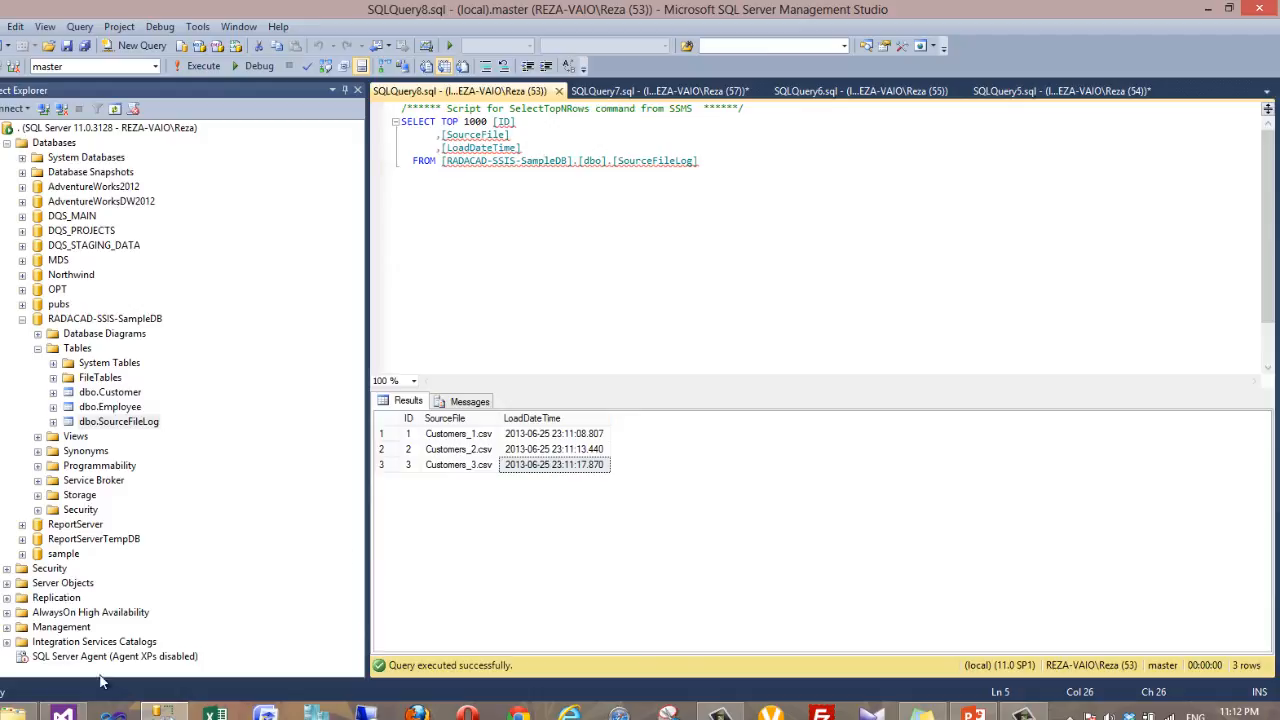
Return to the package's control flow in Visual Studio and stop debugging
{"action": "left_click", "coordinate": [63, 713]}
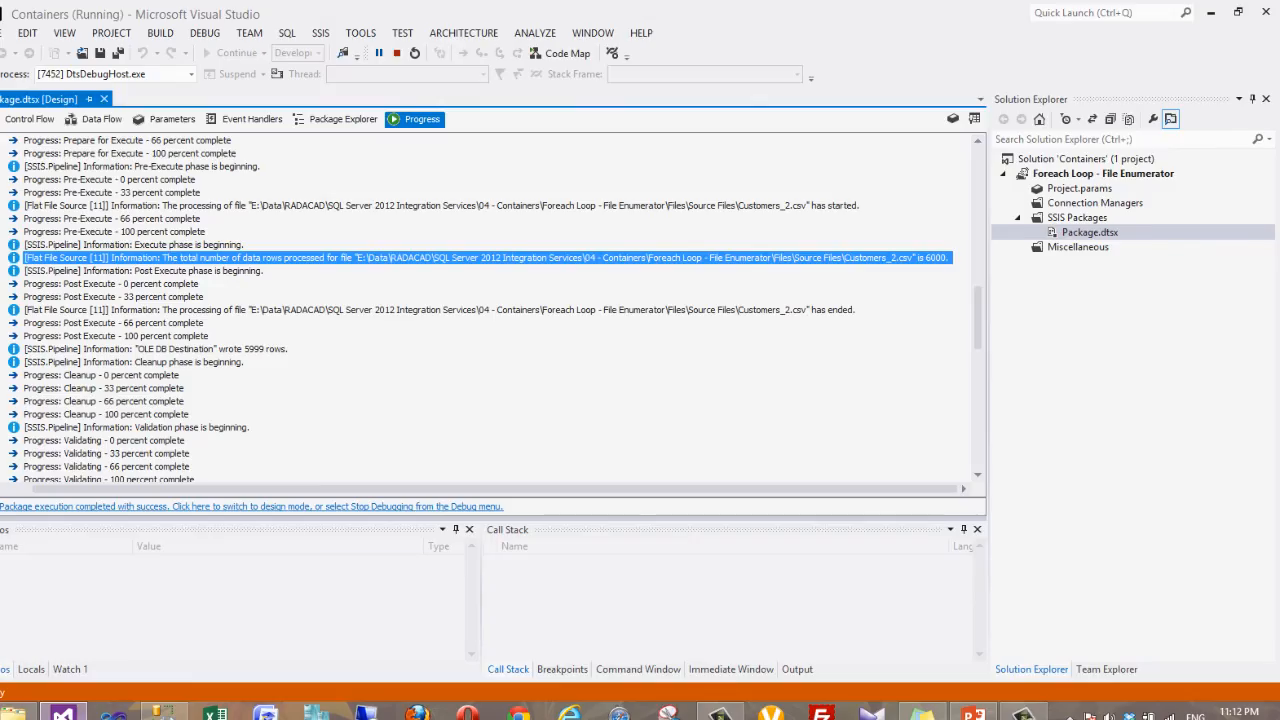
{"action": "left_click", "coordinate": [30, 119]}
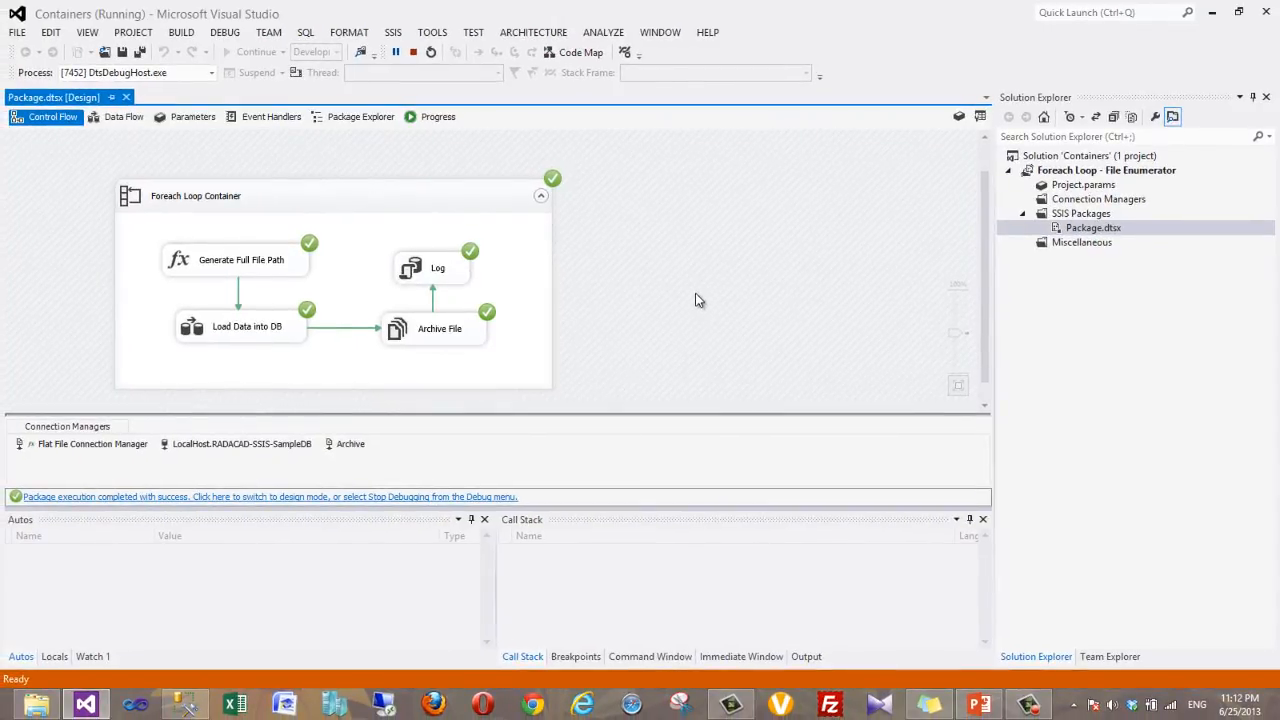
{"action": "left_click", "coordinate": [413, 54]}
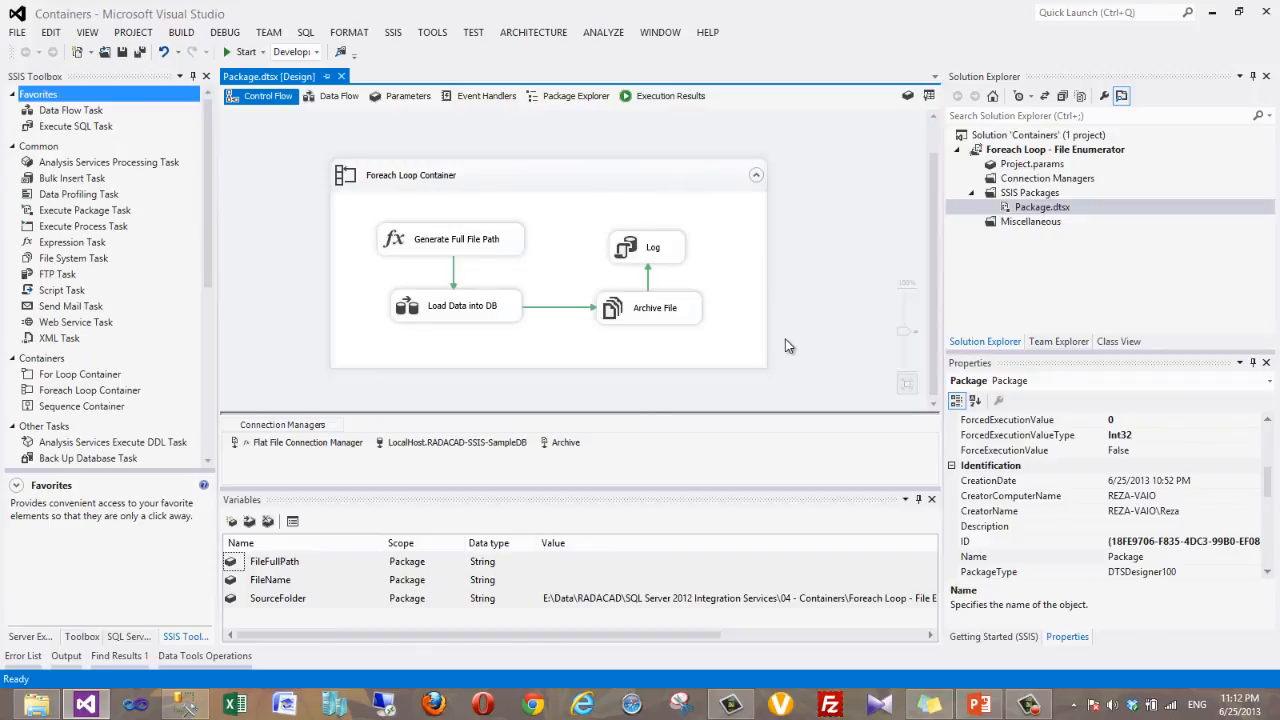
View the Load Data into DB data flow, return to the control flow, and select the Foreach Loop Container
{"action": "double_click", "coordinate": [446, 304]}
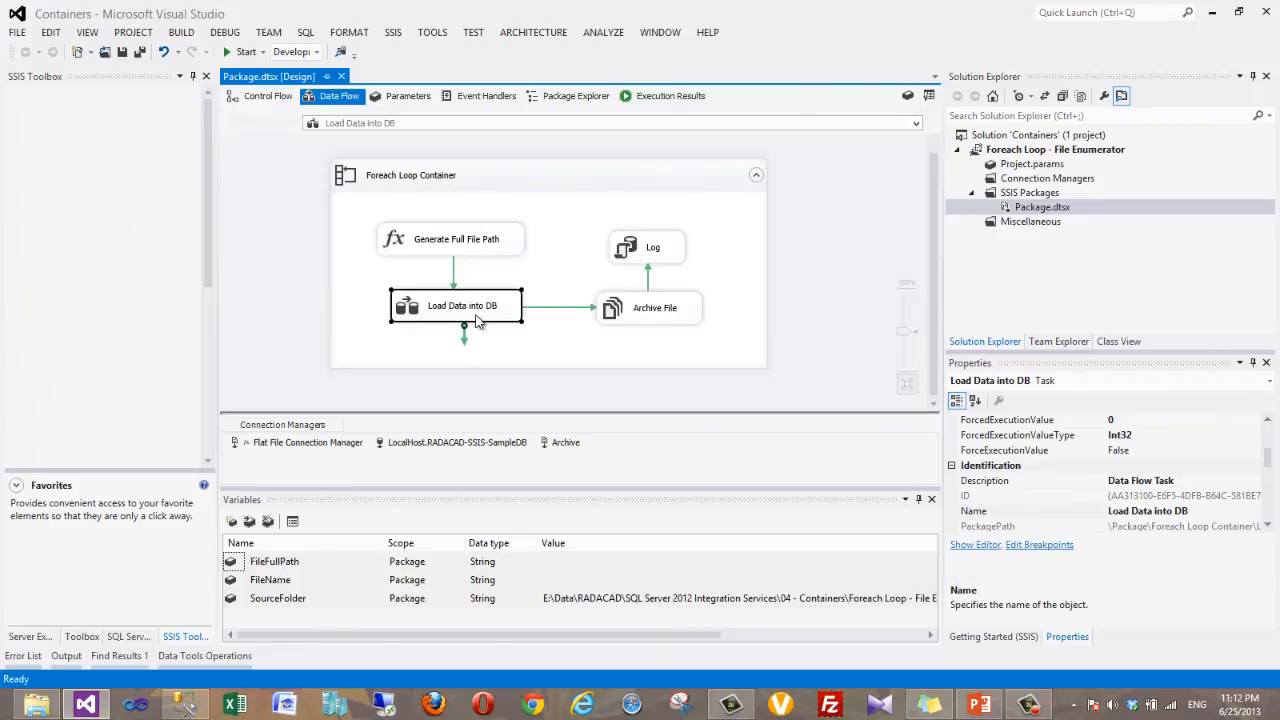
{"action": "left_click", "coordinate": [260, 96]}
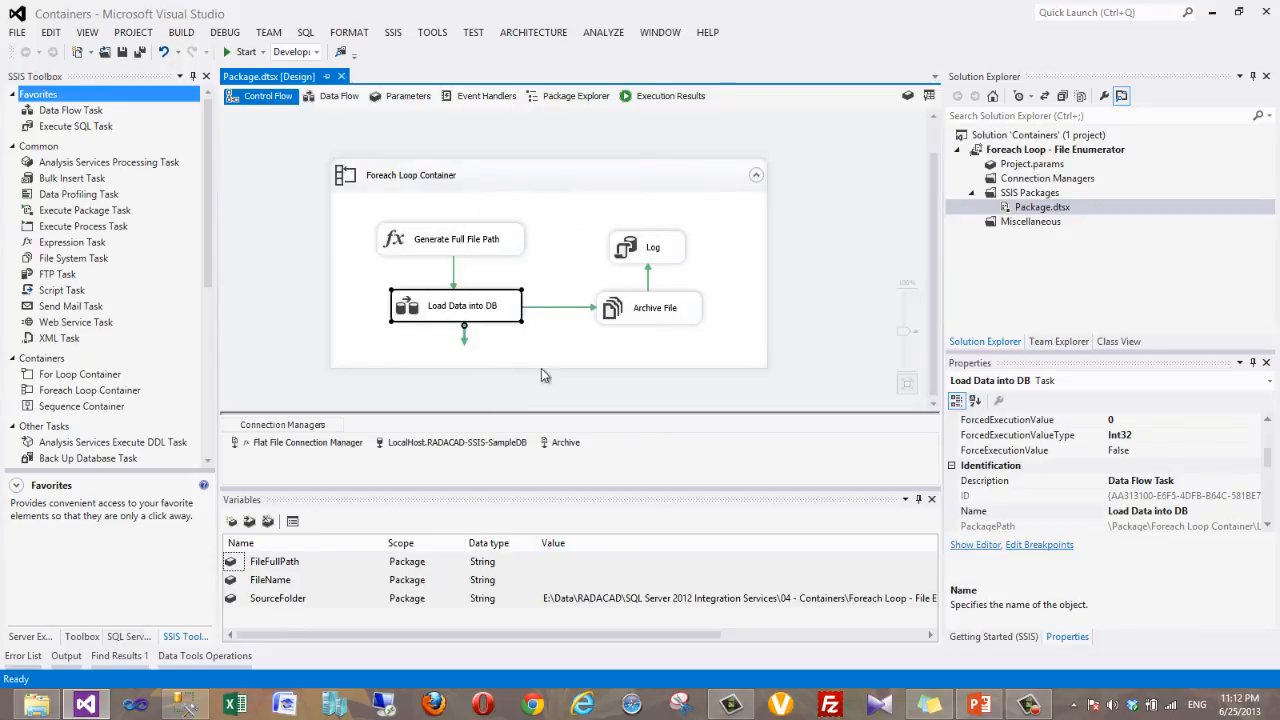
{"action": "left_click", "coordinate": [547, 363]}
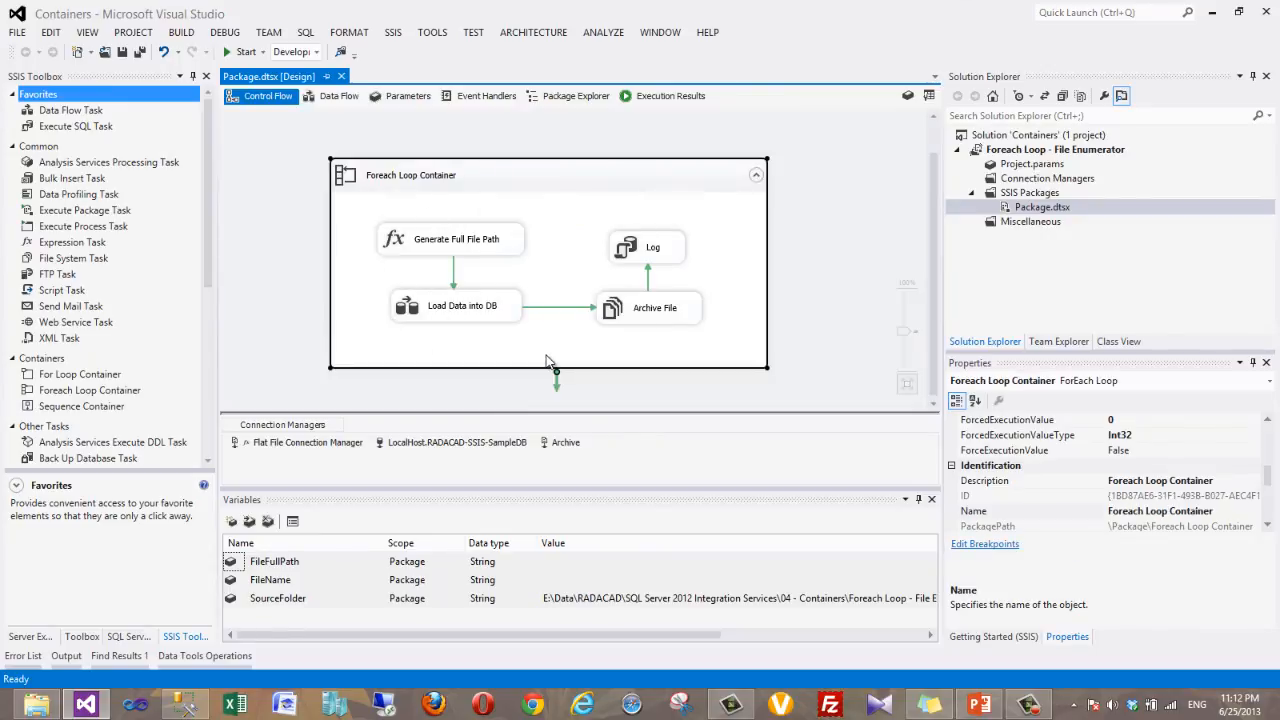